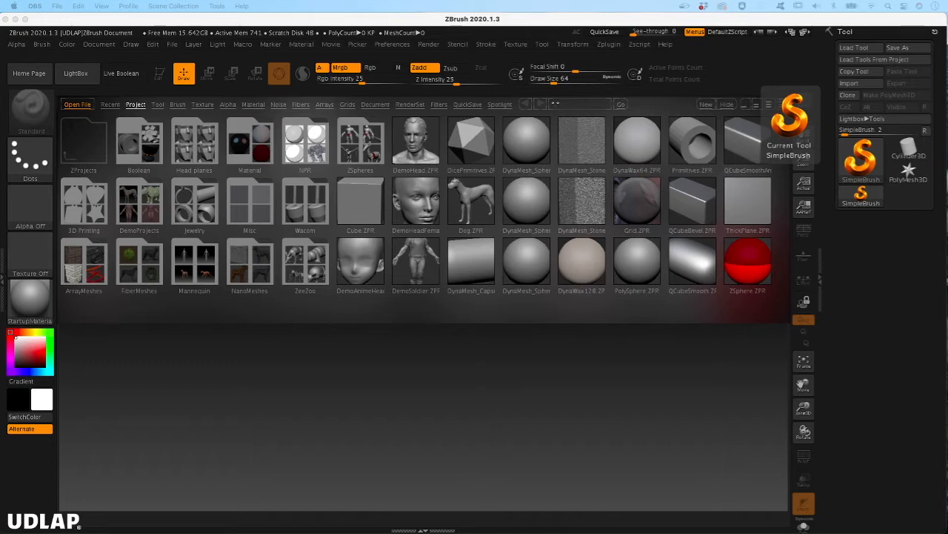
Step: Hide LightBox to expose the empty canvas and switch the ZBrush window to full screen
click(77, 76)
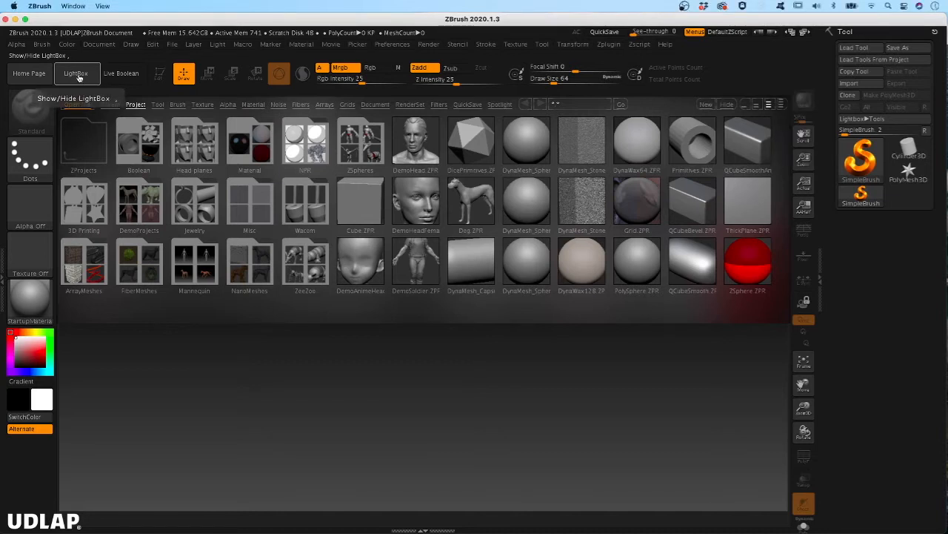
click(77, 75)
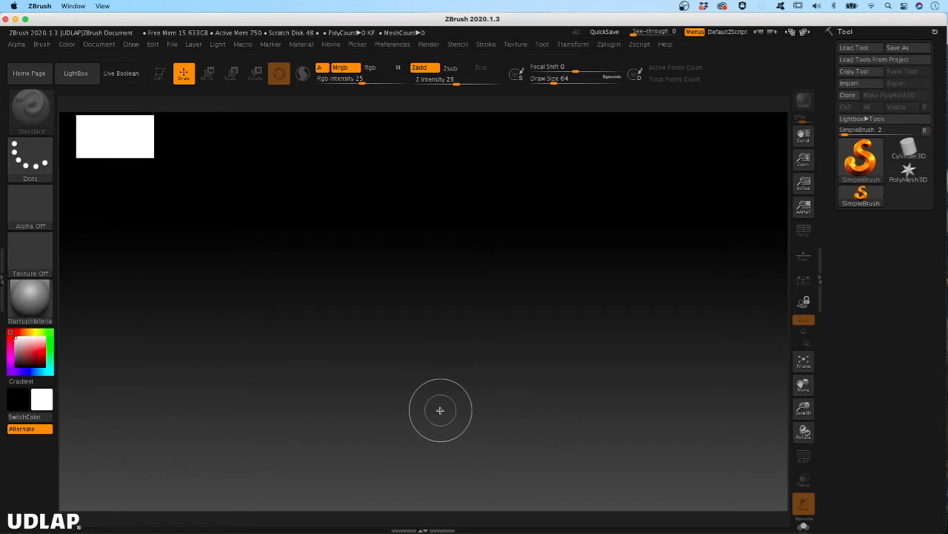
click(25, 19)
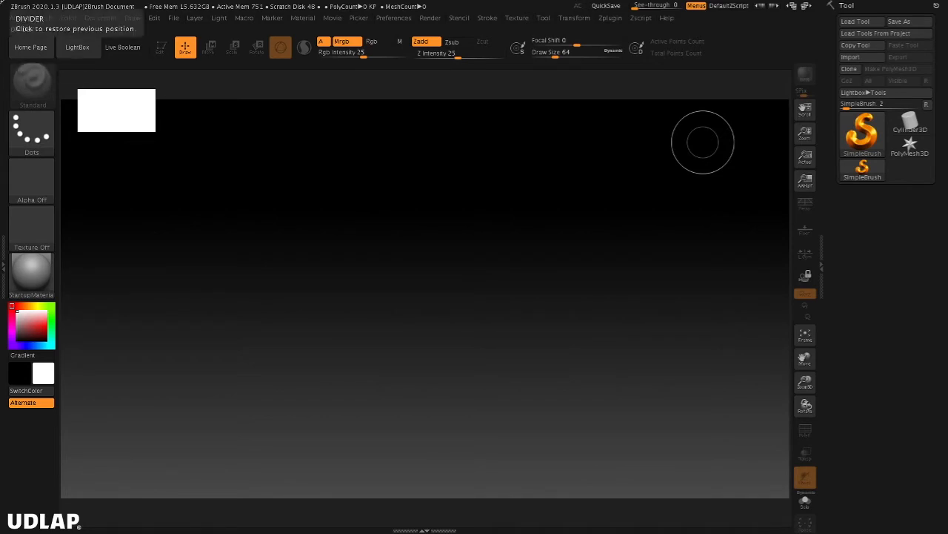
click(23, 20)
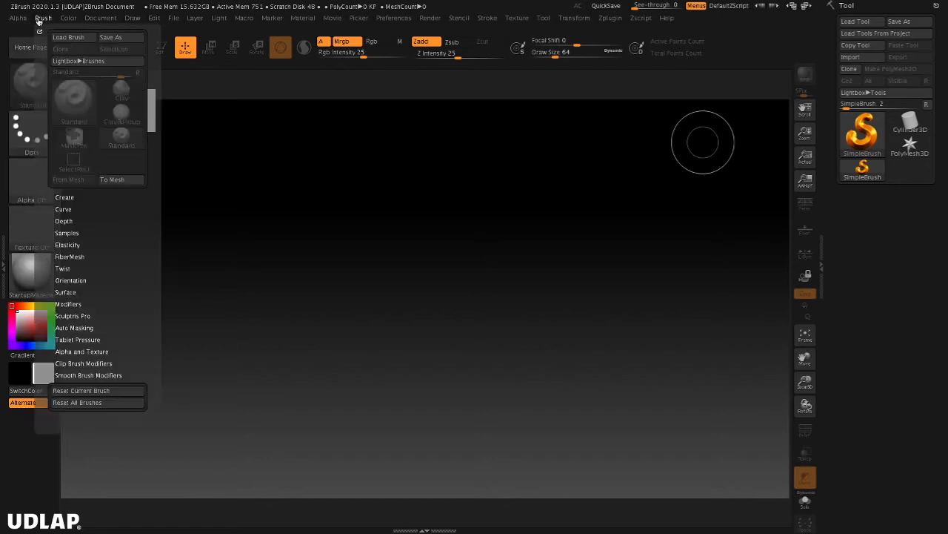
mouse_move(111, 22)
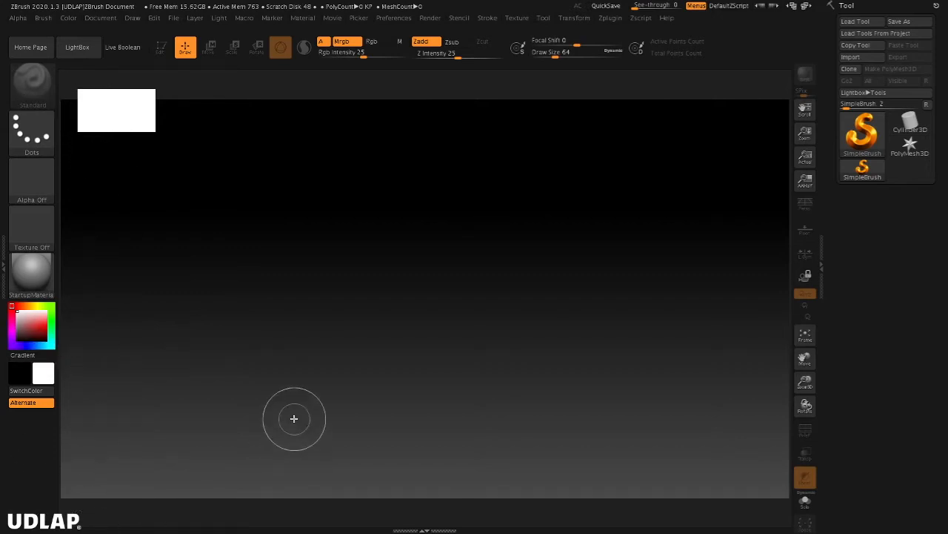
Step: Expand the left tray holding the Brush palette and collapse it again
click(3, 269)
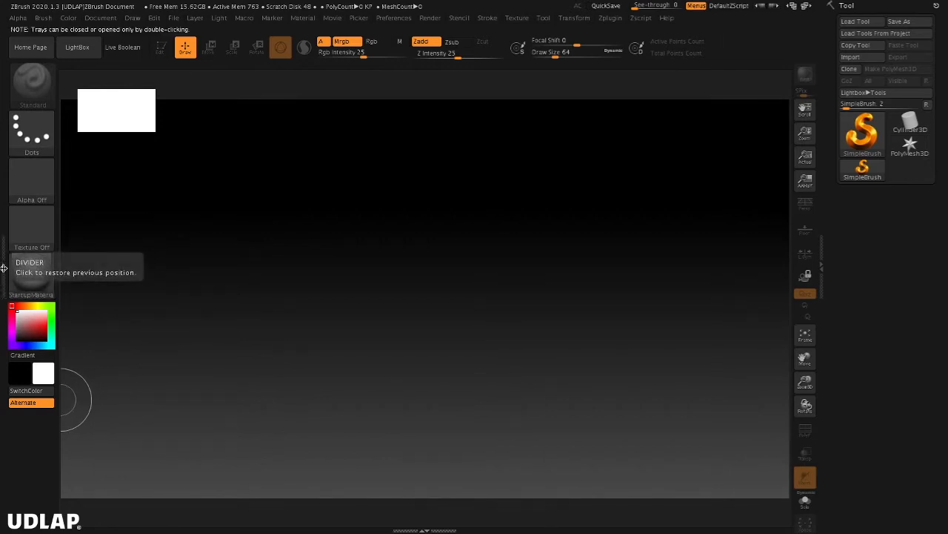
double_click(3, 268)
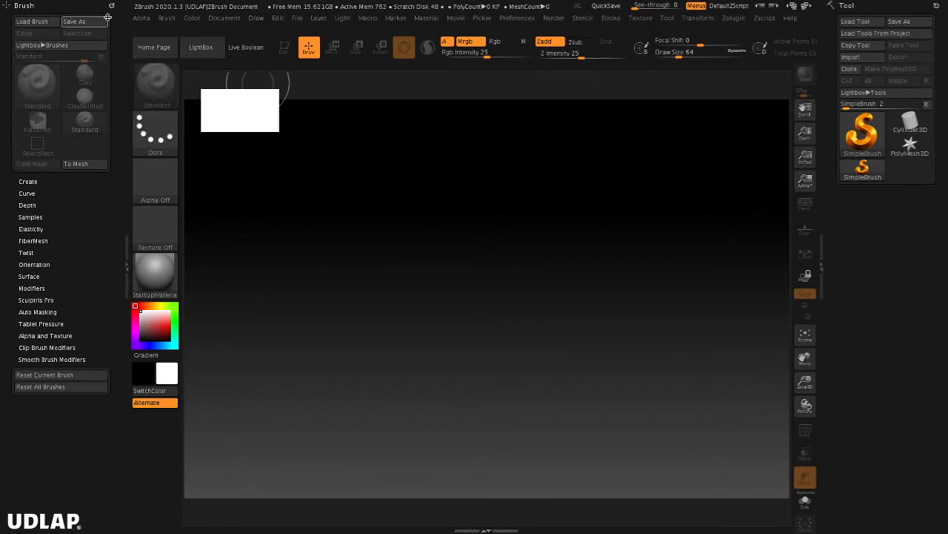
click(127, 265)
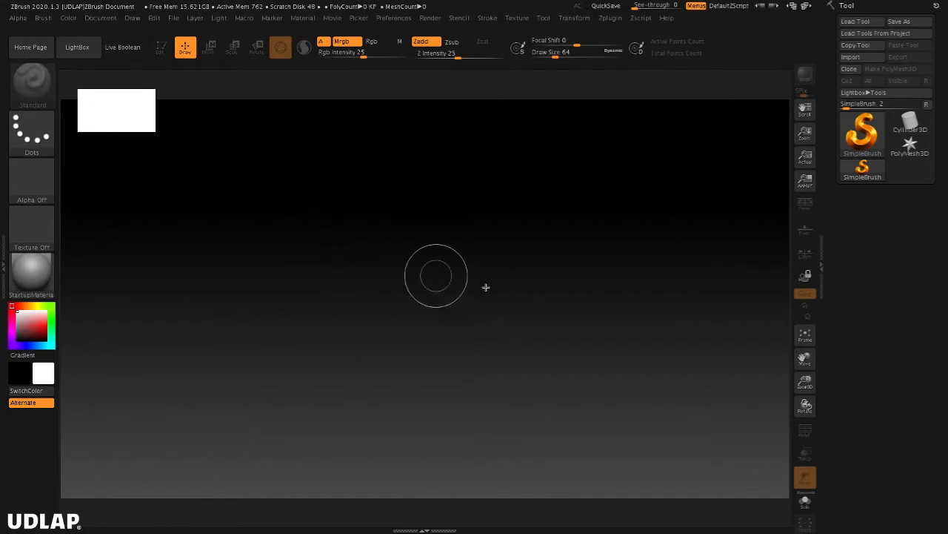
Step: Collapse and restore the right tray, and open and close the tutorial view below the canvas
click(822, 265)
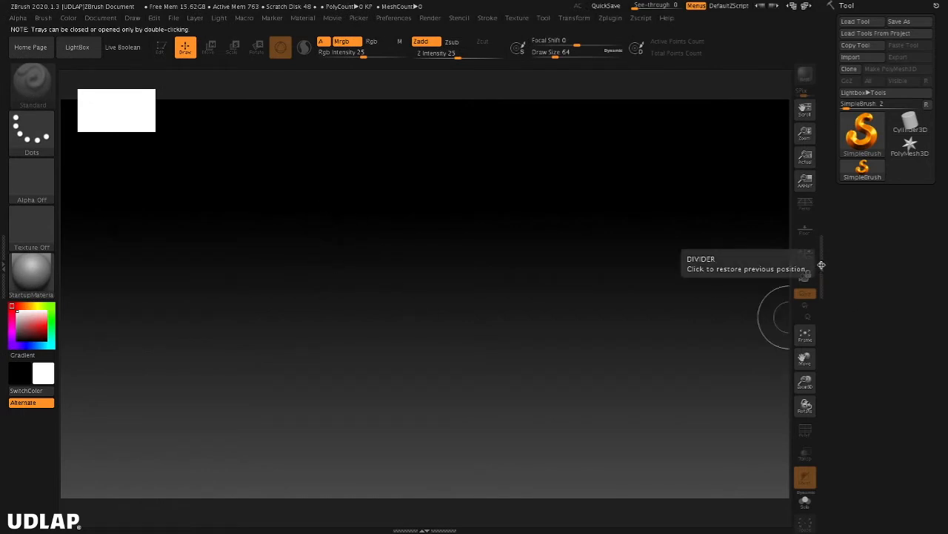
double_click(821, 265)
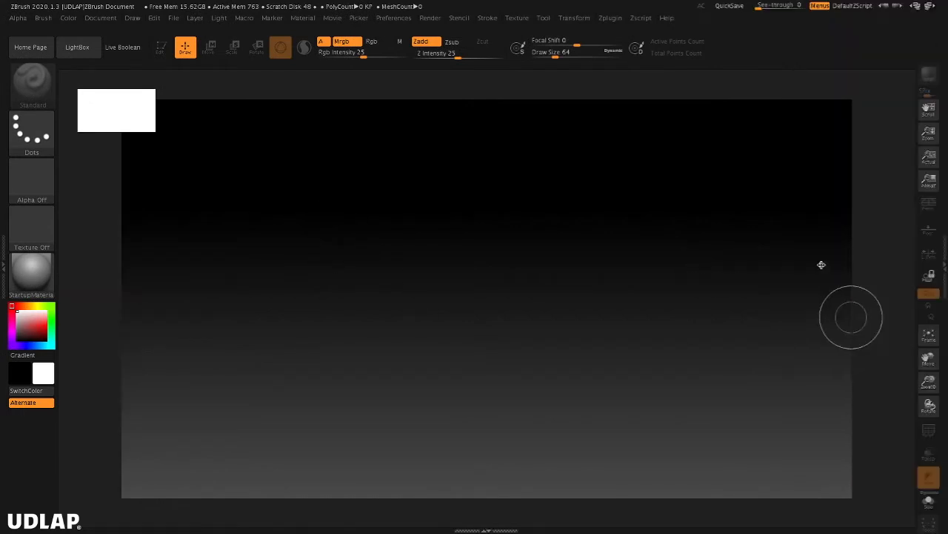
double_click(942, 264)
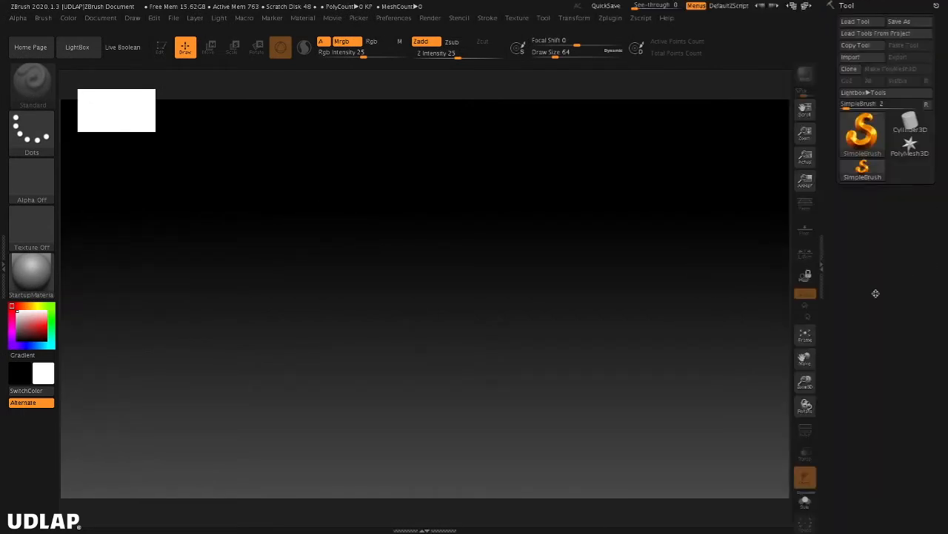
double_click(428, 526)
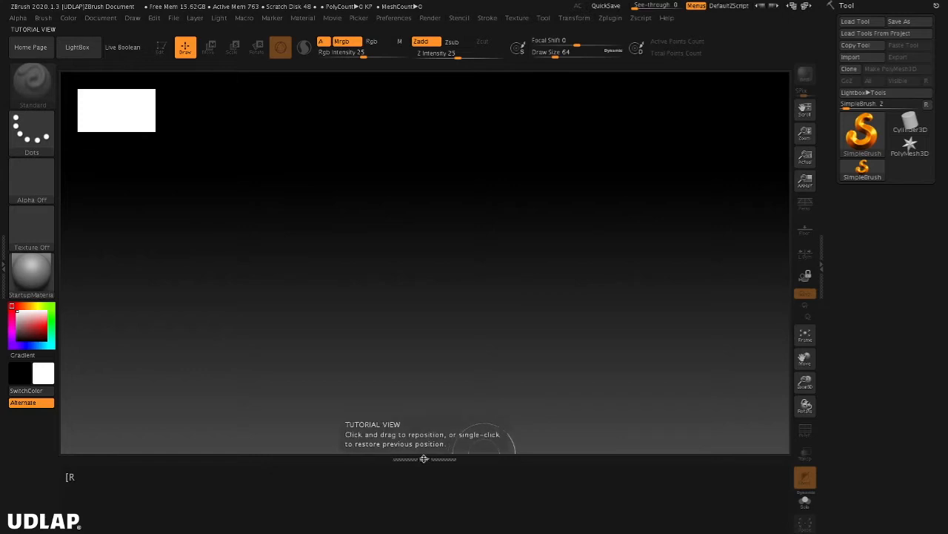
click(429, 459)
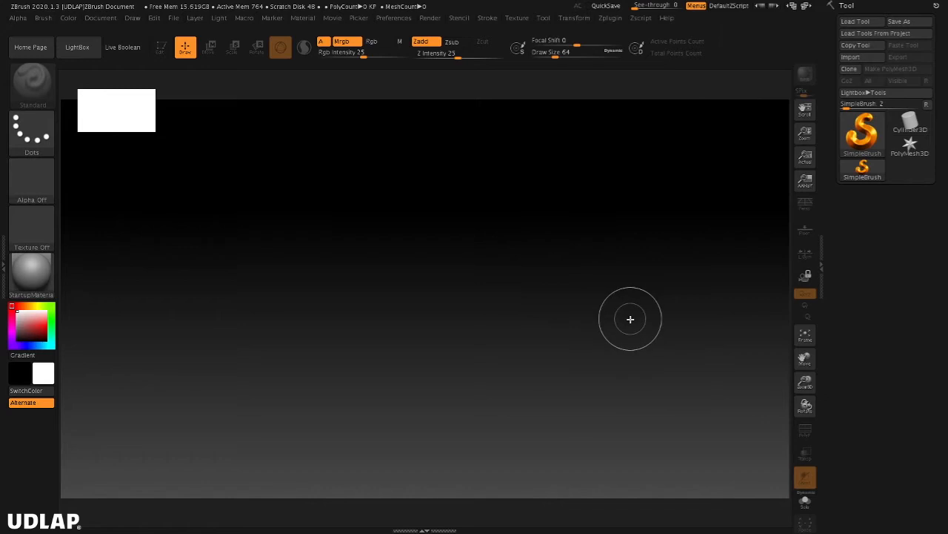
Step: Increase the brush Draw Size to 80
mouse_move(554, 57)
mouse_down()
mouse_move(576, 56)
mouse_move(557, 58)
mouse_up()
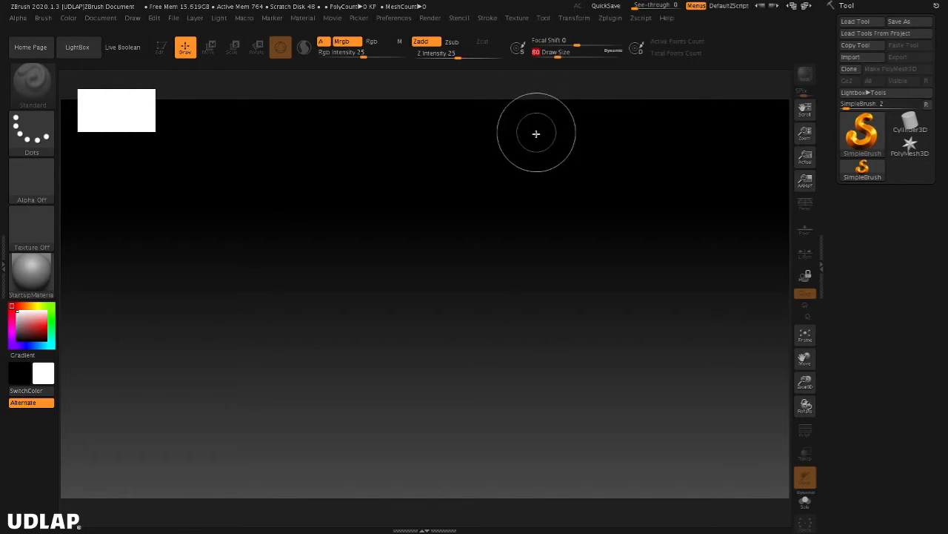
click(543, 19)
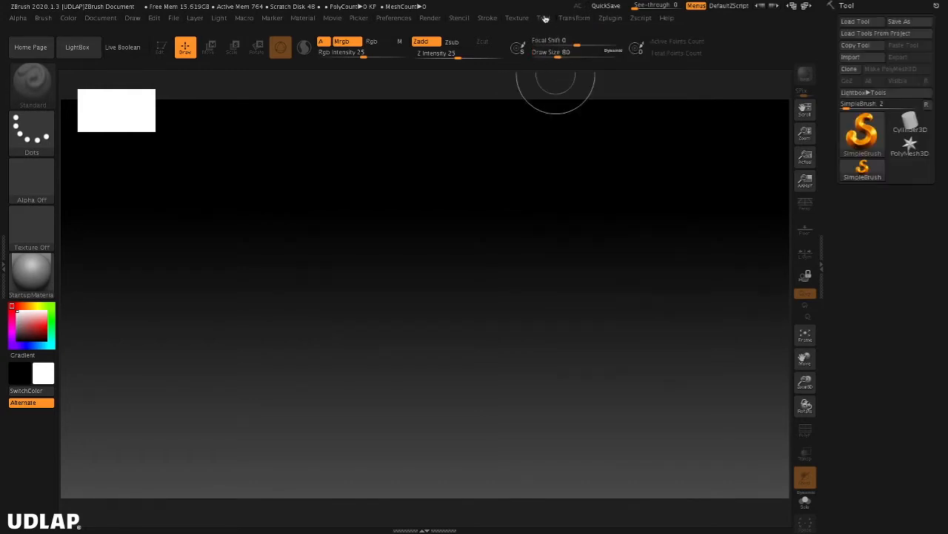
click(544, 19)
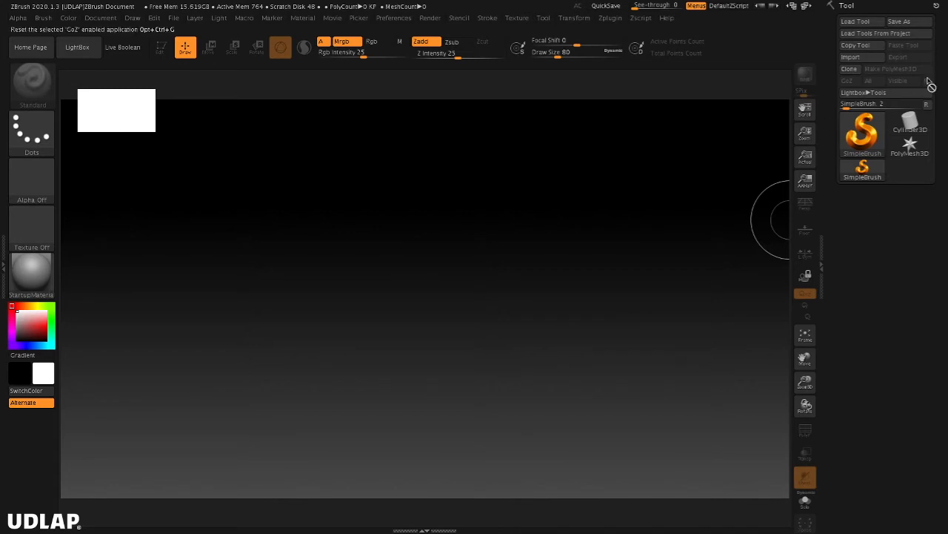
Step: Replace the Tool palette docked in the right tray with the Texture palette
click(937, 5)
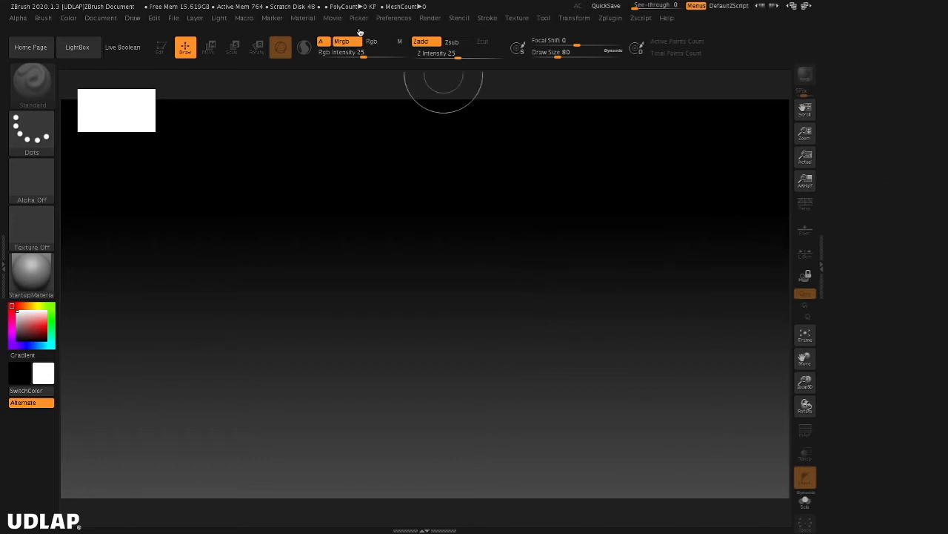
click(518, 18)
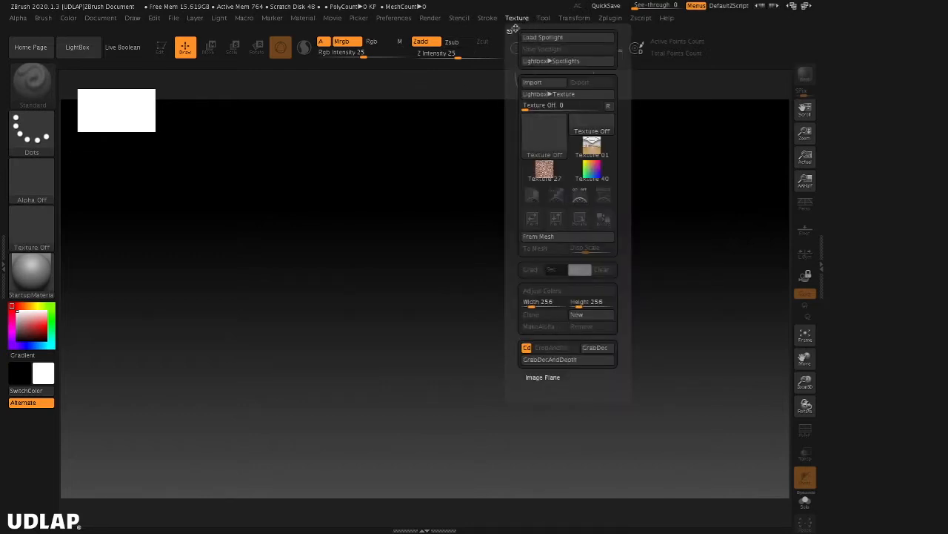
drag(509, 29, 873, 38)
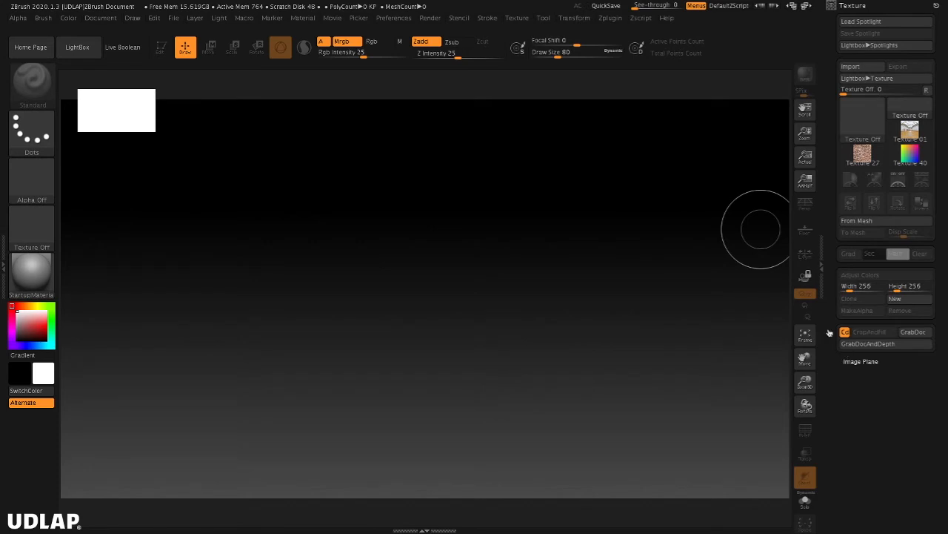
Step: Expand the left tray and remove the Brush palette from it
click(10, 278)
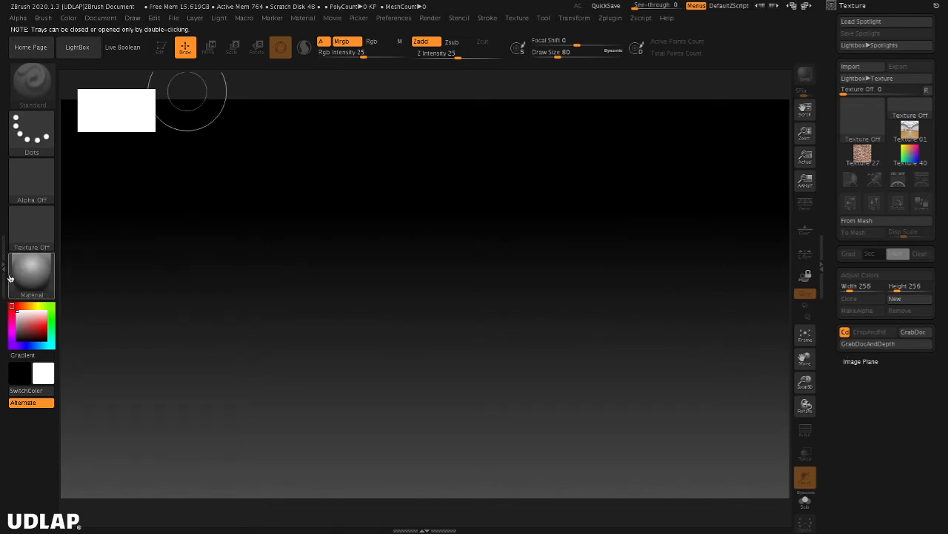
double_click(3, 265)
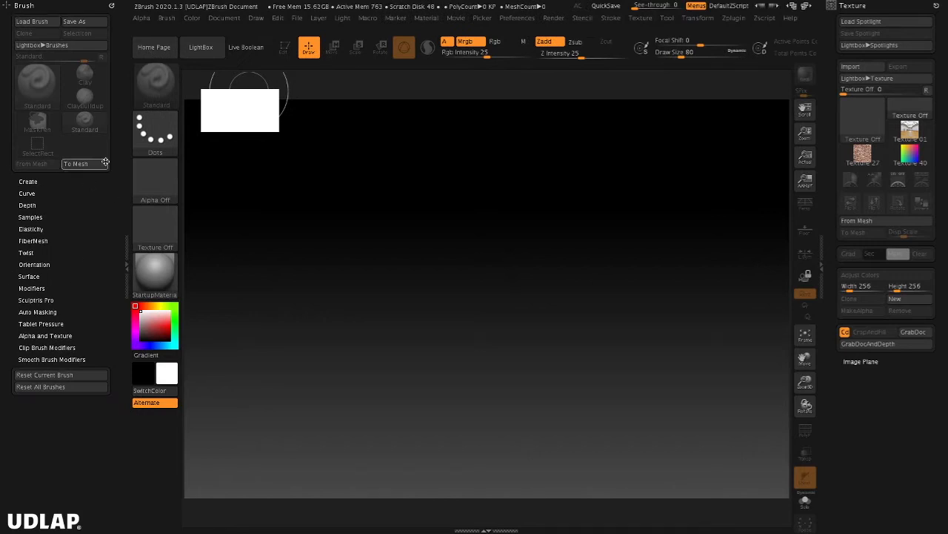
mouse_move(111, 5)
mouse_down()
mouse_move(168, 54)
mouse_move(442, 204)
mouse_up()
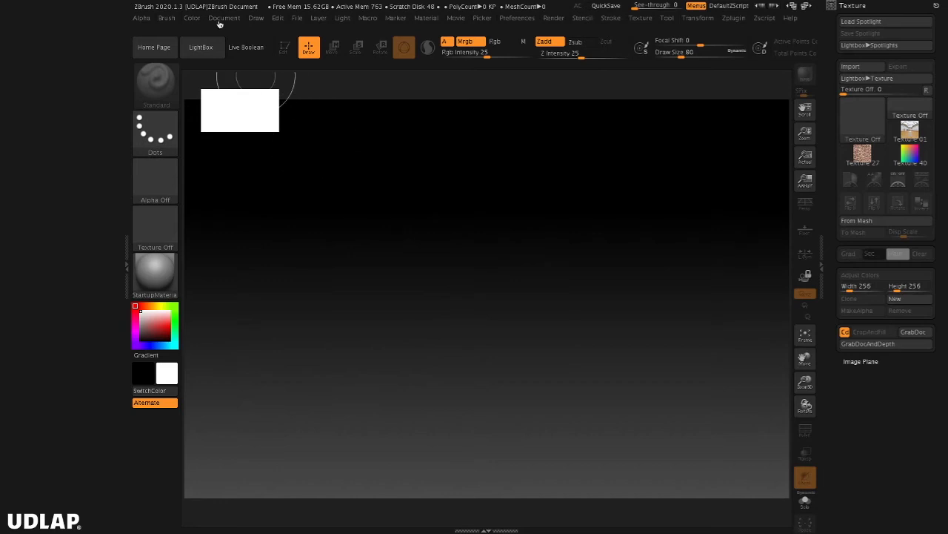
Step: Dock the Alpha palette in the empty left tray, and clear and collapse the tray again
click(141, 18)
drag(138, 30, 57, 44)
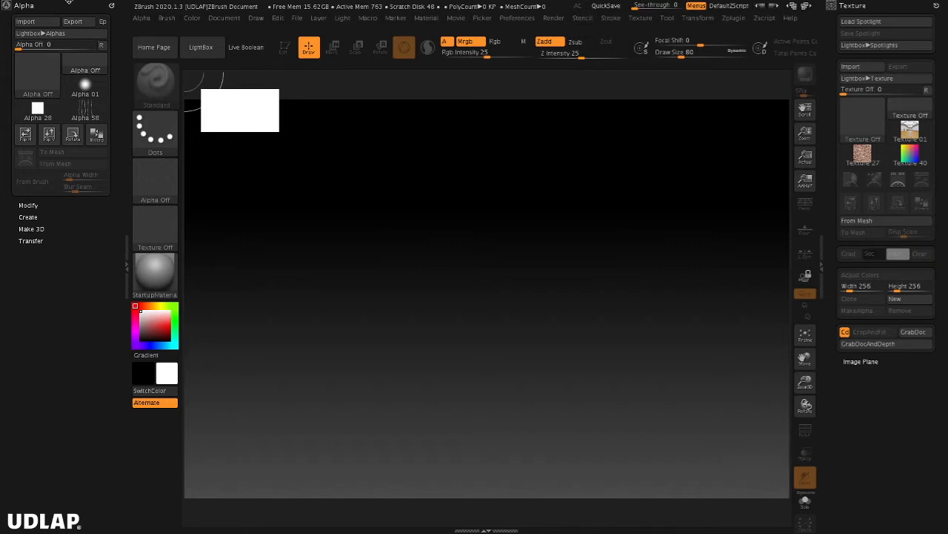
click(112, 5)
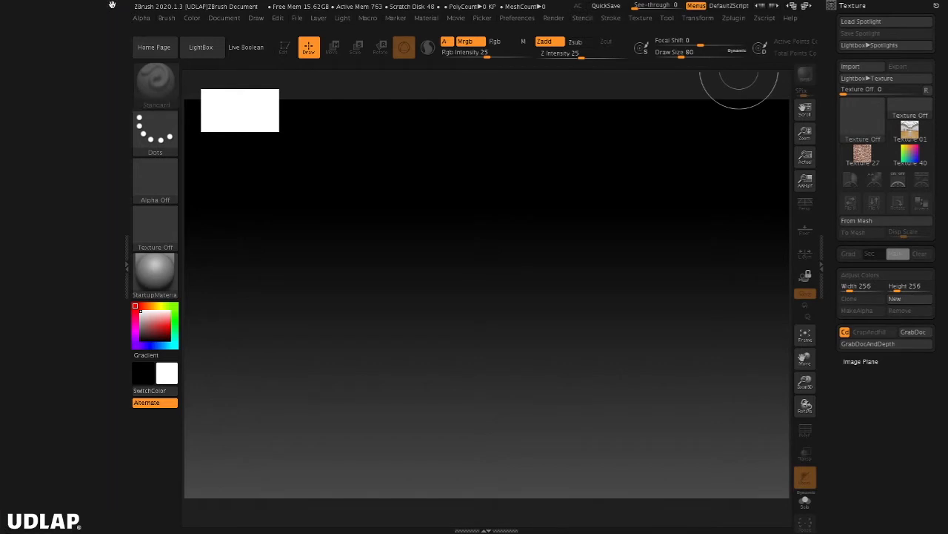
click(128, 265)
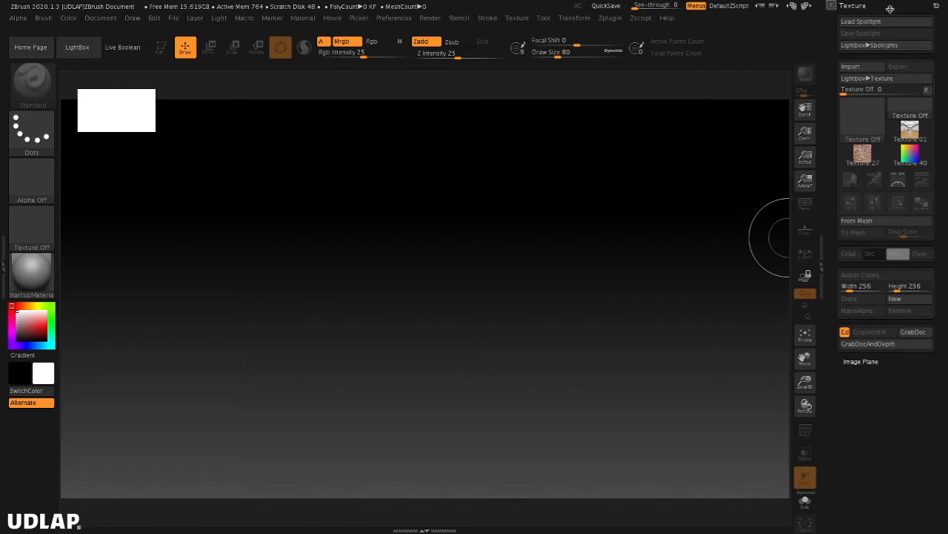
Step: Fold the Texture palette down to its title and dock the Stroke palette below it in the right tray
click(854, 6)
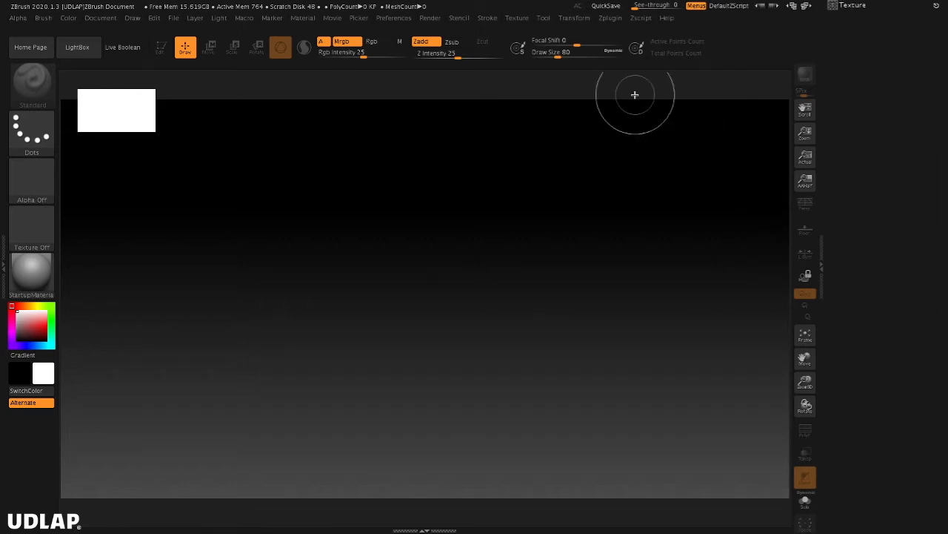
click(487, 18)
click(482, 31)
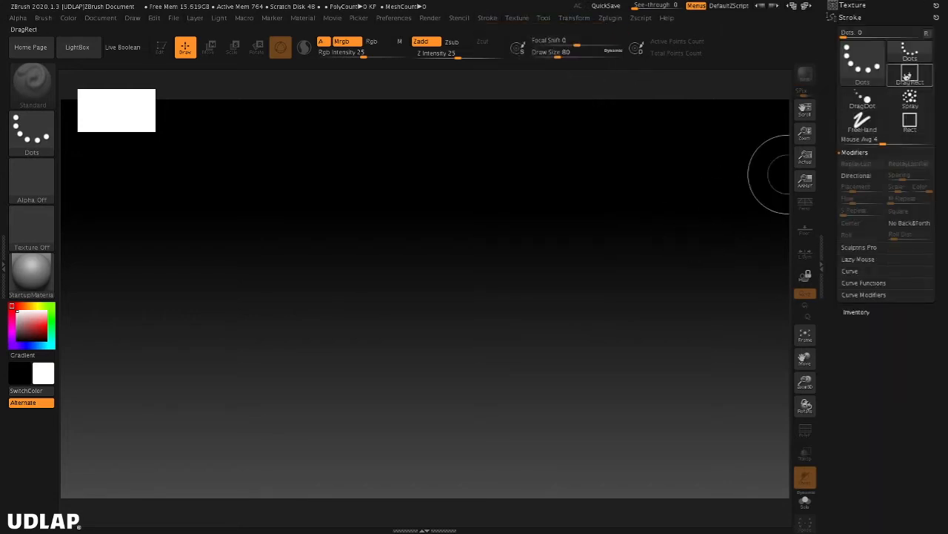
Step: Unfold and refold the Texture and Stroke palettes docked in the right tray
click(853, 6)
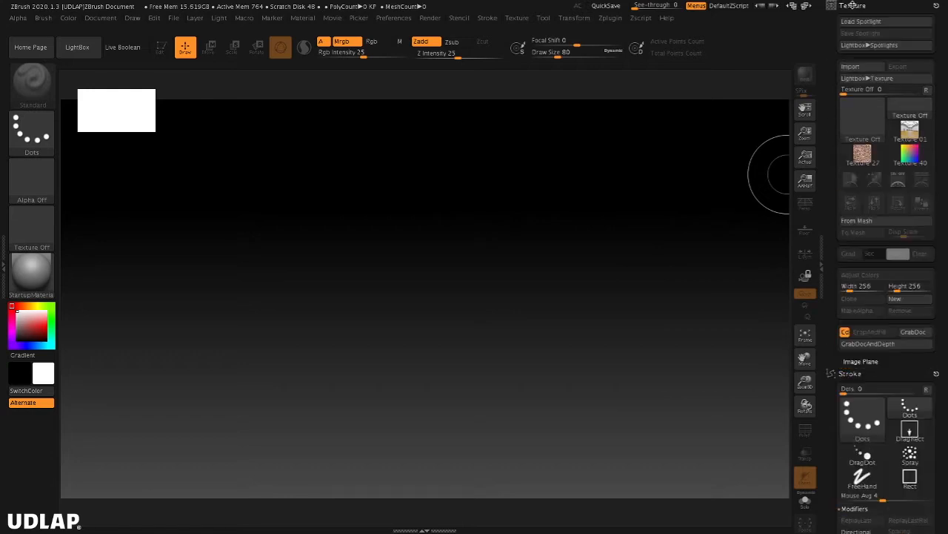
click(853, 5)
click(852, 17)
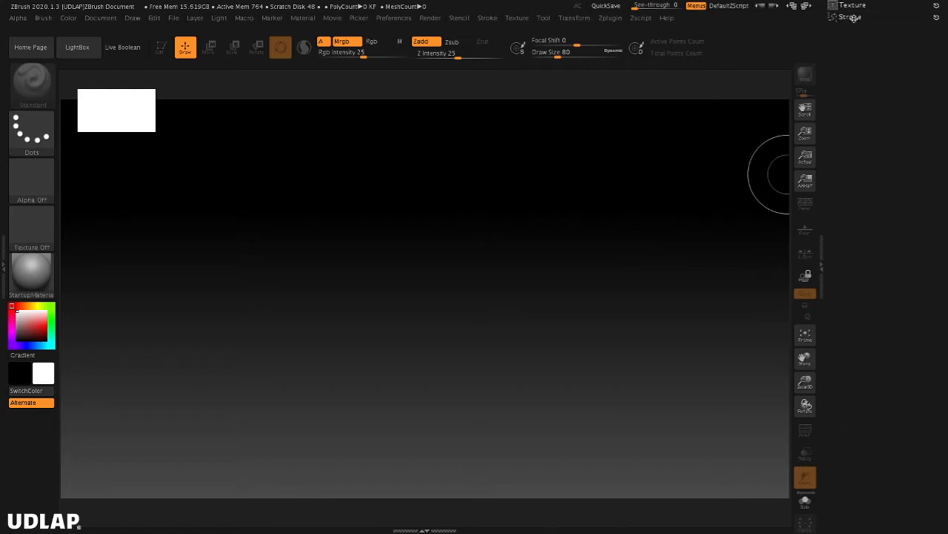
click(853, 17)
click(852, 17)
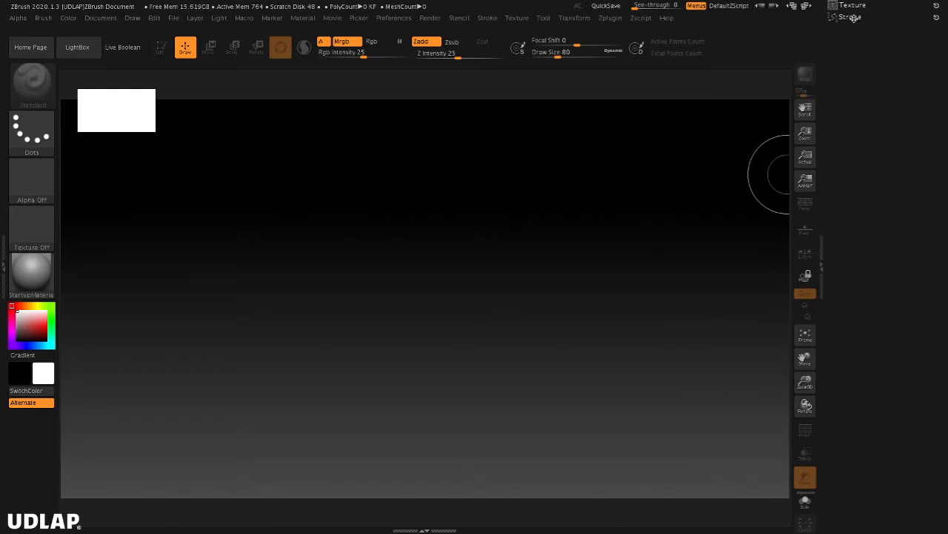
Step: Clear the Texture and Stroke palettes from the right tray and dock the Tool palette there
click(937, 5)
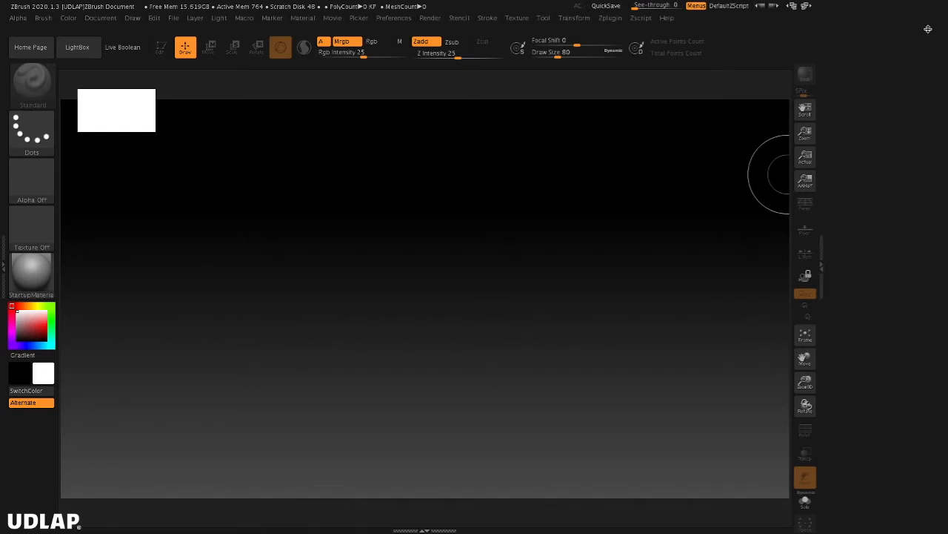
click(543, 18)
drag(542, 31, 878, 45)
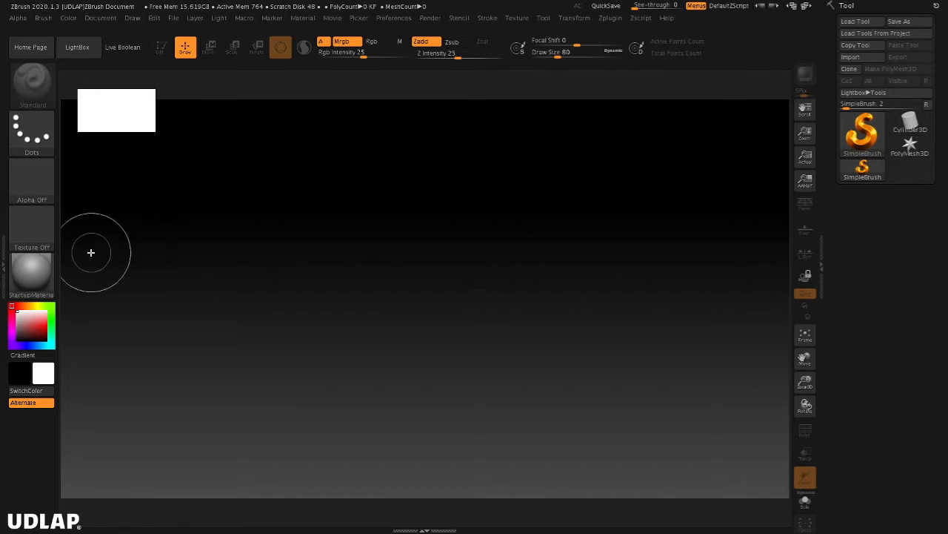
Step: Expand the left tray and dock the Brush palette in it
click(3, 261)
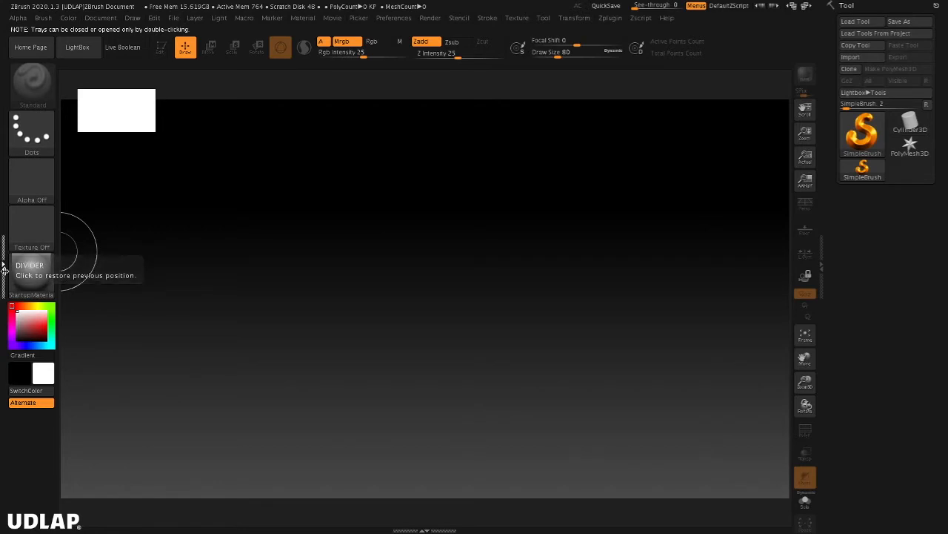
double_click(3, 263)
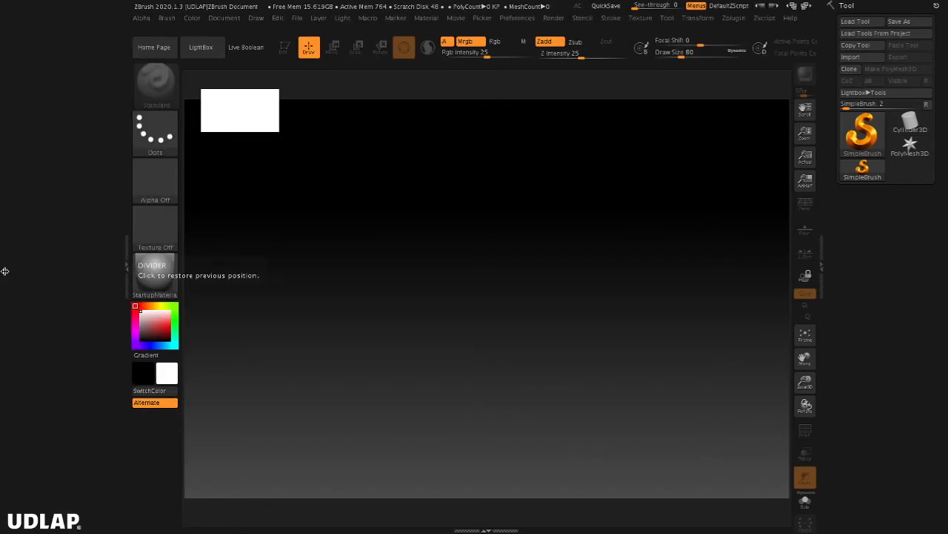
click(165, 20)
click(164, 31)
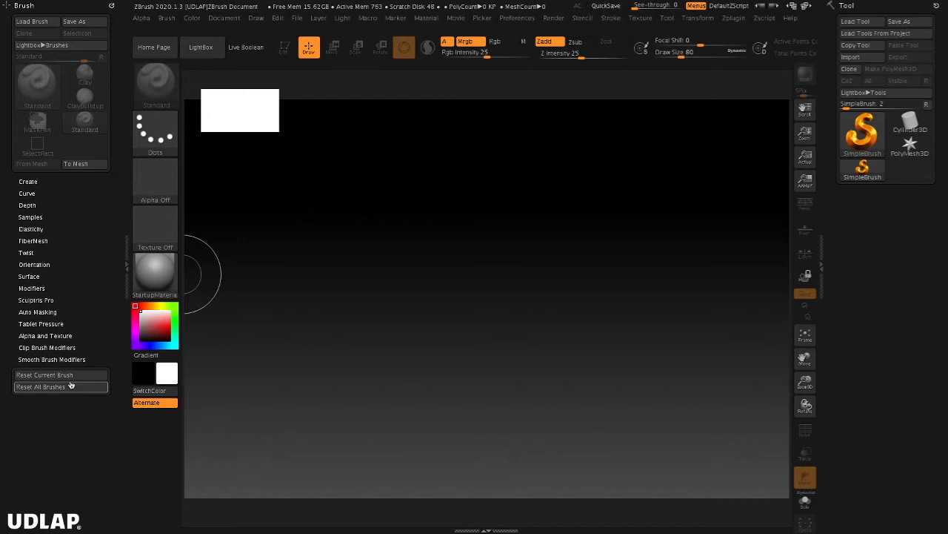
Step: Collapse the left tray that holds the Brush palette, and briefly open and close the bottom tray
click(126, 263)
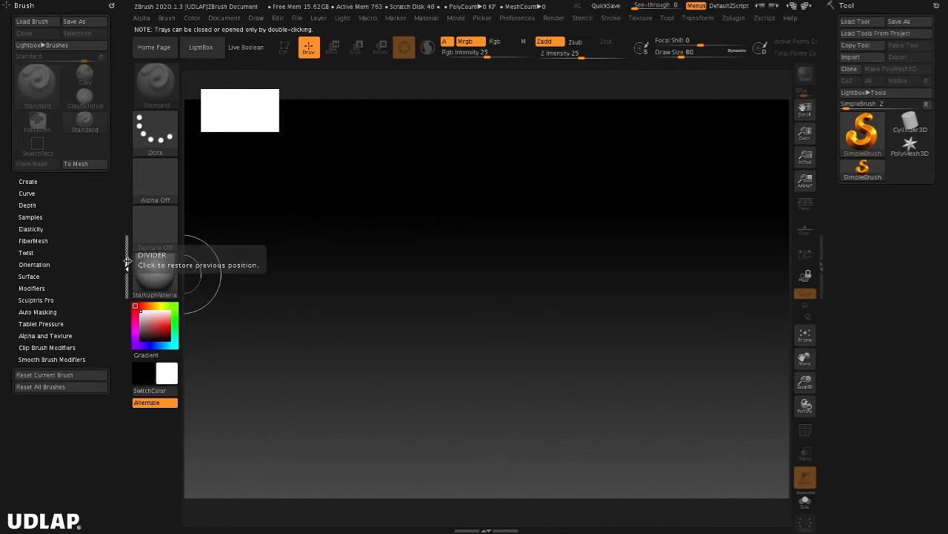
double_click(126, 263)
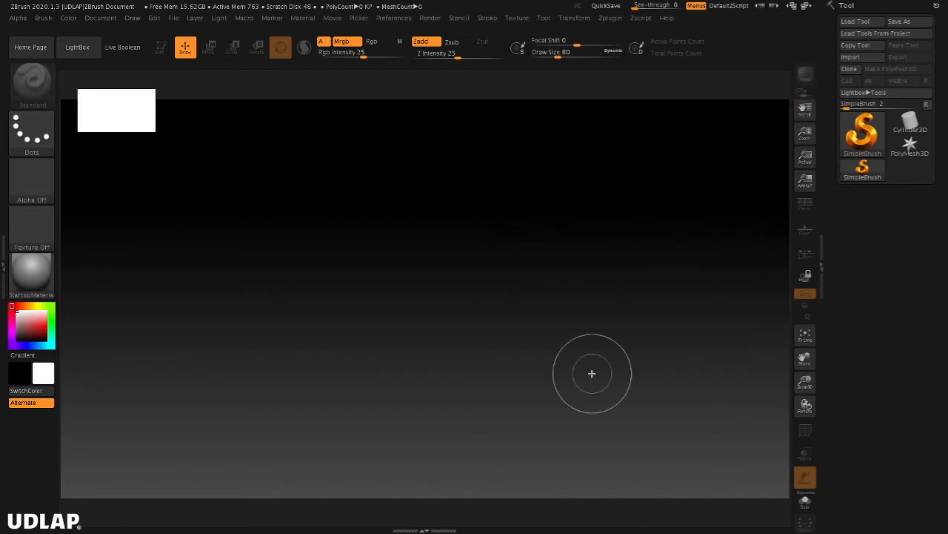
click(428, 529)
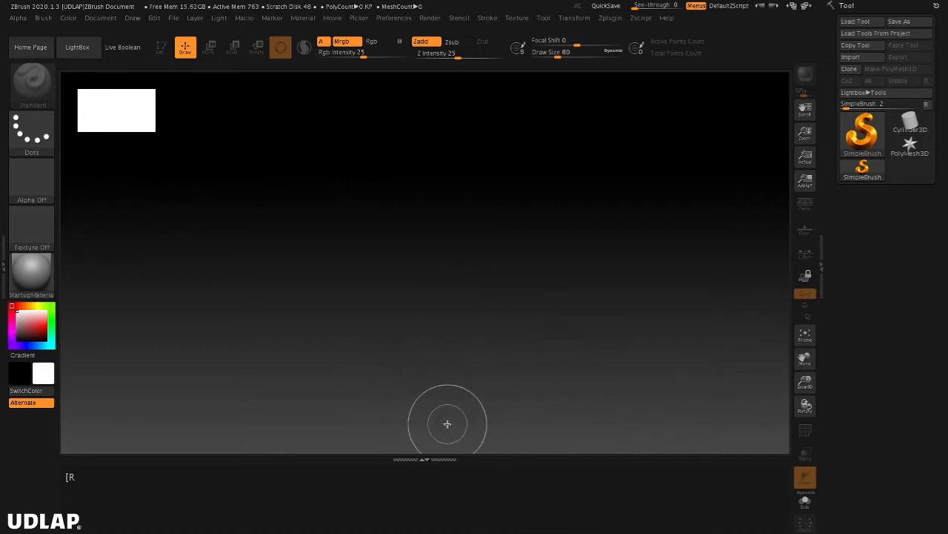
click(426, 459)
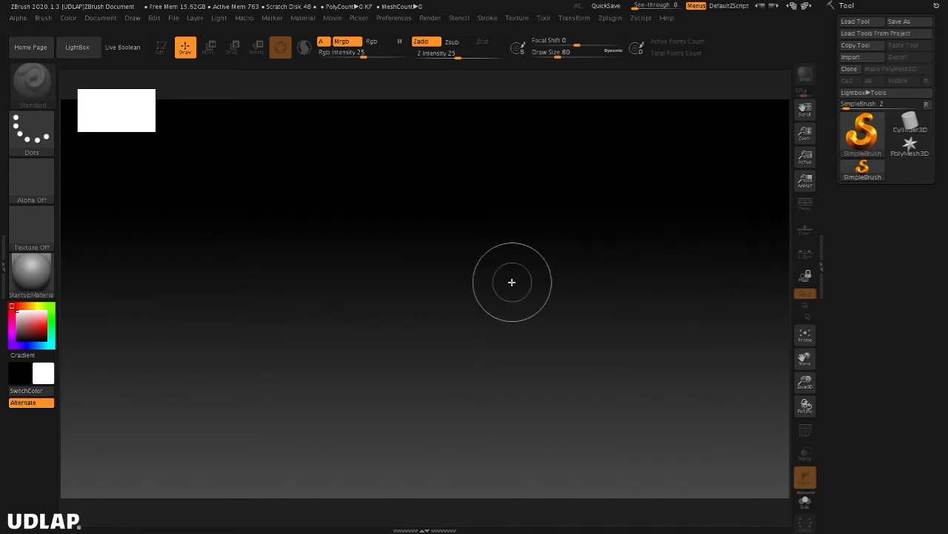
Step: Choose the Sphere3D mesh, draw a large sphere in the middle of the canvas and turn on Edit mode for it
click(862, 137)
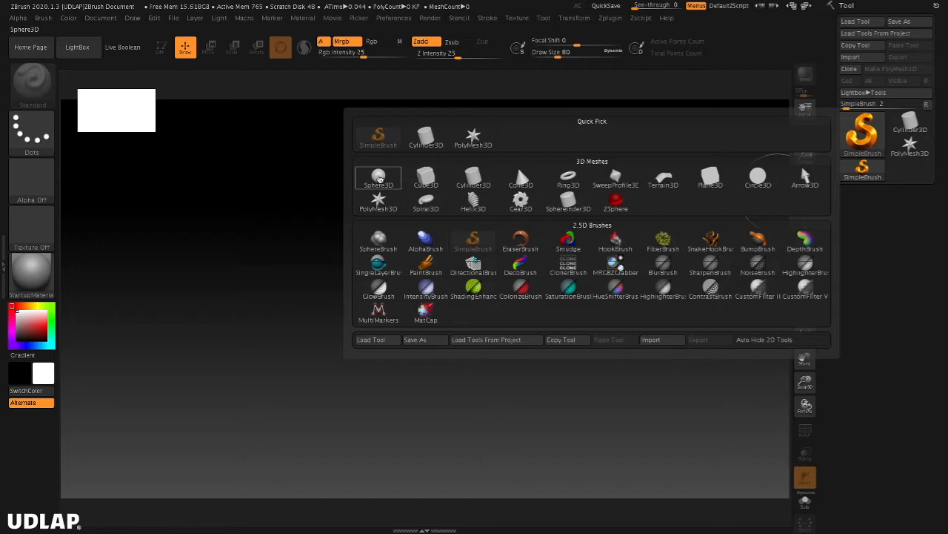
click(379, 178)
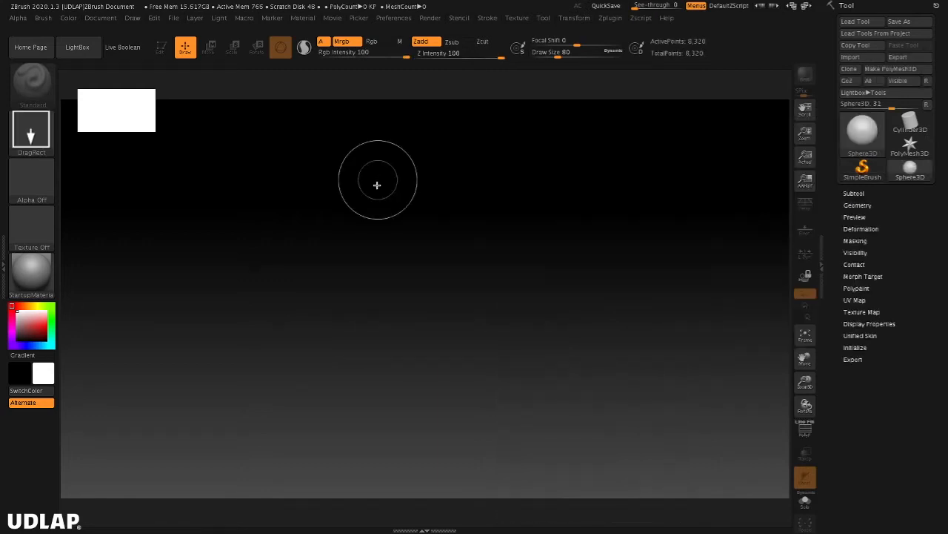
mouse_move(391, 261)
mouse_down()
mouse_move(537, 361)
mouse_move(595, 311)
mouse_move(580, 265)
mouse_up()
key(t)
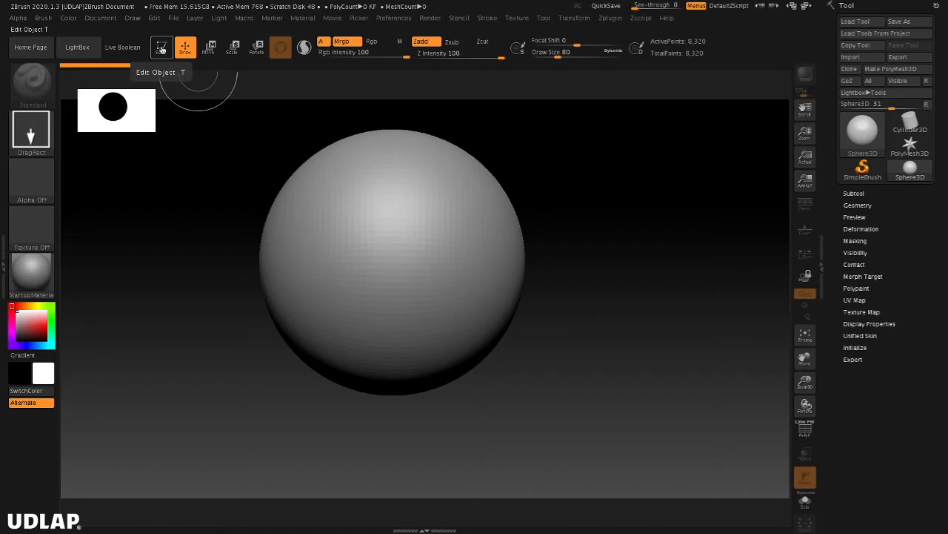
click(161, 49)
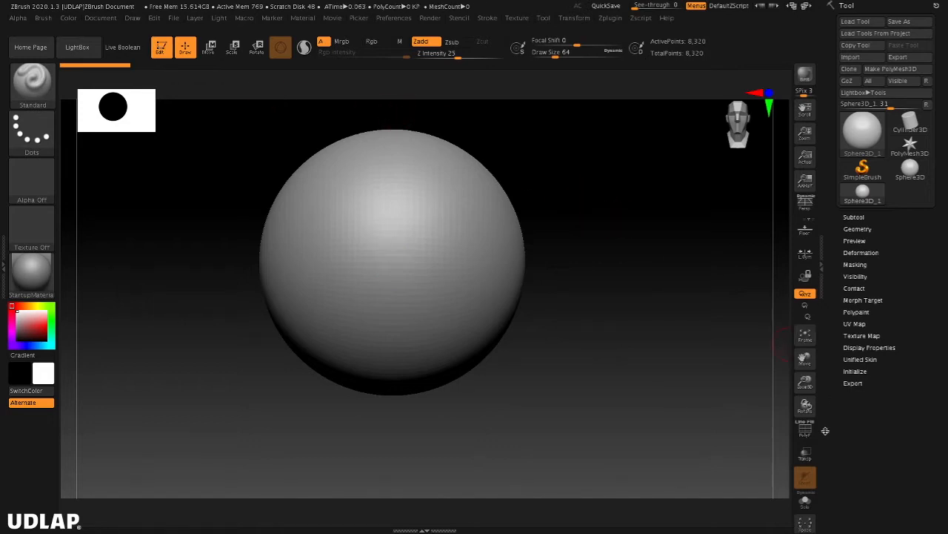
Step: Move and rotate the view of the sphere, frame it in the canvas, and orbit it with the head-shaped view navigator
drag(806, 355, 818, 400)
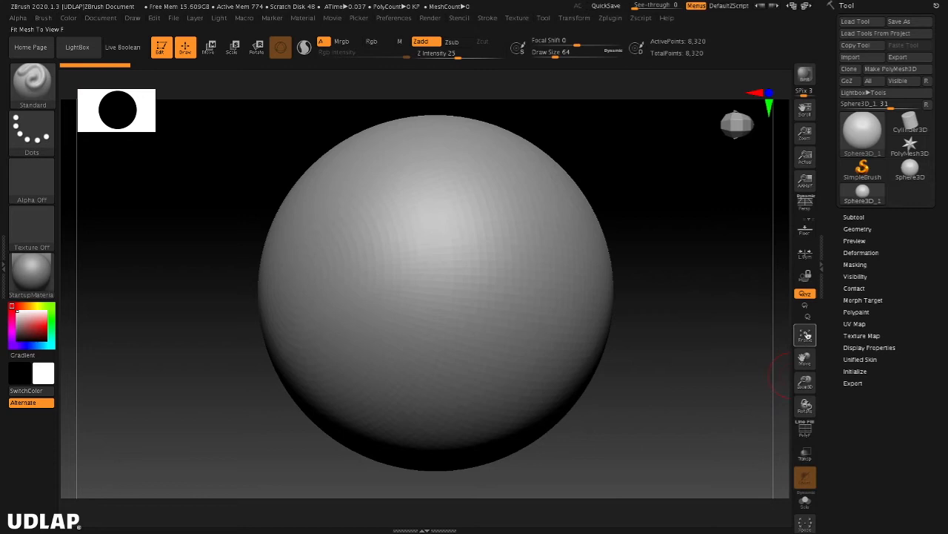
click(805, 336)
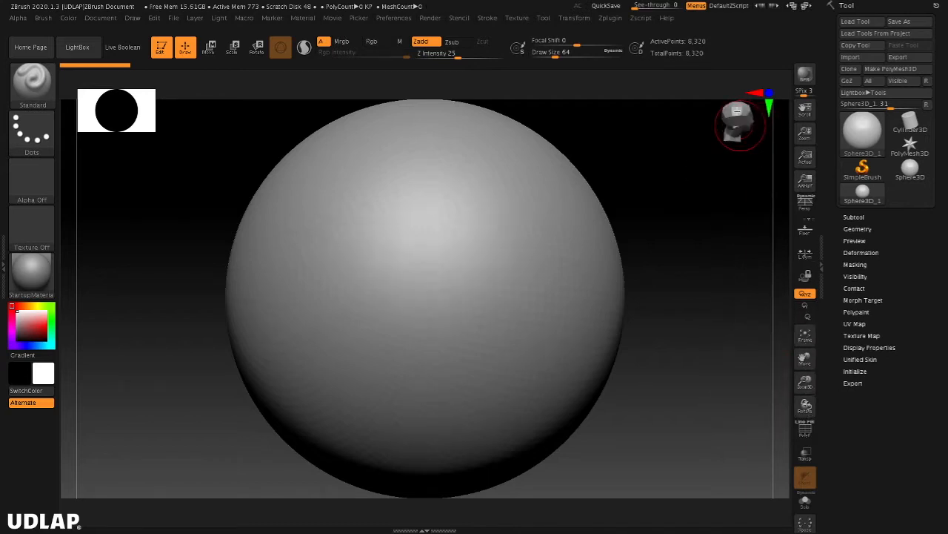
drag(737, 148, 735, 119)
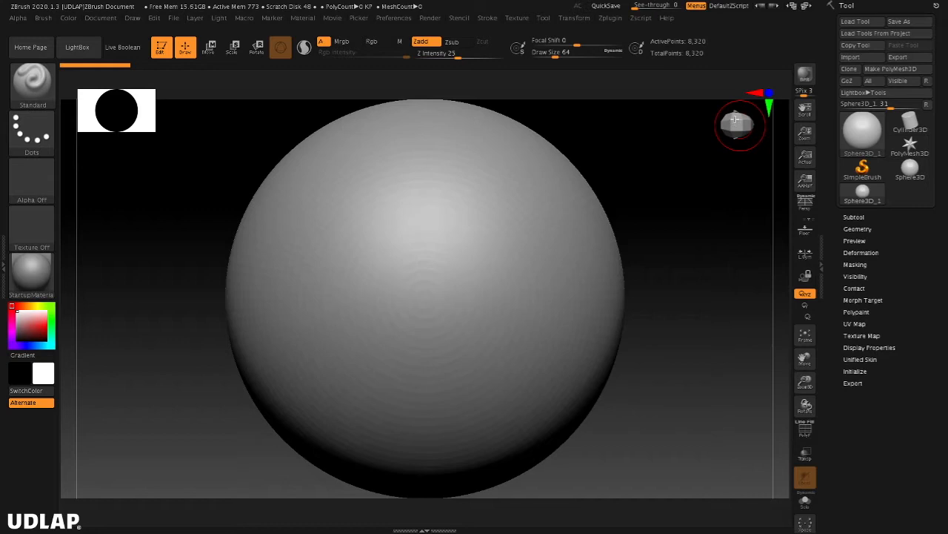
Step: Snap the sphere's view repeatedly to the front, back, side, top and bottom using the navigator's coloured axes
click(770, 93)
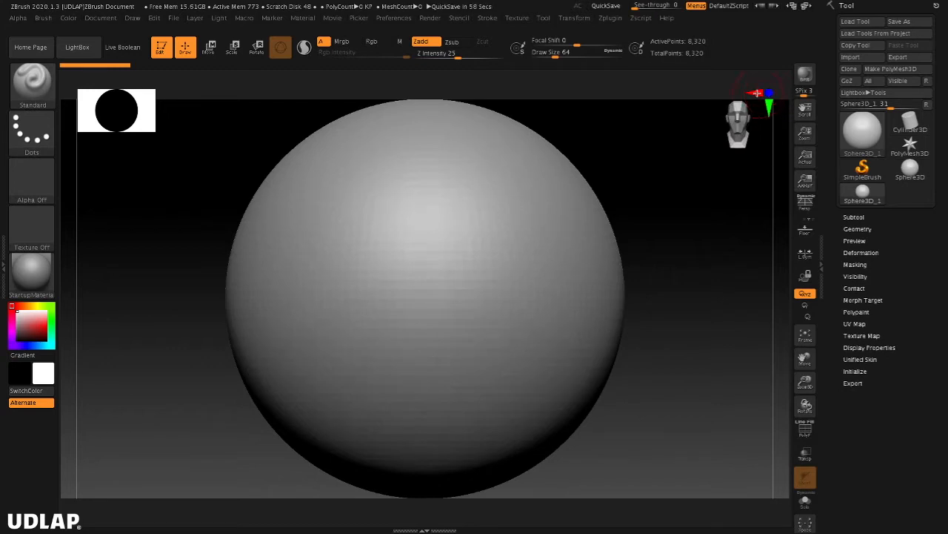
click(757, 93)
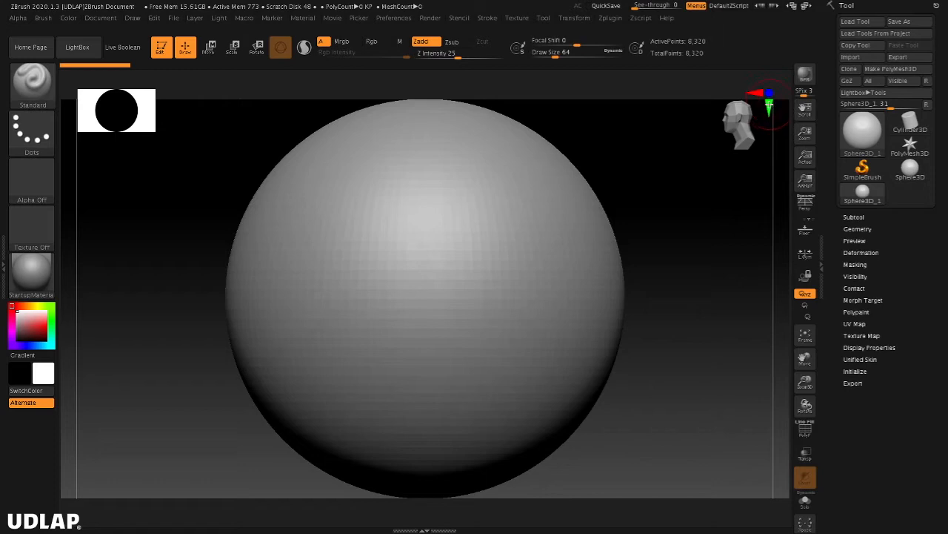
click(769, 108)
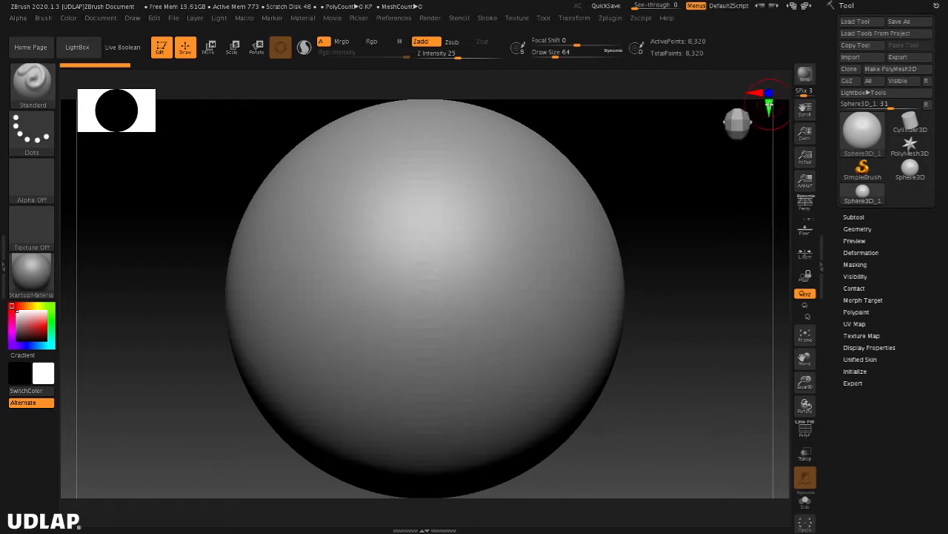
click(769, 105)
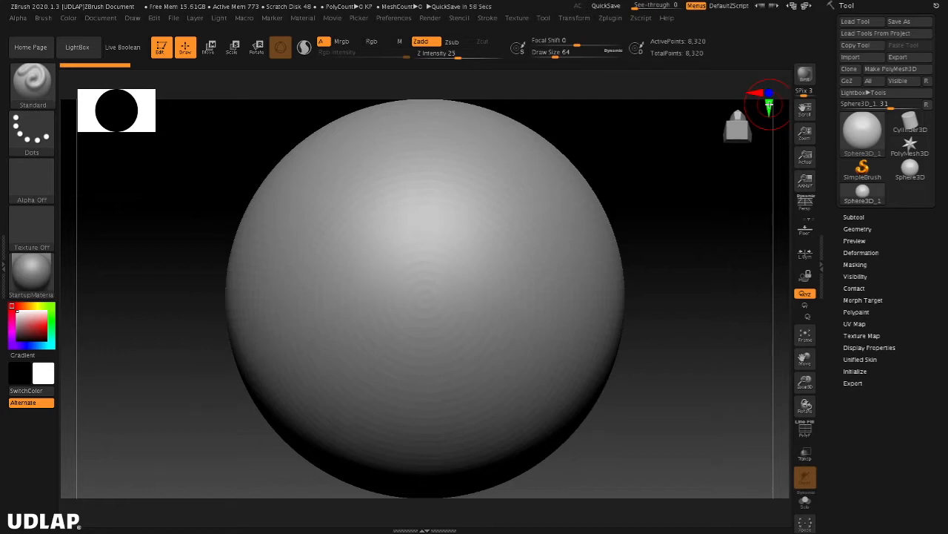
click(769, 105)
click(769, 104)
click(770, 104)
click(769, 105)
click(769, 104)
click(770, 93)
click(769, 93)
click(769, 93)
click(769, 93)
click(769, 93)
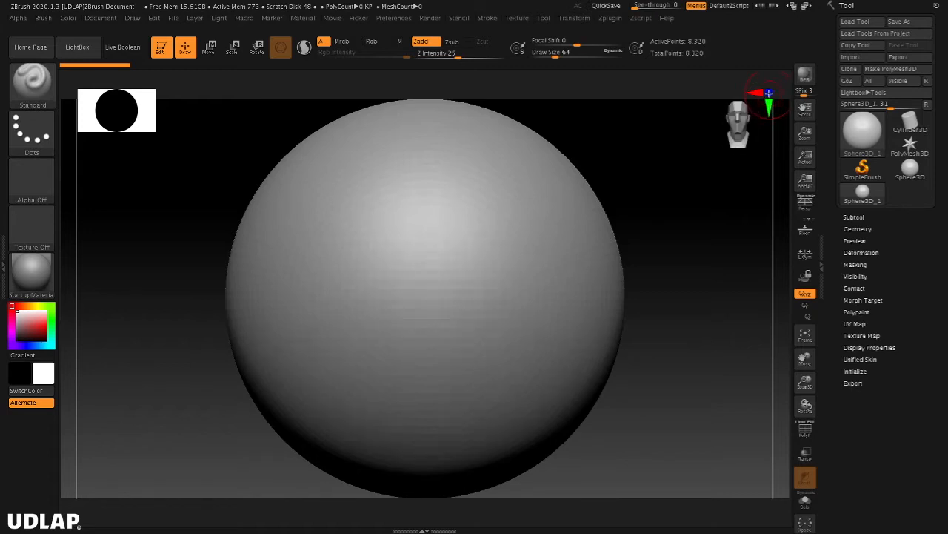
click(759, 92)
click(759, 93)
click(759, 93)
click(758, 92)
click(759, 93)
click(759, 93)
click(759, 93)
click(758, 92)
click(759, 93)
click(759, 92)
click(759, 92)
click(759, 93)
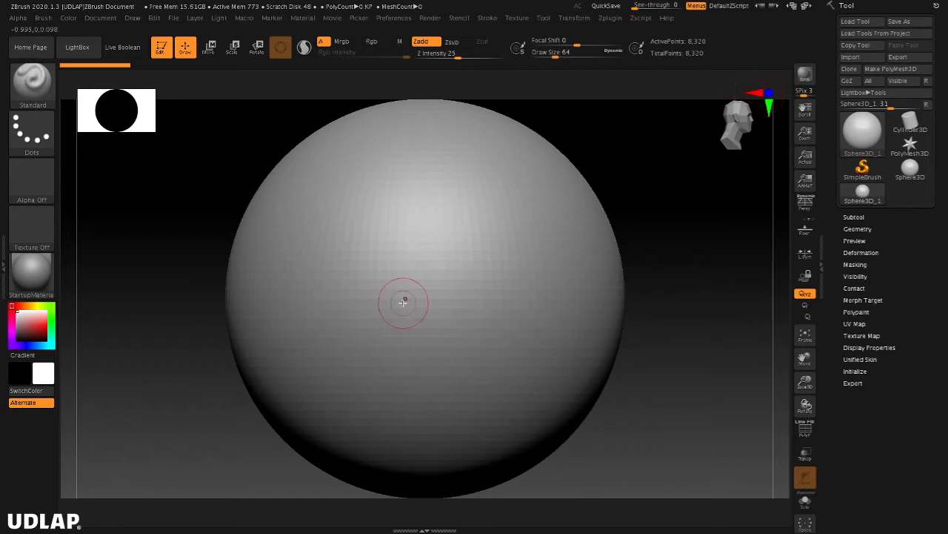
Step: Switch the active tool to Cylinder3D, zoom out, and view the cylinder along the coloured navigator axes
click(910, 122)
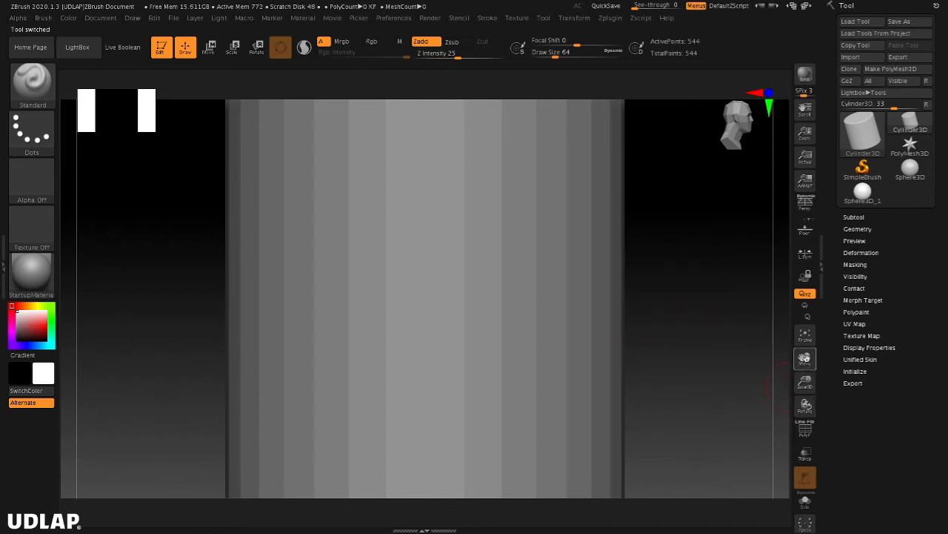
drag(806, 382, 782, 386)
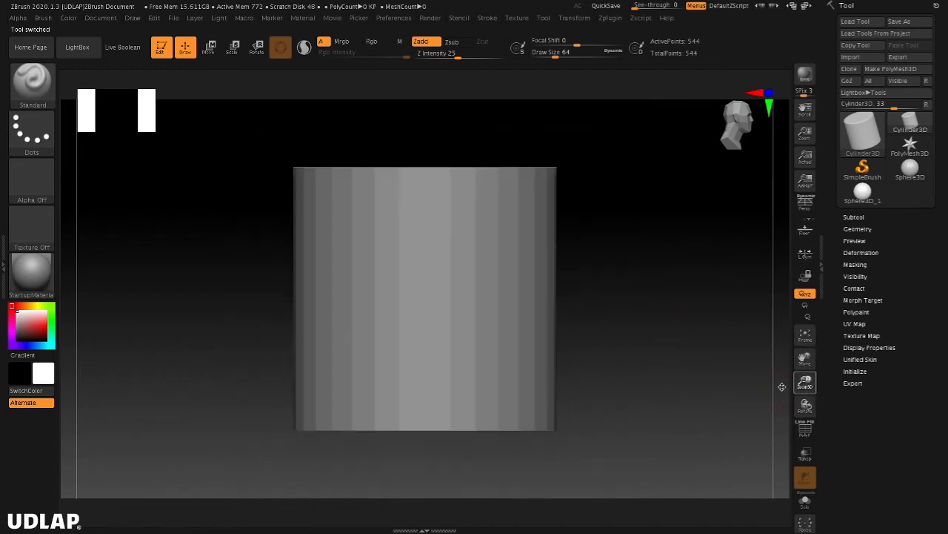
click(769, 94)
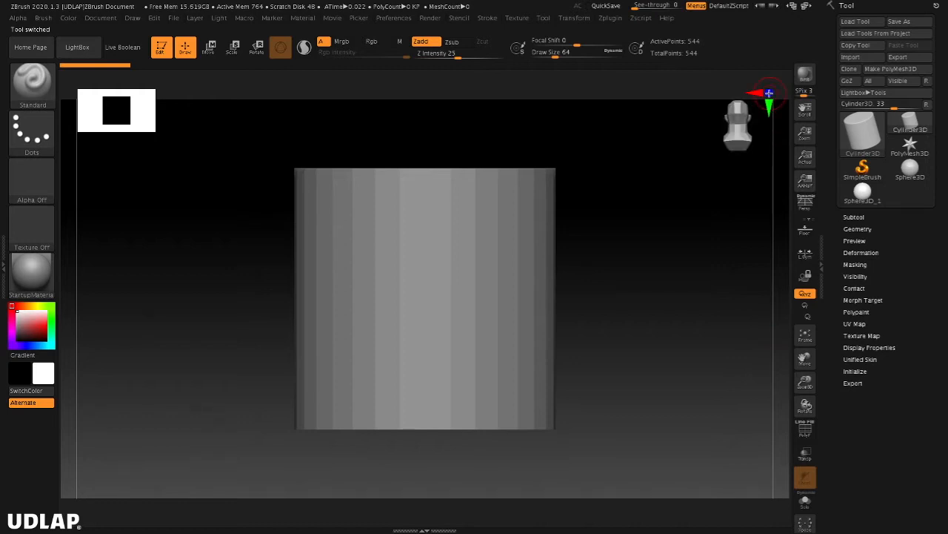
click(756, 92)
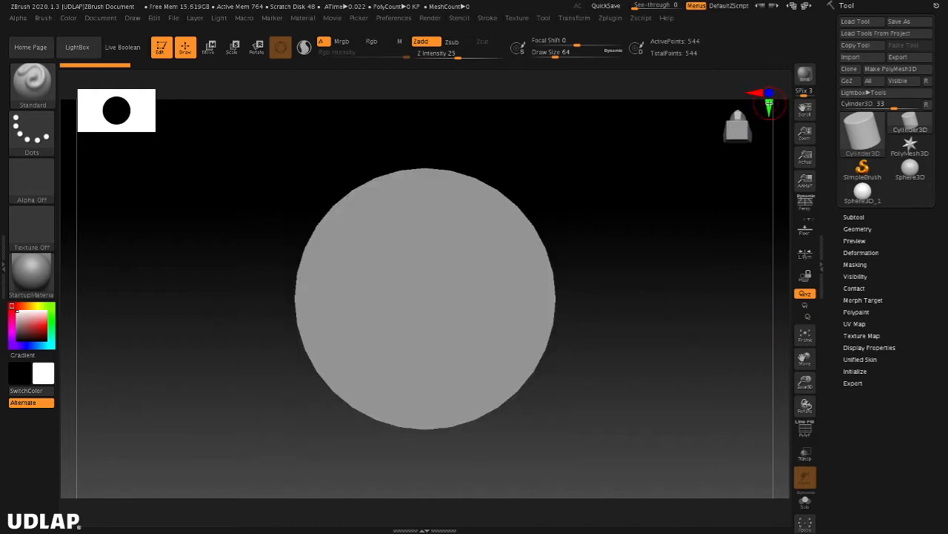
click(770, 92)
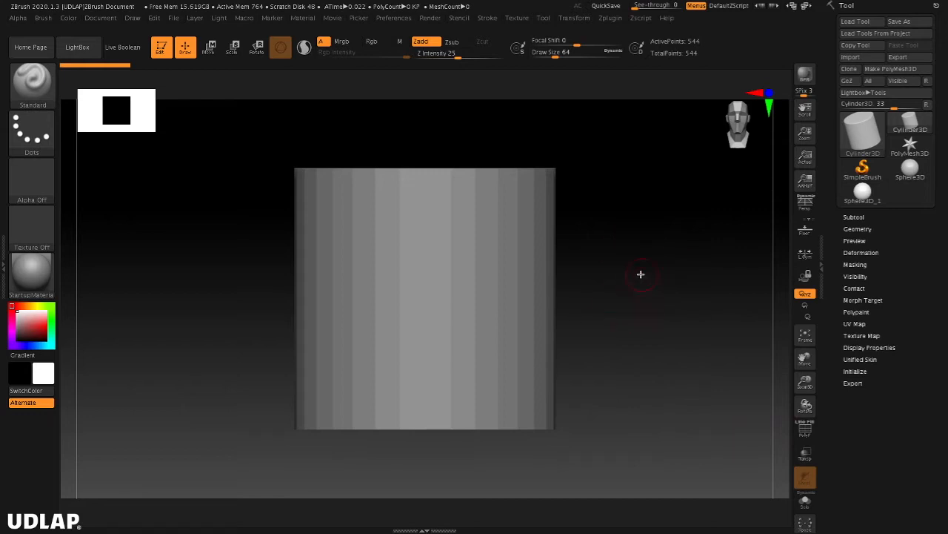
Step: Rotate the view around the cylinder from the empty canvas area to see it from the front and from above
drag(643, 254, 673, 244)
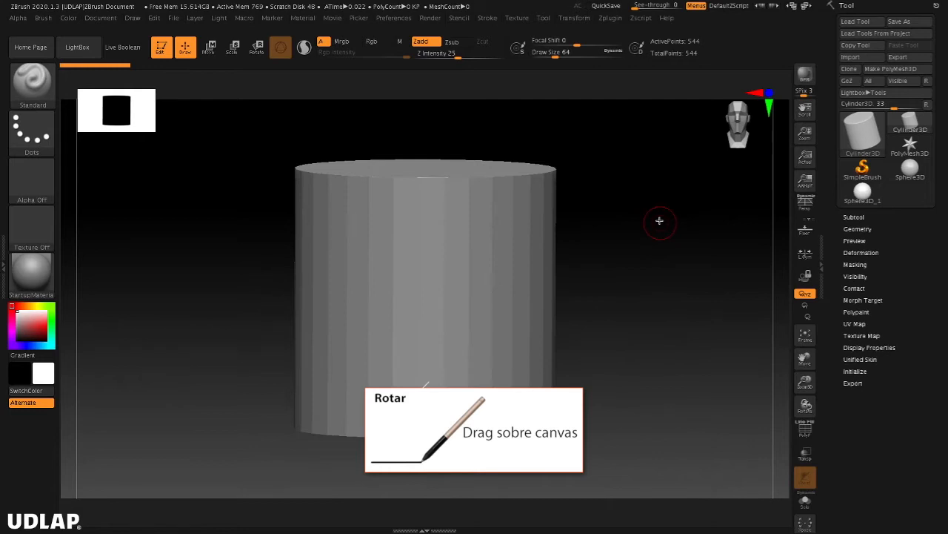
drag(614, 324, 626, 357)
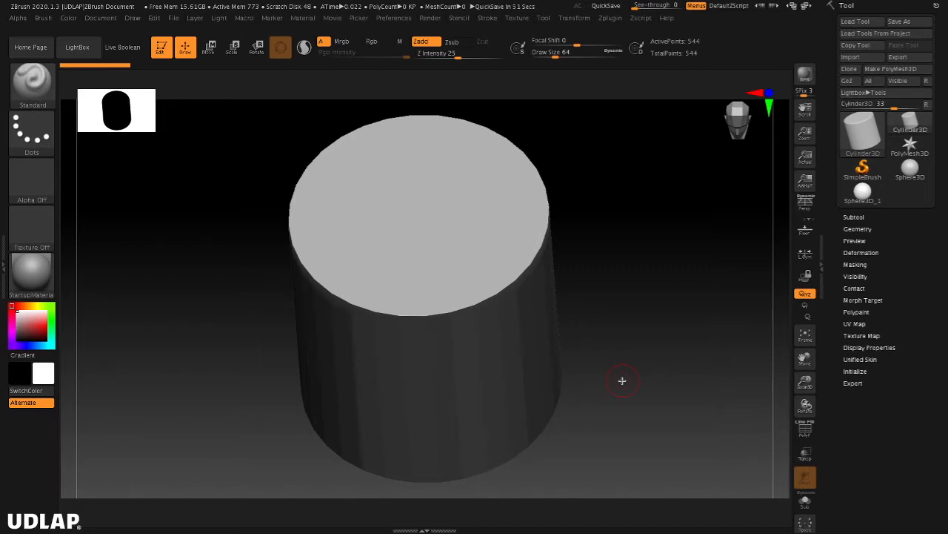
drag(612, 232, 640, 276)
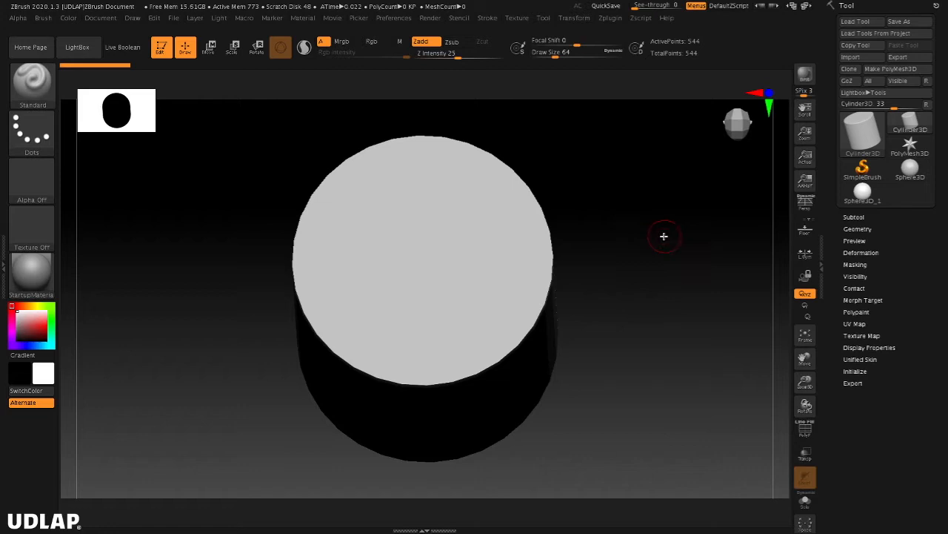
drag(638, 255, 669, 244)
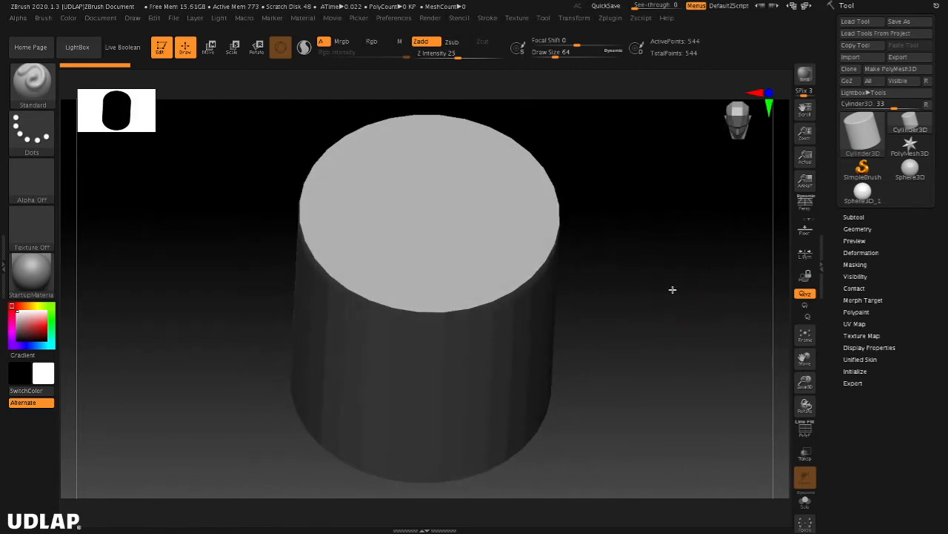
drag(652, 289, 660, 263)
Step: Pan the cylinder around the canvas and rotate it between pans, using both canvas navigation and the Move view control
alt+drag(723, 281, 570, 333)
drag(622, 298, 663, 350)
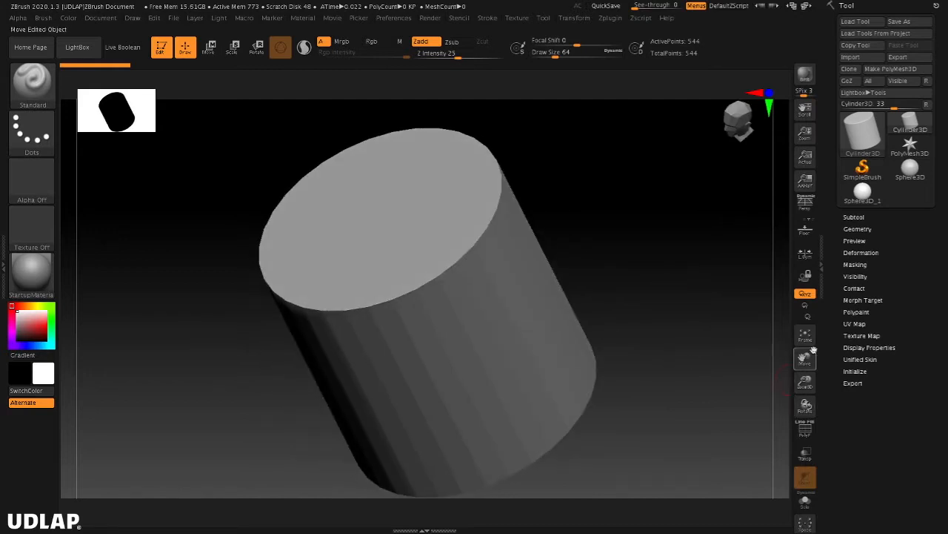
drag(805, 358, 795, 338)
drag(650, 317, 684, 442)
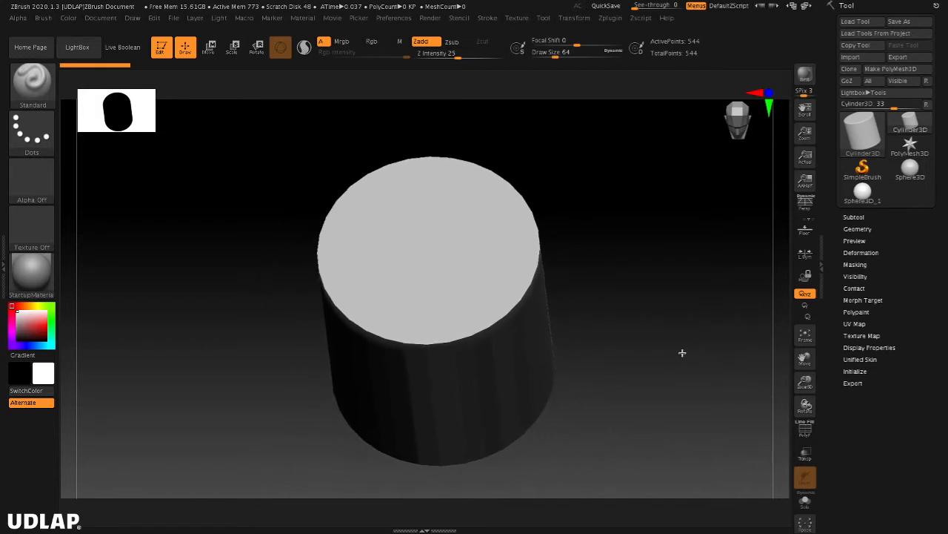
drag(677, 356, 704, 368)
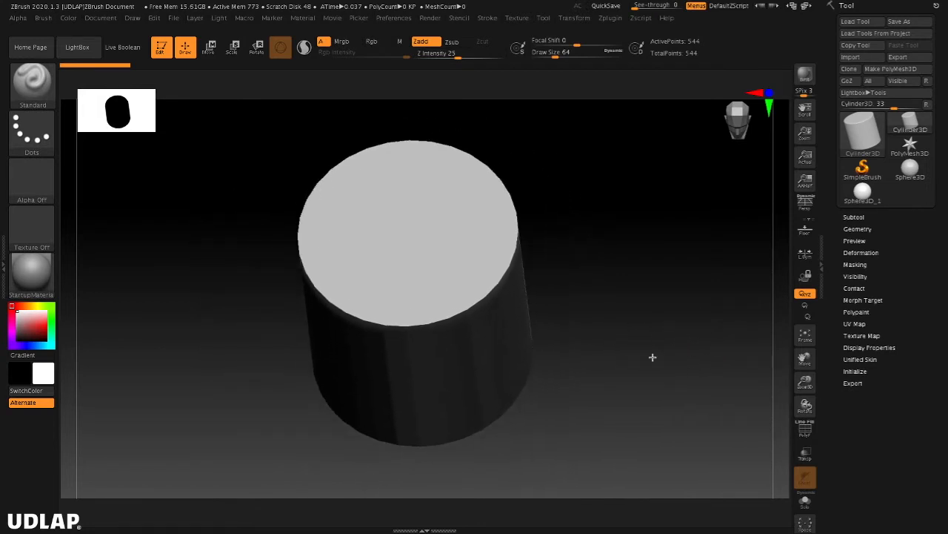
mouse_move(683, 338)
mouse_down()
mouse_move(610, 343)
mouse_move(711, 356)
mouse_move(667, 353)
mouse_move(675, 337)
mouse_up()
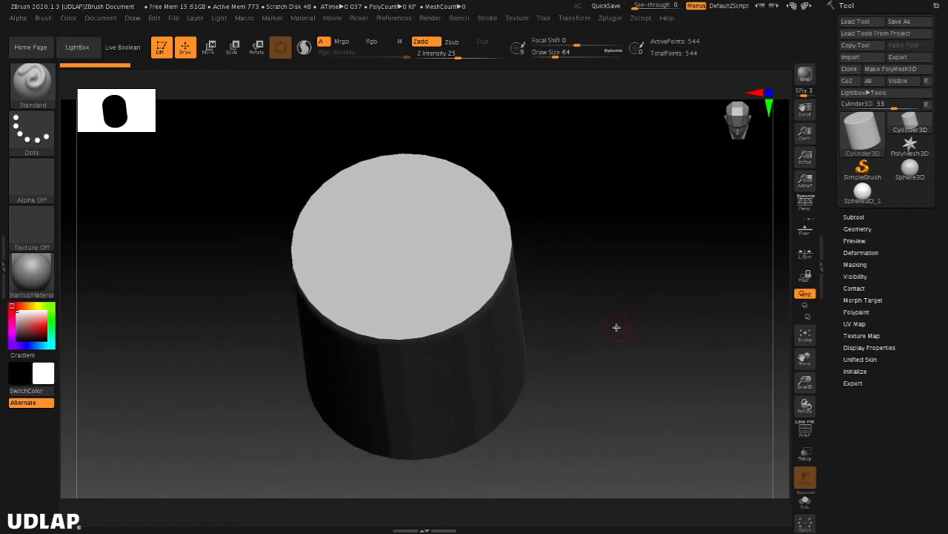
drag(598, 333, 691, 366)
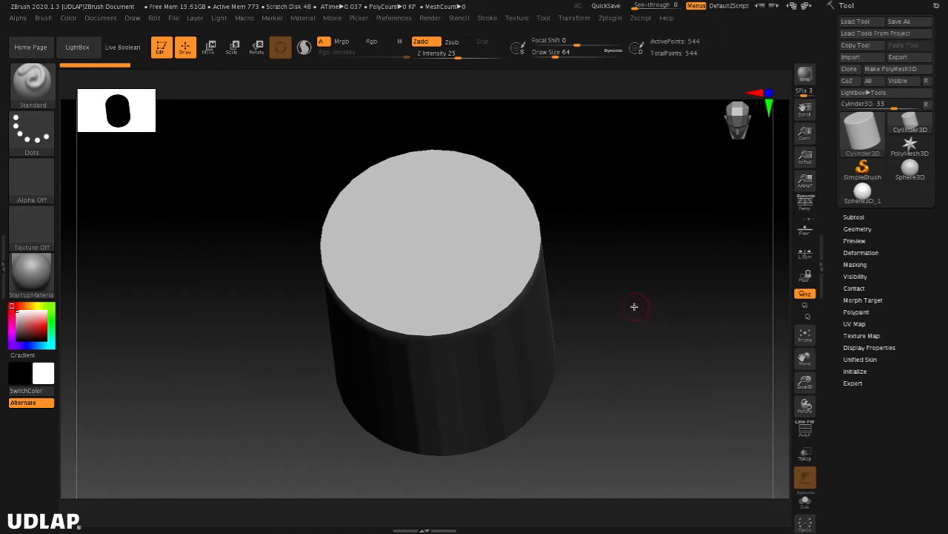
alt+drag(633, 311, 637, 357)
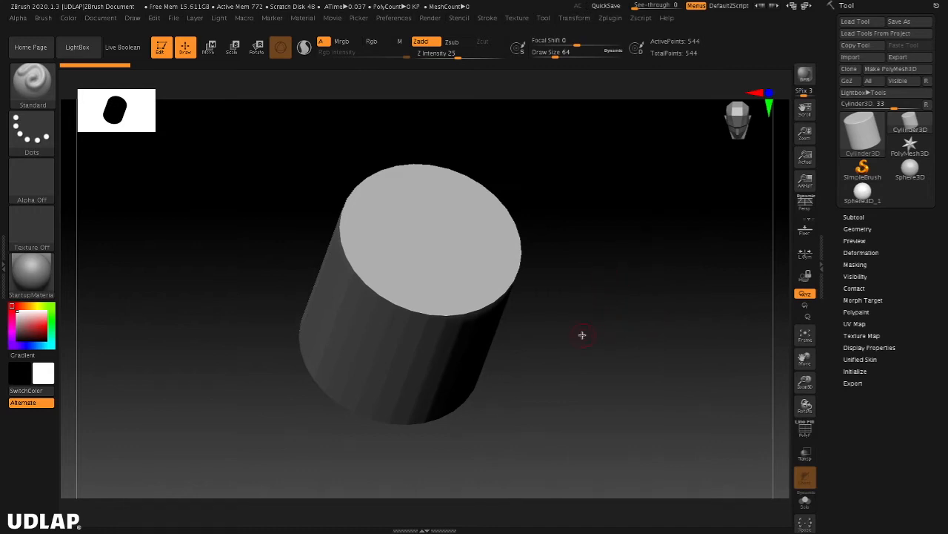
Step: Practise zooming, panning and rotating the cylinder's view on the canvas, and zoom out with the Zoom3D view control
alt+drag(603, 335, 688, 311)
drag(536, 389, 651, 347)
mouse_move(592, 359)
alt+mouse_down()
mouse_move(578, 355)
mouse_move(690, 328)
mouse_move(489, 393)
mouse_move(646, 342)
mouse_move(512, 390)
mouse_move(609, 349)
mouse_move(566, 363)
mouse_move(571, 374)
mouse_move(620, 366)
mouse_move(578, 381)
mouse_move(633, 385)
mouse_move(622, 281)
mouse_move(603, 267)
mouse_move(589, 353)
mouse_move(627, 397)
mouse_move(674, 341)
mouse_move(615, 400)
mouse_move(620, 348)
mouse_move(650, 338)
mouse_move(595, 359)
alt+mouse_up()
key(ctrl)
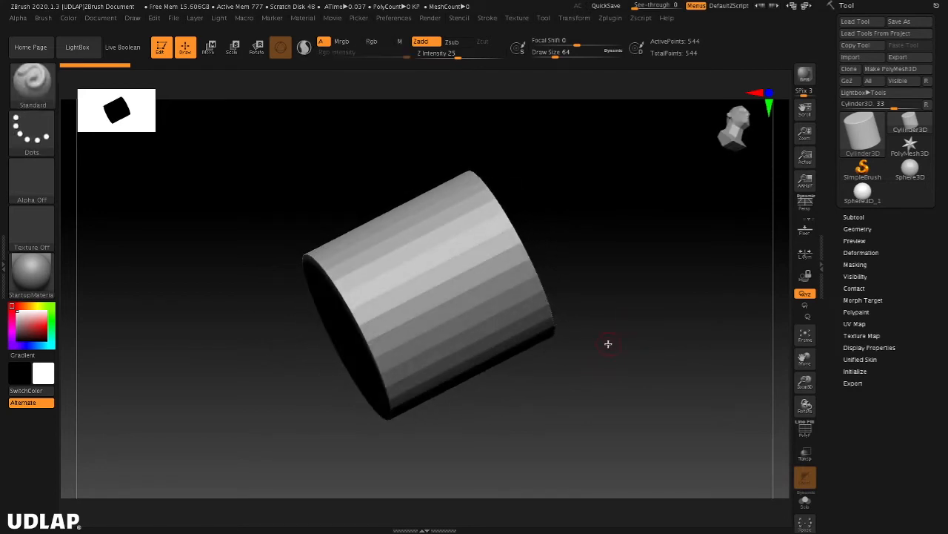
drag(596, 351, 608, 368)
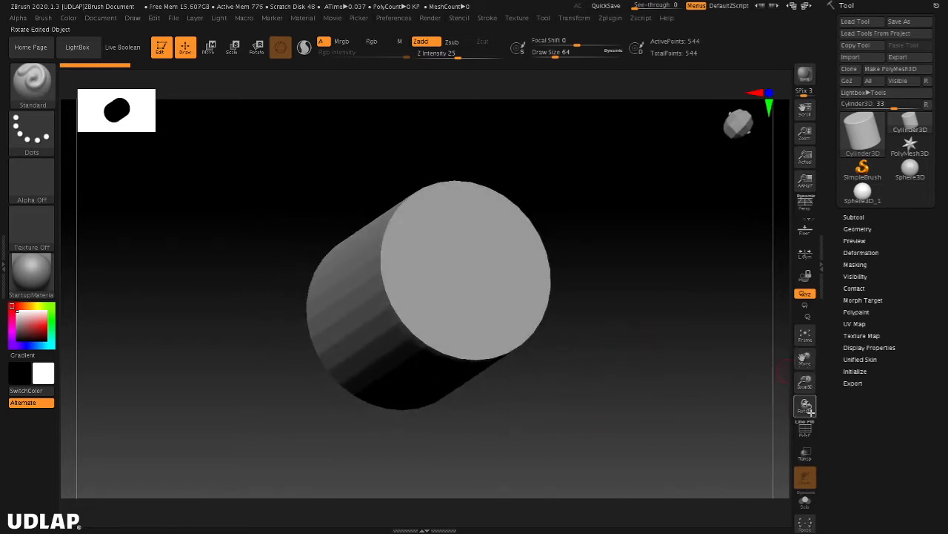
drag(805, 384, 806, 436)
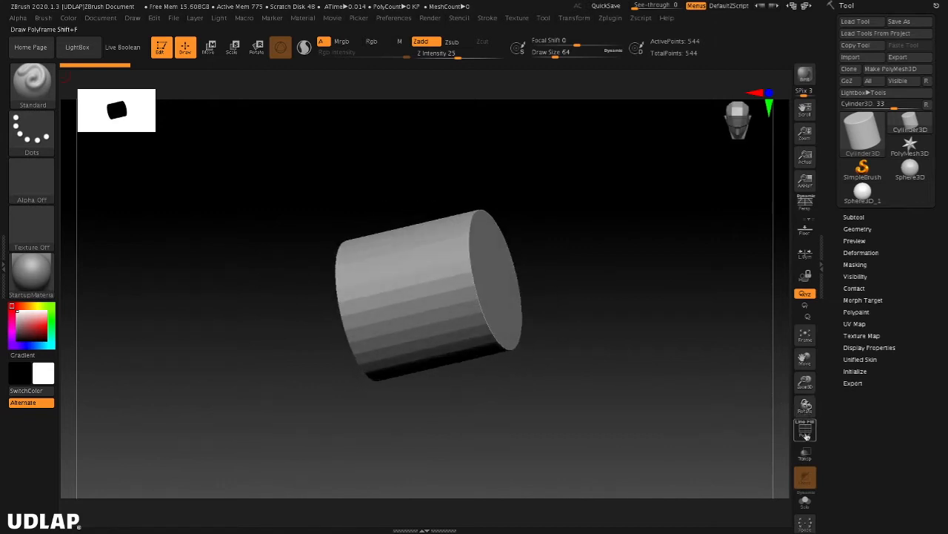
Step: Rotate the view around the cylinder from several angles, showing both end caps, and enlarge it on the canvas
drag(674, 322, 651, 340)
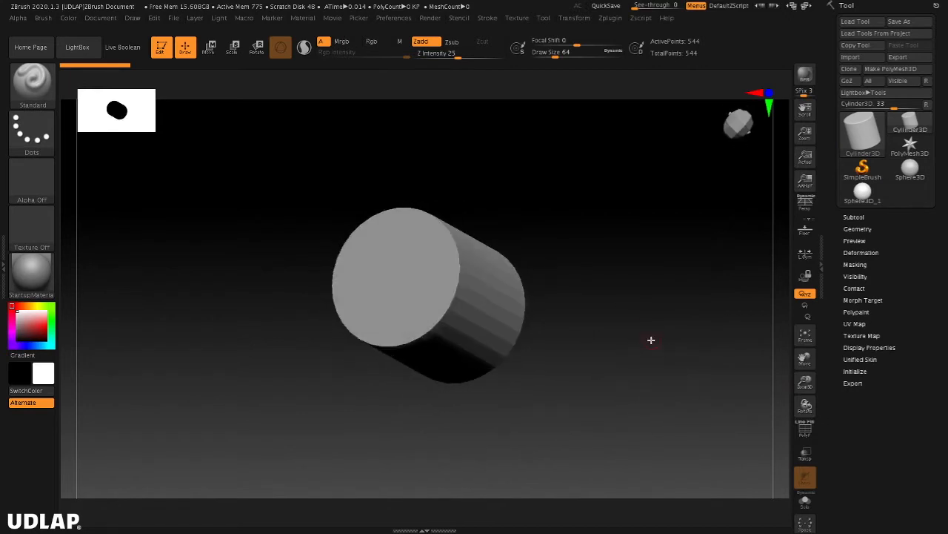
drag(616, 369, 636, 349)
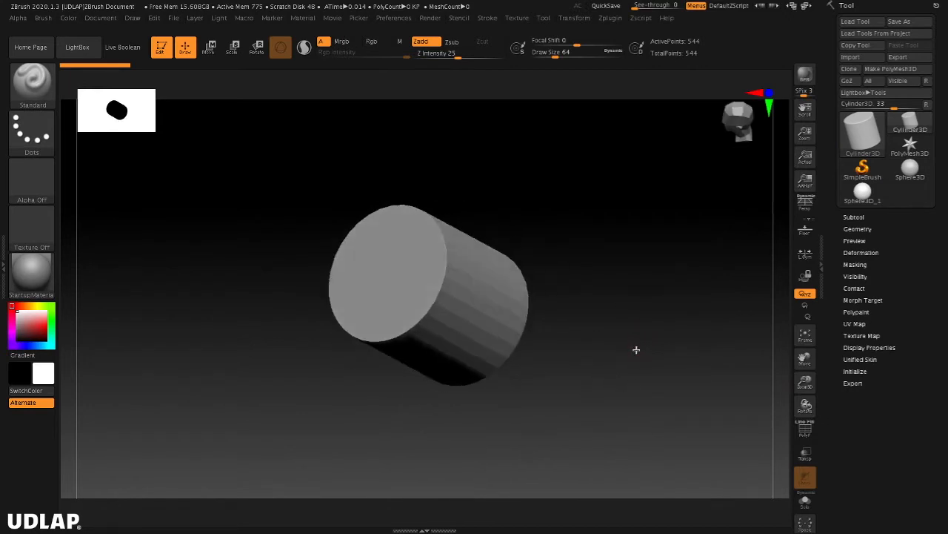
drag(603, 381, 642, 329)
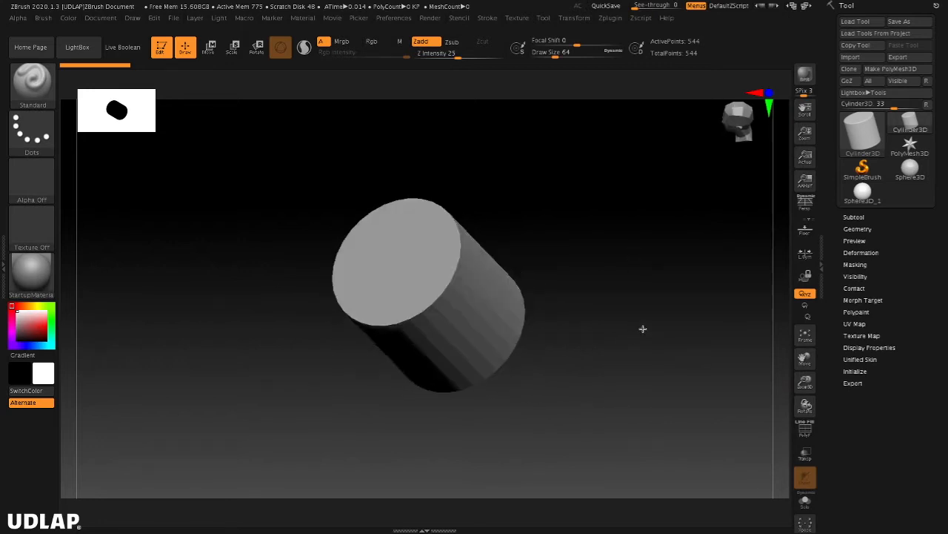
drag(623, 362, 538, 356)
alt+drag(653, 344, 696, 406)
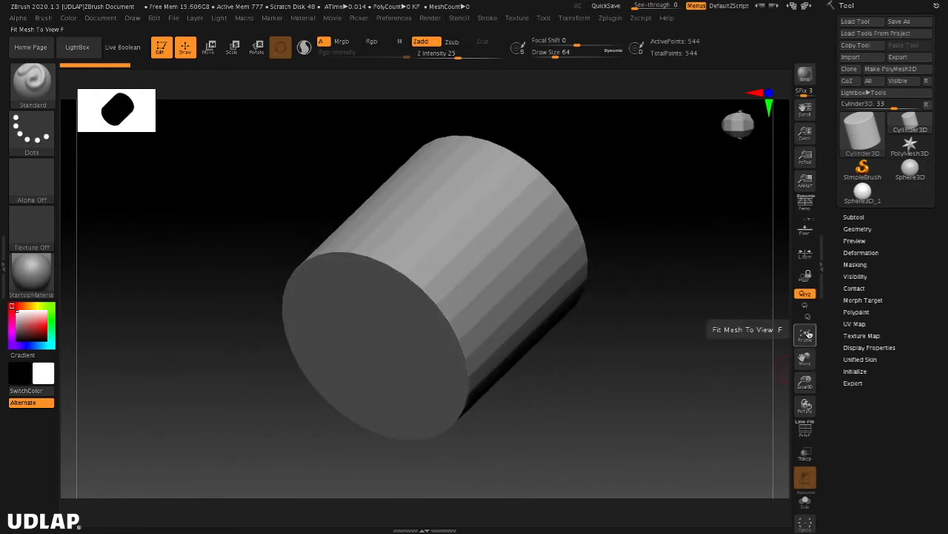
Step: Fit the cylinder to the view, rotate, pan and shrink it away to the canvas corner, and frame it again
click(805, 335)
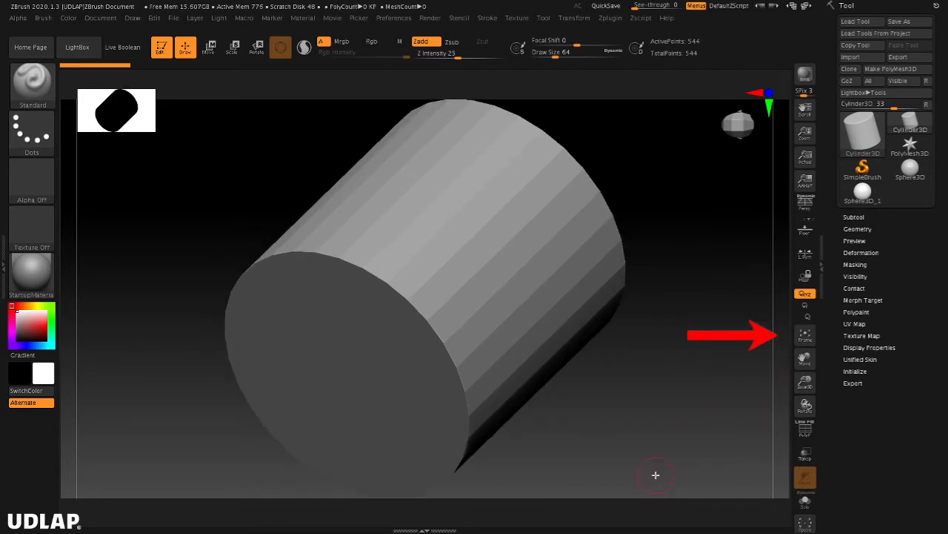
drag(634, 407, 117, 385)
alt+drag(519, 396, 195, 501)
alt+drag(337, 318, 310, 395)
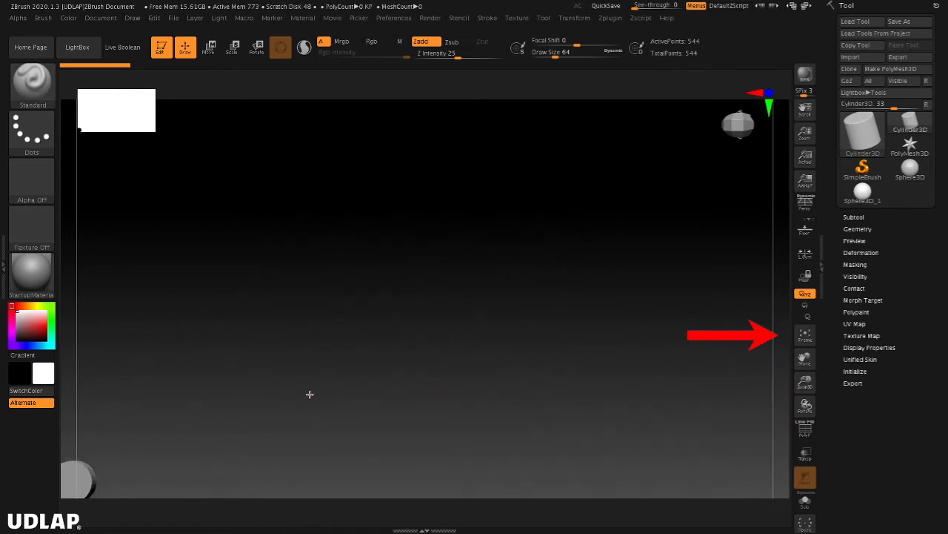
click(805, 336)
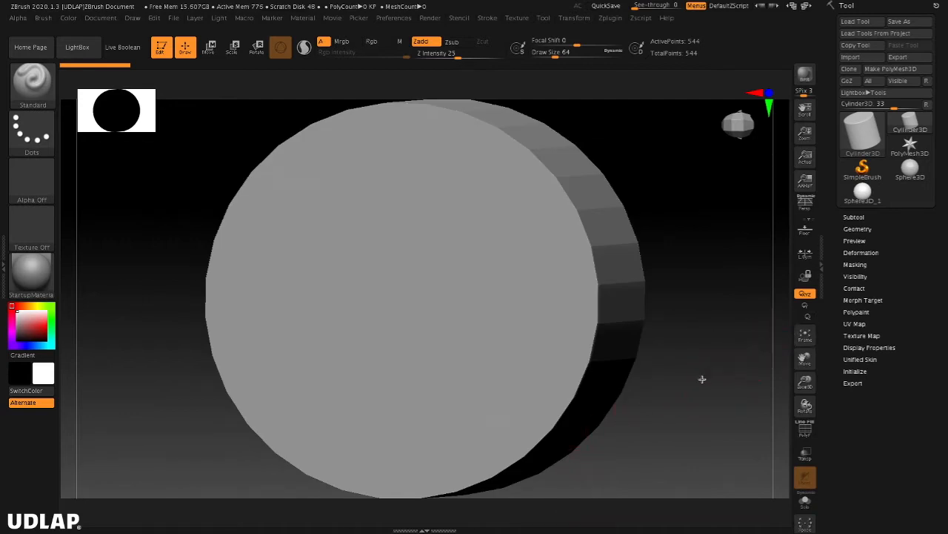
Step: Zoom out from the cylinder and orient the view with the navigator head and its coloured axes, ending on the front
alt+drag(703, 379, 561, 401)
mouse_move(739, 123)
mouse_down()
mouse_move(739, 97)
mouse_move(740, 141)
mouse_move(741, 100)
mouse_move(739, 122)
mouse_move(739, 108)
mouse_up()
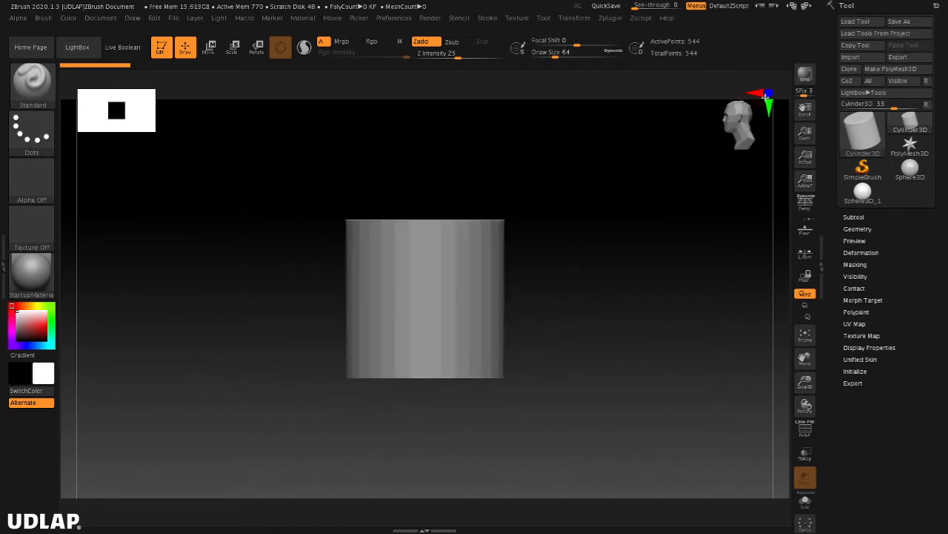
click(767, 92)
click(756, 92)
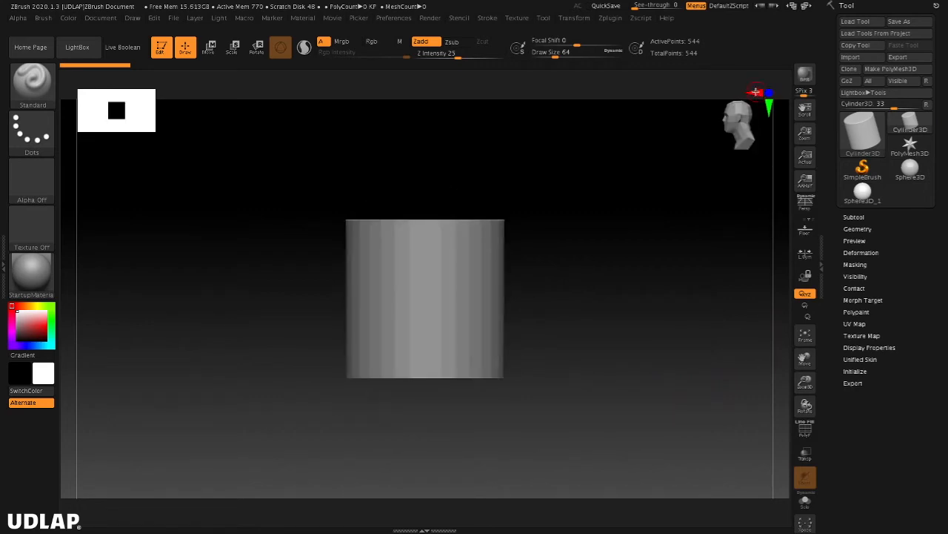
click(769, 104)
click(760, 93)
click(768, 103)
click(769, 93)
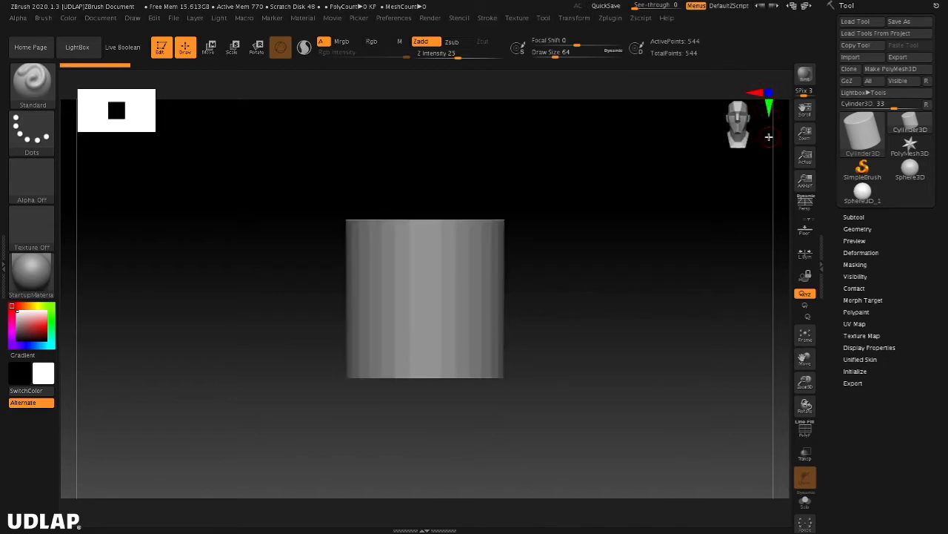
Step: Rotate the cylinder freely from the canvas, and snap the view to straight orthogonal side and end views
drag(587, 246, 620, 333)
drag(594, 294, 597, 241)
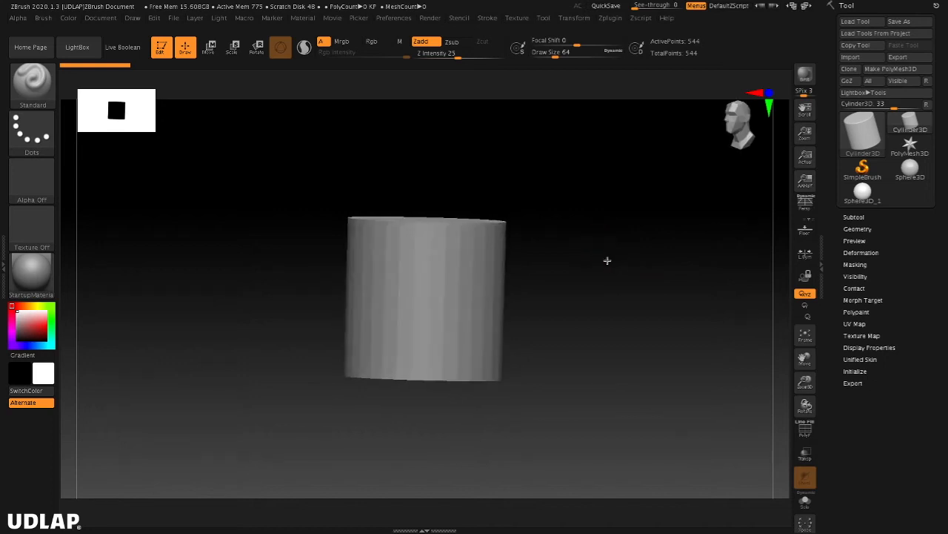
key(shift)
shift+drag(658, 263, 554, 464)
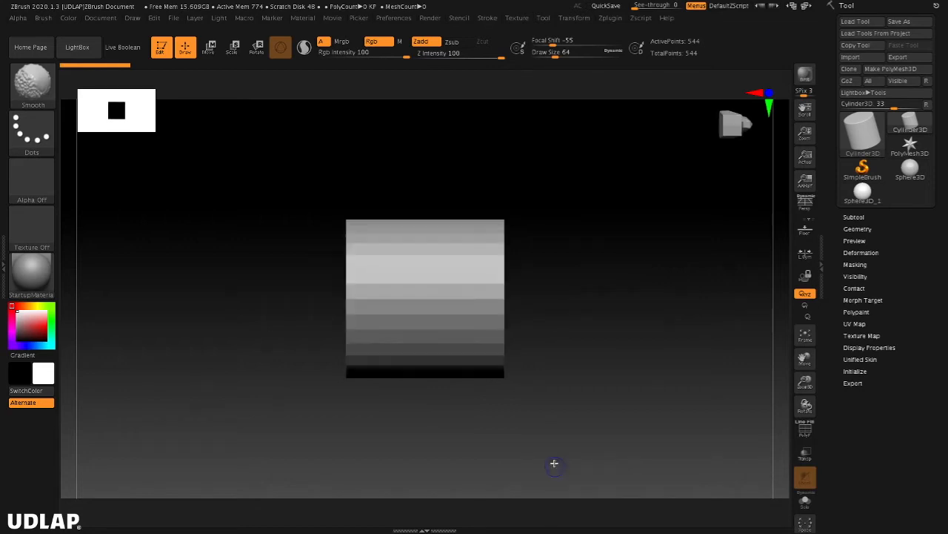
mouse_move(540, 371)
shift+mouse_down()
mouse_move(188, 381)
mouse_move(538, 363)
shift+mouse_up()
shift+drag(576, 305, 487, 341)
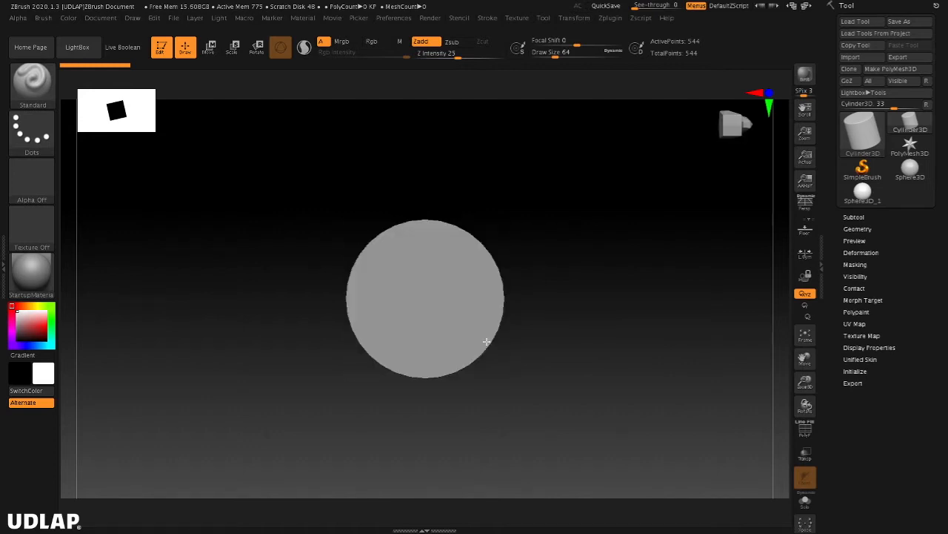
shift+drag(588, 327, 520, 355)
key(shift)
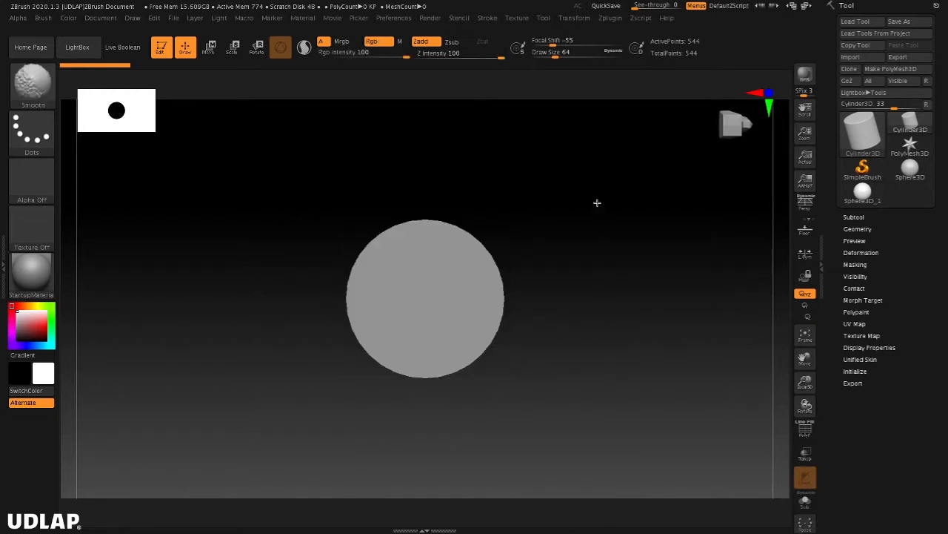
Step: Tilt the cylinder to an angled view, and practise snapping it sideways through successive orthogonal views to an upright front view
drag(597, 202, 598, 151)
mouse_move(601, 309)
mouse_down()
mouse_move(598, 212)
mouse_move(620, 257)
mouse_move(659, 288)
mouse_move(645, 277)
mouse_move(657, 271)
mouse_move(654, 319)
mouse_move(667, 300)
mouse_move(635, 326)
mouse_move(648, 326)
mouse_up()
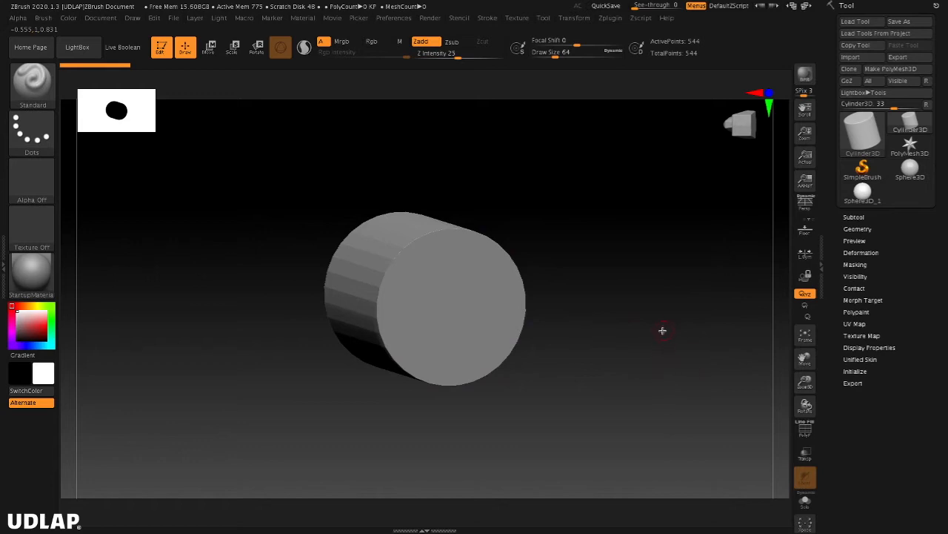
mouse_move(663, 330)
mouse_down()
mouse_move(657, 326)
mouse_move(675, 345)
mouse_move(679, 332)
mouse_move(655, 320)
mouse_up()
key(shift)
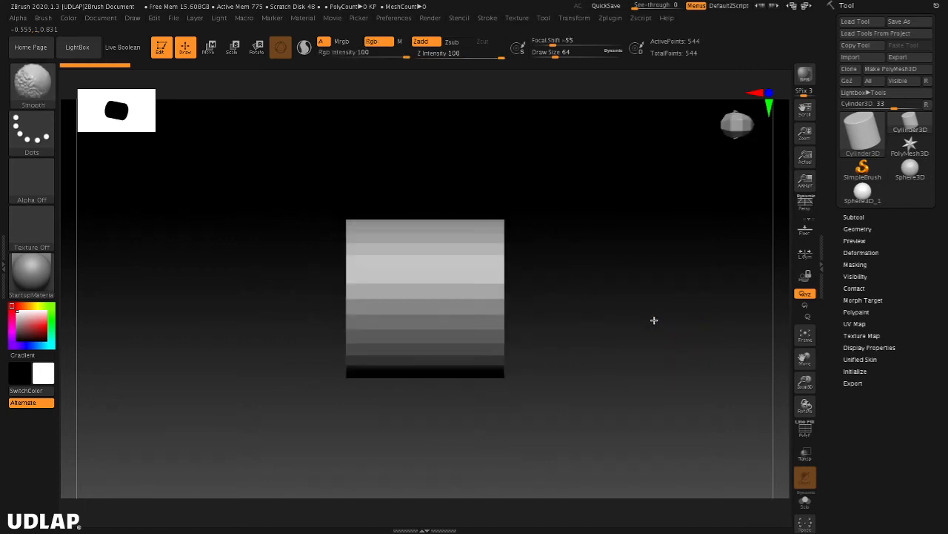
shift+drag(542, 318, 156, 349)
shift+drag(367, 308, 669, 291)
shift+drag(525, 318, 407, 327)
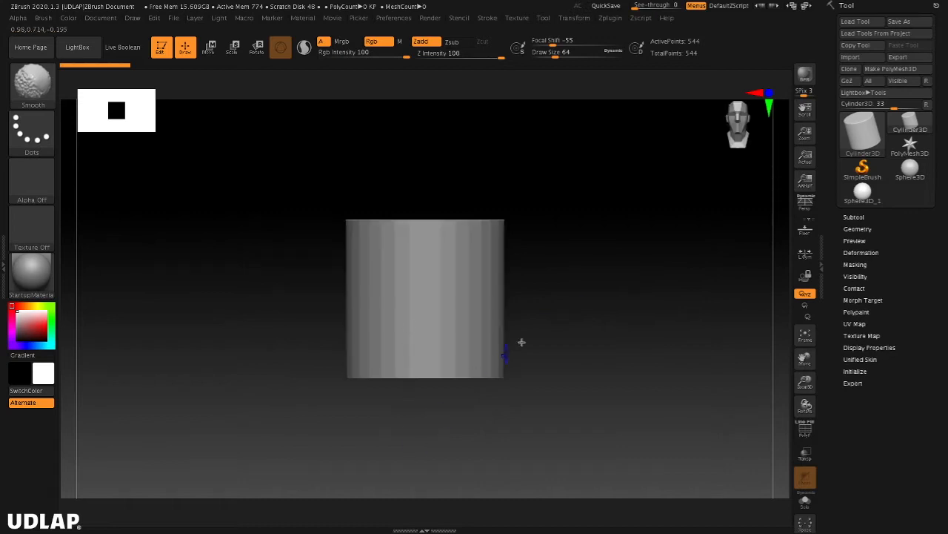
mouse_move(593, 360)
shift+mouse_down()
mouse_move(599, 426)
mouse_move(599, 301)
mouse_move(608, 347)
mouse_move(576, 402)
mouse_move(677, 252)
shift+mouse_up()
Step: Compare navigator-based viewing of the cylinder using the head and the red, green and blue axes, returning to the front view
click(770, 93)
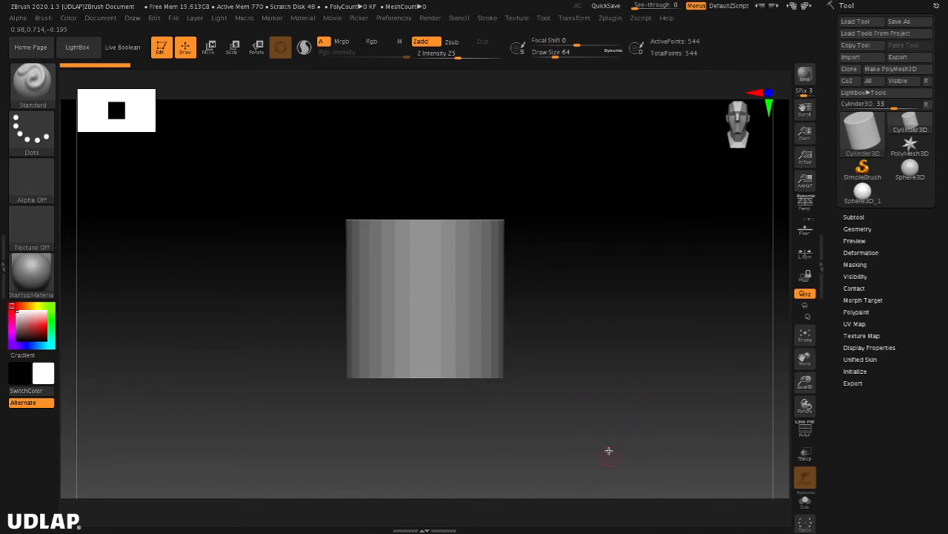
drag(630, 310, 710, 209)
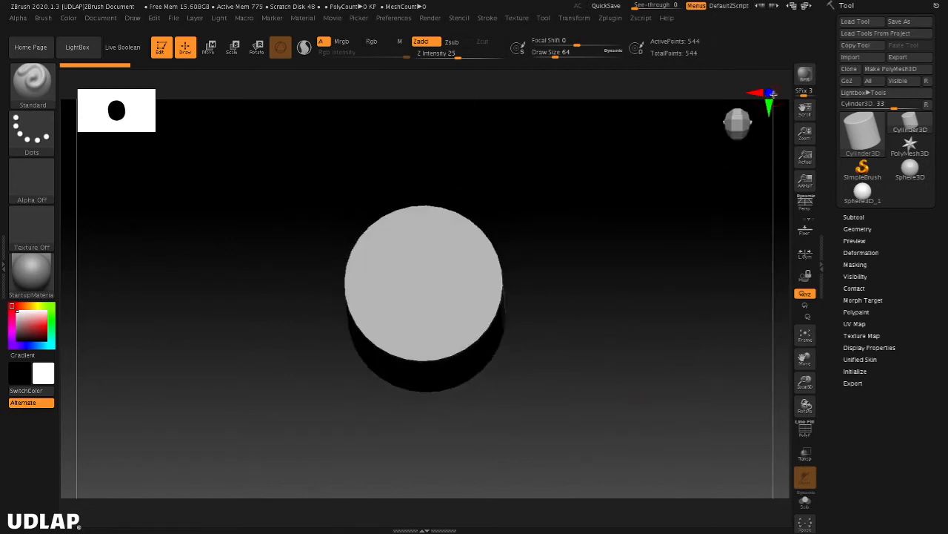
click(741, 129)
click(741, 102)
click(738, 141)
click(742, 102)
drag(738, 139, 744, 111)
click(769, 92)
click(759, 93)
click(768, 106)
click(769, 94)
Step: Rotate the view from the empty canvas to look down on the cylinder's top cap
drag(659, 325, 651, 282)
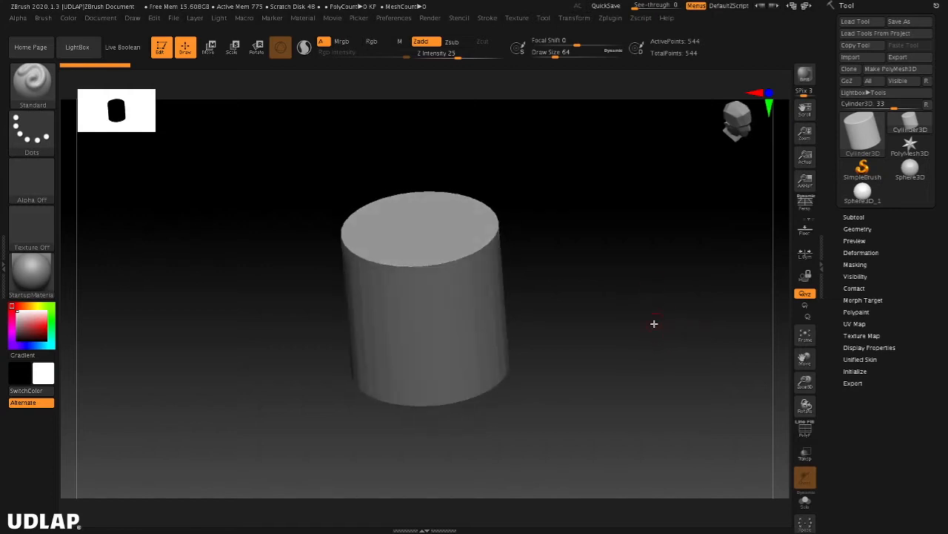
mouse_move(643, 325)
mouse_down()
mouse_move(645, 301)
mouse_move(642, 346)
mouse_move(636, 309)
mouse_up()
mouse_move(536, 339)
mouse_down()
mouse_move(618, 349)
mouse_move(624, 345)
mouse_move(607, 332)
mouse_move(660, 321)
mouse_move(656, 297)
mouse_move(659, 360)
mouse_move(660, 298)
mouse_move(668, 299)
mouse_up()
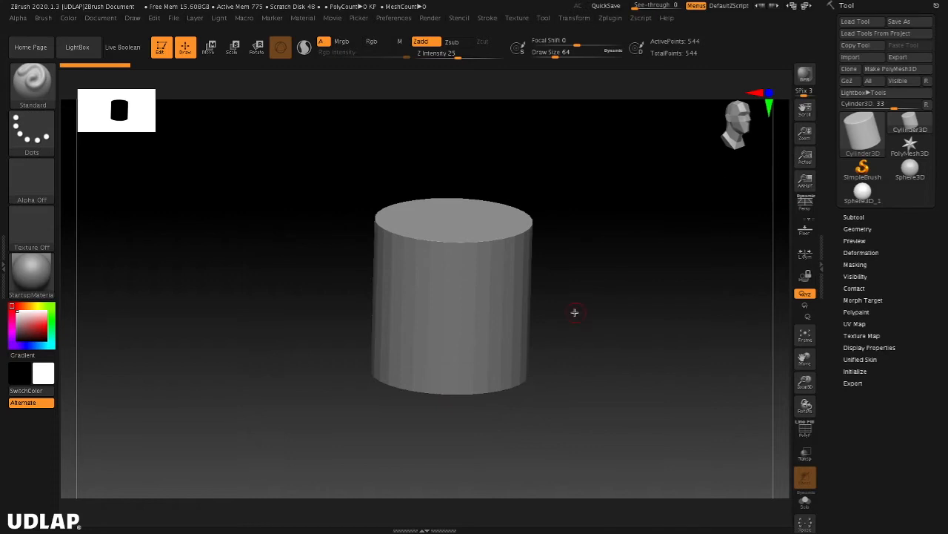
Step: Switch the active tool from the cylinder to the Sphere3D_1 mesh and rotate the view around it
click(864, 130)
click(864, 130)
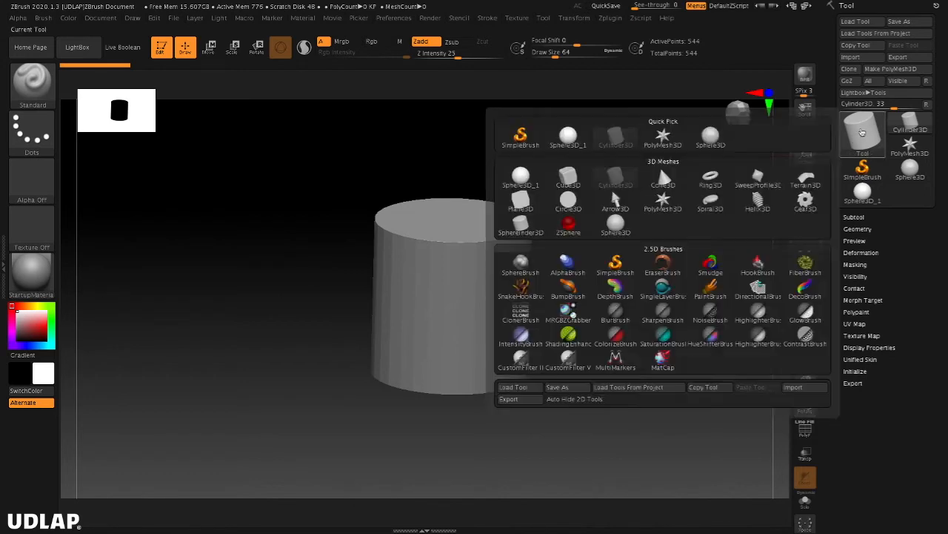
click(521, 178)
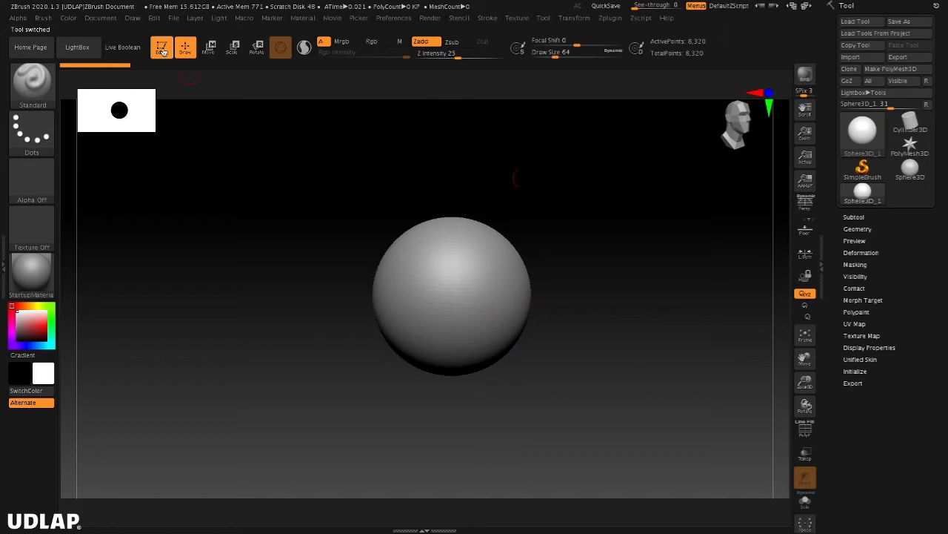
drag(635, 344, 572, 352)
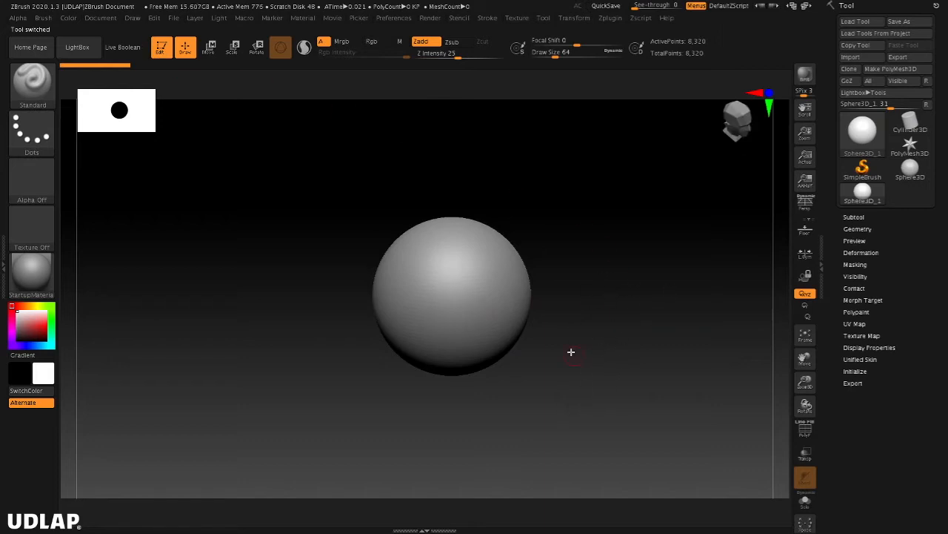
click(492, 286)
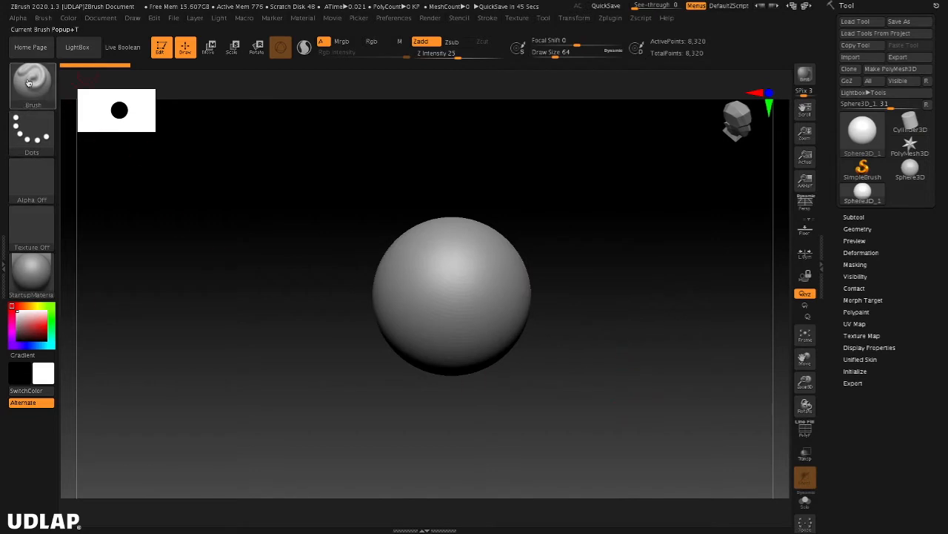
Step: Rotate and shift the view of the sphere on the canvas, and check the current tool selection
mouse_move(629, 298)
mouse_down()
mouse_move(635, 324)
mouse_move(631, 282)
mouse_move(659, 392)
mouse_move(664, 364)
mouse_move(666, 380)
mouse_move(673, 366)
mouse_move(670, 322)
mouse_move(667, 361)
mouse_move(683, 353)
mouse_move(671, 333)
mouse_move(684, 353)
mouse_move(671, 358)
mouse_move(677, 345)
mouse_move(682, 364)
mouse_move(624, 404)
mouse_up()
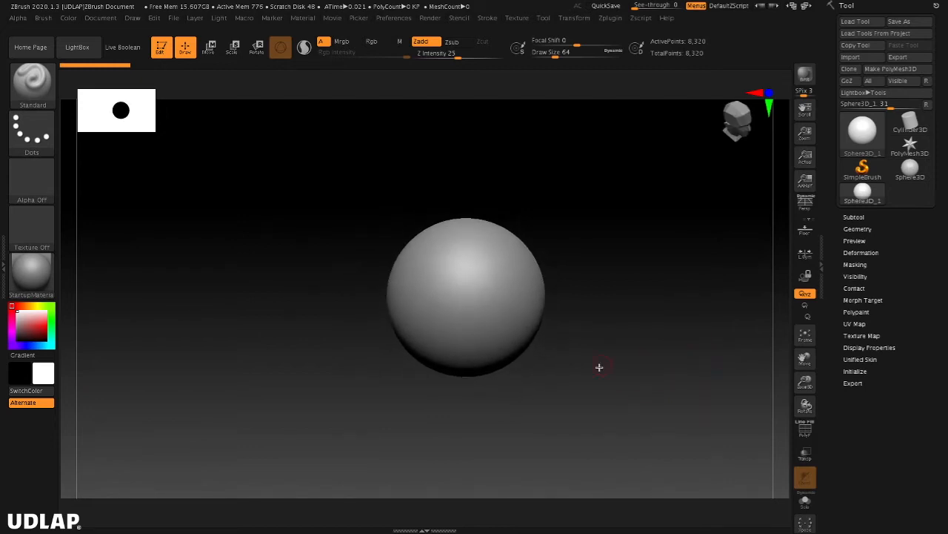
mouse_move(708, 349)
mouse_down()
mouse_move(716, 314)
mouse_move(712, 335)
mouse_move(634, 364)
mouse_up()
mouse_move(649, 288)
mouse_down()
mouse_move(642, 280)
mouse_move(688, 310)
mouse_up()
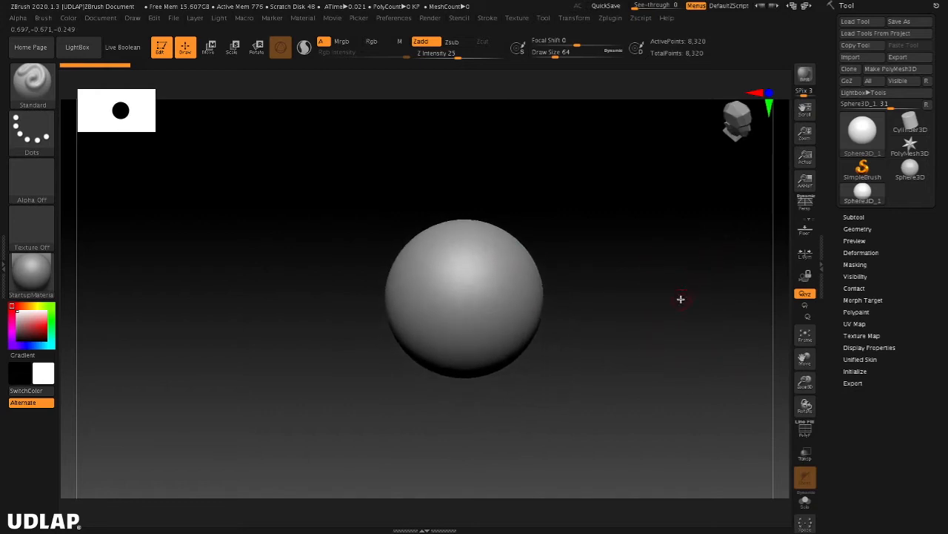
mouse_move(682, 365)
mouse_down()
mouse_move(635, 362)
mouse_move(654, 311)
mouse_move(660, 385)
mouse_move(659, 355)
mouse_move(683, 333)
mouse_move(618, 343)
mouse_move(623, 375)
mouse_move(660, 349)
mouse_move(680, 383)
mouse_move(608, 407)
mouse_move(635, 400)
mouse_move(637, 343)
mouse_move(612, 366)
mouse_move(646, 355)
mouse_move(686, 373)
mouse_move(676, 352)
mouse_up()
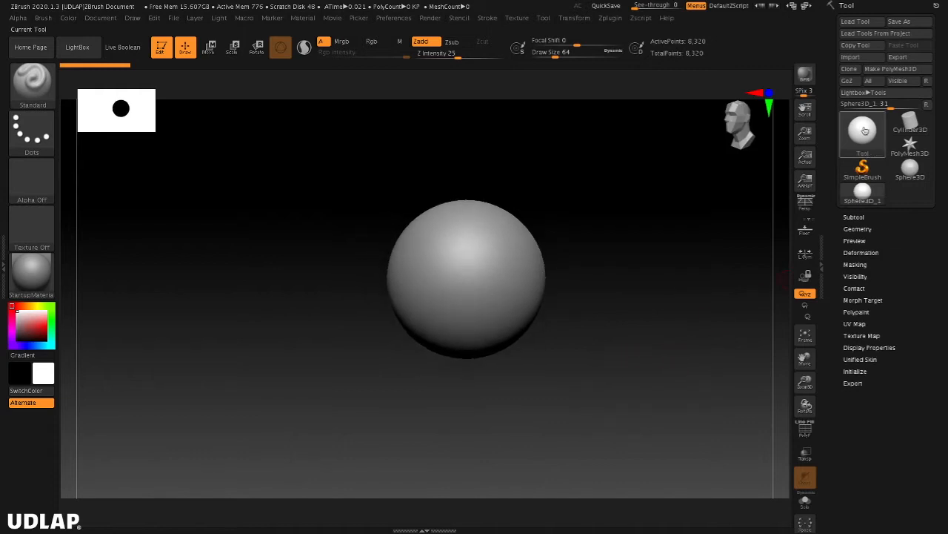
click(863, 131)
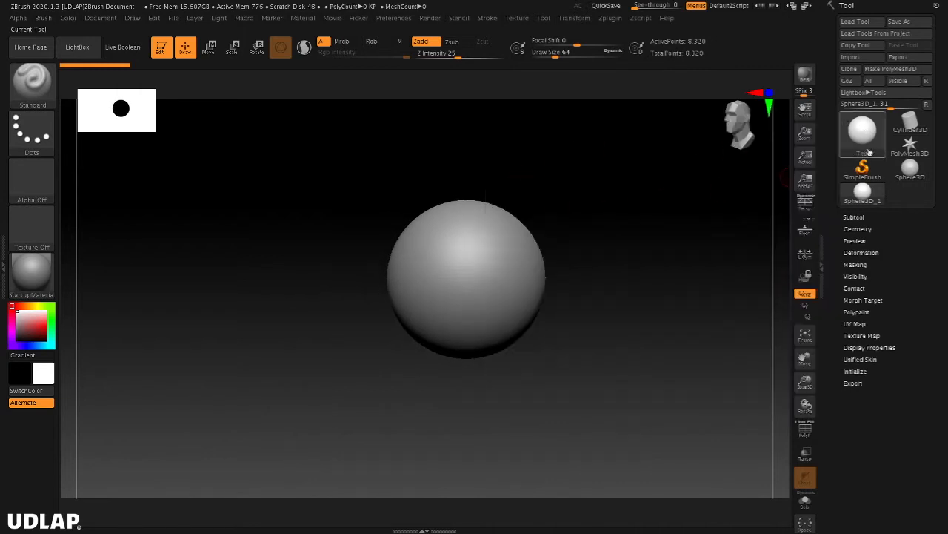
click(863, 131)
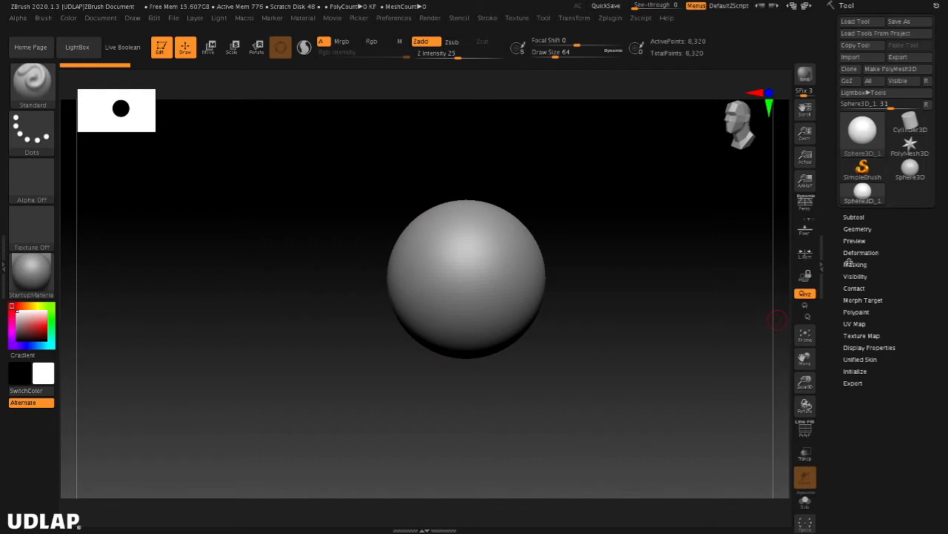
Step: Look through the sphere's Initialize, Morph Target and Masking settings, and collapse them again
click(856, 371)
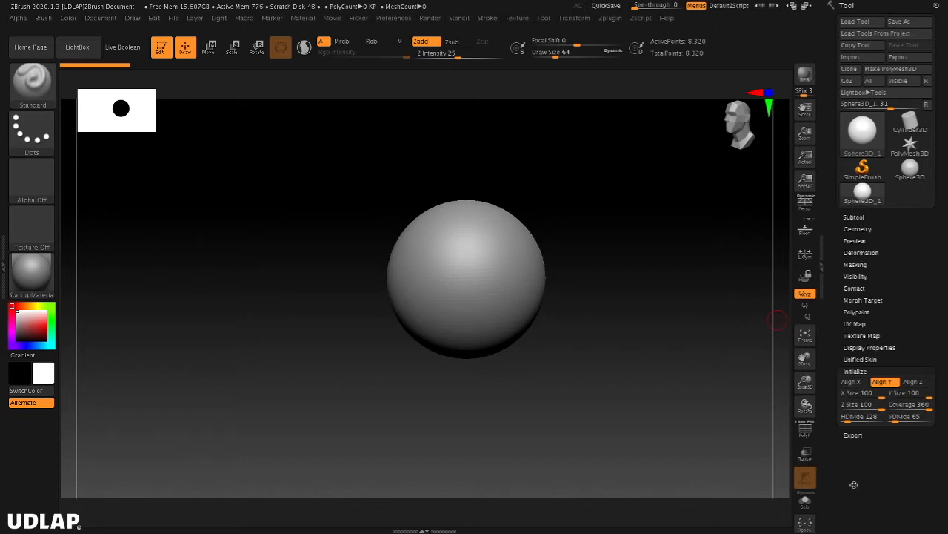
click(864, 299)
click(864, 300)
click(857, 265)
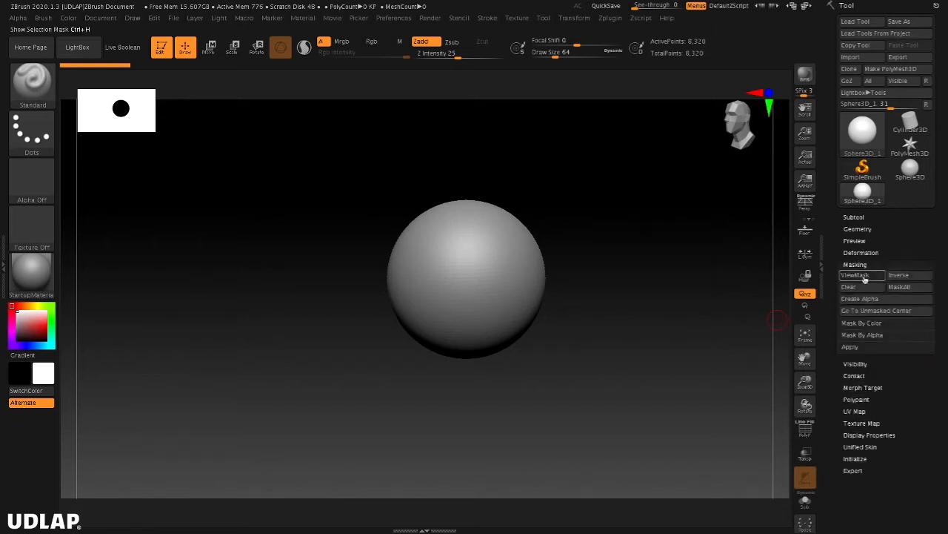
click(857, 264)
click(865, 299)
click(868, 302)
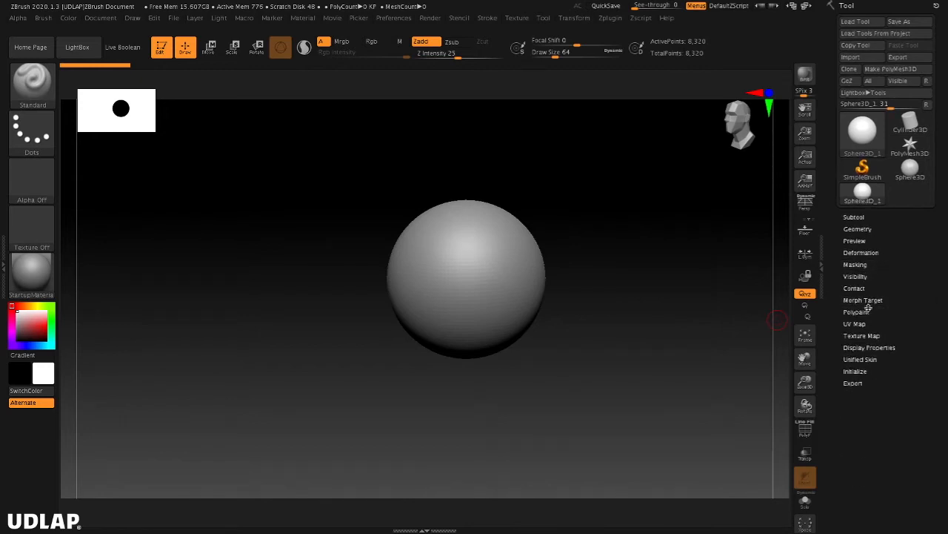
Step: Set the sphere's Initialize X Size to 37 and rotate the view to inspect the flattened shape
click(855, 371)
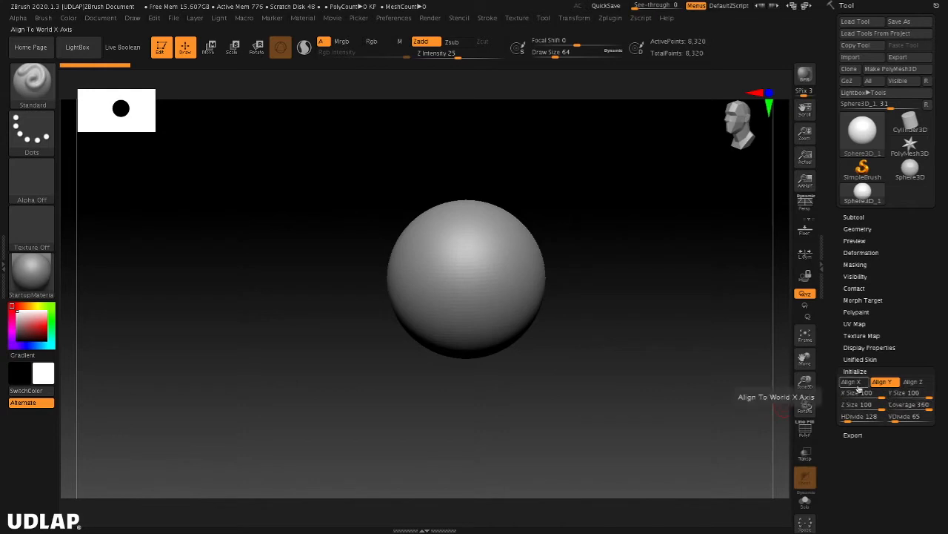
drag(879, 398, 858, 400)
drag(586, 400, 776, 399)
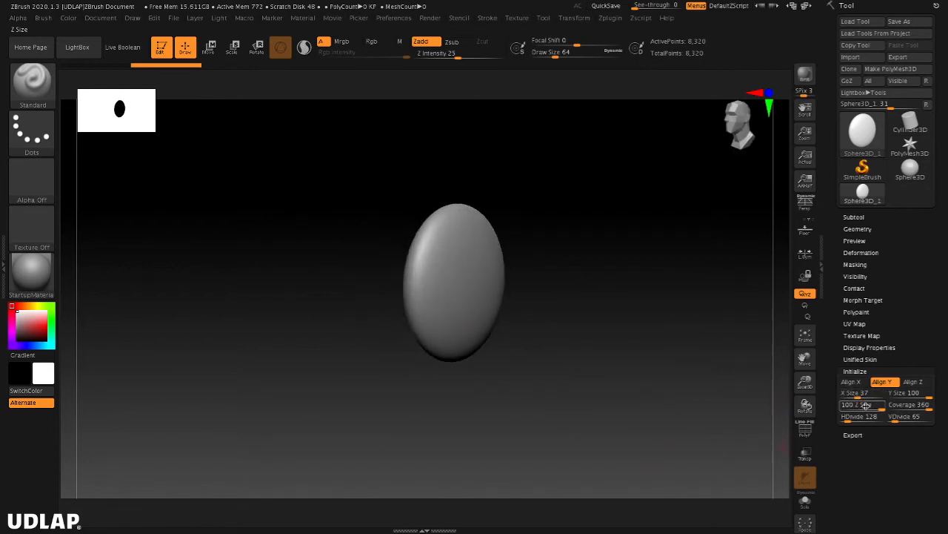
Step: Set the sphere's Initialize X Size to 100 and its Coverage to 180
drag(857, 395, 882, 400)
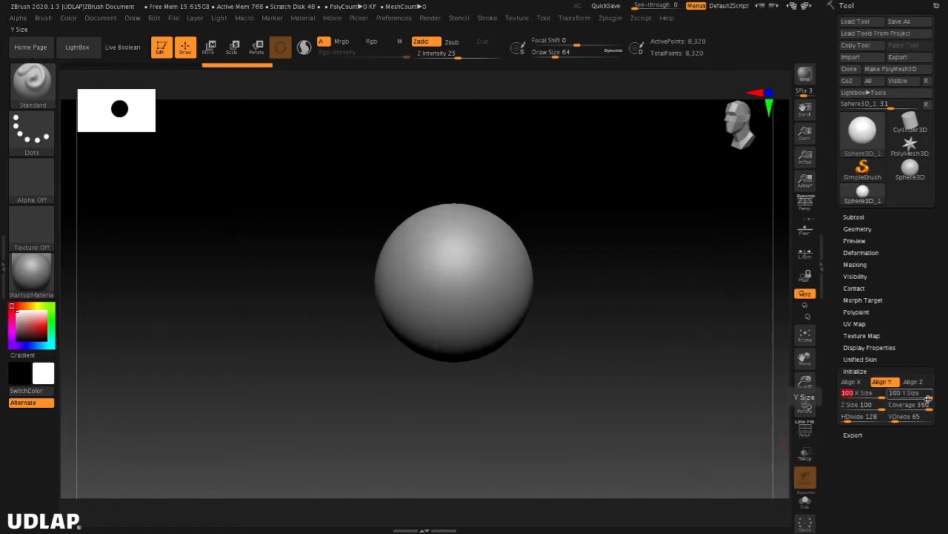
drag(930, 397, 908, 408)
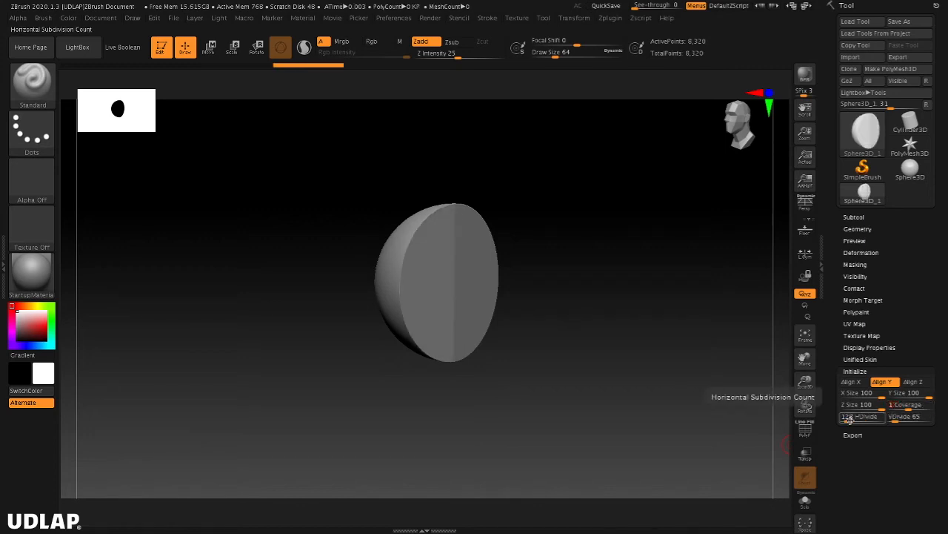
drag(646, 313, 700, 394)
click(926, 405)
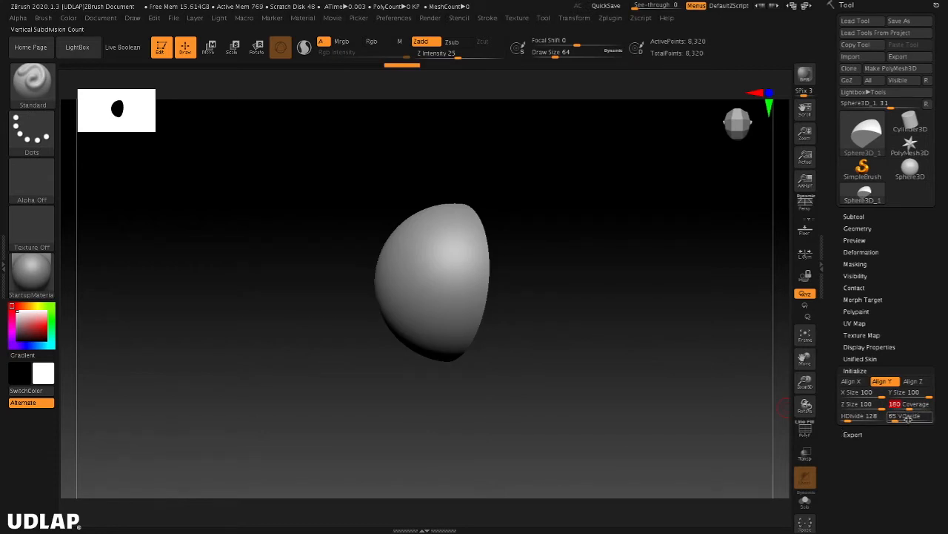
Step: Rotate around the half sphere to inspect its cut face, and set its Coverage to 360
drag(648, 337, 606, 302)
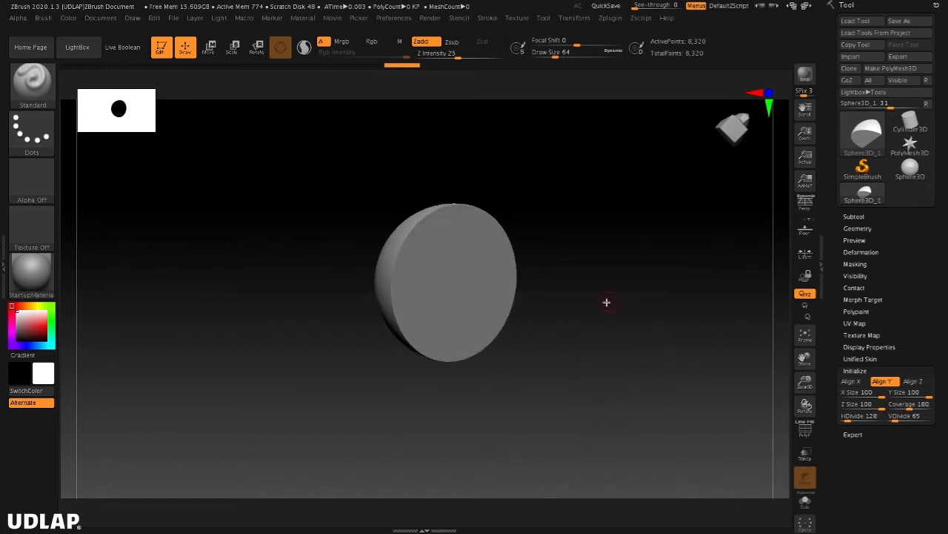
drag(561, 263, 584, 372)
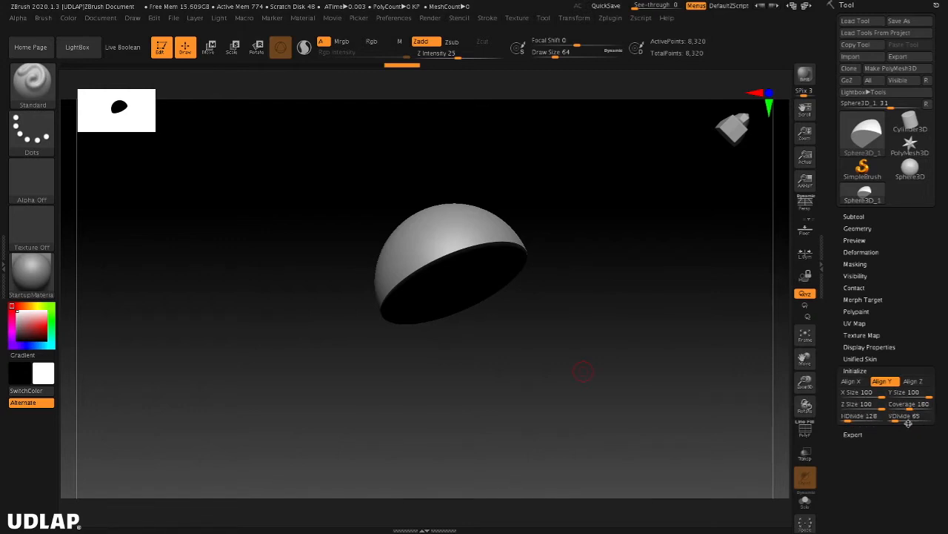
drag(645, 405, 782, 387)
drag(938, 408, 937, 408)
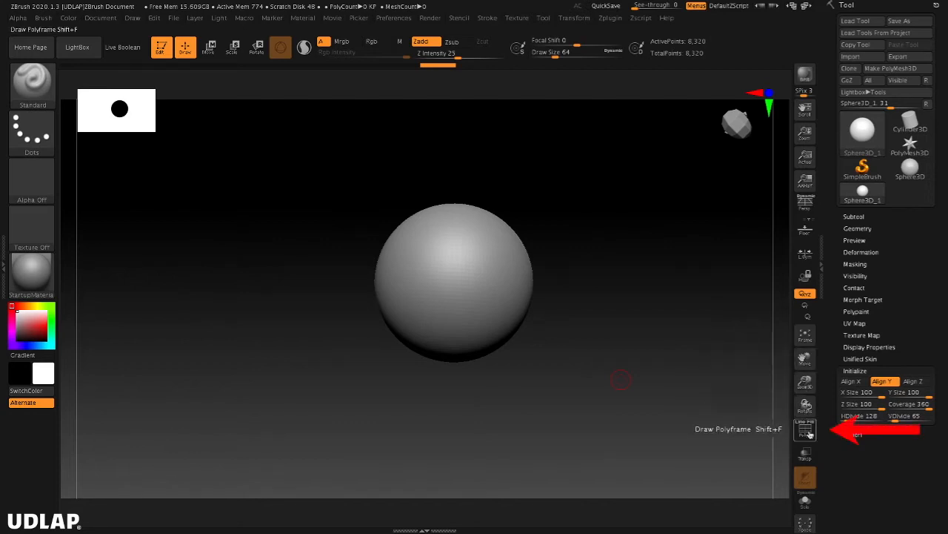
Step: Turn on the polyframe display, enlarge the view of the sphere and rotate it to inspect the mesh up to its pole
click(805, 430)
ctrl+right_drag(583, 352, 654, 363)
right_drag(654, 363, 634, 374)
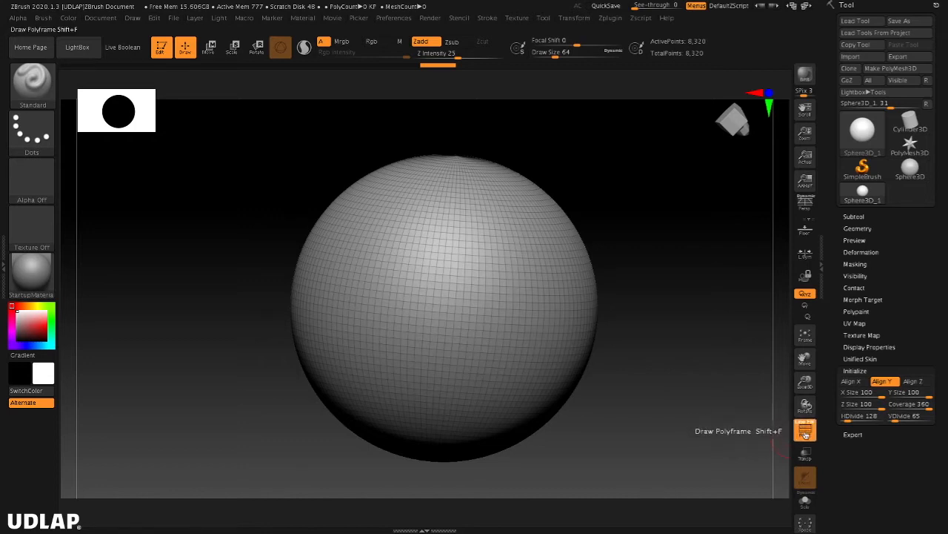
click(806, 431)
click(805, 431)
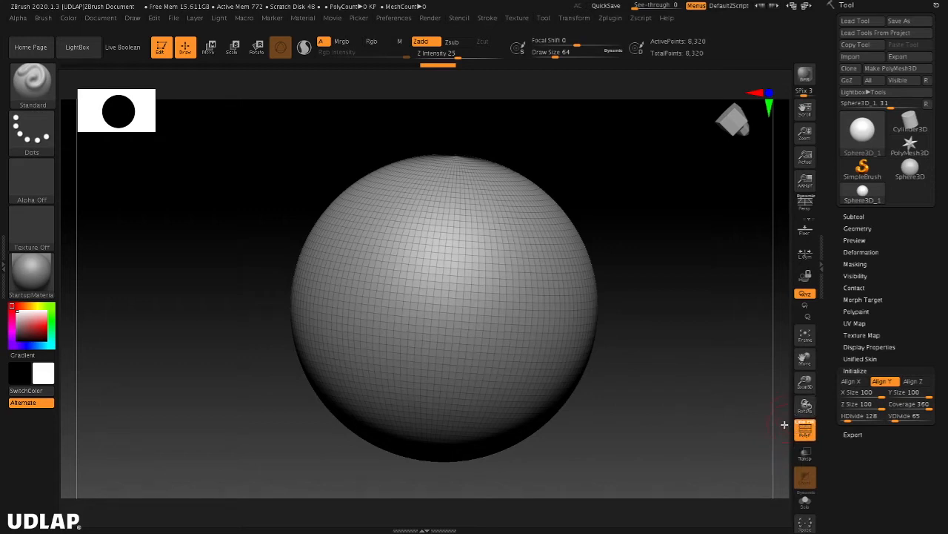
drag(699, 425, 716, 464)
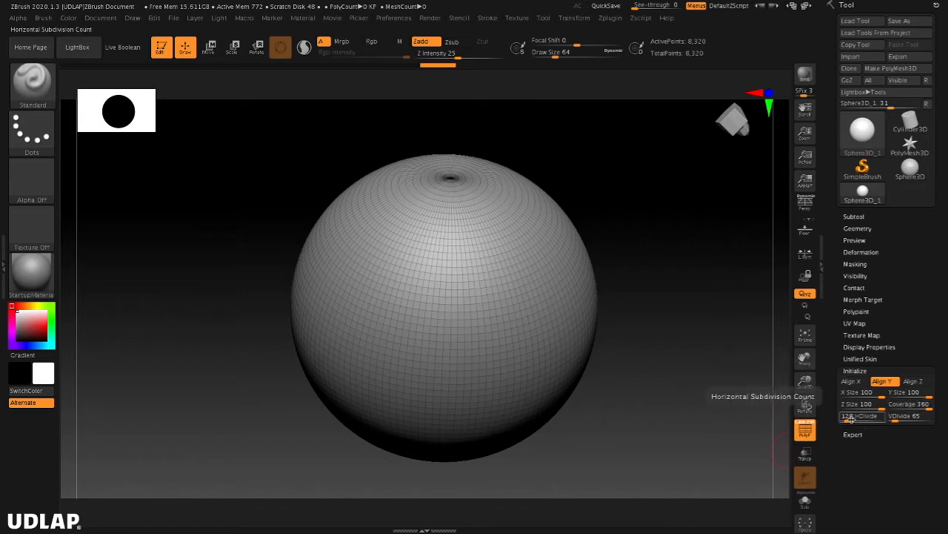
Step: Increase the sphere's subdivisions to HDivide 186 and VDivide 94
drag(862, 422, 847, 419)
drag(905, 416, 893, 424)
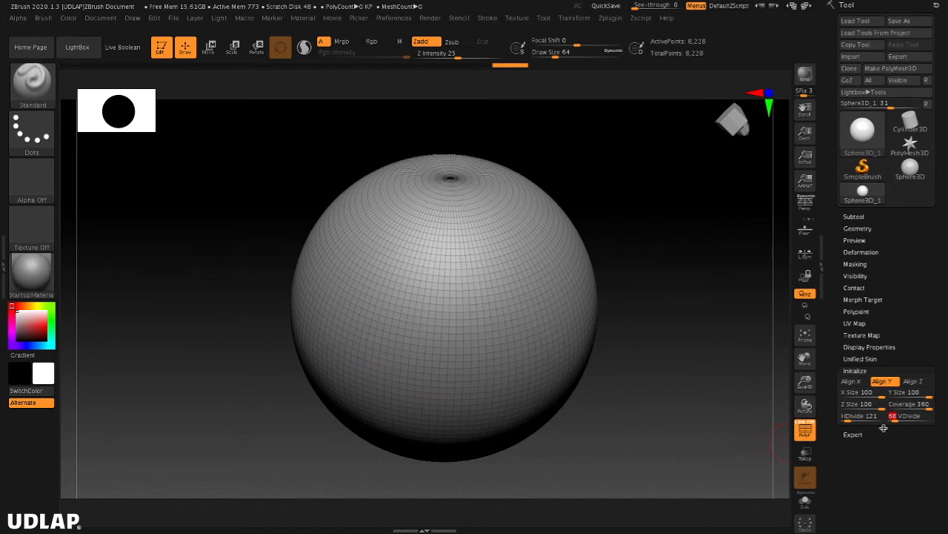
drag(848, 420, 889, 442)
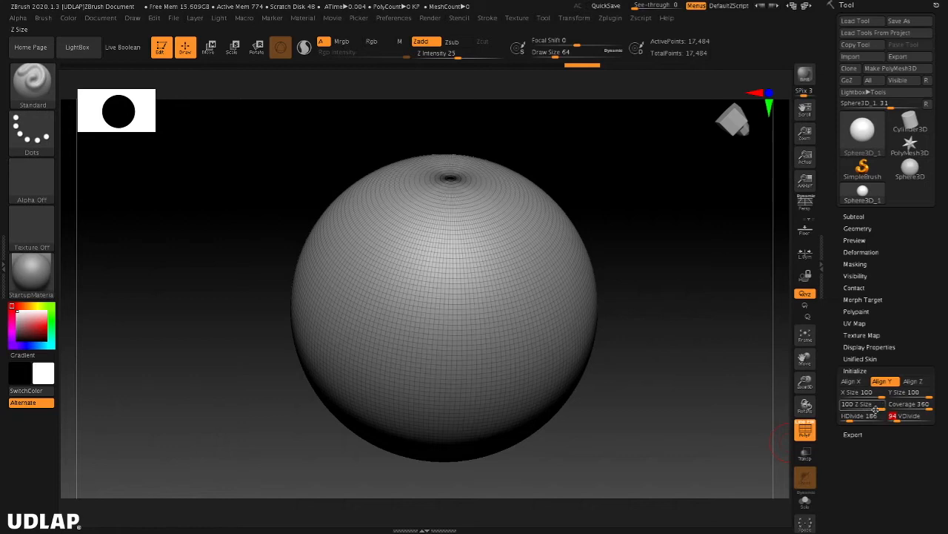
Step: Switch the active tool to the PolyMesh3D star, rotate it to face the view and look through its tool settings
click(863, 132)
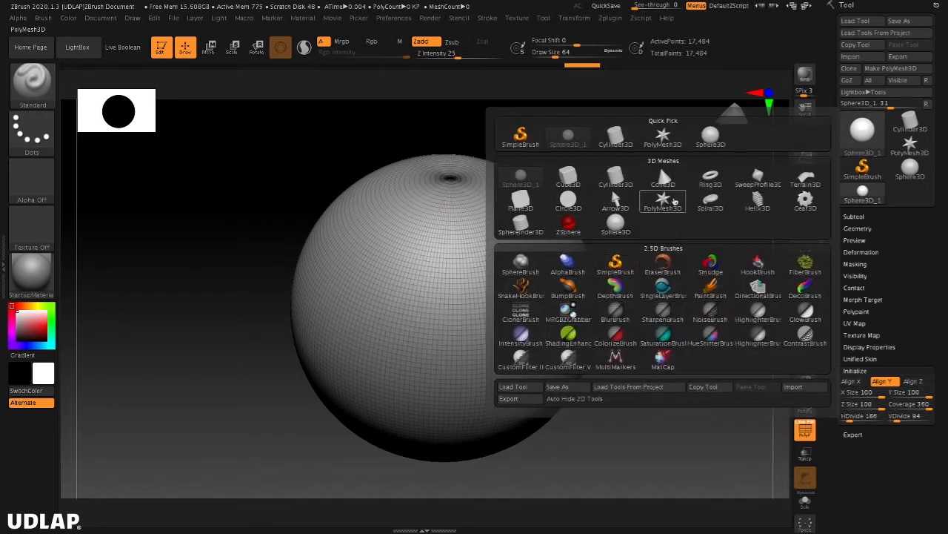
click(664, 200)
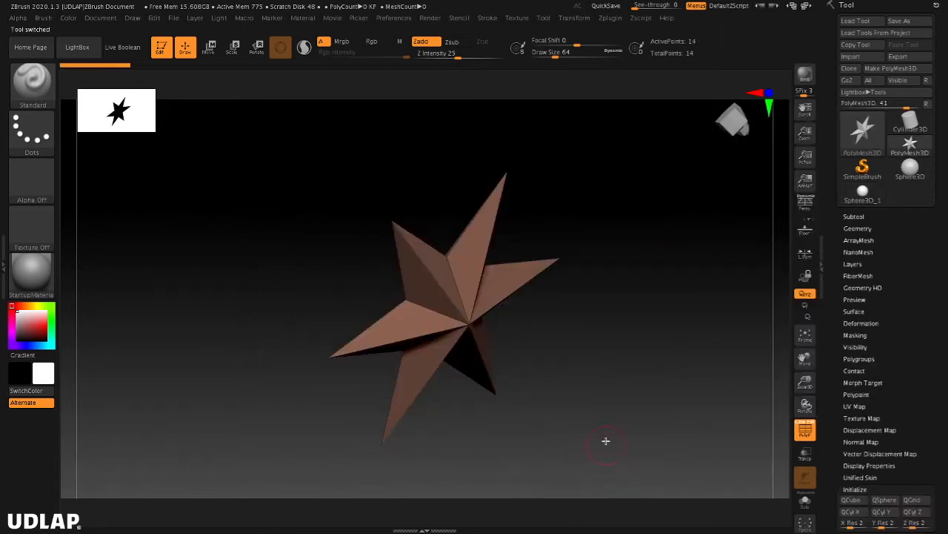
drag(618, 415, 591, 394)
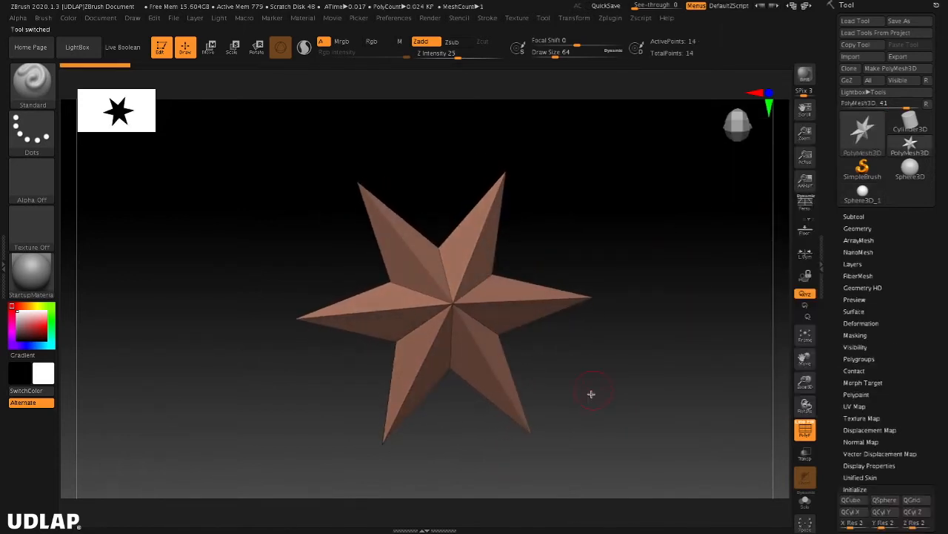
drag(941, 468, 936, 389)
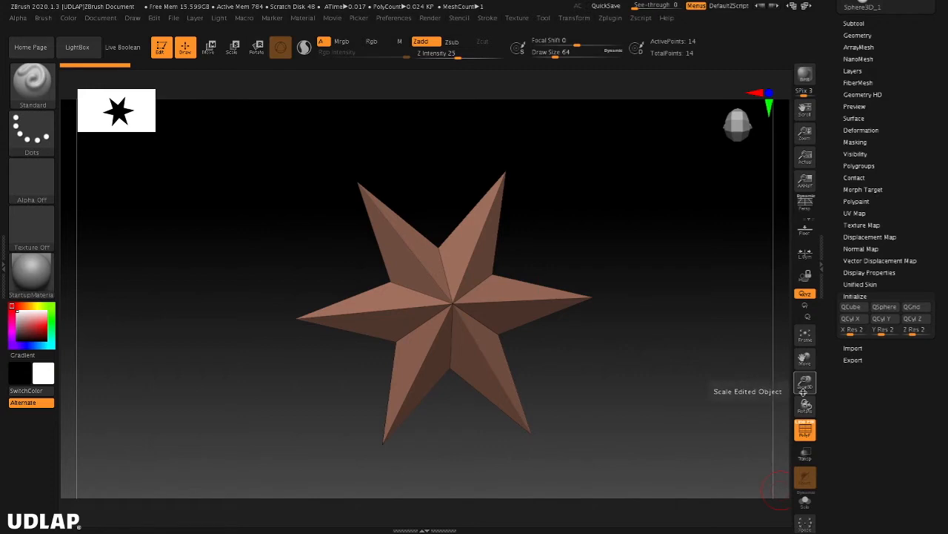
drag(938, 359, 927, 452)
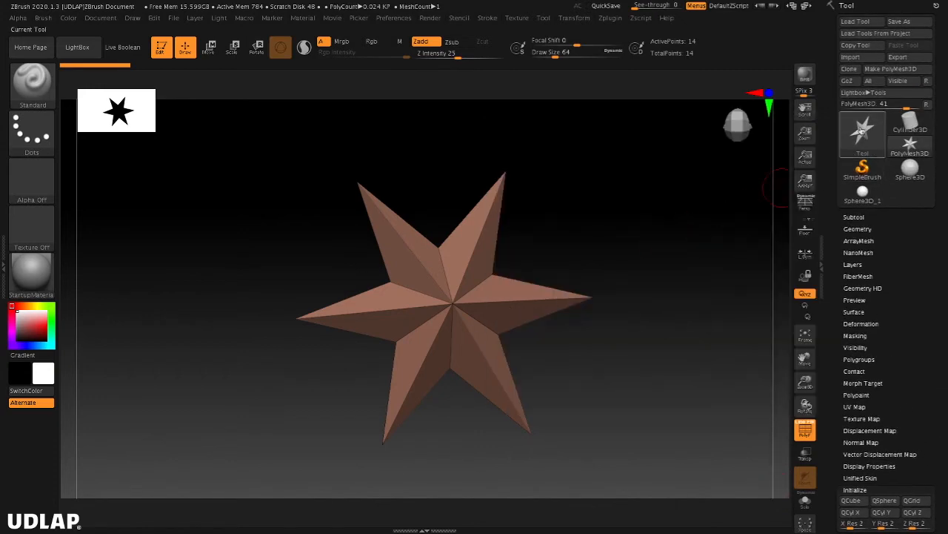
Step: Switch the active tool to the Ring3D primitive and rotate the view to see through its opening
click(843, 141)
click(710, 178)
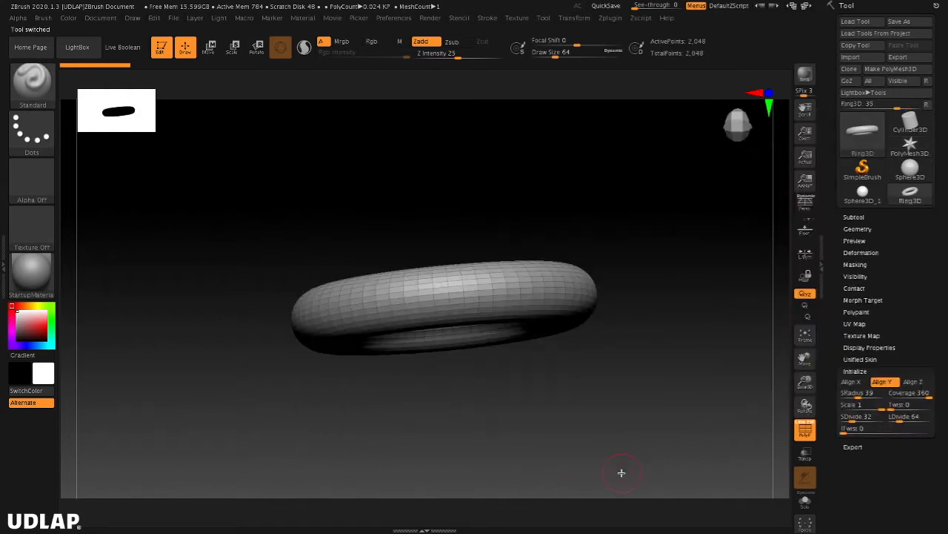
drag(698, 417, 684, 394)
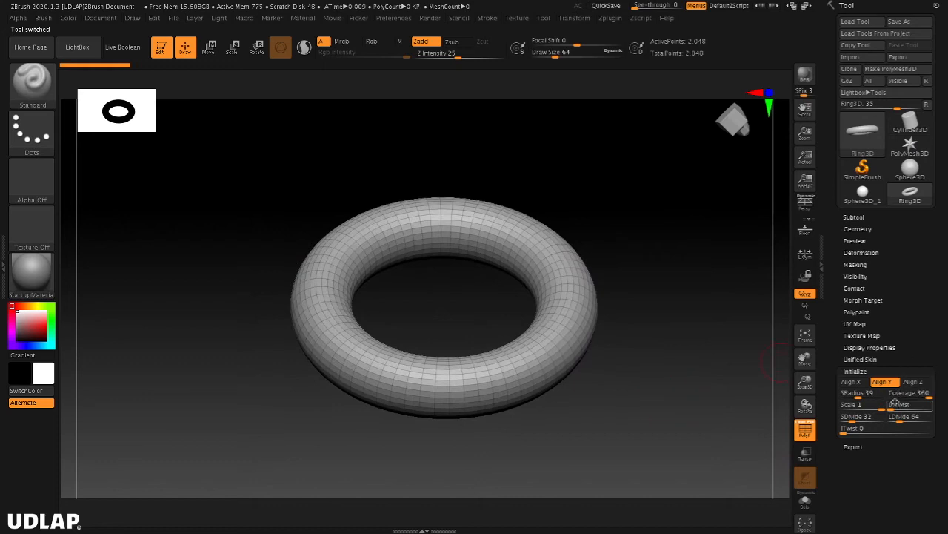
Step: Set the ring's Initialize values to SRadius 49, SDivide 75, LDivide 71 and ITwist 37
drag(854, 393, 862, 397)
mouse_move(929, 421)
mouse_down()
mouse_move(900, 420)
mouse_move(935, 420)
mouse_up()
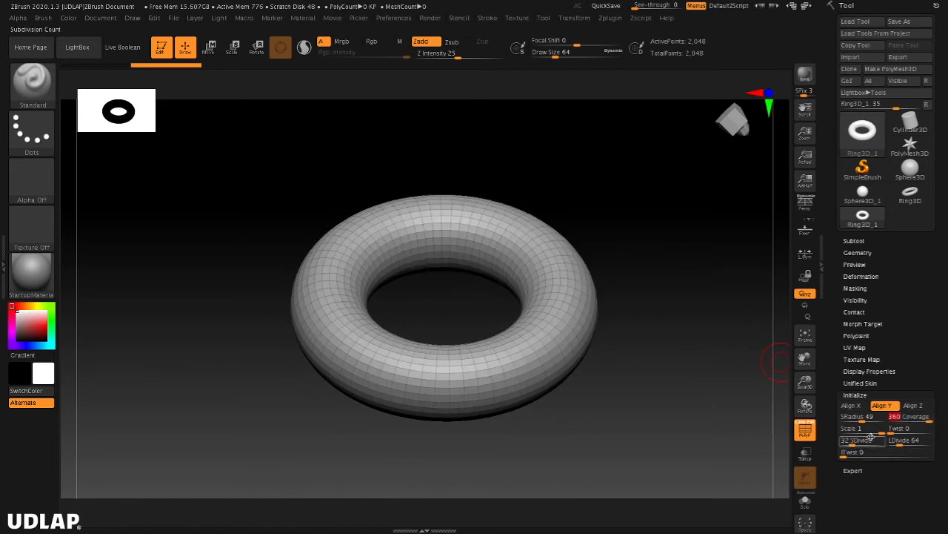
mouse_move(873, 428)
mouse_down()
mouse_move(856, 428)
mouse_move(897, 432)
mouse_move(889, 435)
mouse_up()
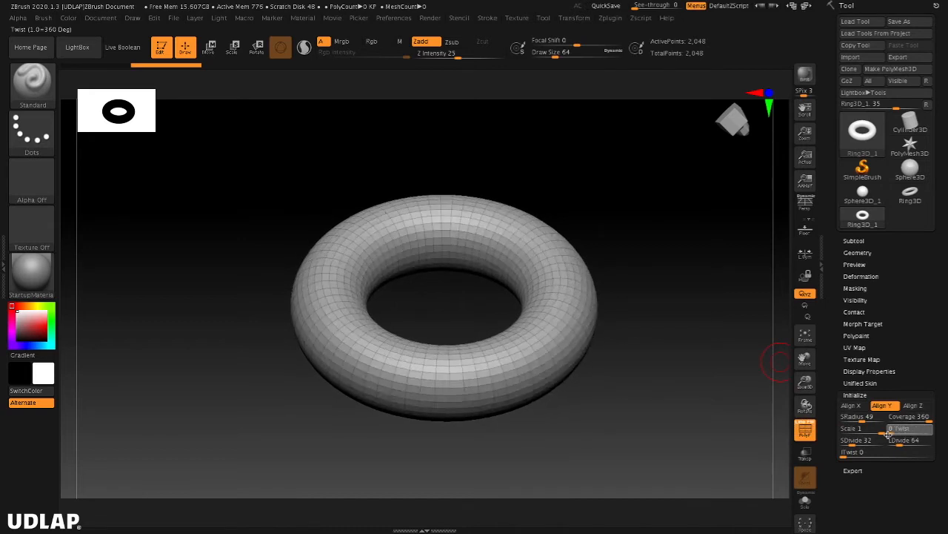
drag(845, 457, 898, 444)
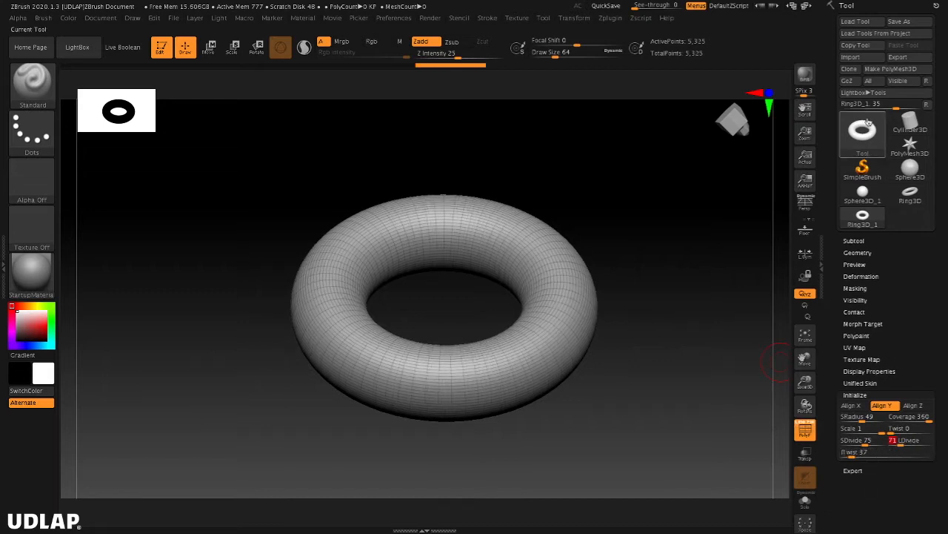
Step: Switch the active tool to the Helix3D primitive and rotate the view around its coils
click(869, 147)
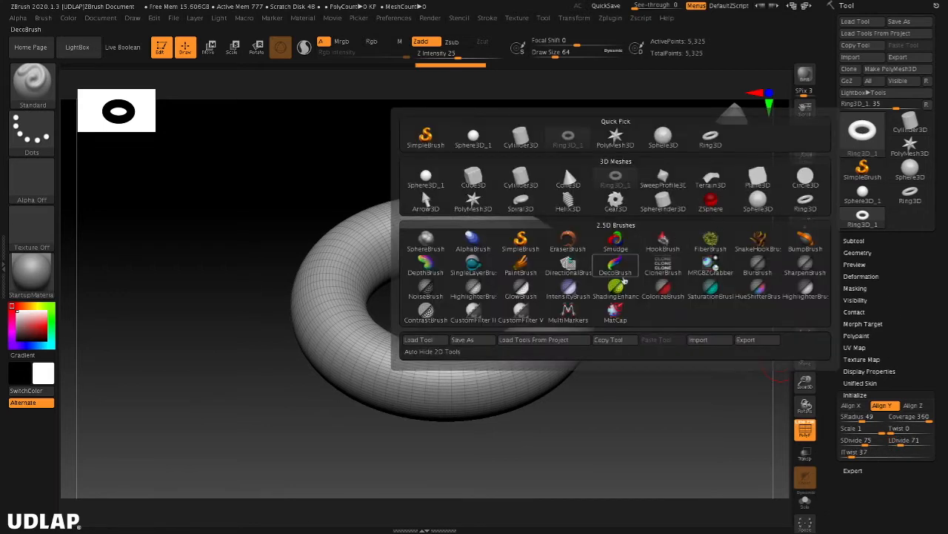
click(569, 202)
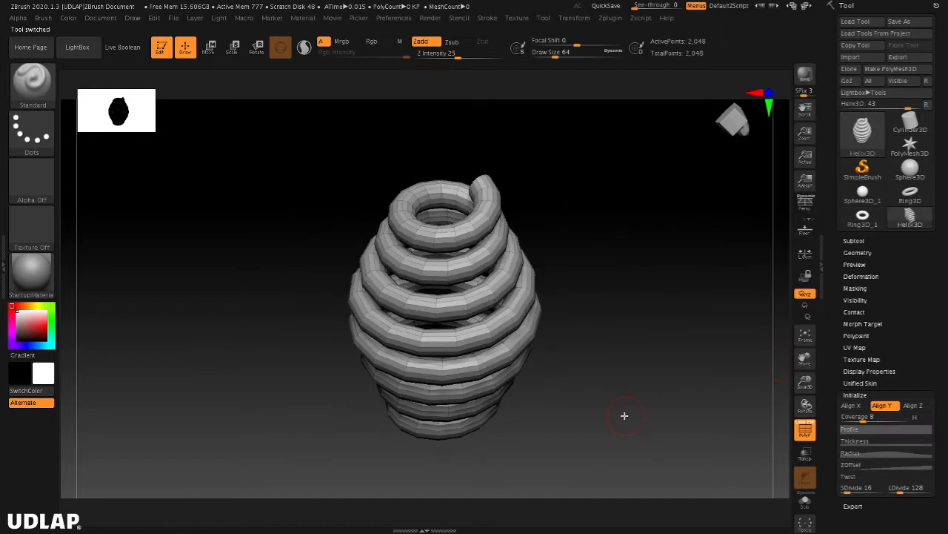
drag(623, 341, 718, 318)
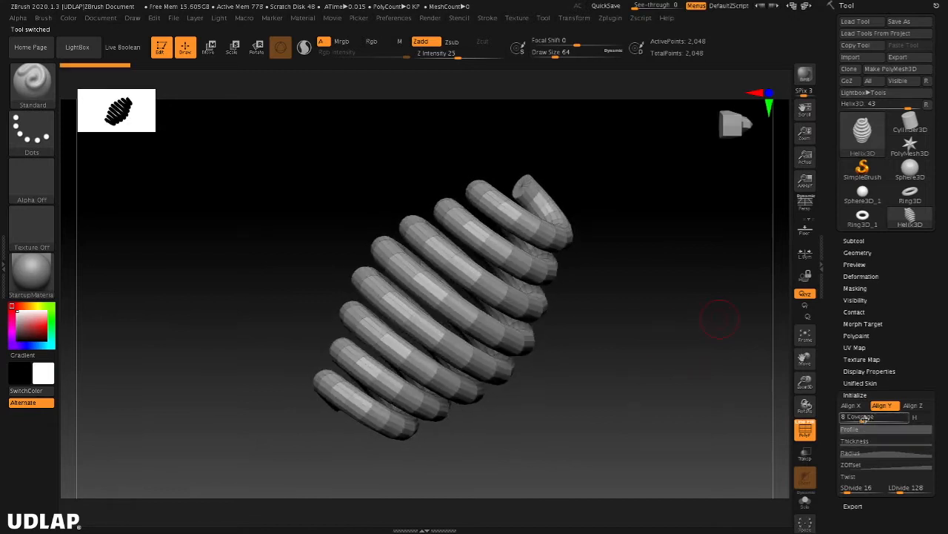
Step: Set the helix's Initialize Coverage to 3.76984 and its SDivide to 48
drag(864, 419, 849, 419)
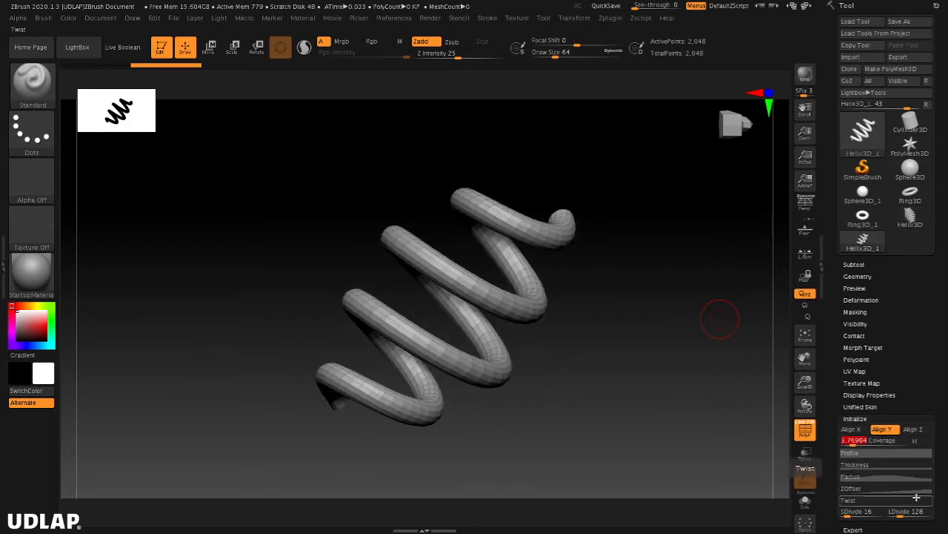
click(852, 512)
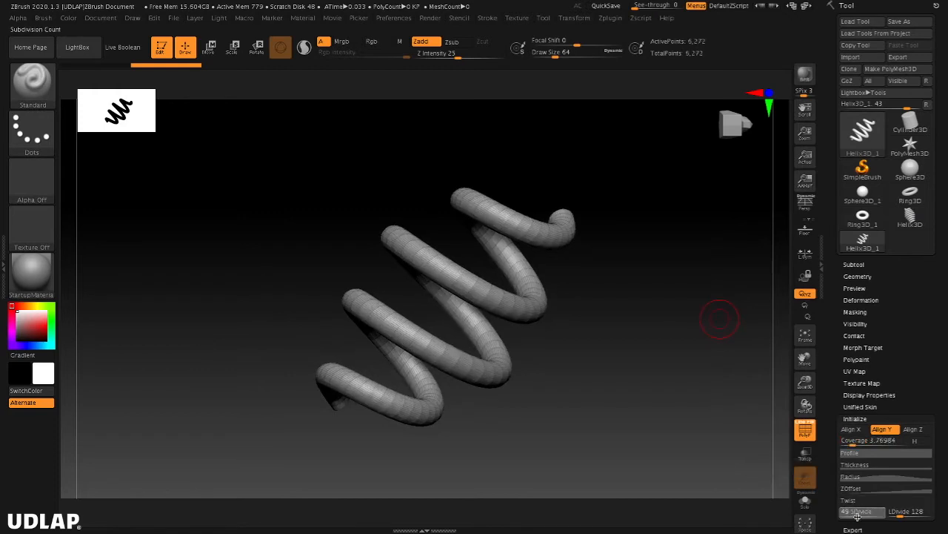
drag(857, 517, 856, 516)
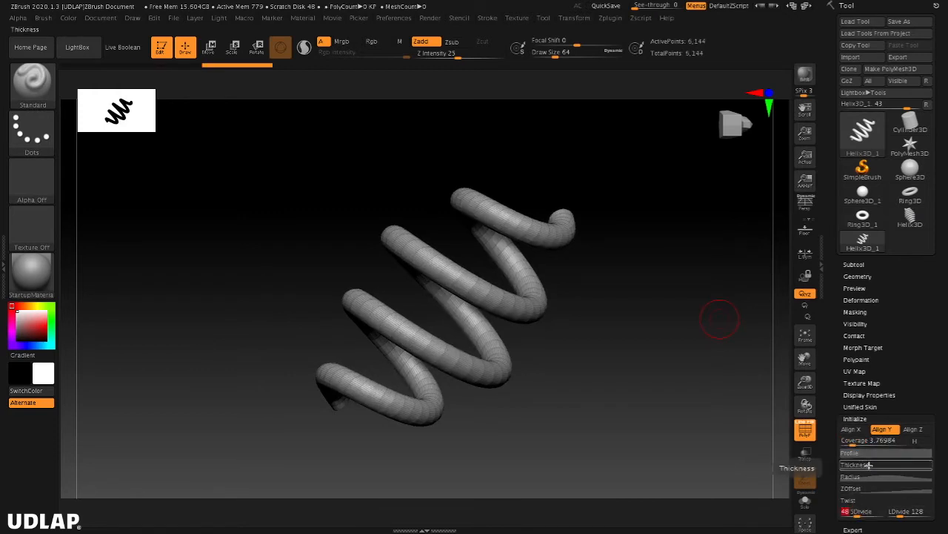
Step: Shape the helix's Thickness curve into a hump that peaks near its middle, and rotate the view to inspect the thickened coils
click(868, 465)
scroll(938, 452, down, 3)
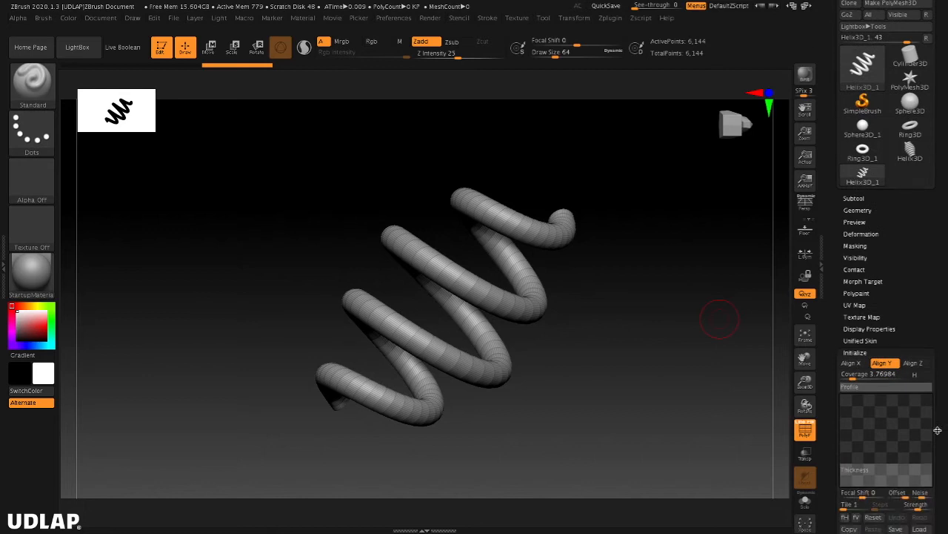
drag(938, 430, 938, 414)
drag(843, 445, 843, 421)
drag(897, 438, 899, 413)
drag(841, 421, 837, 455)
drag(751, 479, 667, 415)
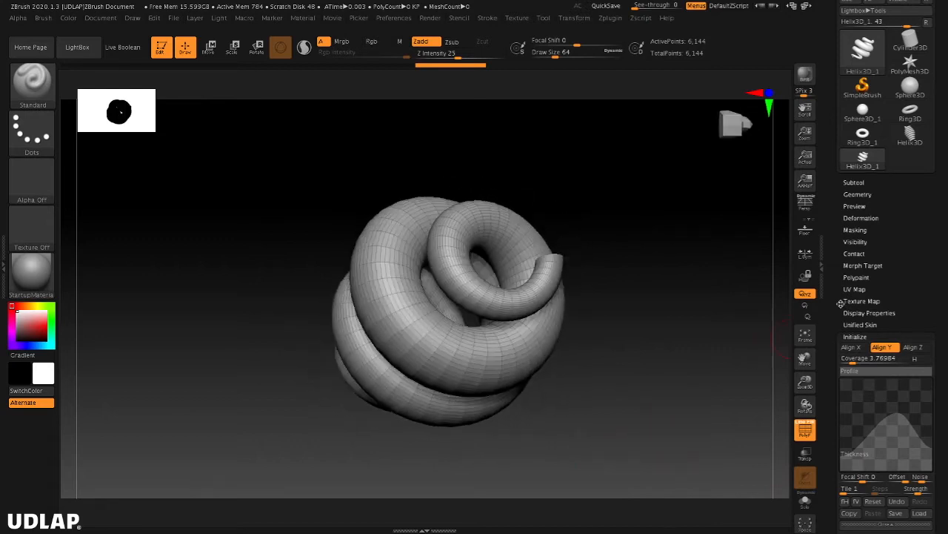
Step: Switch the active tool to the Sphere3D_1 mesh, set its Coverage to 180 and rotate around the half sphere
click(867, 45)
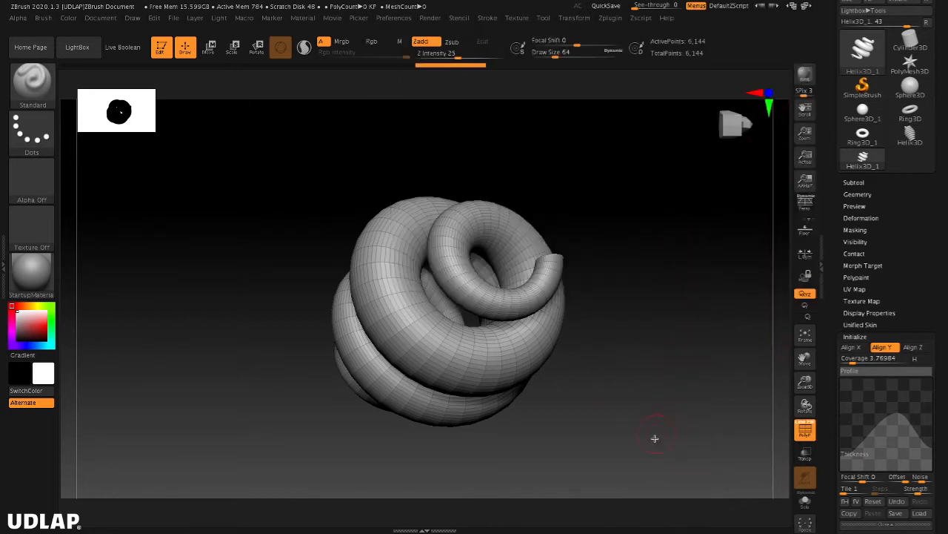
click(864, 48)
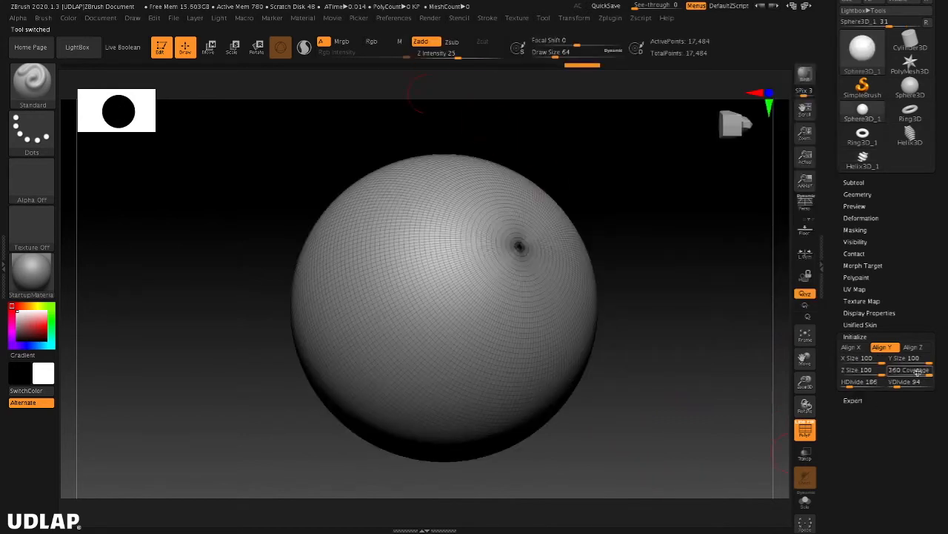
drag(928, 371, 906, 385)
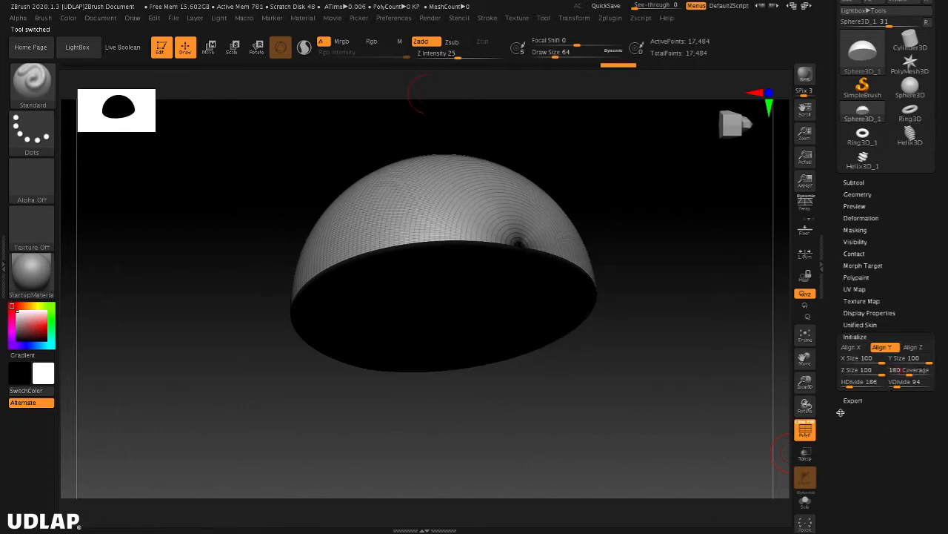
drag(670, 404, 738, 367)
Step: Set the sphere's Coverage to 360 and reduce its subdivisions to HDivide 55 and VDivide 42
drag(910, 369, 945, 376)
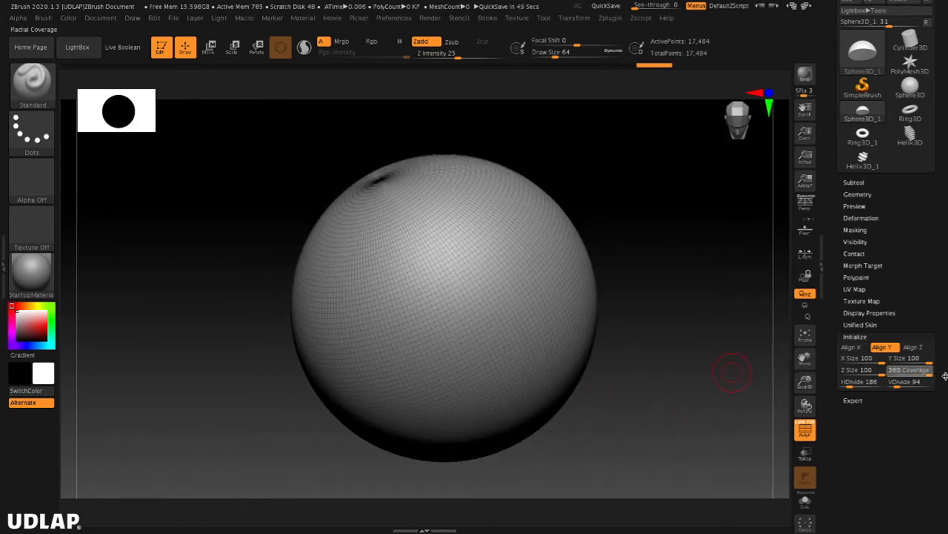
drag(829, 422, 660, 364)
drag(914, 375, 943, 378)
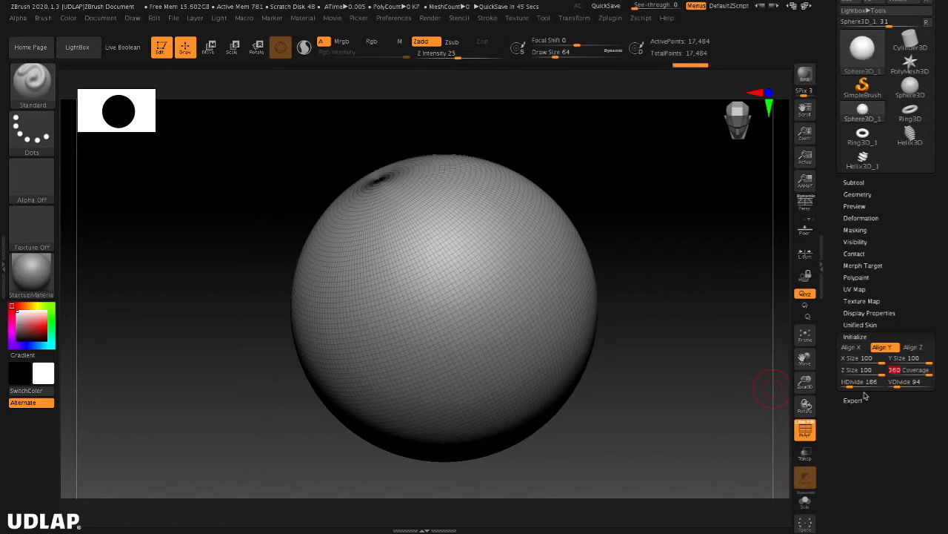
drag(889, 384, 846, 385)
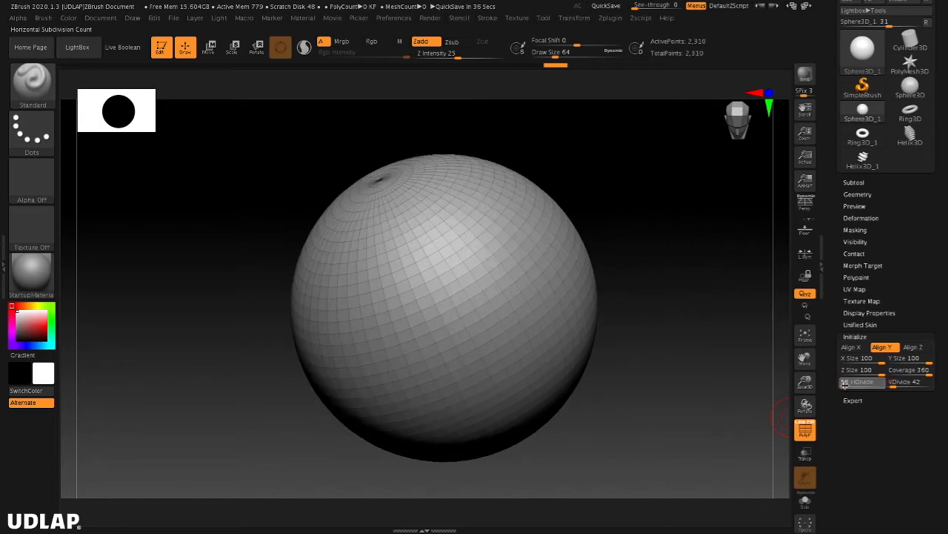
Step: Set the sphere's HDivide to 29, rotate around it and reduce its size in view to inspect the divisions
drag(682, 416, 696, 403)
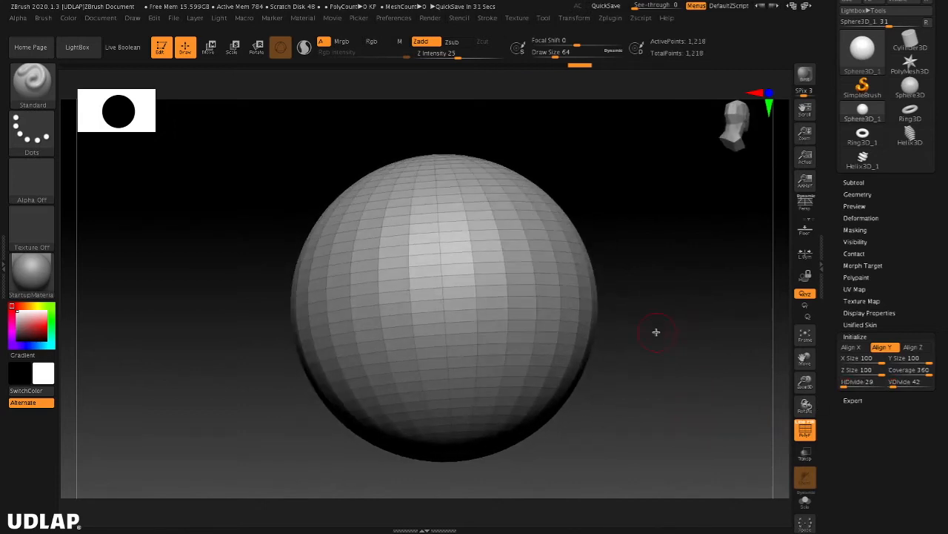
drag(676, 342, 682, 394)
drag(692, 339, 688, 403)
drag(690, 345, 655, 398)
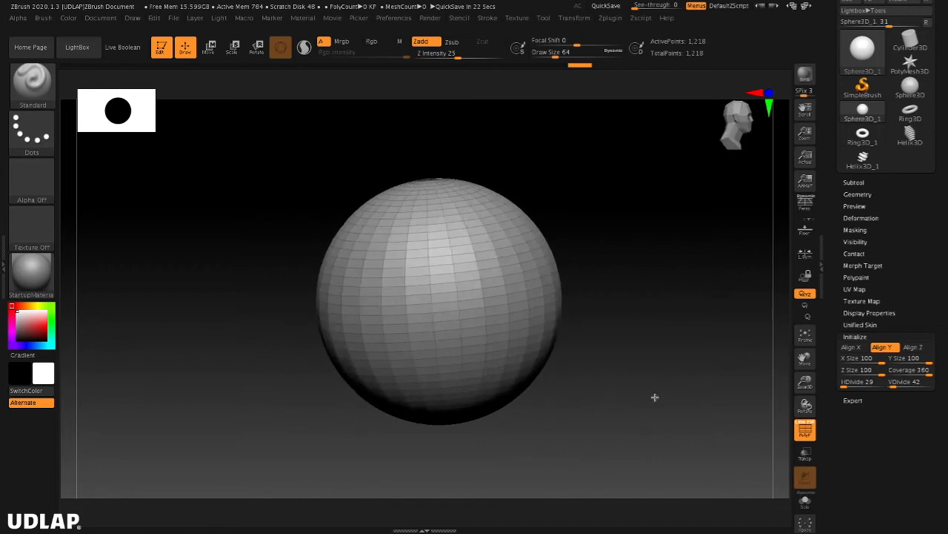
drag(664, 361, 665, 378)
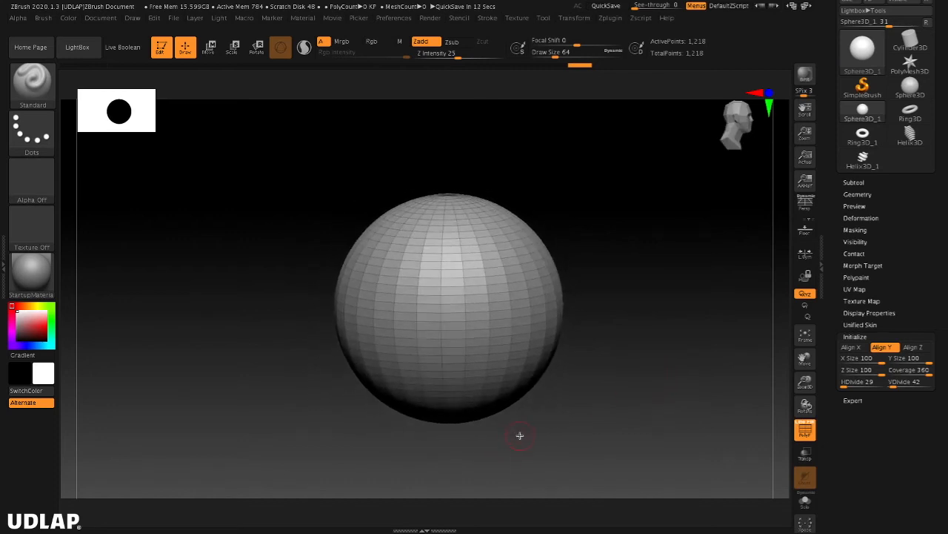
Step: Try to sculpt on the sphere primitive, collapse its Initialize settings, and convert it with Make PolyMesh3D
click(477, 315)
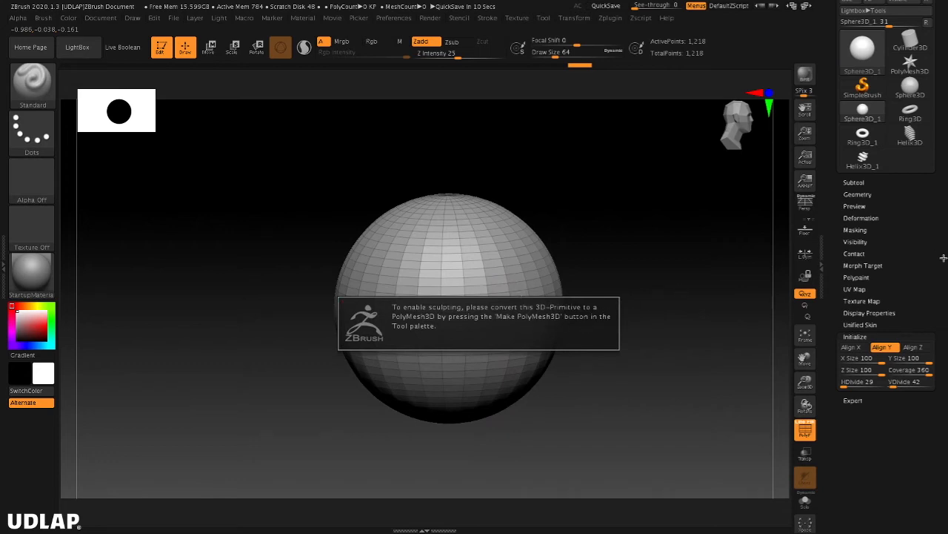
drag(942, 335, 944, 416)
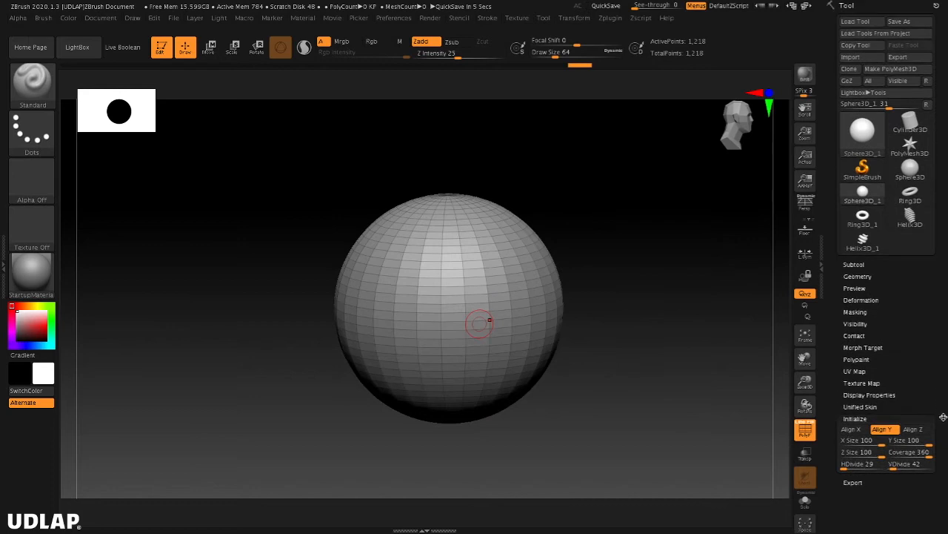
click(856, 418)
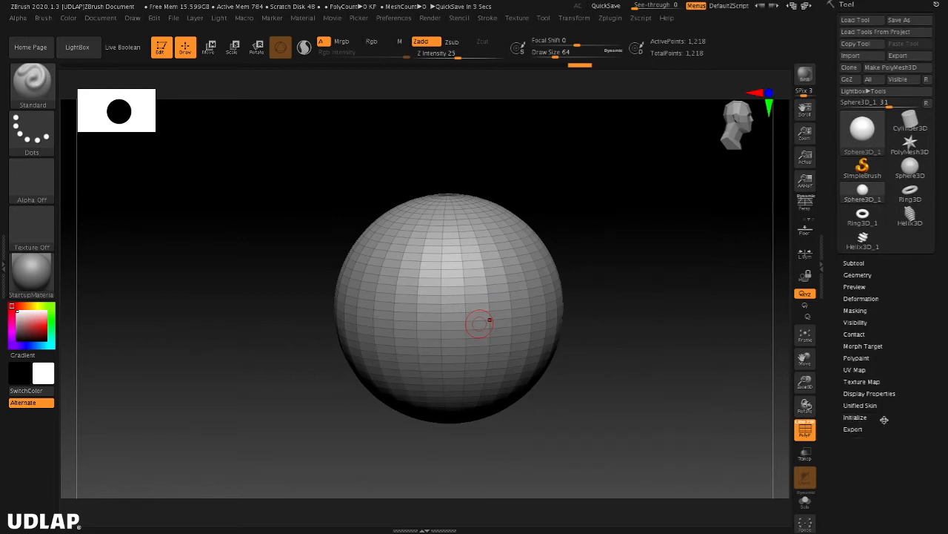
click(898, 68)
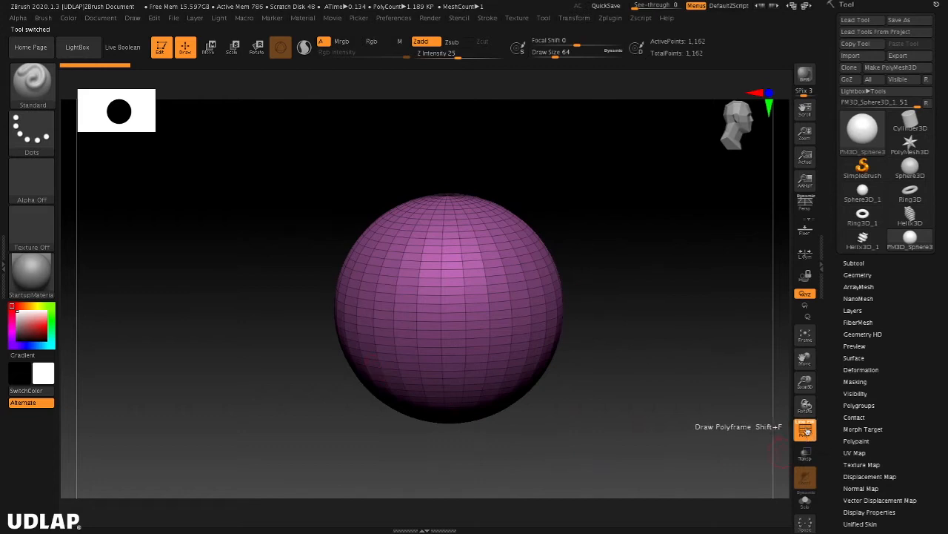
Step: Toggle the polyframe off, on and off again, and rotate the polymesh sphere to inspect it without the wireframe
click(805, 431)
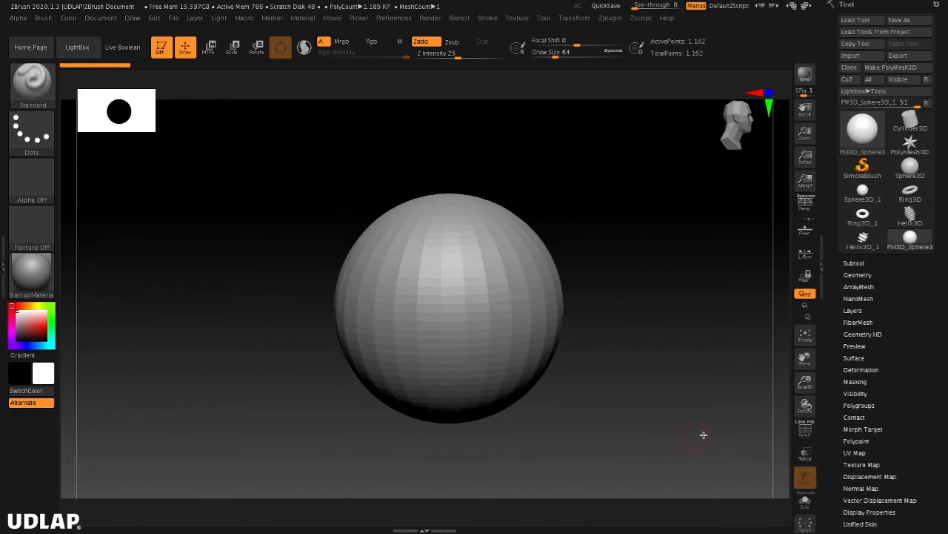
key(shift+f)
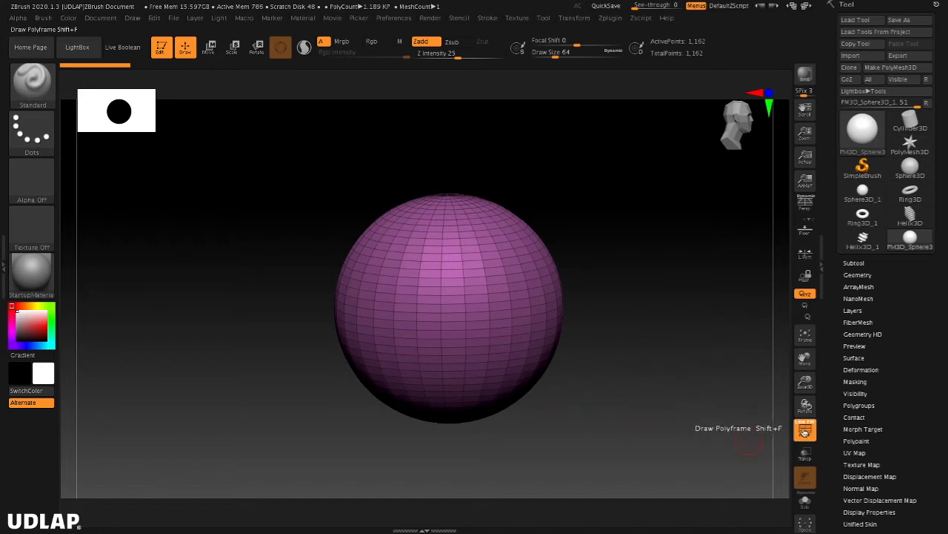
click(806, 430)
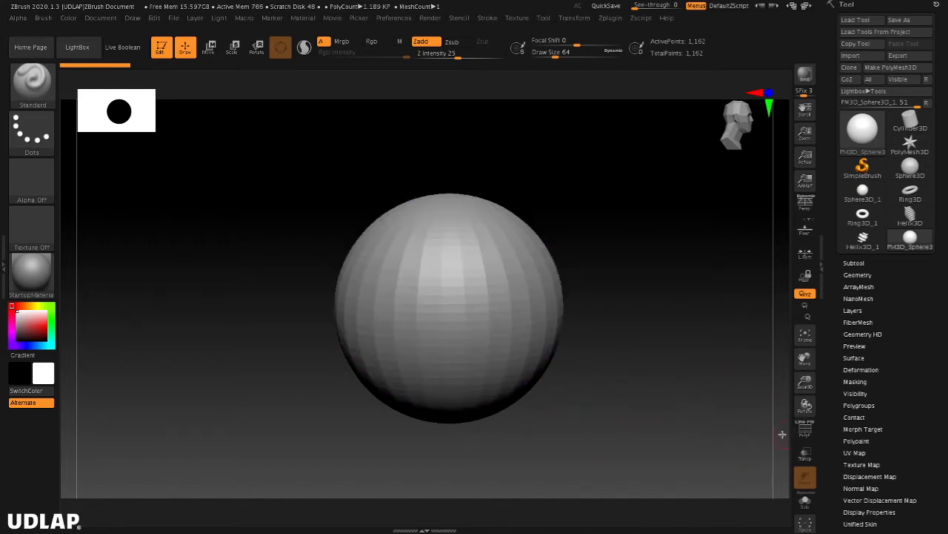
mouse_move(601, 396)
mouse_down()
mouse_move(671, 398)
mouse_move(637, 434)
mouse_move(664, 356)
mouse_move(629, 334)
mouse_move(637, 425)
mouse_move(618, 377)
mouse_move(604, 409)
mouse_up()
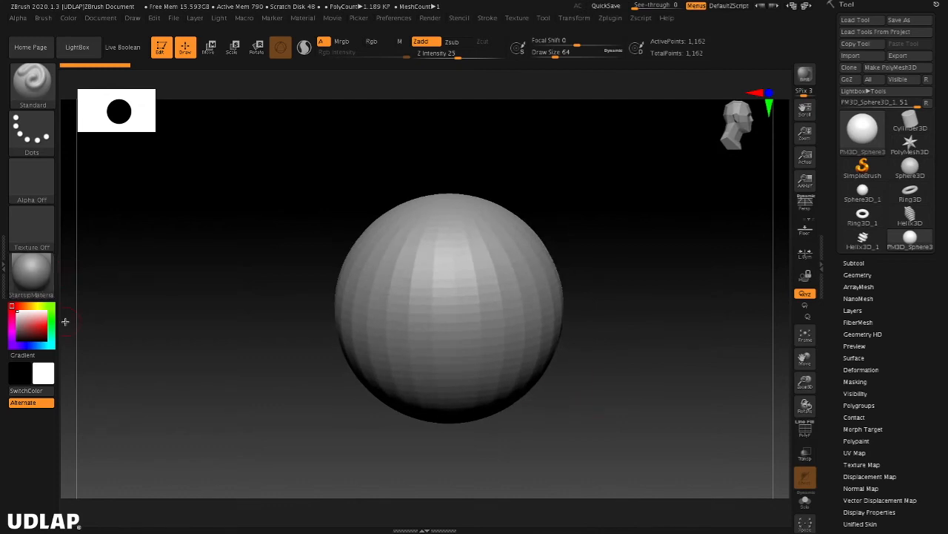
mouse_move(641, 416)
mouse_down()
mouse_move(659, 394)
mouse_move(612, 398)
mouse_move(669, 407)
mouse_move(616, 425)
mouse_move(669, 421)
mouse_move(628, 420)
mouse_move(662, 415)
mouse_move(654, 407)
mouse_move(578, 442)
mouse_up()
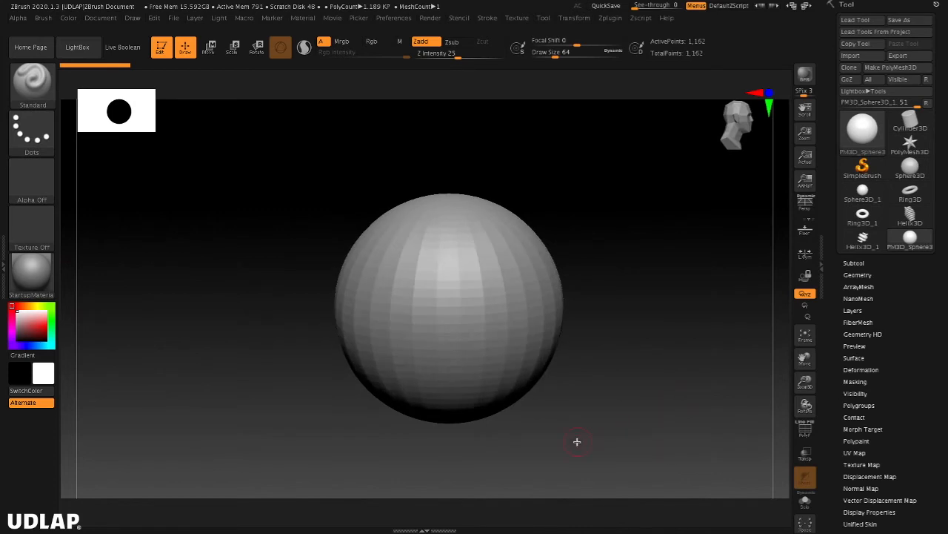
Step: Show the polyframe, switch its Line and Fill displays off and on in turn, and end with both shown
click(805, 430)
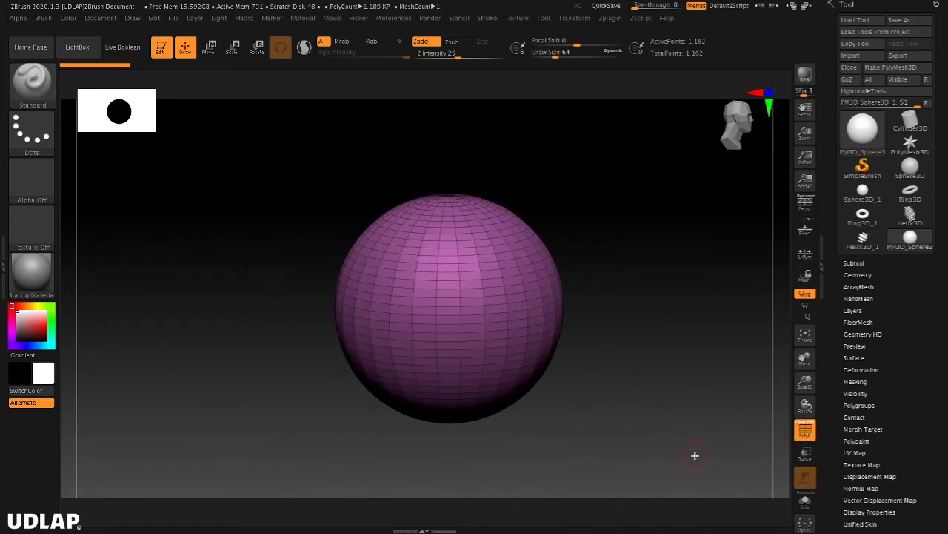
click(800, 426)
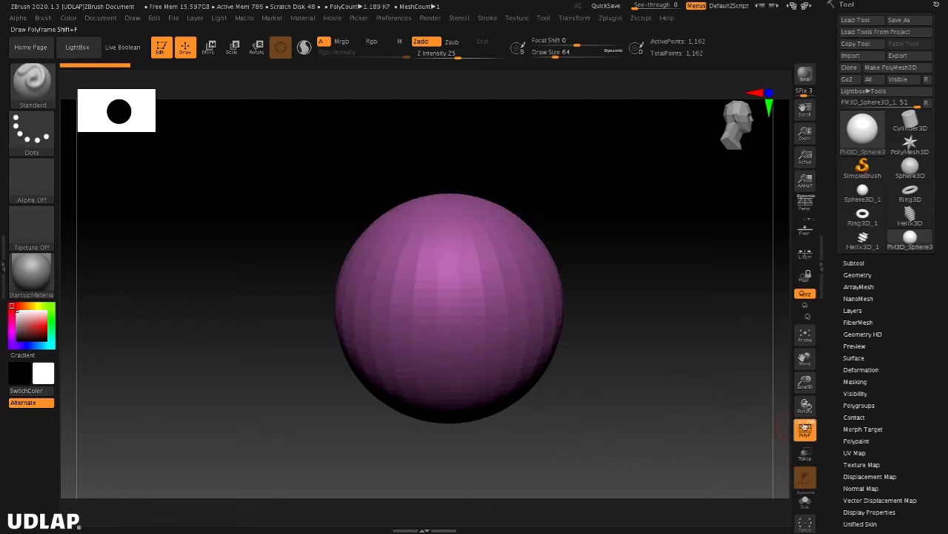
click(806, 428)
click(812, 423)
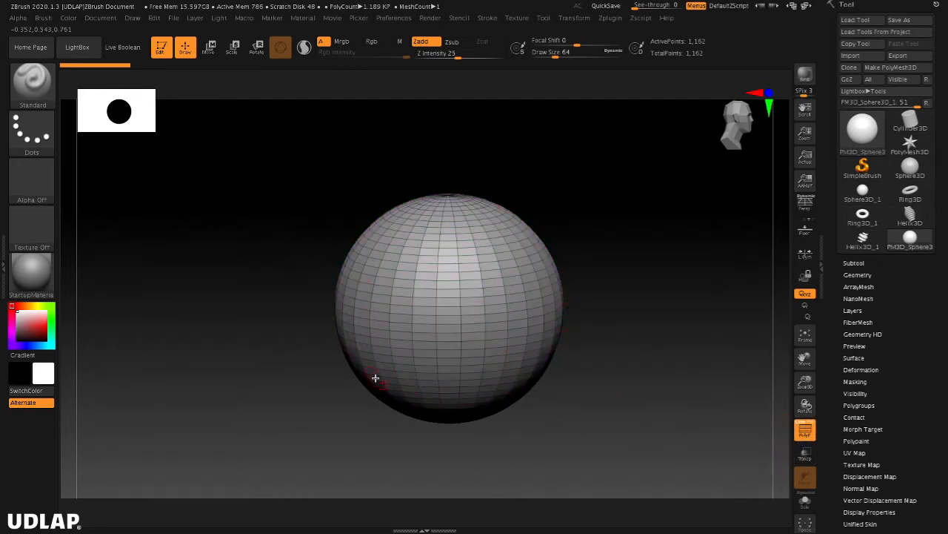
mouse_move(601, 426)
mouse_down()
mouse_move(641, 436)
mouse_move(637, 425)
mouse_move(635, 444)
mouse_move(631, 378)
mouse_move(629, 396)
mouse_move(667, 404)
mouse_up()
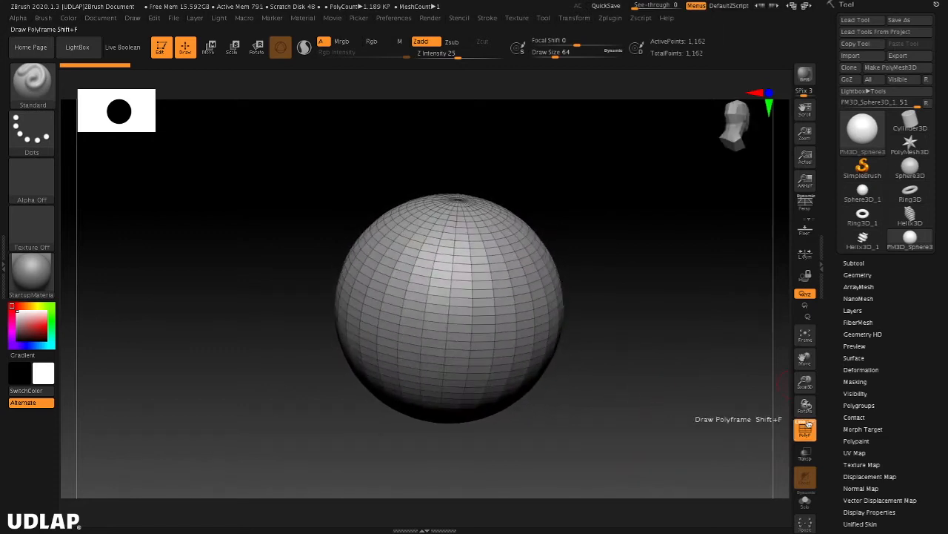
click(810, 427)
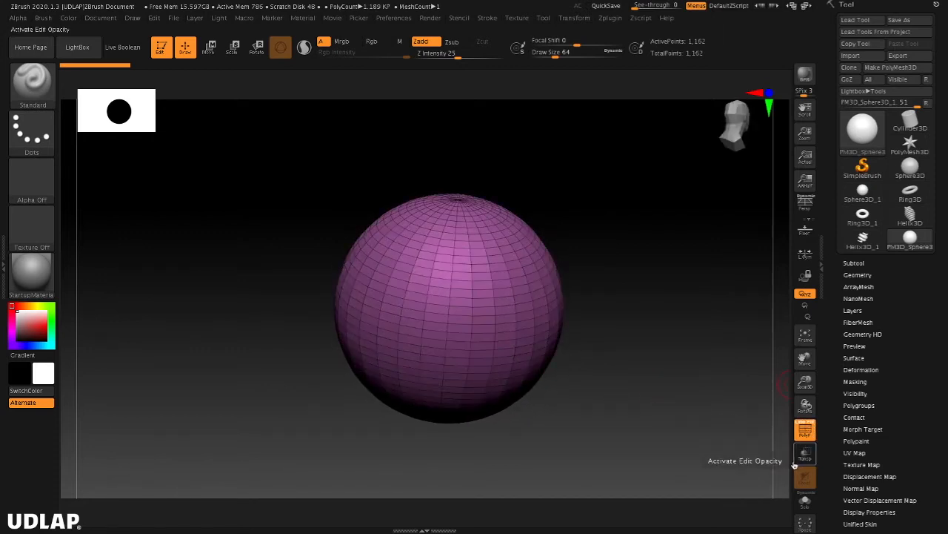
Step: Hide and redisplay the polyframe, and rotate the sphere to examine the wireframe around its upper pole
click(806, 427)
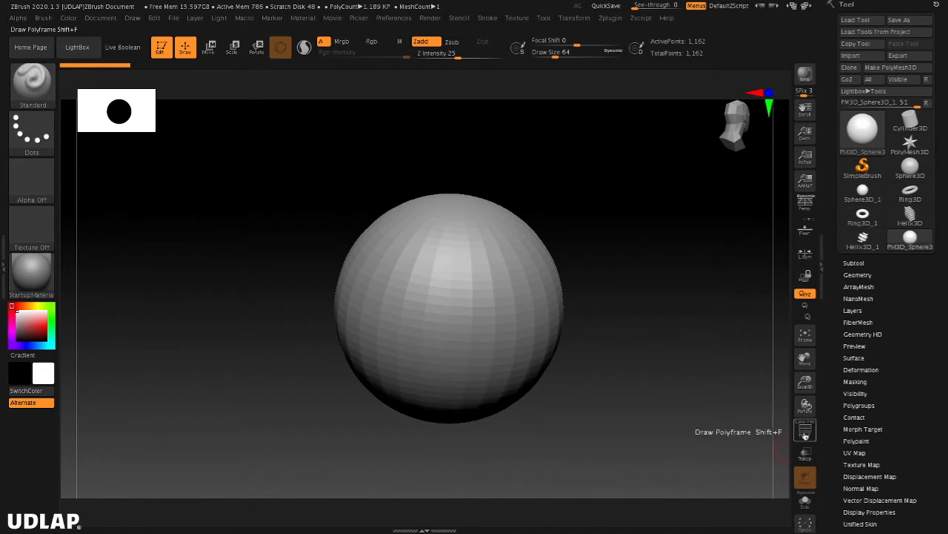
click(805, 431)
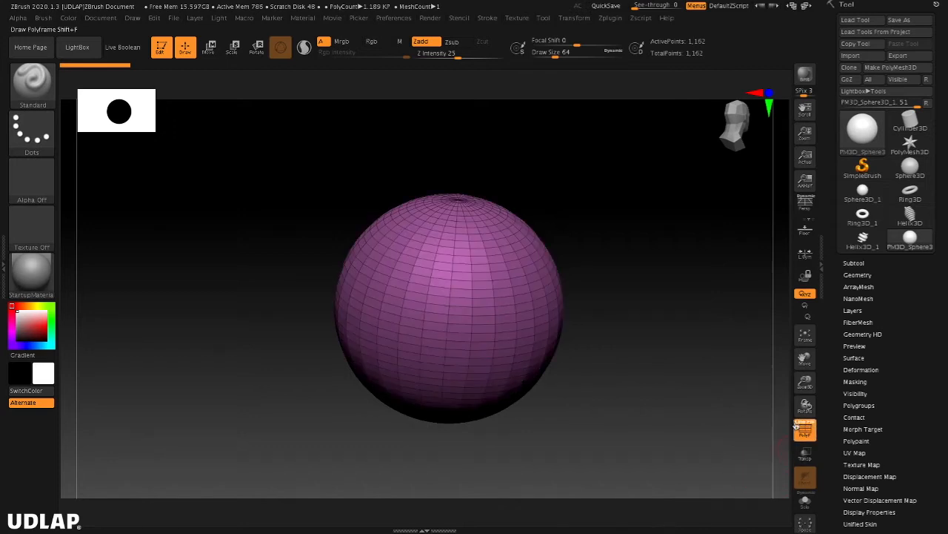
drag(642, 439, 652, 392)
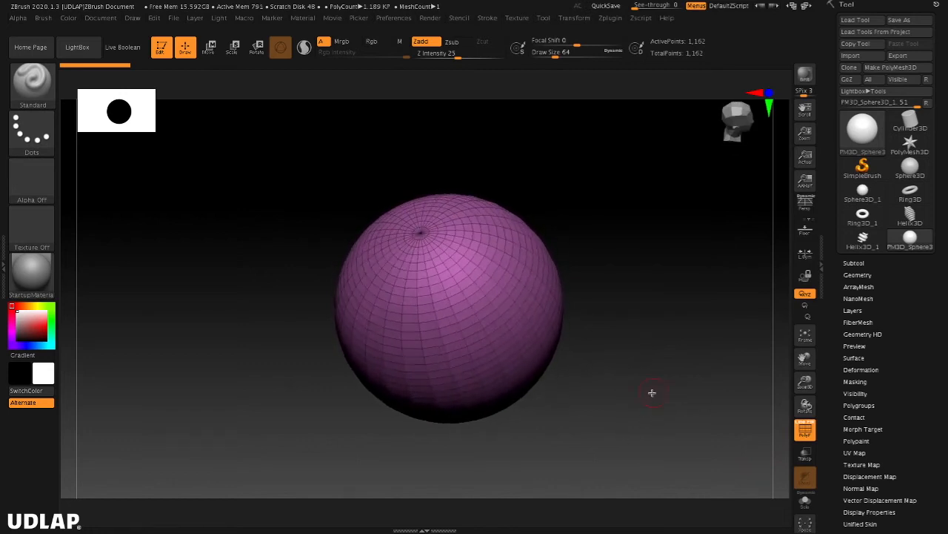
drag(620, 308, 633, 278)
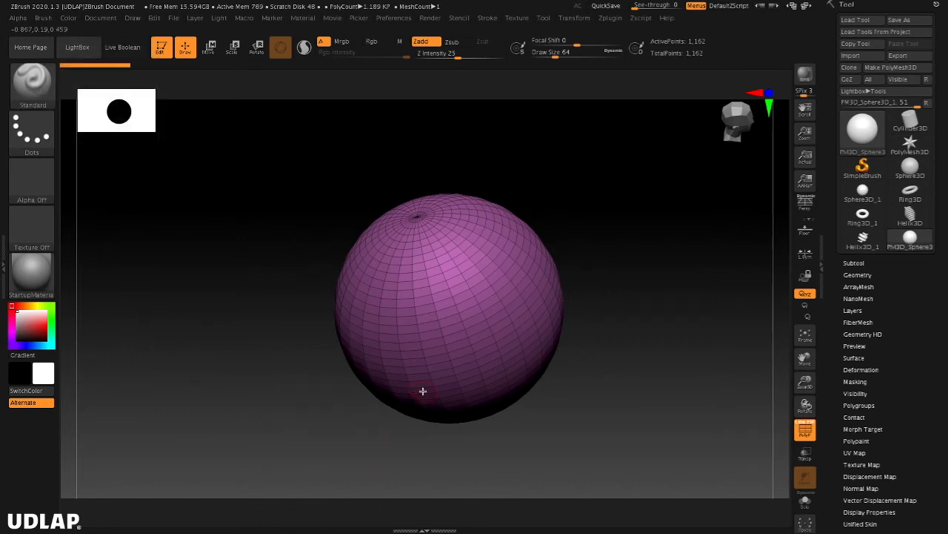
Step: Bring up the Draw Size control at the cursor and set the brush's Draw Size to 167
key(s)
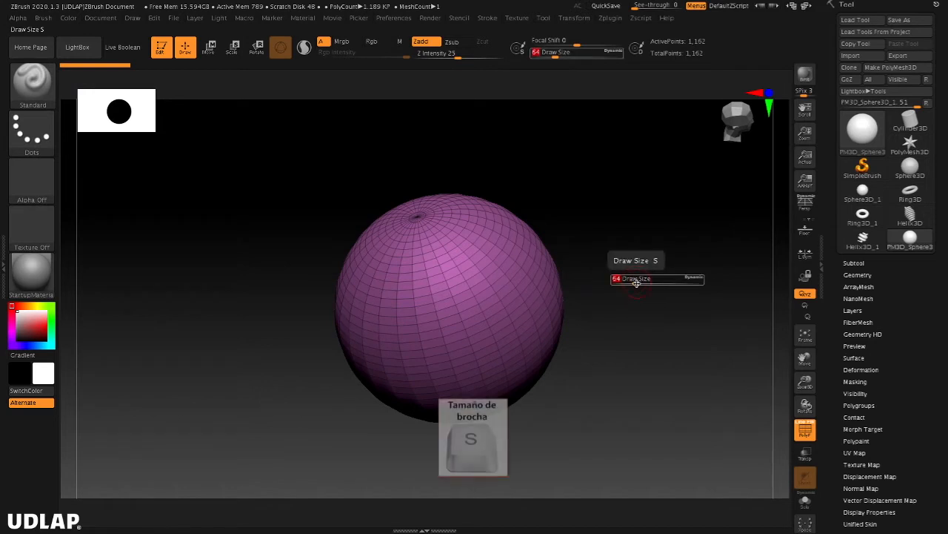
mouse_move(636, 282)
mouse_down()
mouse_move(646, 284)
mouse_move(634, 282)
mouse_up()
drag(560, 56, 570, 57)
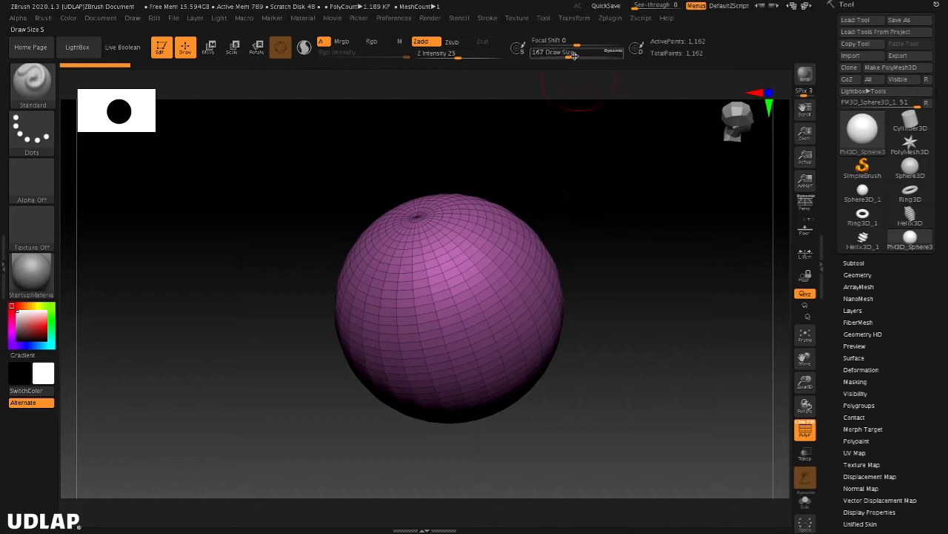
Step: Try different Focal Shift values for the brush, including -27, -56 and -12, ending at -15
mouse_move(573, 47)
mouse_down()
mouse_move(584, 43)
mouse_move(557, 46)
mouse_up()
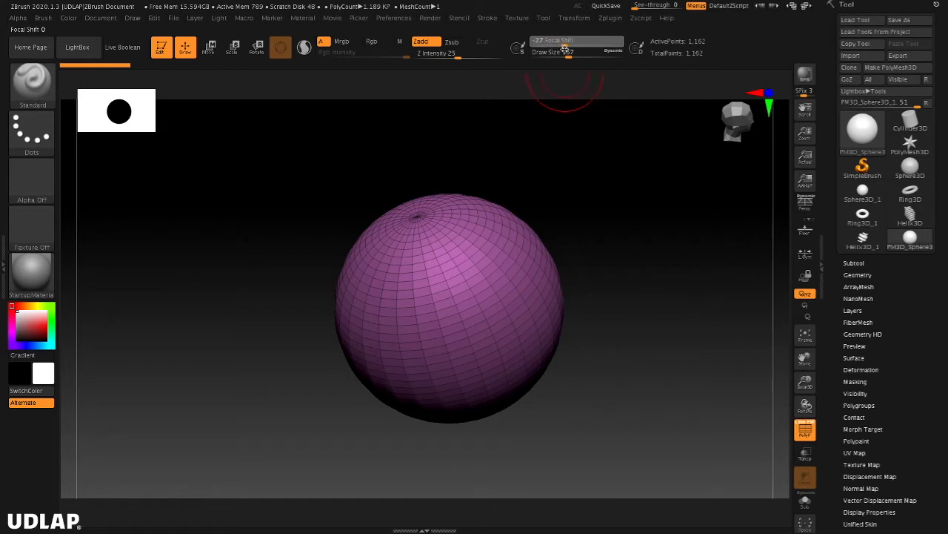
drag(569, 52, 552, 50)
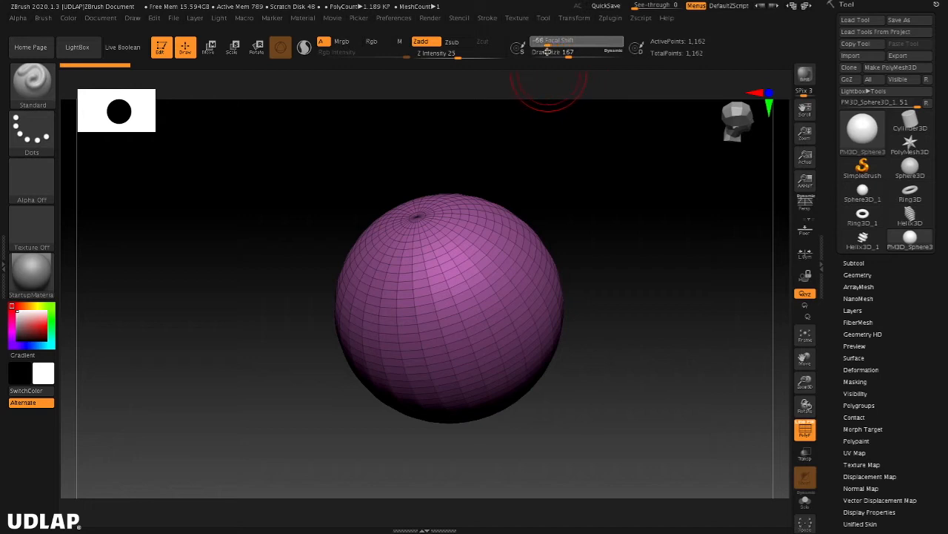
mouse_move(542, 51)
mouse_down()
mouse_move(530, 53)
mouse_move(549, 56)
mouse_up()
drag(570, 58, 570, 61)
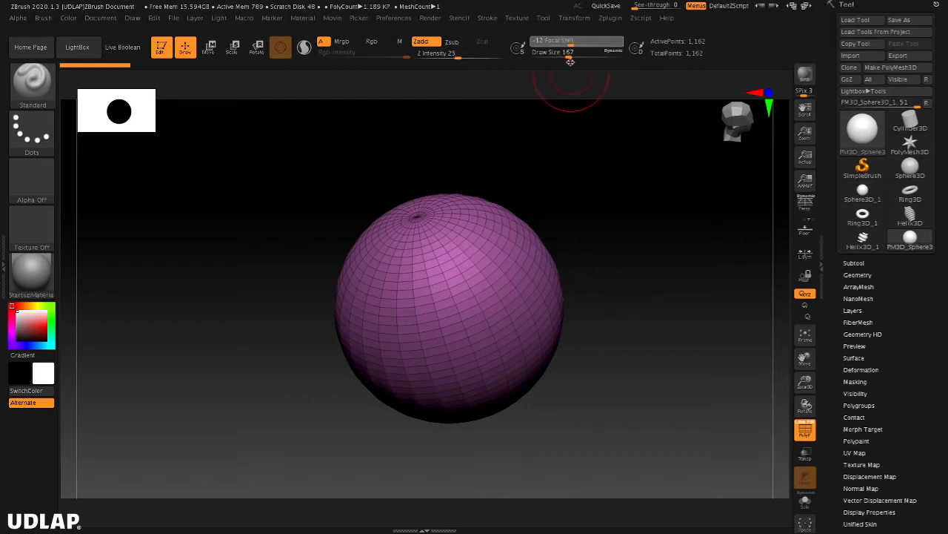
drag(572, 63, 569, 66)
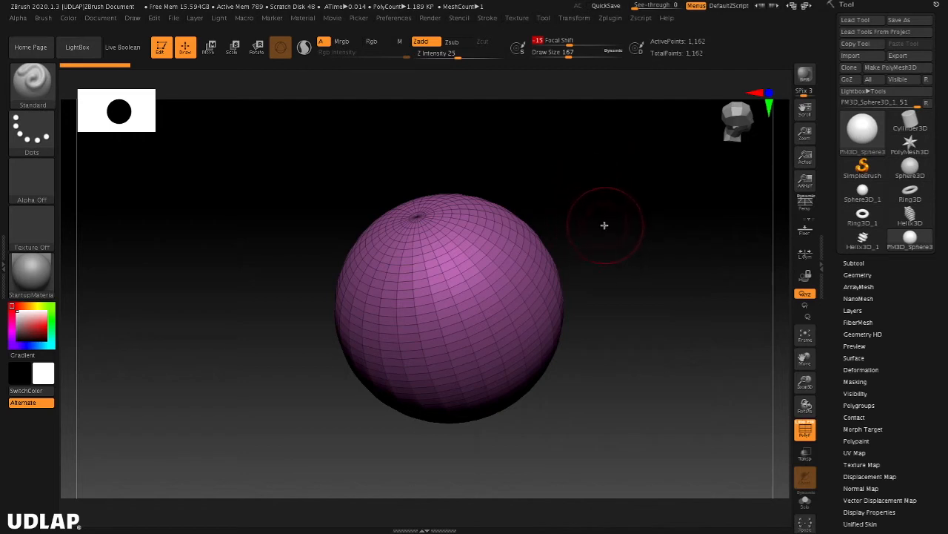
Step: Reset the brush's Focal Shift to 0 and set its Draw Size to 128
mouse_move(567, 55)
mouse_down()
mouse_move(581, 58)
mouse_move(573, 58)
mouse_move(575, 45)
mouse_move(578, 55)
mouse_move(561, 62)
mouse_move(573, 59)
mouse_up()
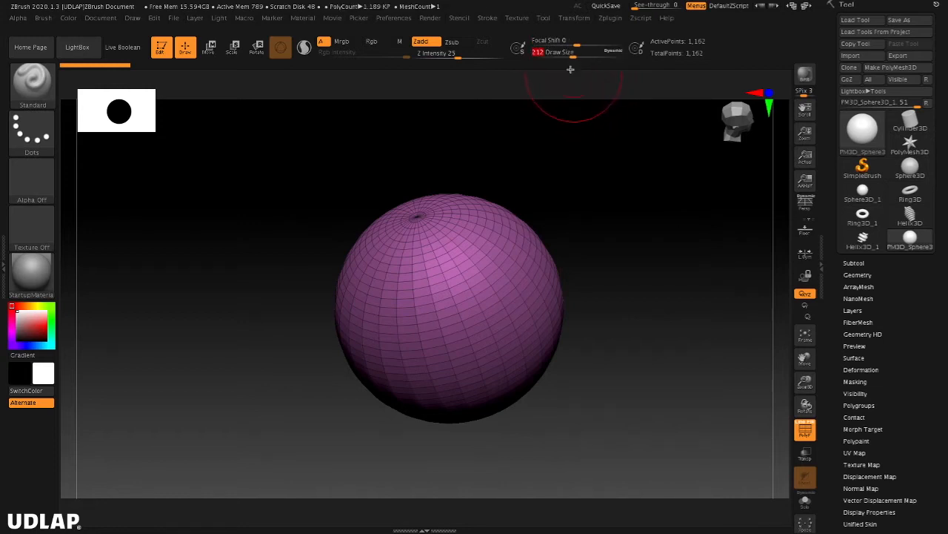
key(s)
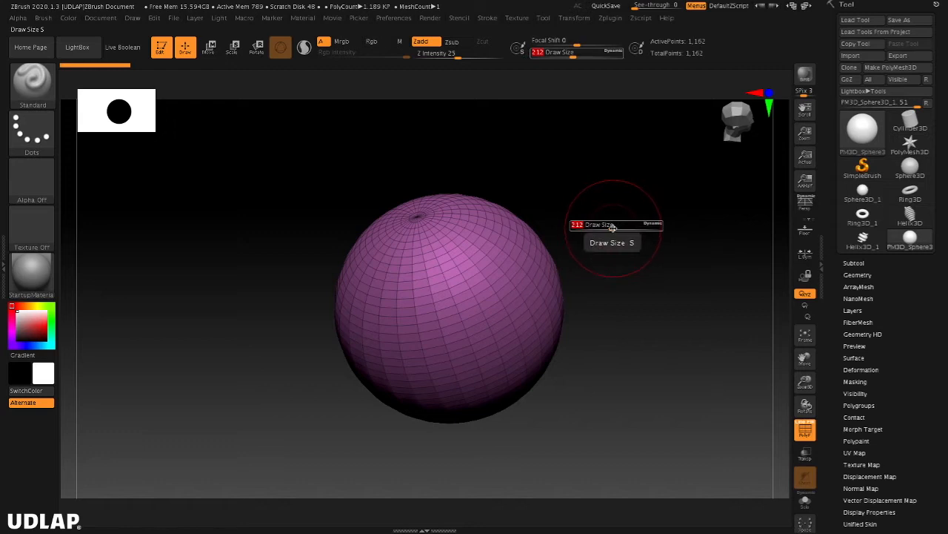
mouse_move(615, 226)
mouse_down()
mouse_move(629, 228)
mouse_move(601, 237)
mouse_move(618, 242)
mouse_move(596, 241)
mouse_up()
Step: Sculpt a test stroke on the sphere with the Standard brush, inspect it with the polyframe hidden, and undo the stroke
mouse_move(625, 306)
mouse_down()
mouse_move(652, 267)
mouse_move(644, 267)
mouse_move(644, 326)
mouse_move(652, 301)
mouse_move(640, 291)
mouse_move(659, 267)
mouse_up()
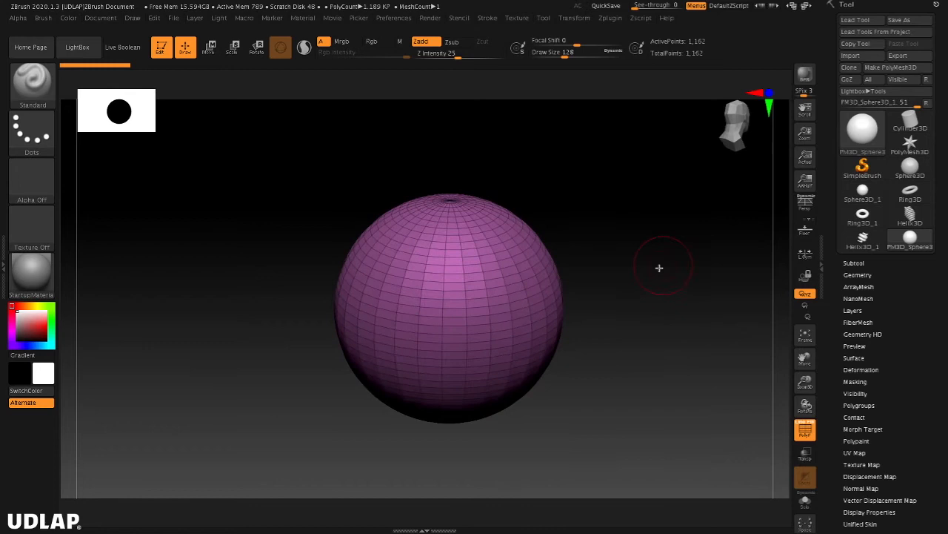
mouse_move(501, 265)
mouse_down()
mouse_move(492, 305)
mouse_move(512, 258)
mouse_move(490, 303)
mouse_move(510, 260)
mouse_move(470, 280)
mouse_move(511, 266)
mouse_move(496, 323)
mouse_up()
click(806, 429)
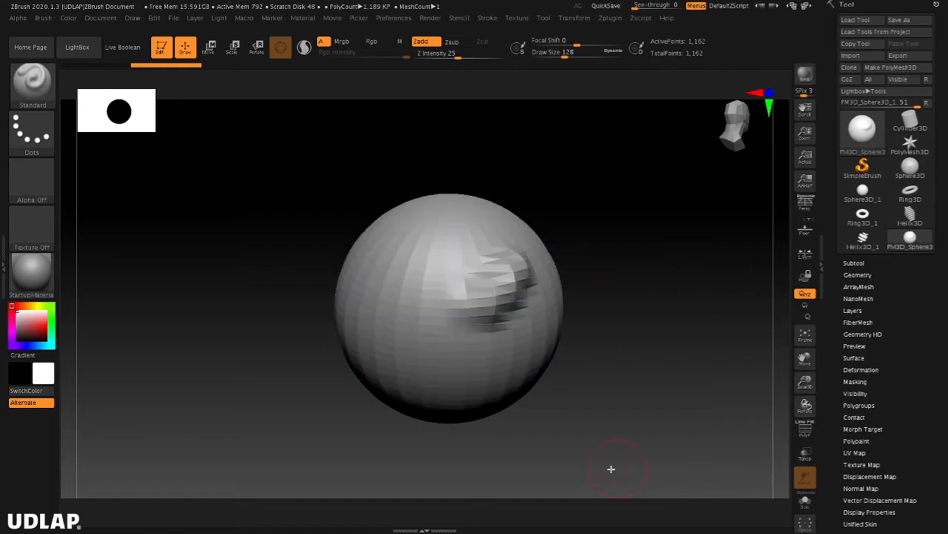
mouse_move(655, 346)
mouse_down()
mouse_move(667, 388)
mouse_move(692, 413)
mouse_move(709, 366)
mouse_move(680, 368)
mouse_move(678, 331)
mouse_move(693, 349)
mouse_move(654, 354)
mouse_move(684, 323)
mouse_move(669, 346)
mouse_move(654, 341)
mouse_up()
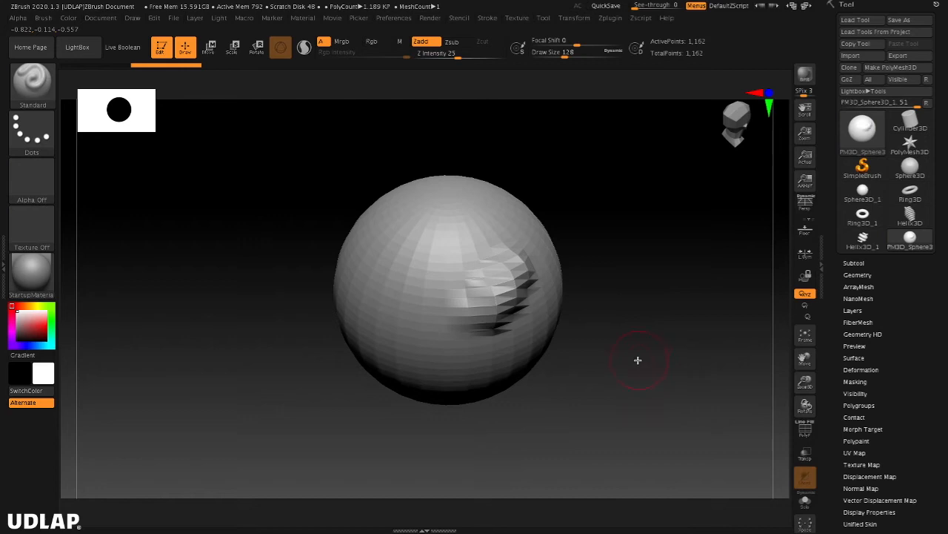
key(ctrl+z)
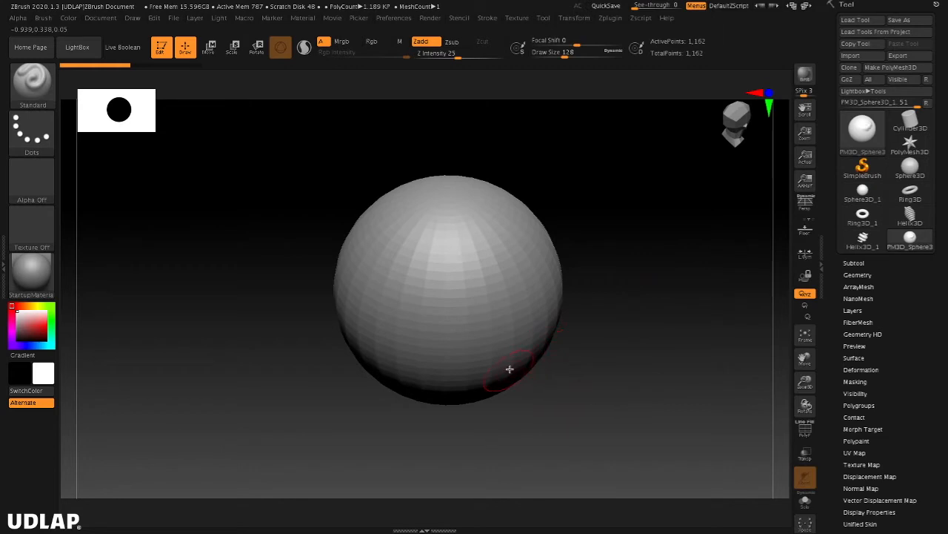
Step: Orient the view to the front of the sphere and enable symmetry for sculpting
drag(681, 333, 701, 314)
click(769, 92)
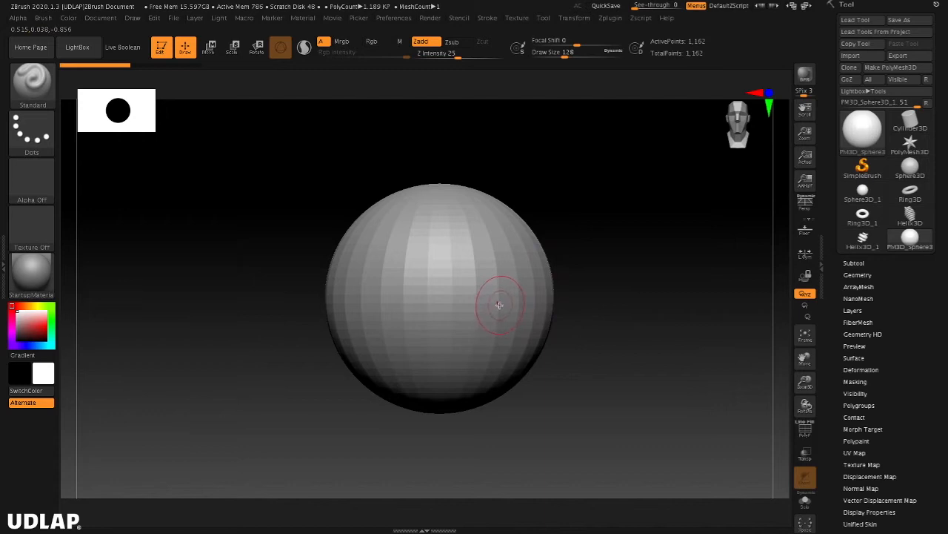
key(x)
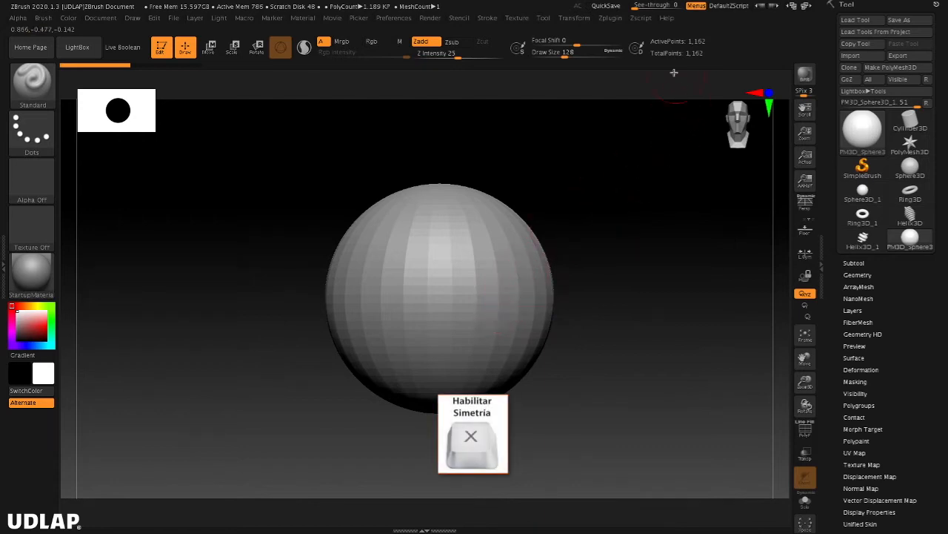
Step: Activate symmetry on the X axis in the transform settings
click(573, 18)
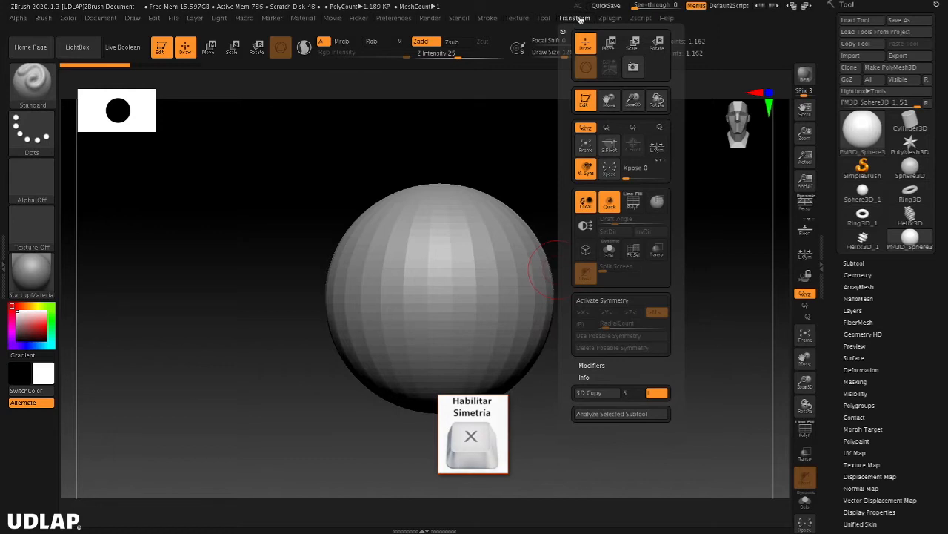
click(590, 301)
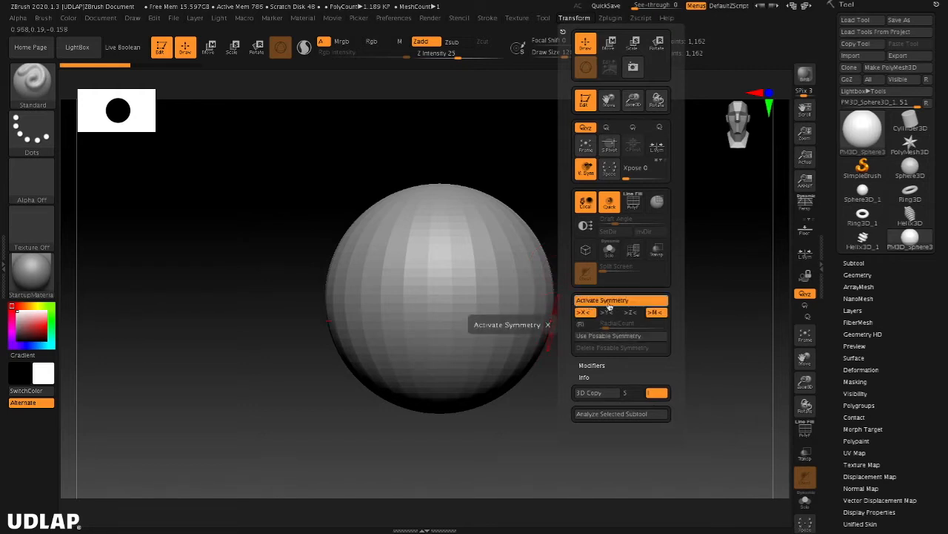
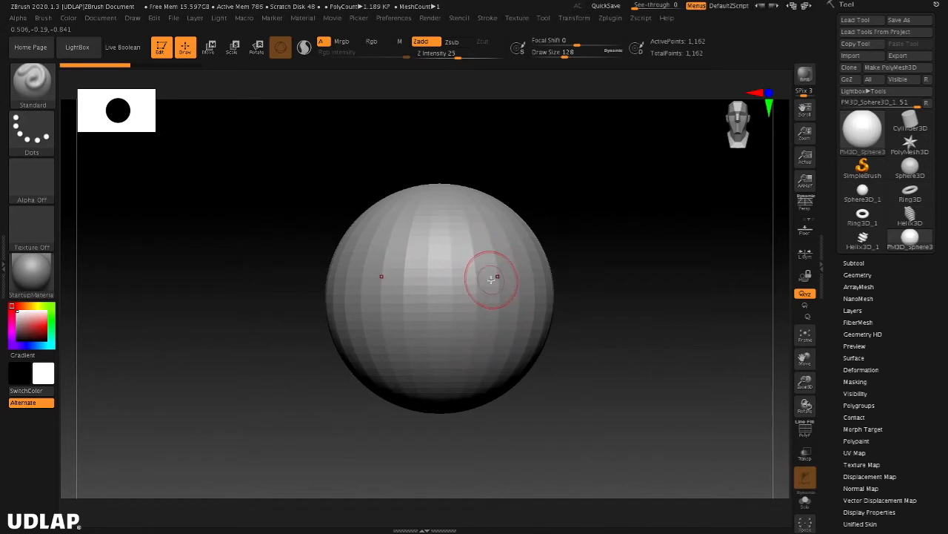
Step: Sculpt several mirrored test strokes on the front of the sphere with the Standard brush
mouse_move(504, 269)
mouse_down()
mouse_move(496, 277)
mouse_move(512, 255)
mouse_move(502, 273)
mouse_up()
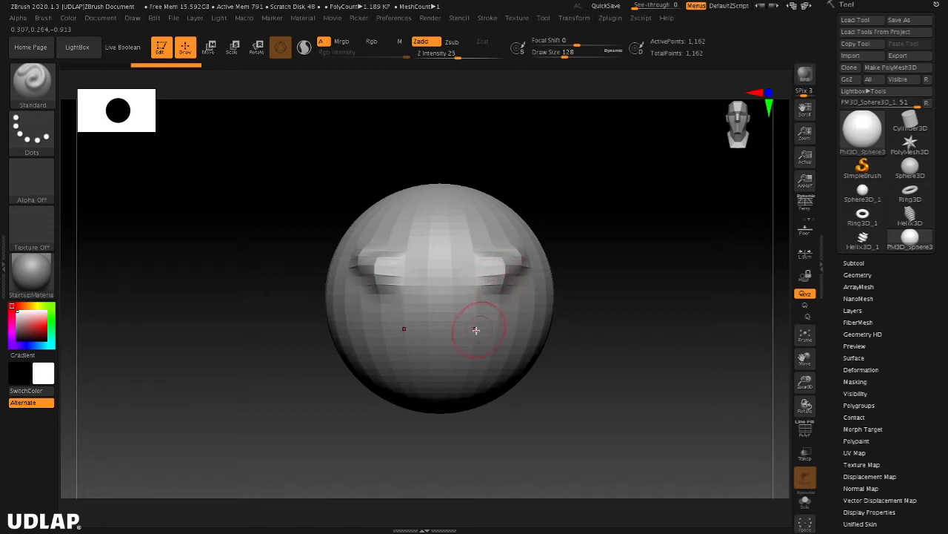
mouse_move(517, 324)
mouse_down()
mouse_move(470, 355)
mouse_move(523, 318)
mouse_move(534, 326)
mouse_up()
drag(437, 202, 437, 251)
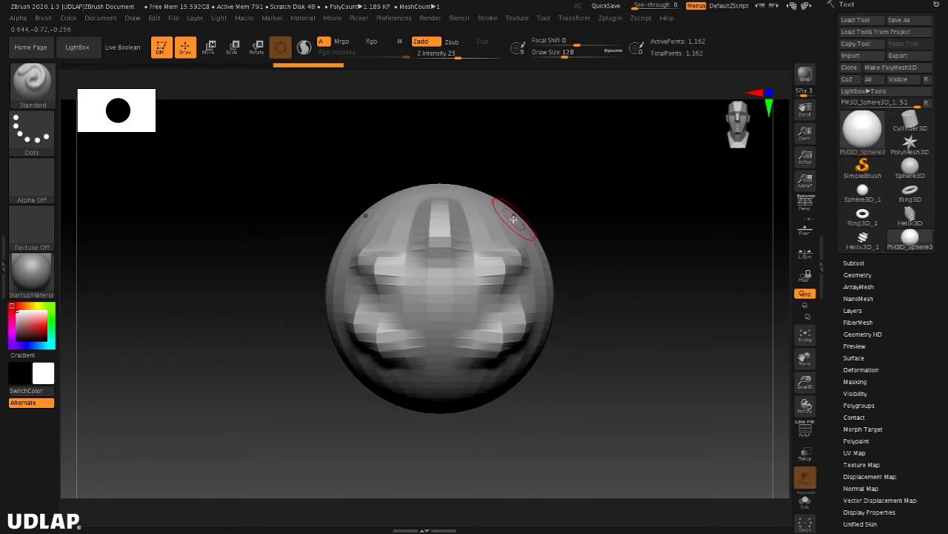
drag(512, 213, 524, 224)
mouse_move(676, 269)
mouse_down()
mouse_move(644, 323)
mouse_move(682, 312)
mouse_move(686, 275)
mouse_move(669, 272)
mouse_up()
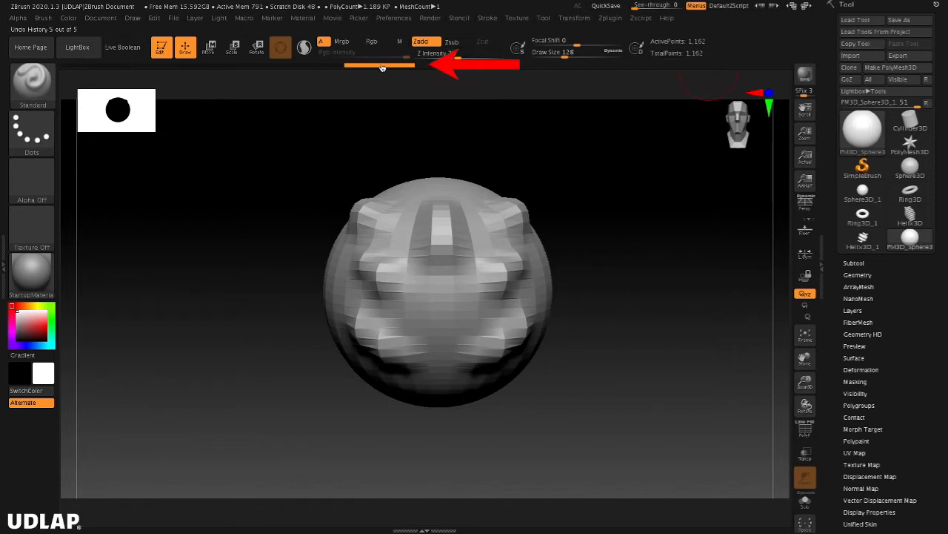
Step: Check the undo history and step back through it to remove all the mirrored strokes from the sphere
mouse_move(381, 68)
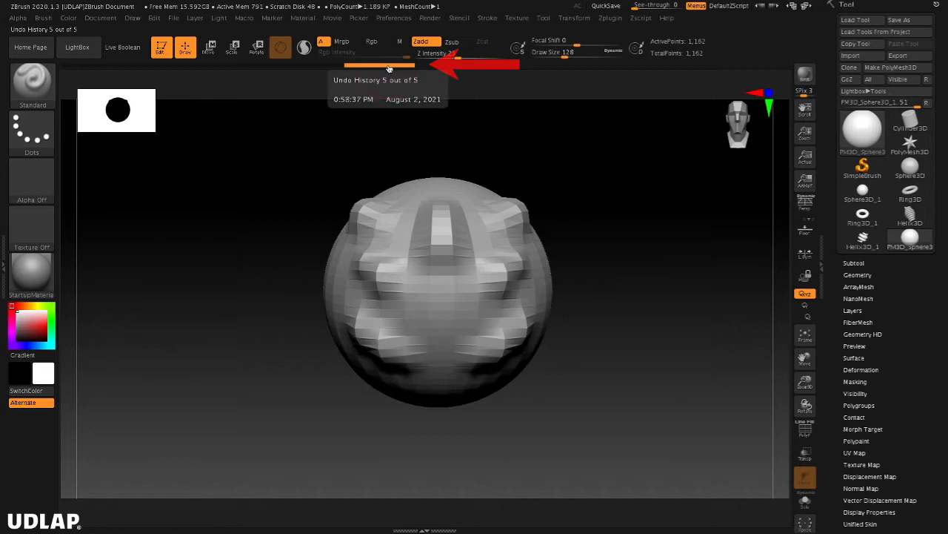
mouse_move(354, 71)
mouse_down()
mouse_move(120, 71)
mouse_move(383, 64)
mouse_move(112, 67)
mouse_move(390, 75)
mouse_up()
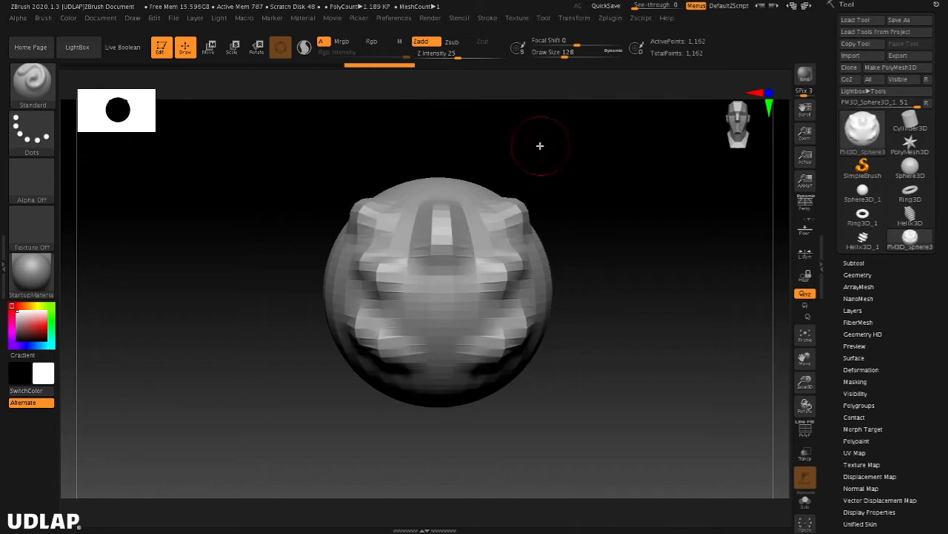
drag(614, 269, 652, 286)
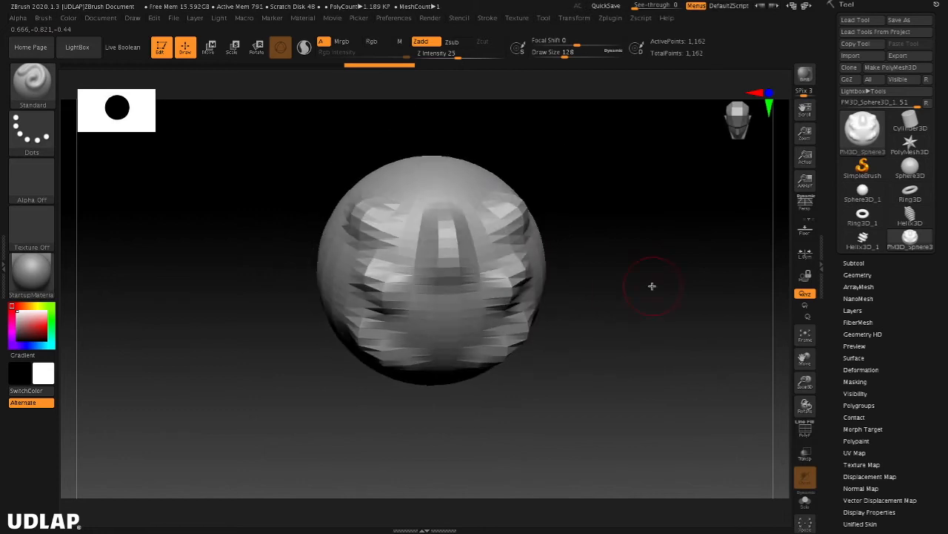
key(ctrl+z)
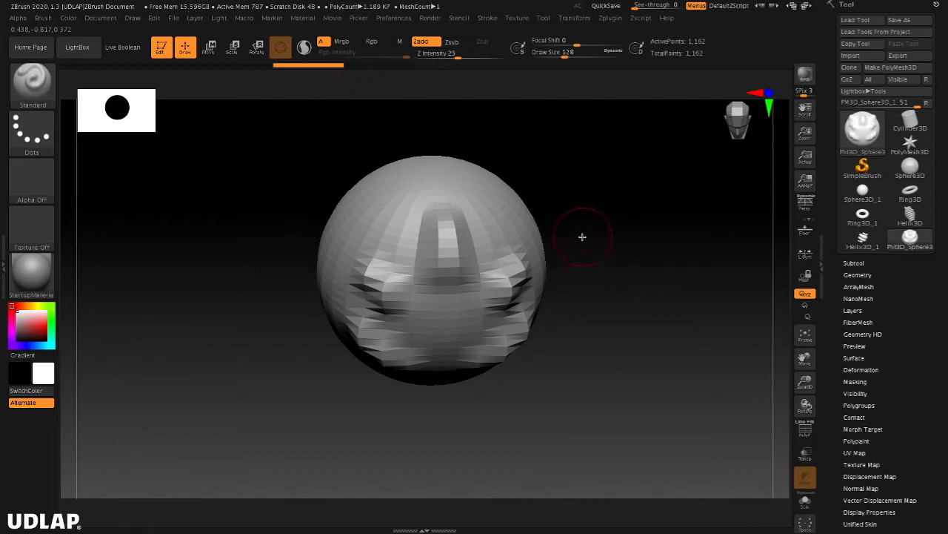
key(ctrl+z)
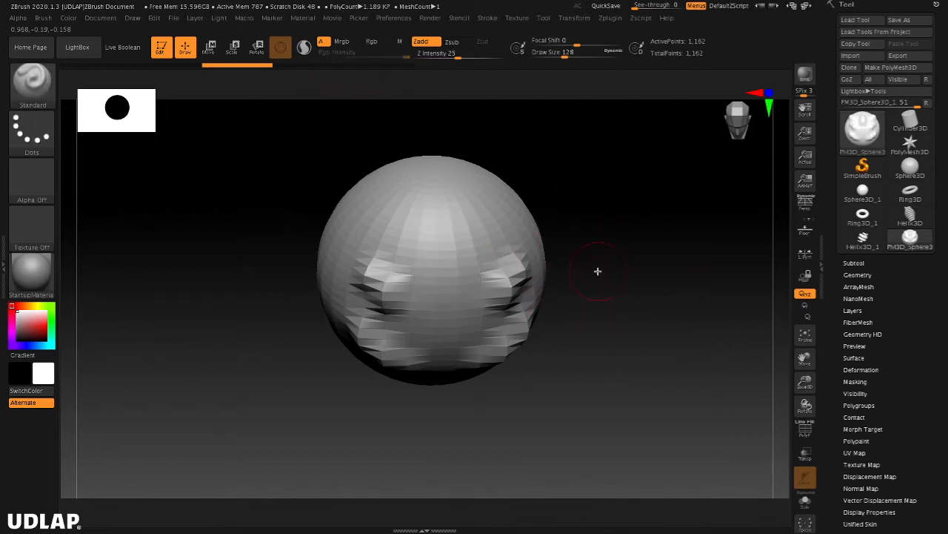
key(ctrl+z)
key(ctrl+z)
key(ctrl+z)
key(ctrl+z)
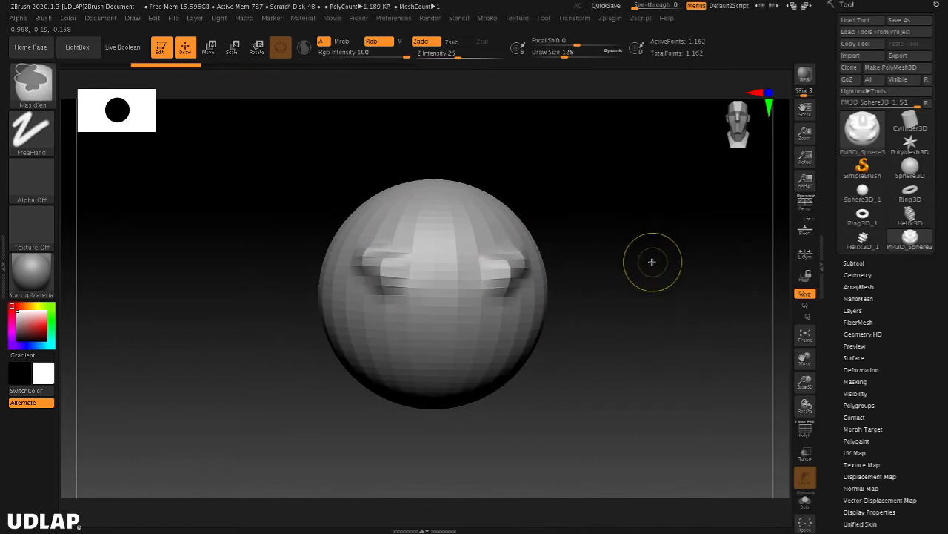
key(ctrl+z)
mouse_move(634, 245)
mouse_down()
mouse_move(629, 289)
mouse_move(640, 273)
mouse_move(640, 301)
mouse_move(654, 262)
mouse_move(622, 269)
mouse_move(640, 256)
mouse_move(626, 248)
mouse_up()
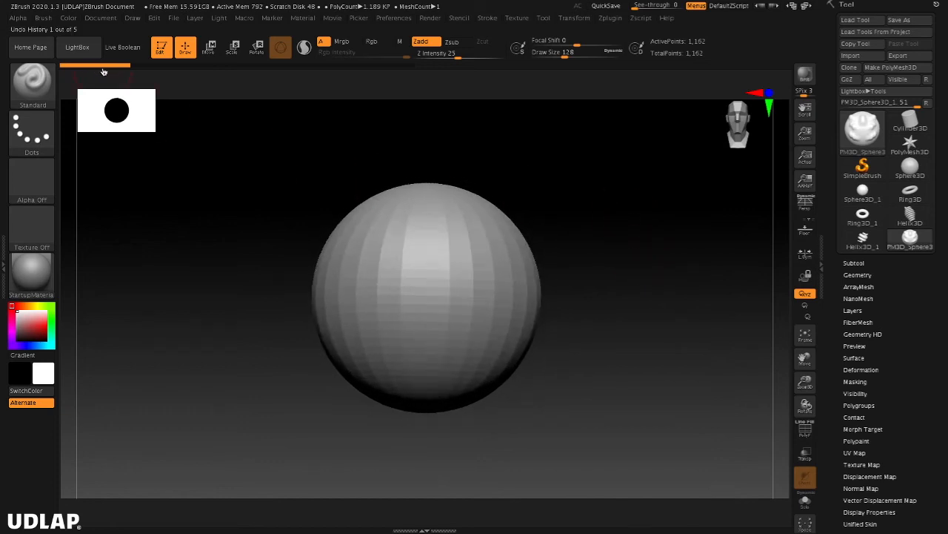
Step: Show the polyframe on the smooth sphere and turn the model to a side view
drag(610, 300, 680, 375)
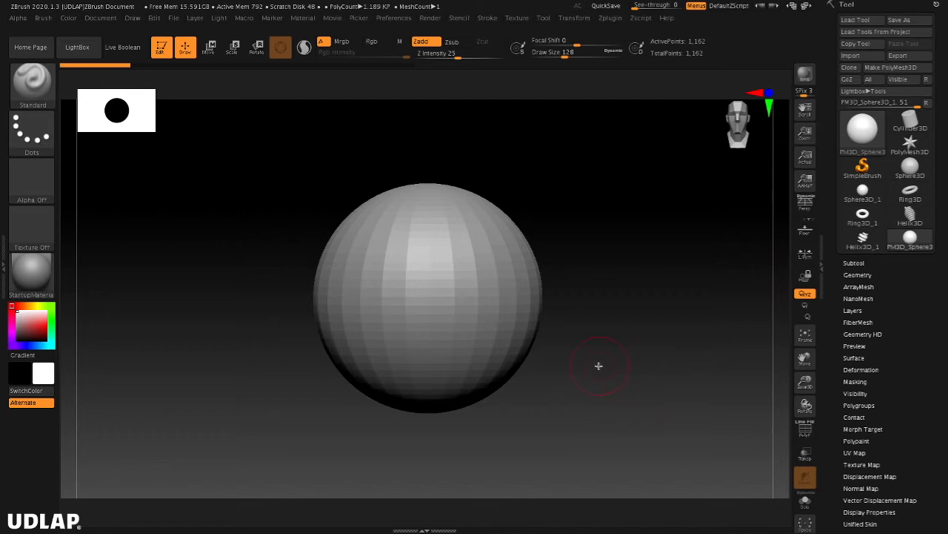
key(shift+f)
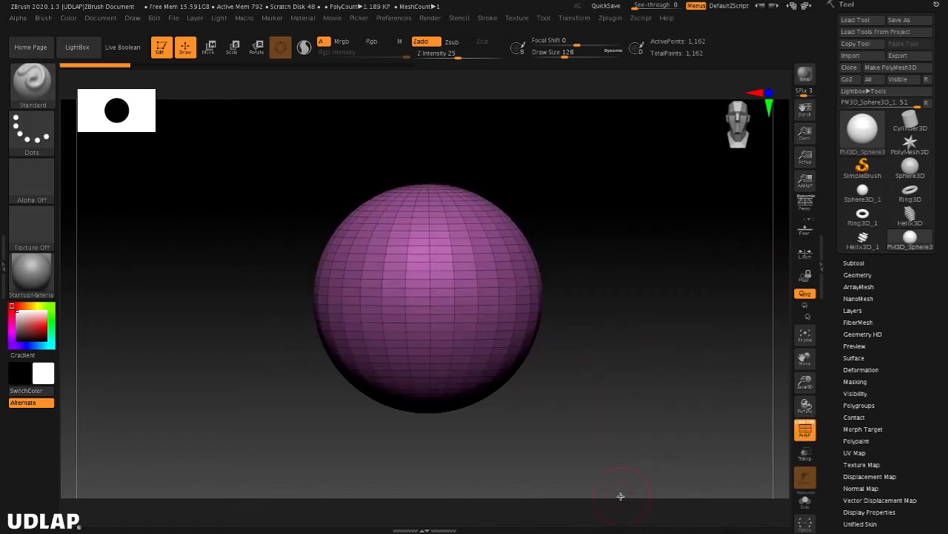
drag(593, 411, 643, 330)
drag(633, 396, 655, 395)
drag(636, 430, 667, 383)
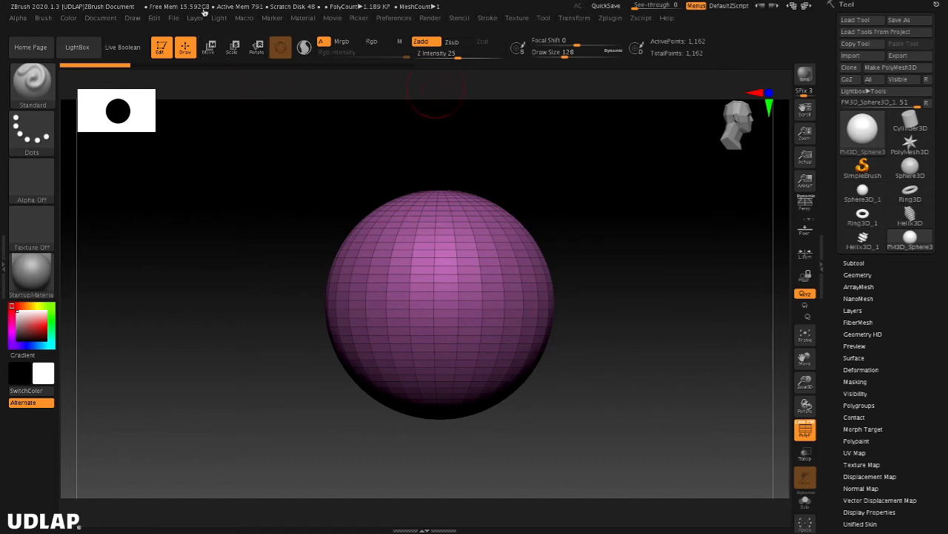
Step: Show the transform gizmo in Move mode, face the model to the front, and switch through Scale to Rotate mode
click(209, 47)
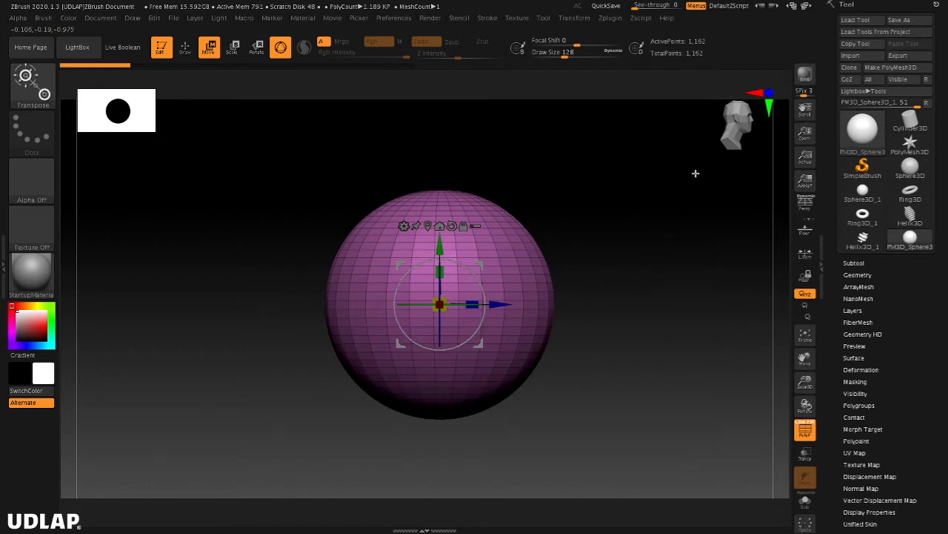
click(768, 93)
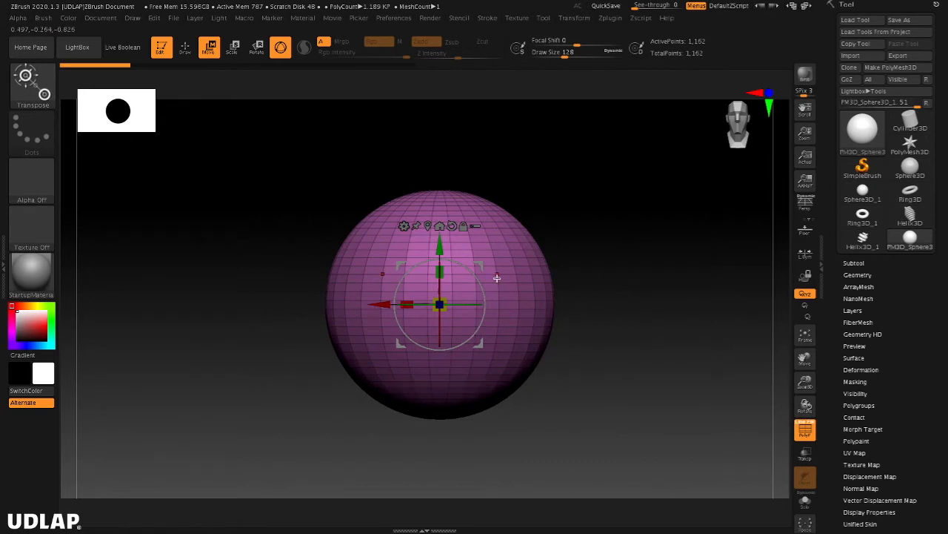
click(234, 49)
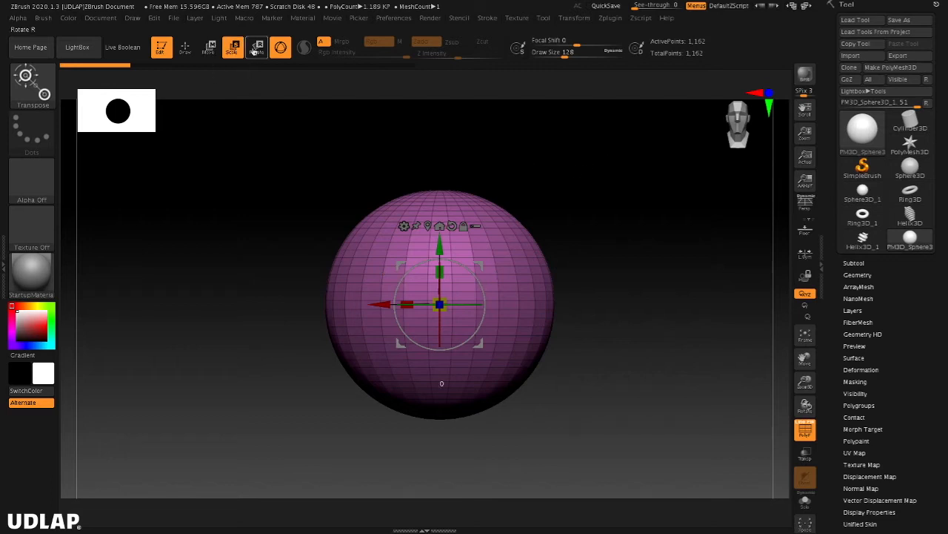
click(257, 49)
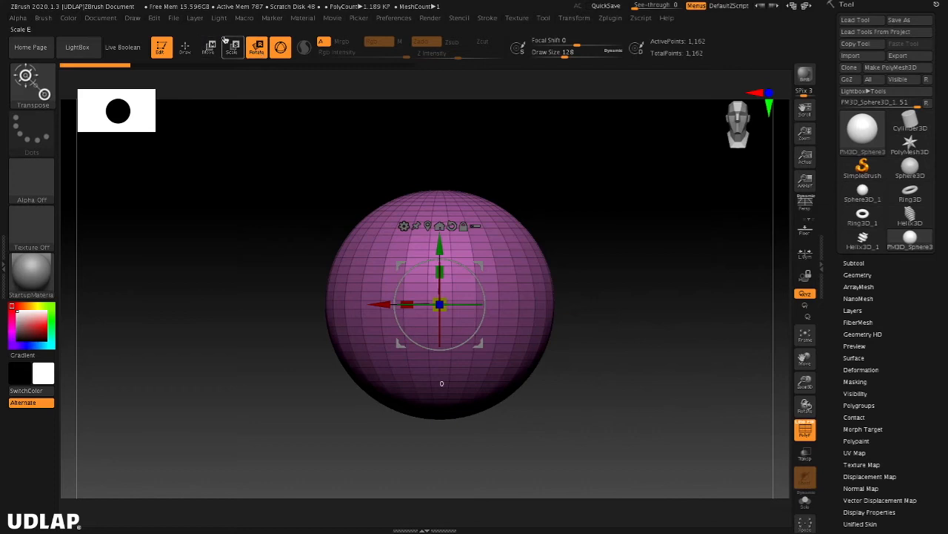
Step: Toggle between the Transpose line and the 3D gizmo, ending with the gizmo shown in Rotate mode
click(281, 49)
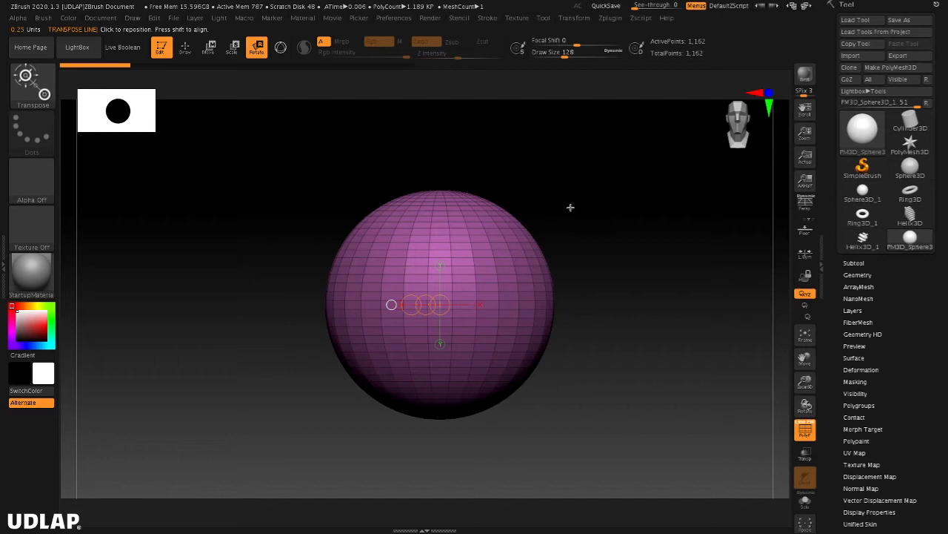
click(281, 50)
click(281, 51)
click(281, 51)
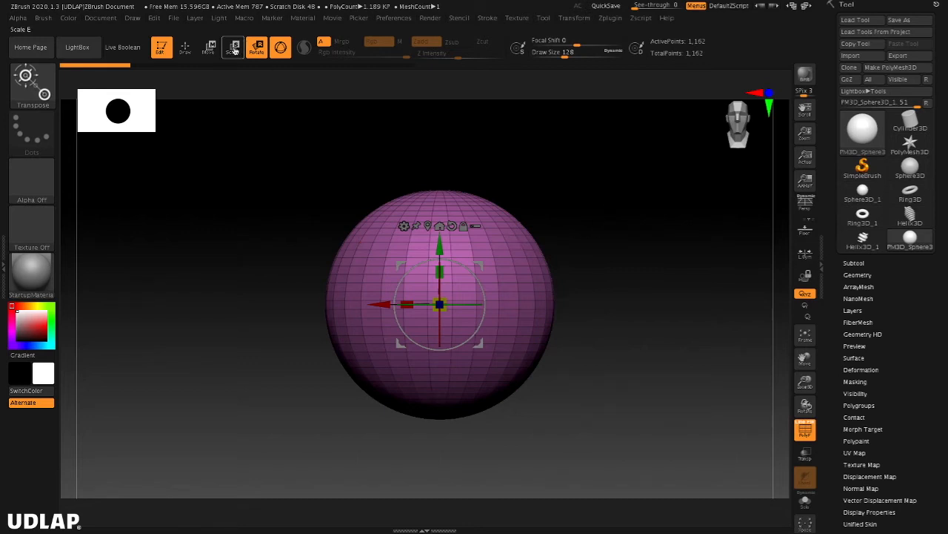
click(209, 48)
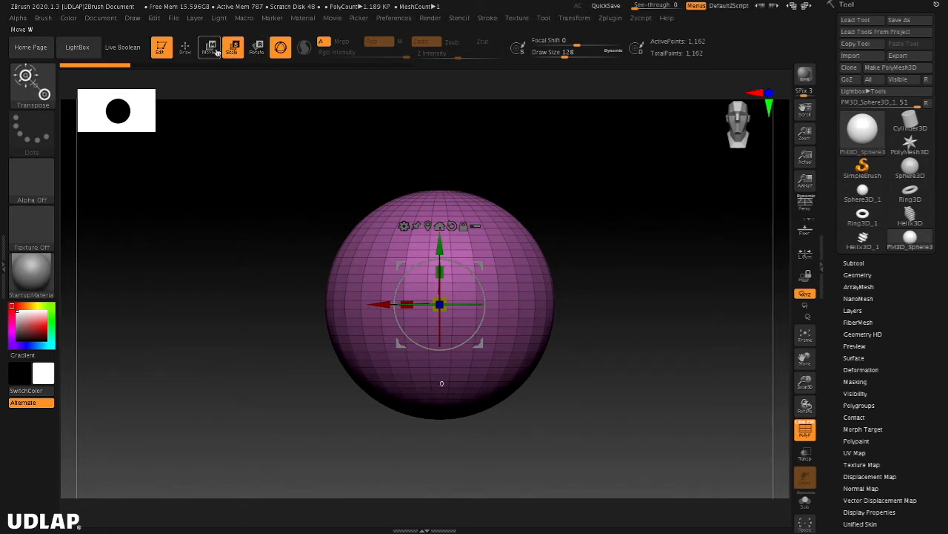
click(257, 48)
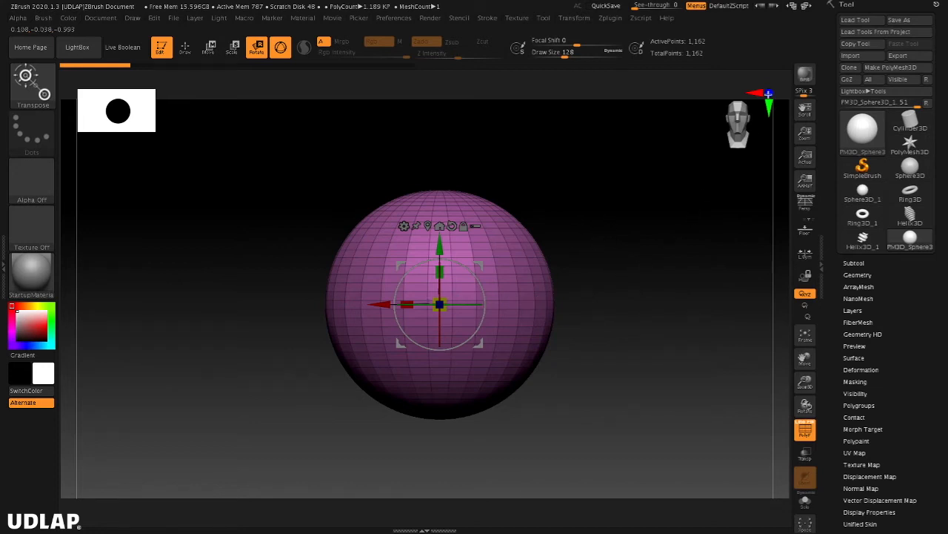
Step: View the sphere from the top and side using the orientation axes, and return to the front view
click(769, 106)
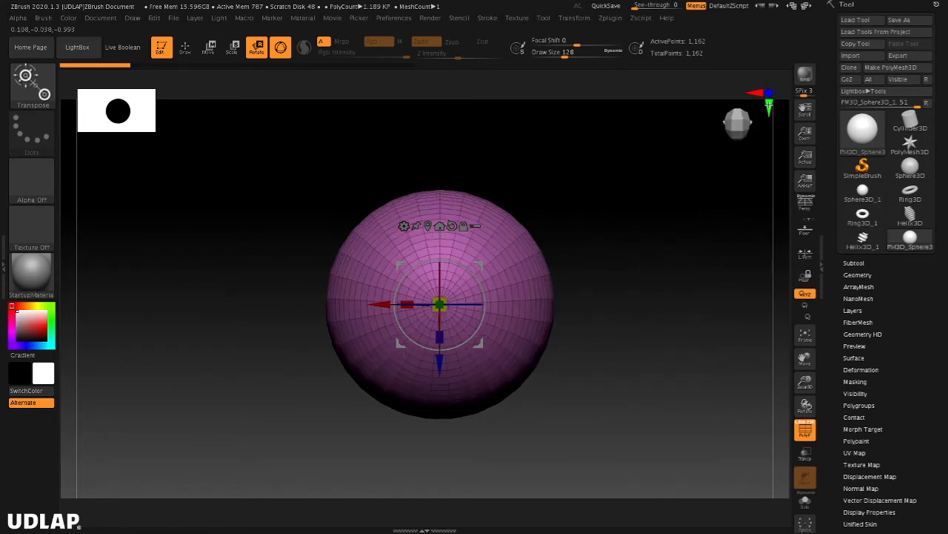
click(756, 92)
click(770, 92)
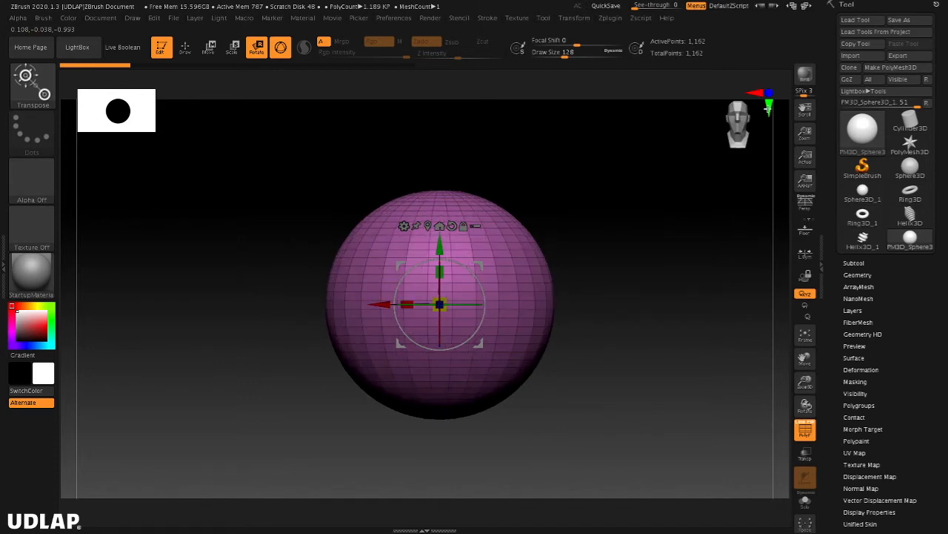
click(768, 107)
click(770, 92)
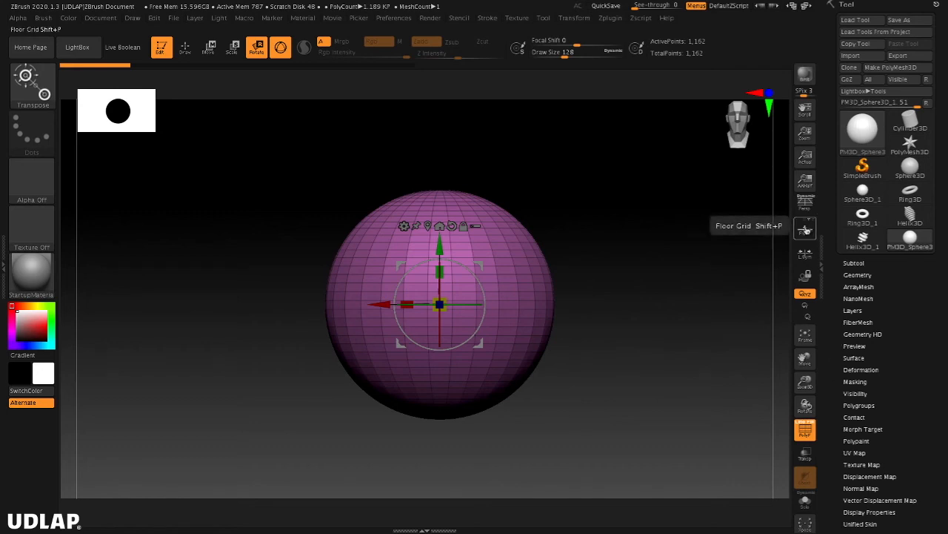
Step: Turn on the floor grid with its X, Y and Z planes and orbit to view them around the sphere
click(805, 229)
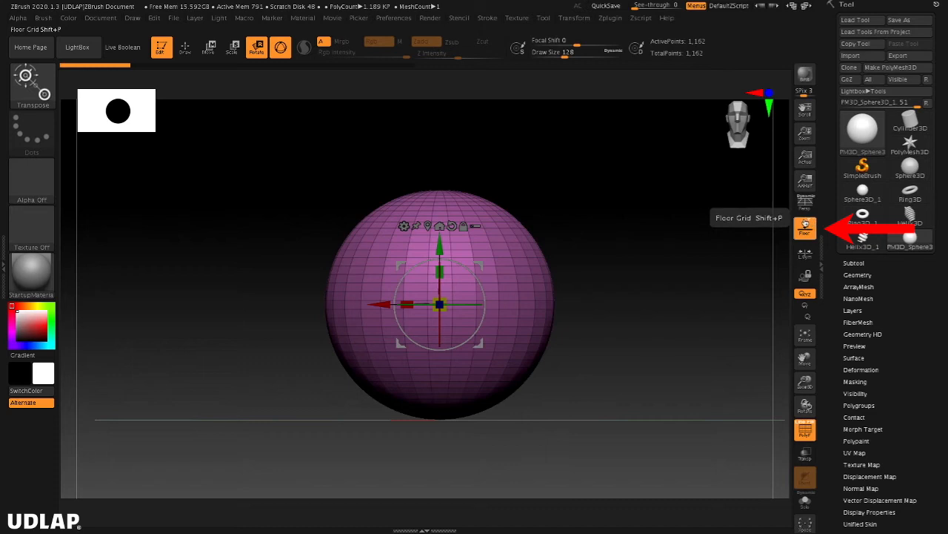
click(806, 226)
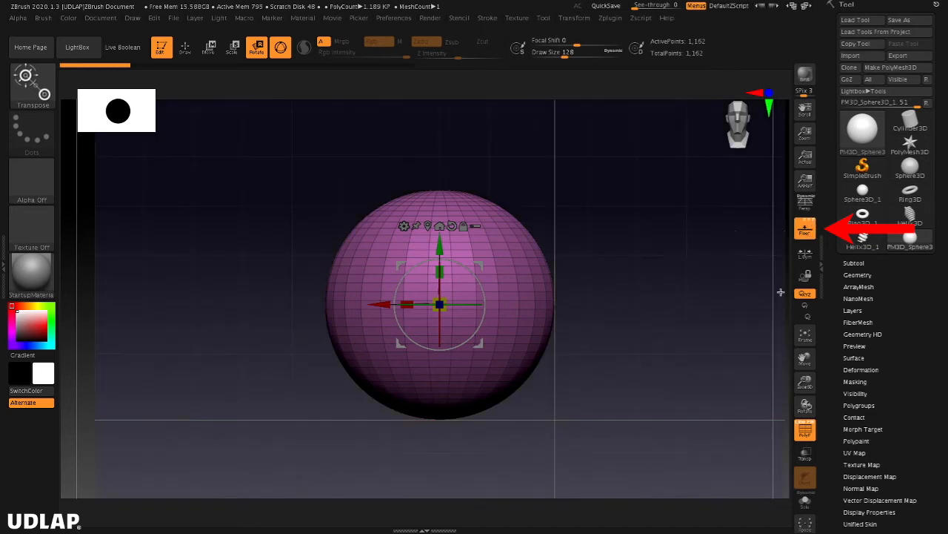
mouse_move(646, 265)
mouse_down()
mouse_move(648, 303)
mouse_move(635, 297)
mouse_move(633, 314)
mouse_move(625, 296)
mouse_move(639, 284)
mouse_move(646, 309)
mouse_move(638, 295)
mouse_up()
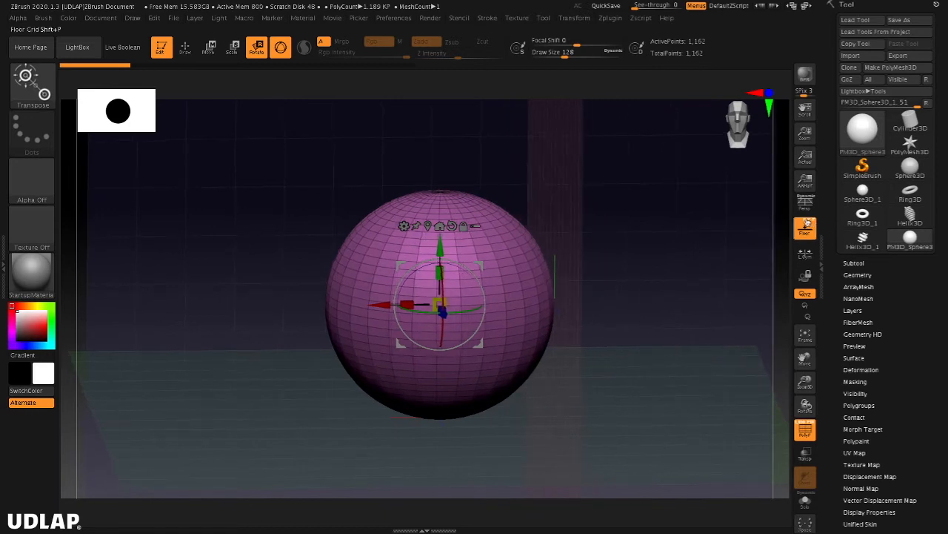
Step: Turn off the X, Y and Z grid planes one after another while orbiting around the sphere
click(805, 225)
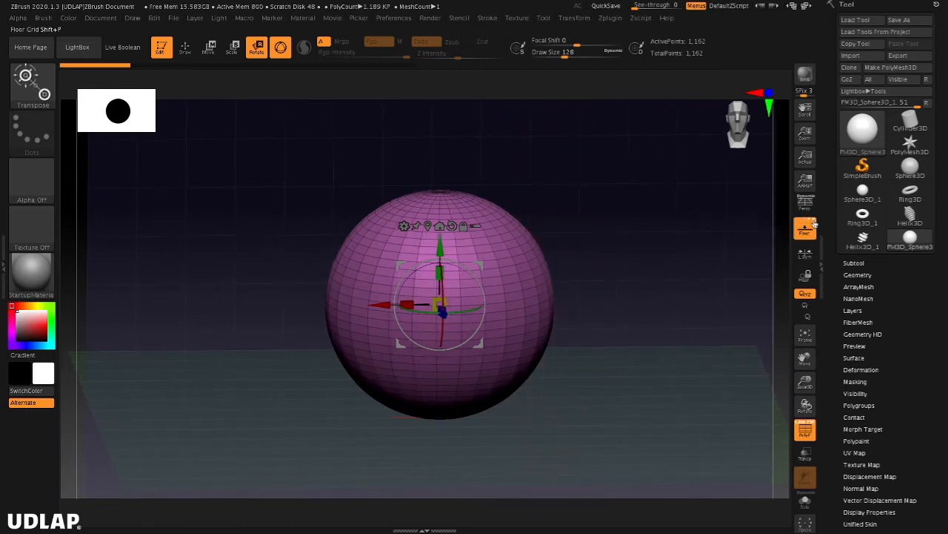
drag(672, 261, 673, 250)
click(809, 221)
click(803, 221)
mouse_move(655, 273)
mouse_down()
mouse_move(675, 276)
mouse_move(661, 275)
mouse_up()
click(804, 220)
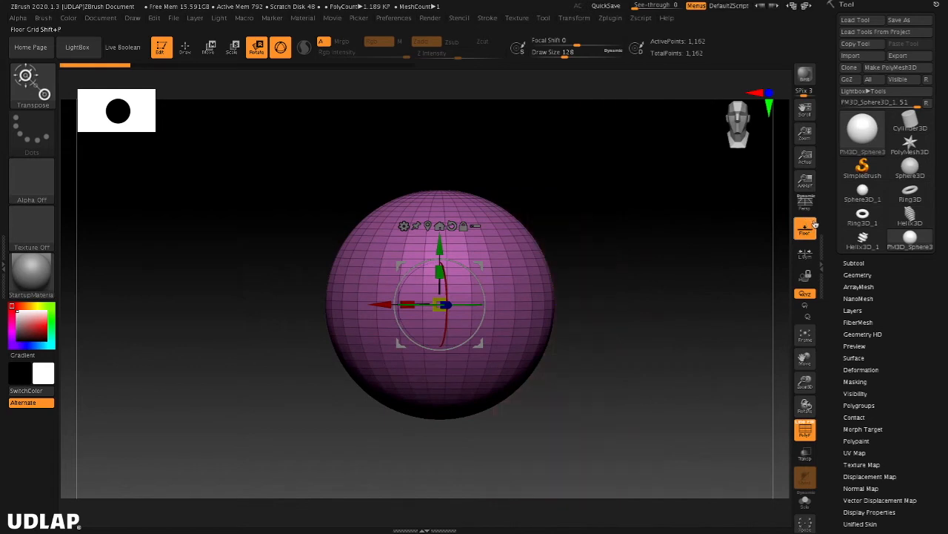
Step: Try the grid's Z plane, keep only the Y floor plane displayed, and snap the view to the front
click(813, 221)
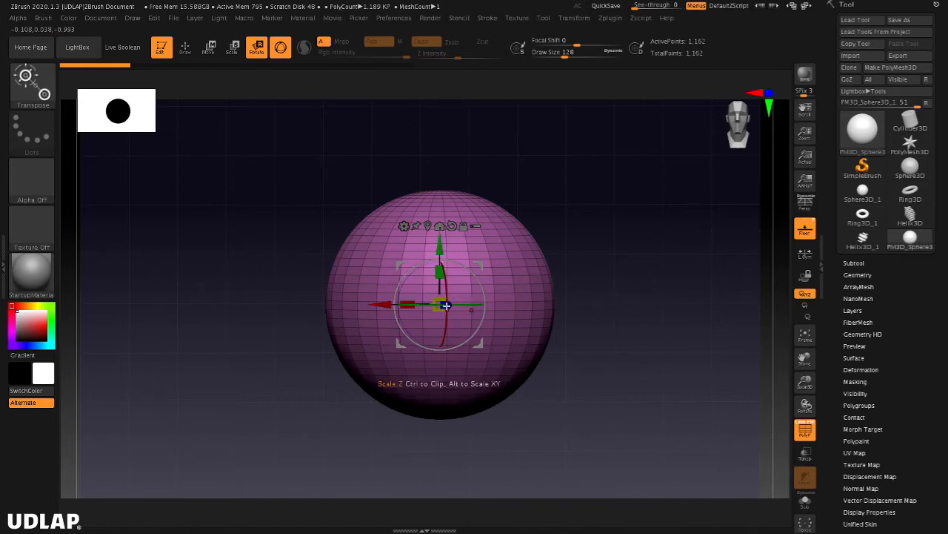
click(813, 222)
click(813, 222)
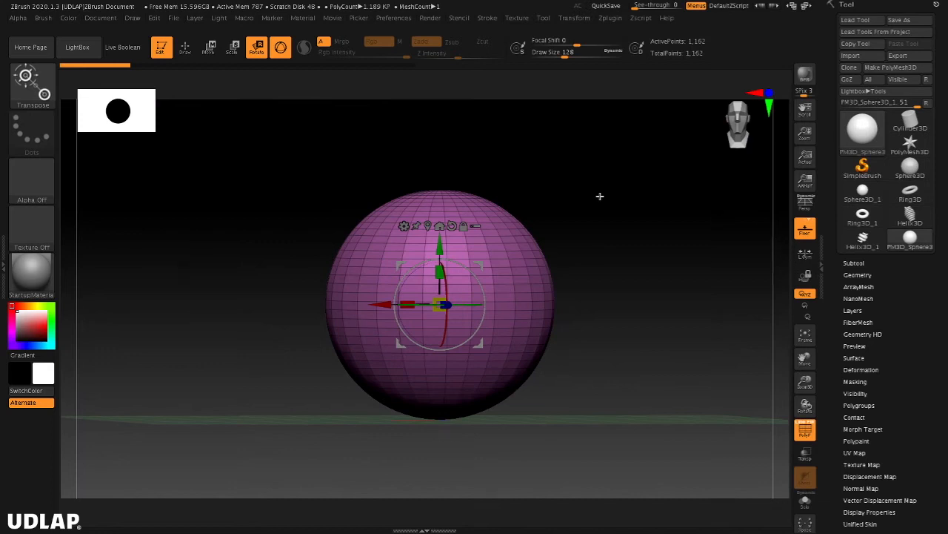
mouse_move(641, 247)
mouse_down()
mouse_move(644, 266)
mouse_move(639, 231)
mouse_move(642, 250)
mouse_up()
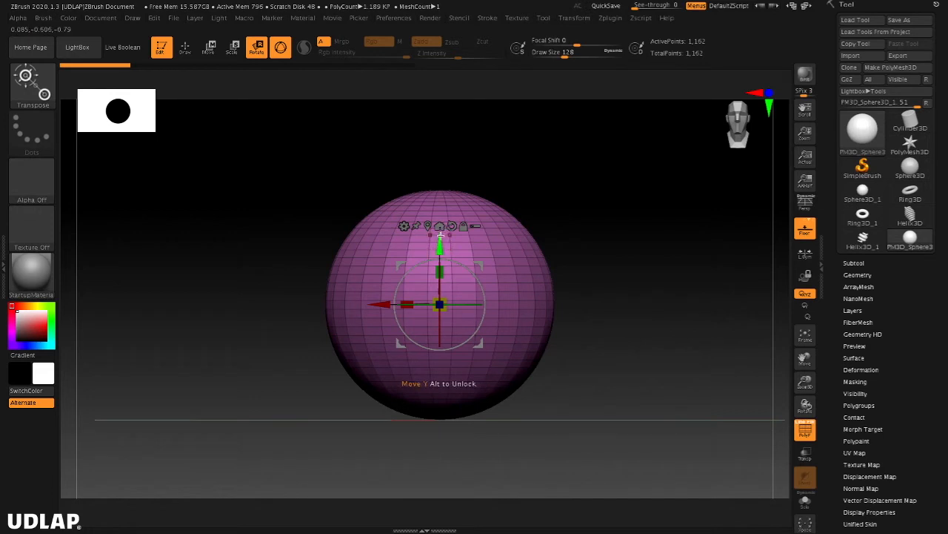
Step: Move the sphere along its Y, X and Z axes with the gizmo, switching to the side view for the Z movement
mouse_move(440, 245)
mouse_down()
mouse_move(450, 155)
mouse_move(450, 229)
mouse_move(450, 160)
mouse_move(441, 241)
mouse_move(440, 172)
mouse_move(445, 239)
mouse_up()
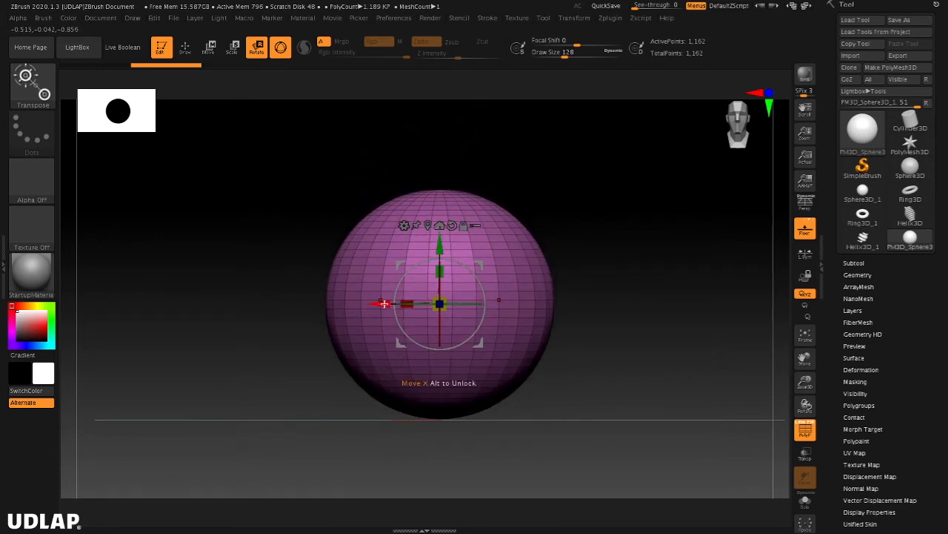
mouse_move(385, 303)
mouse_down()
mouse_move(271, 303)
mouse_move(402, 303)
mouse_move(242, 303)
mouse_move(404, 303)
mouse_move(279, 303)
mouse_move(359, 318)
mouse_move(415, 311)
mouse_move(281, 311)
mouse_move(382, 319)
mouse_up()
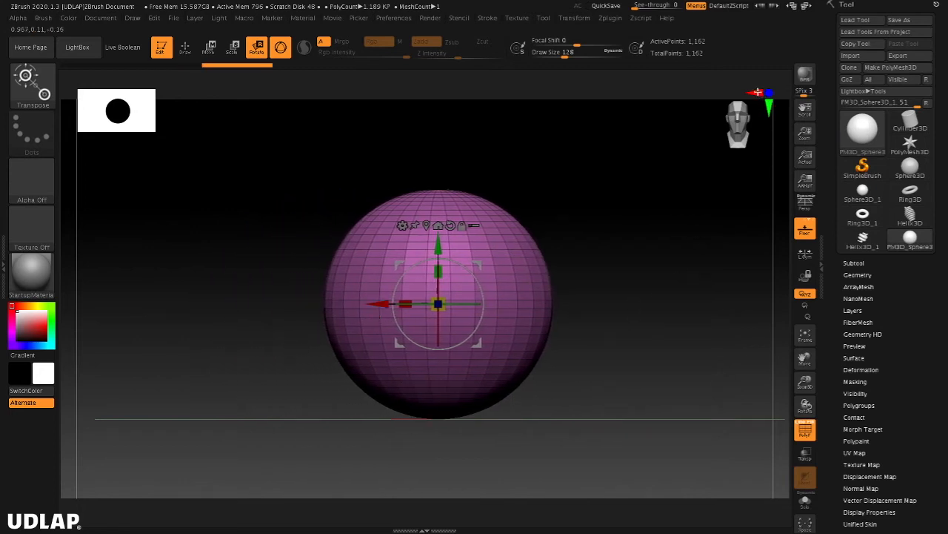
click(759, 92)
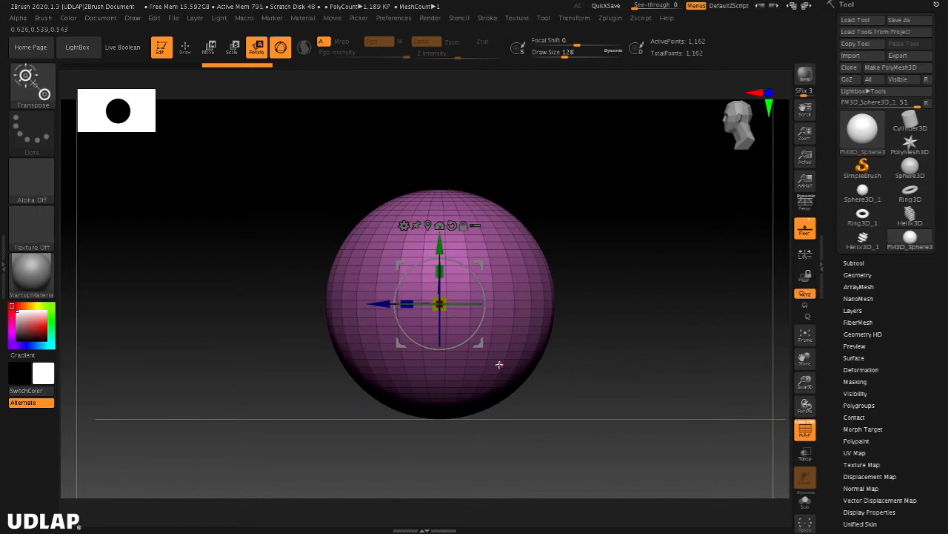
drag(380, 303, 340, 325)
click(768, 94)
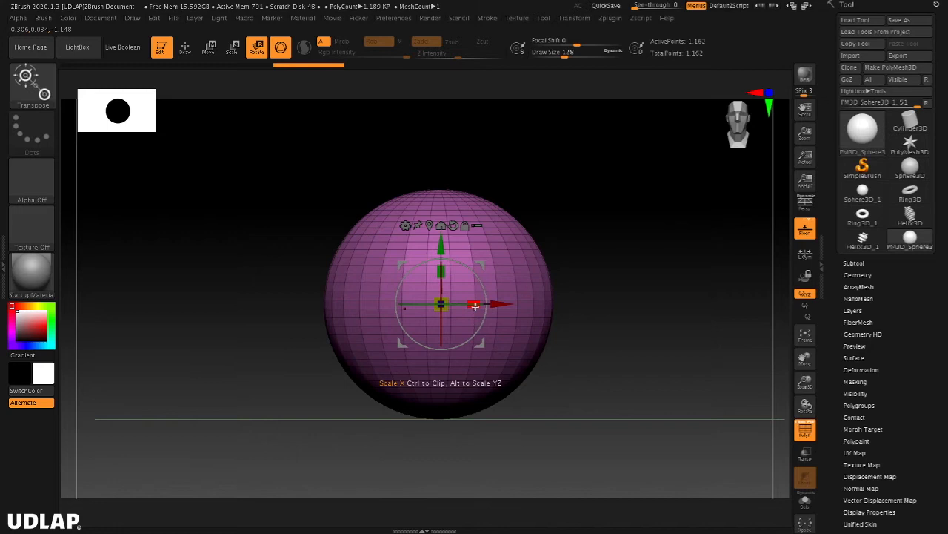
Step: Stretch the sphere along X into a wide ellipsoid and adjust its height by scaling along Y
drag(669, 271, 646, 311)
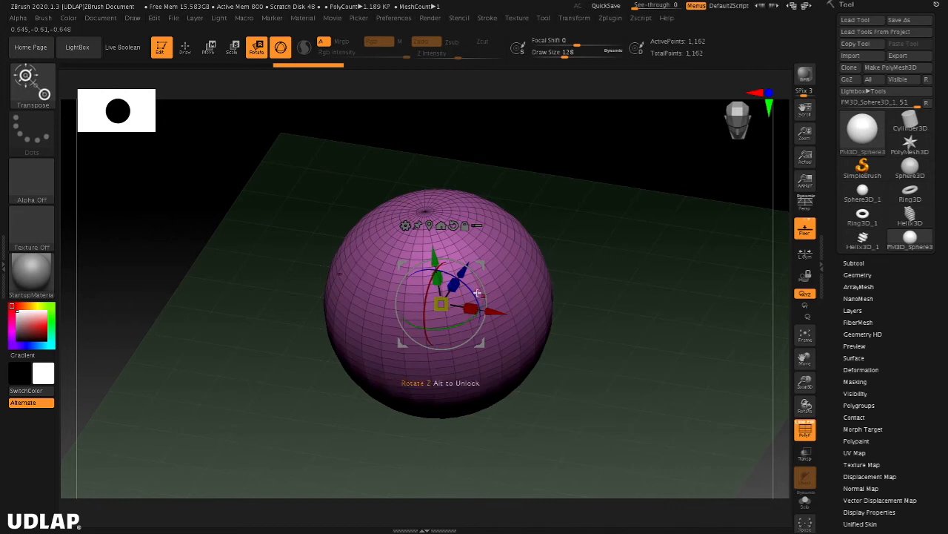
click(769, 94)
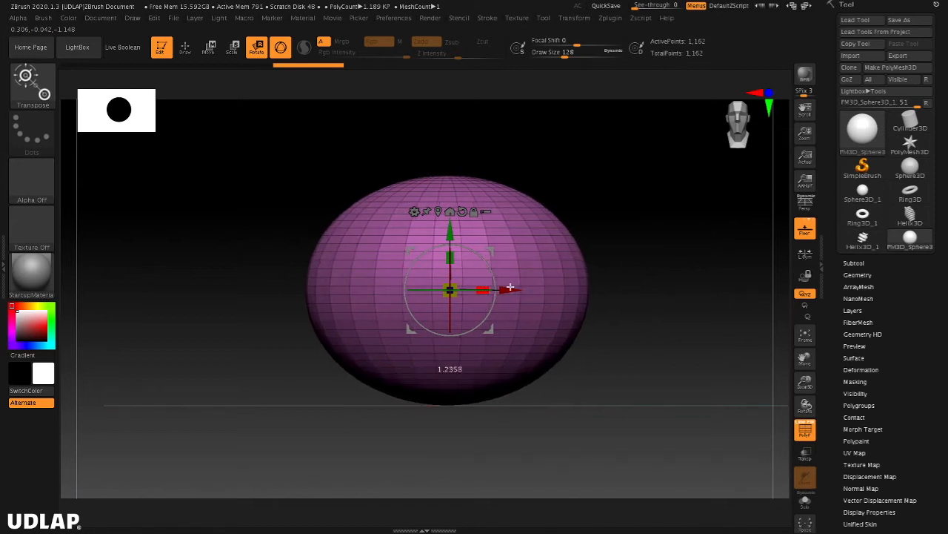
drag(580, 286, 549, 294)
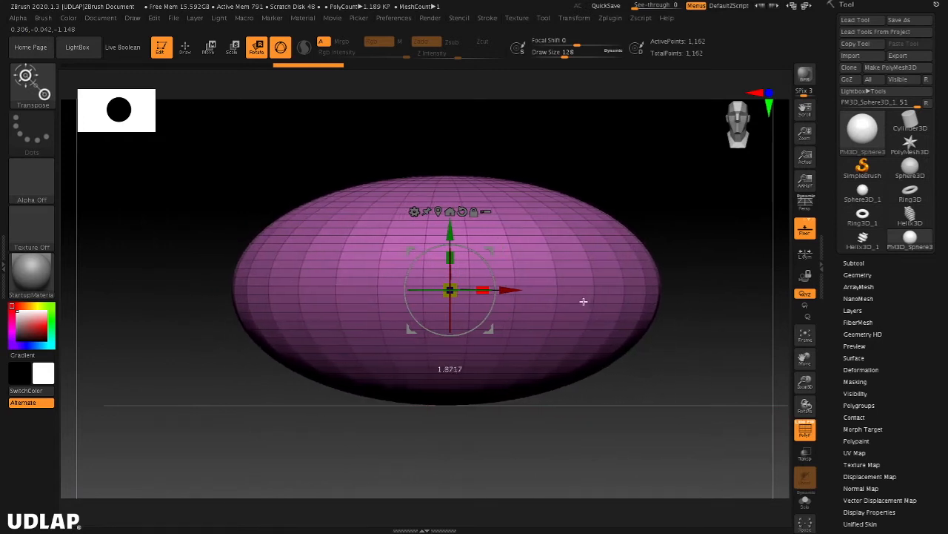
drag(556, 306, 578, 301)
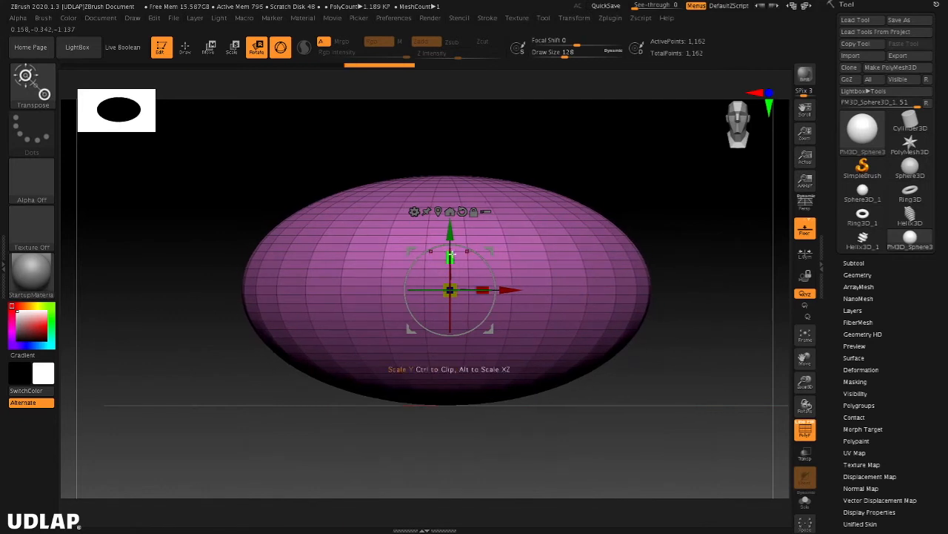
drag(450, 245, 455, 280)
drag(454, 246, 455, 283)
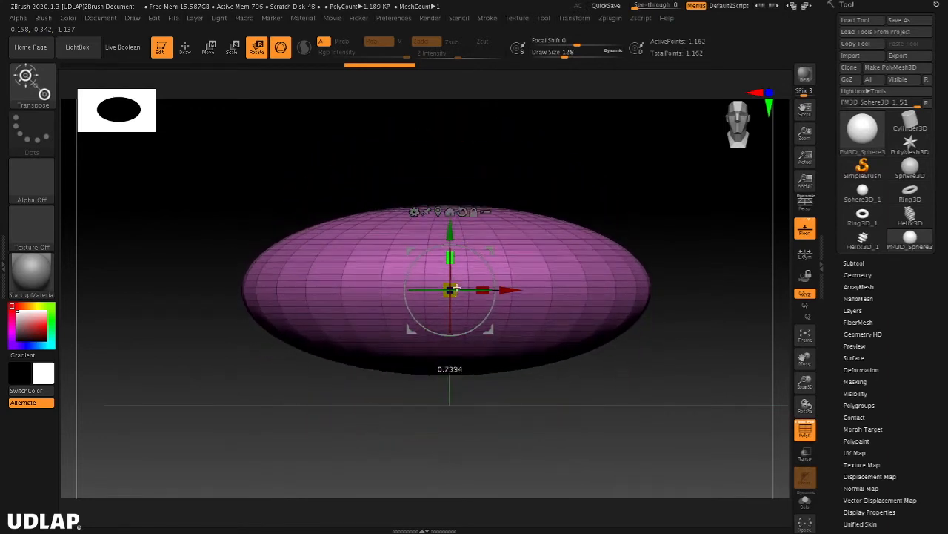
mouse_move(460, 220)
mouse_down()
mouse_move(458, 211)
mouse_move(461, 231)
mouse_up()
Step: Stretch the ellipsoid along Z and return it to a centred front view
drag(696, 366, 658, 398)
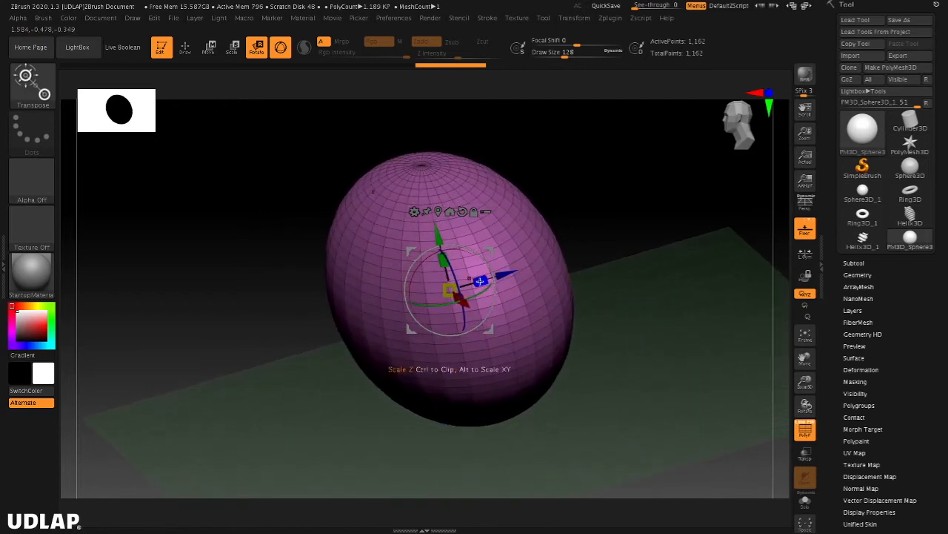
drag(533, 263, 554, 260)
drag(672, 404, 683, 362)
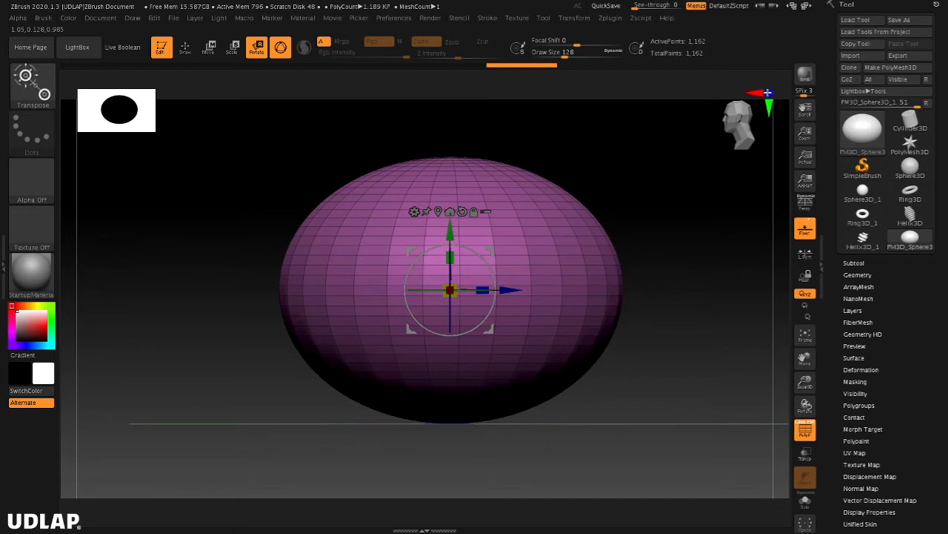
click(767, 93)
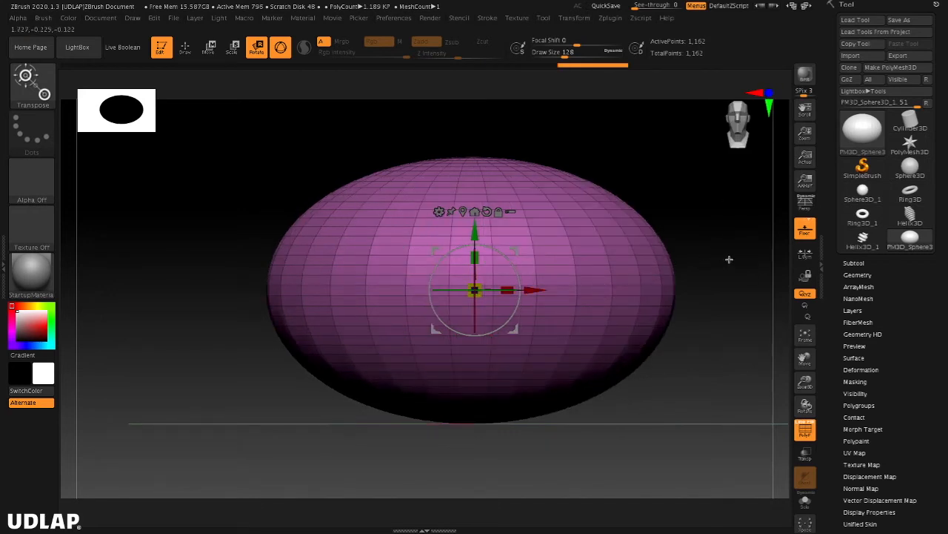
alt+drag(698, 378, 663, 378)
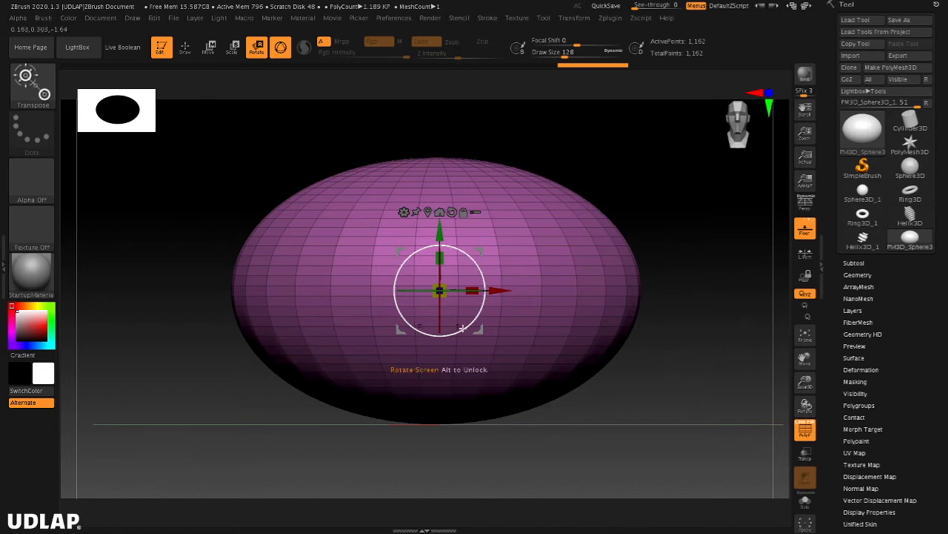
Step: Try rotating the ellipsoid around its X axis with symmetry active and undo the last rotation
drag(654, 210, 678, 204)
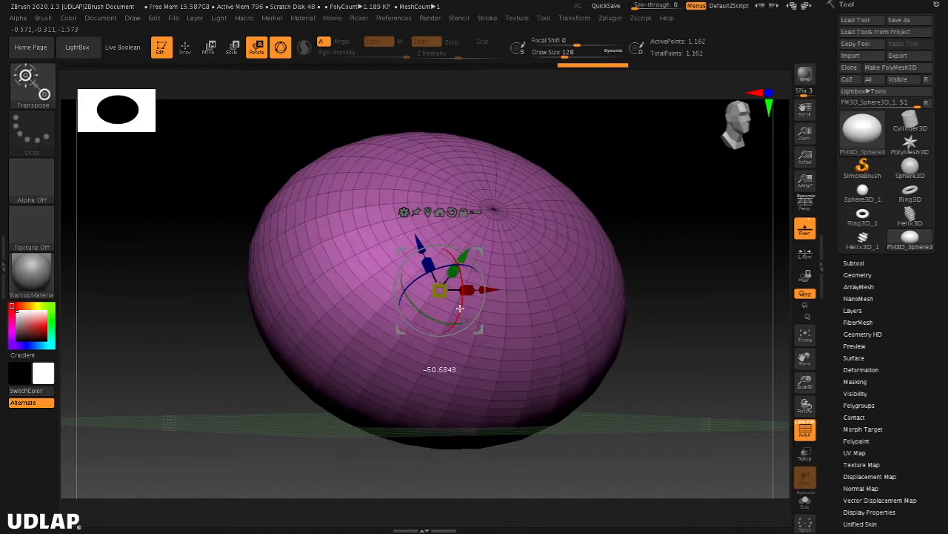
drag(461, 287, 426, 261)
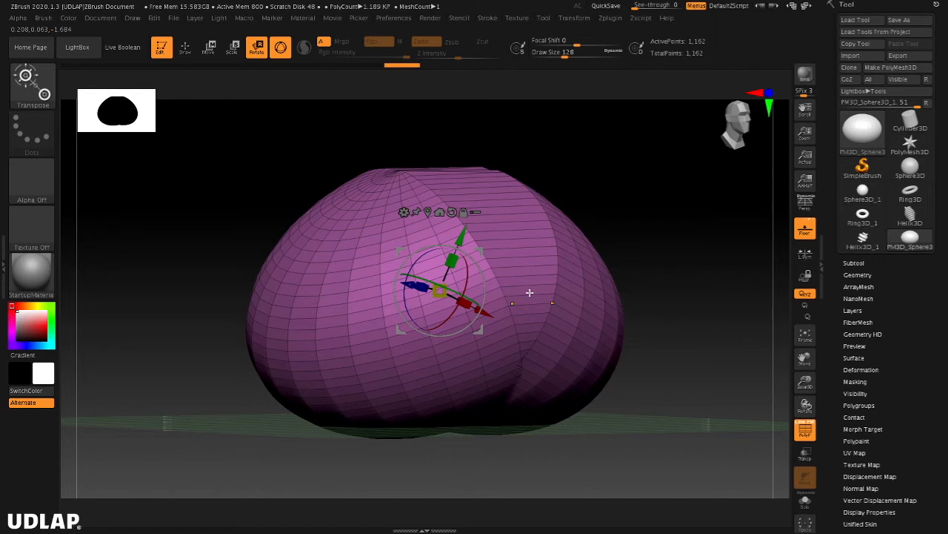
key(ctrl+z)
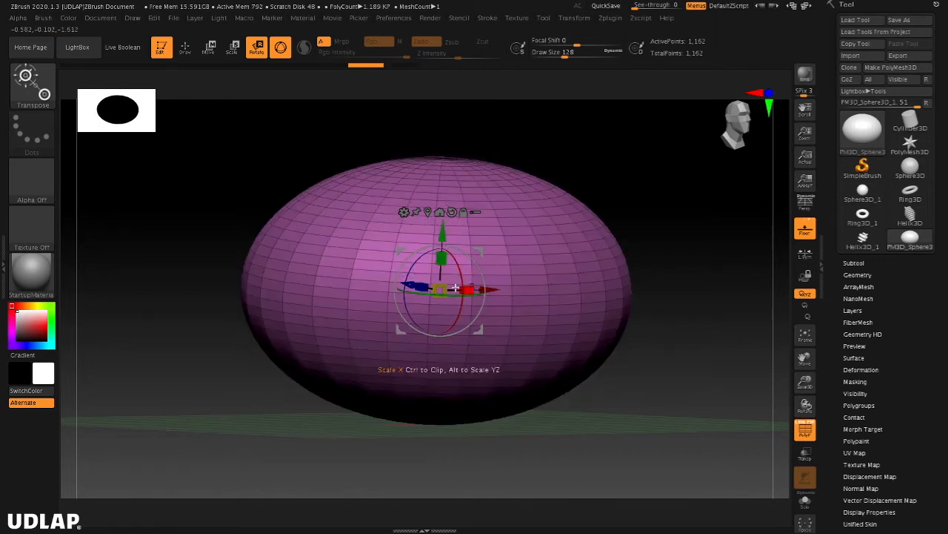
Step: Turn off symmetry, rotate the ellipsoid around its gizmo axes, and view it from the top
key(x)
drag(419, 260, 475, 280)
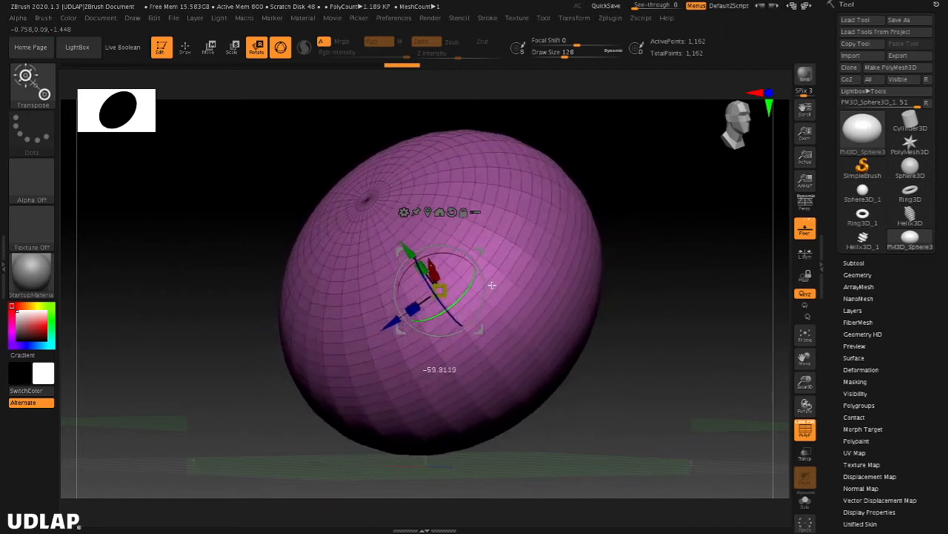
click(760, 121)
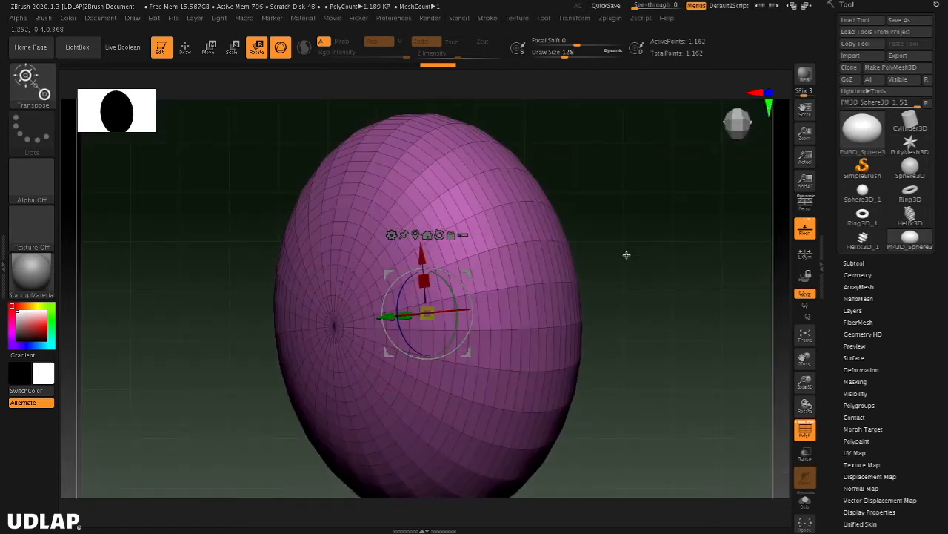
Step: Shrink the rotated ellipsoid along its local X axis and return to the front view
drag(633, 320, 675, 271)
drag(430, 279, 425, 334)
drag(663, 393, 669, 375)
click(770, 95)
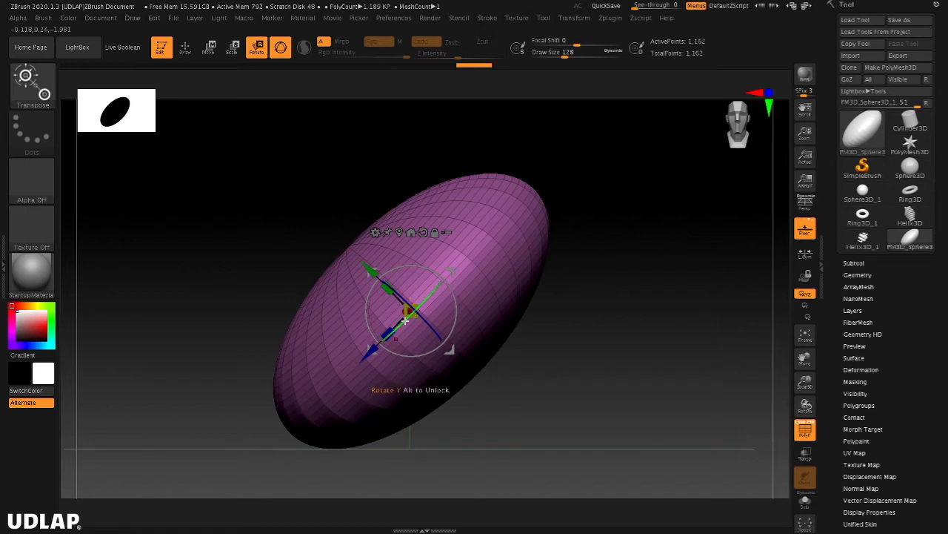
Step: Rewind the undo history to the undeformed round sphere and centre it in the view
drag(477, 68, 122, 83)
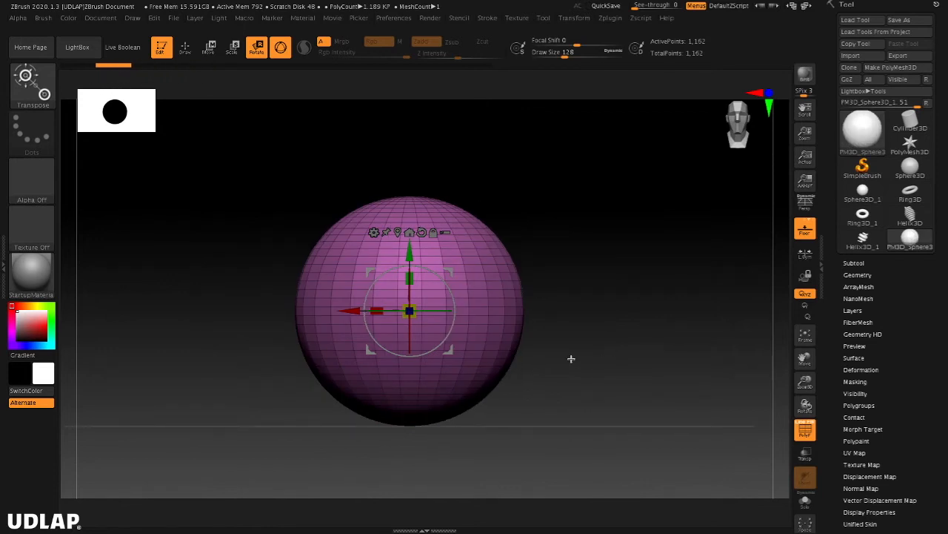
alt+drag(614, 323, 669, 364)
mouse_move(661, 323)
alt+mouse_down()
mouse_move(640, 331)
mouse_move(647, 324)
alt+mouse_up()
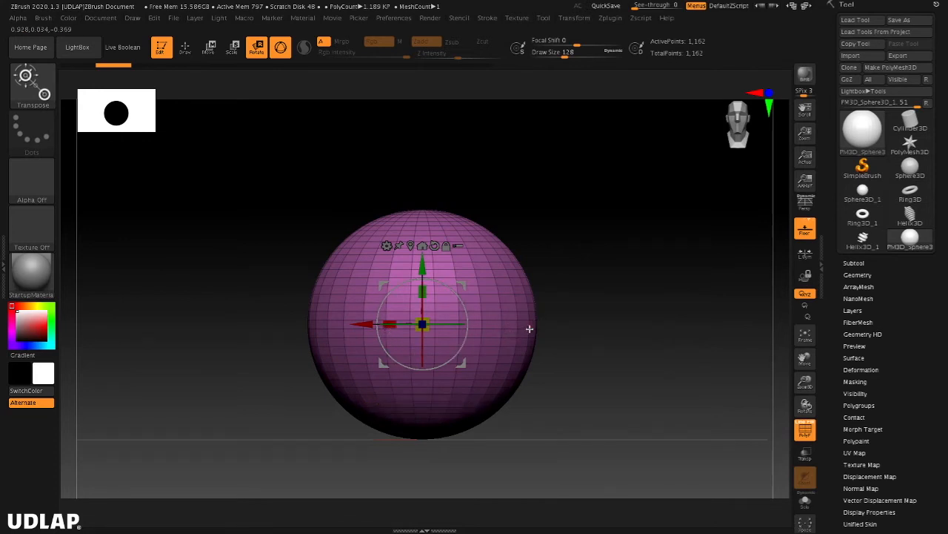
Step: Narrow the sphere along X into an upright ellipsoid and scale it uniformly to about 0.87
drag(390, 326, 459, 330)
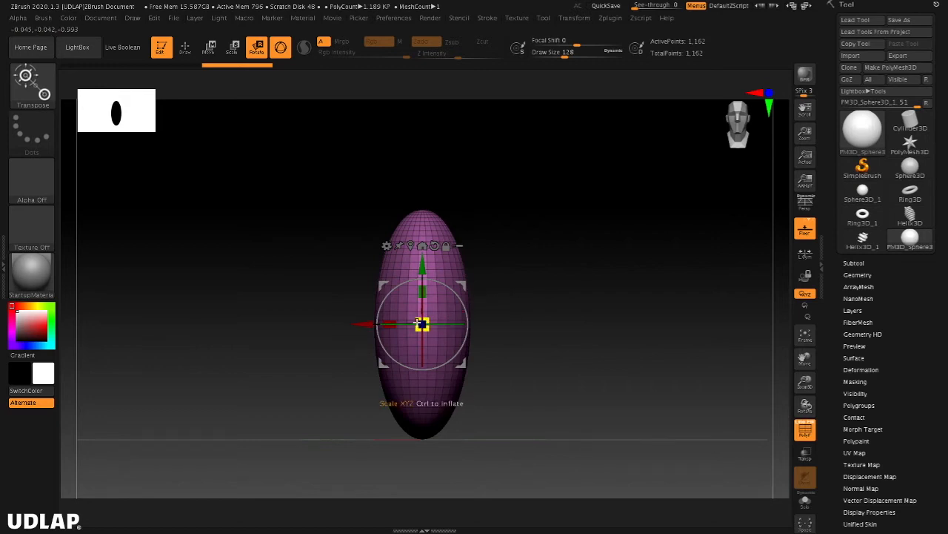
drag(426, 319, 403, 355)
drag(474, 302, 404, 365)
drag(444, 331, 428, 351)
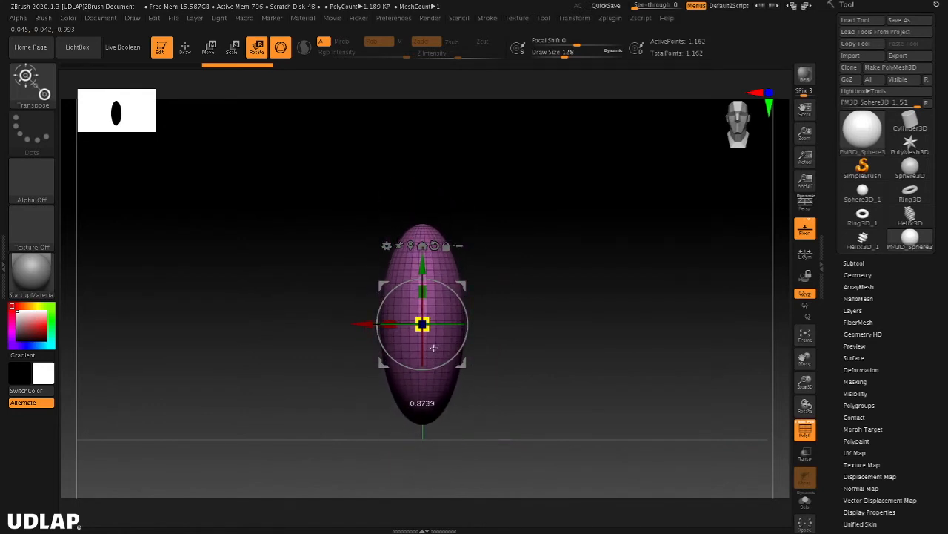
drag(434, 346, 429, 351)
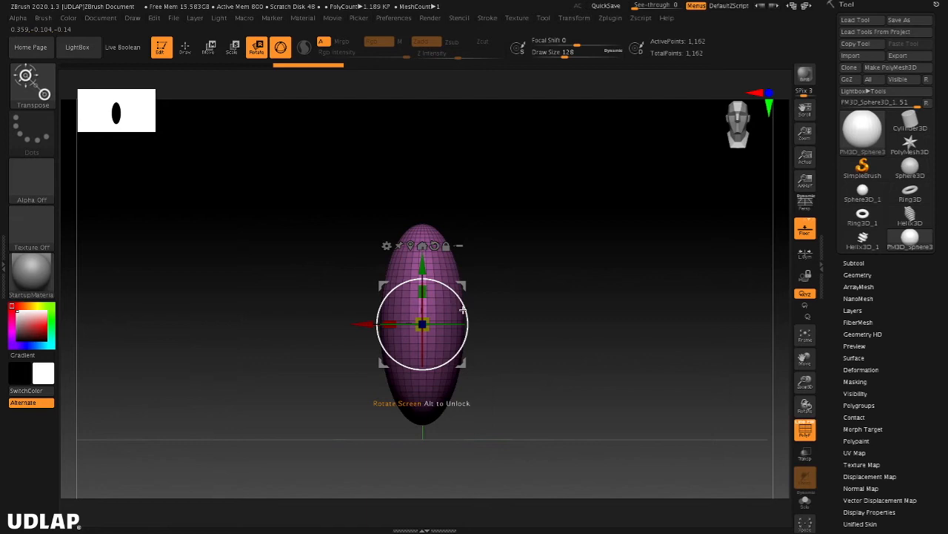
Step: Try rotating and moving the ellipsoid in the screen plane, and undo both transformations
drag(464, 307, 473, 337)
key(ctrl+z)
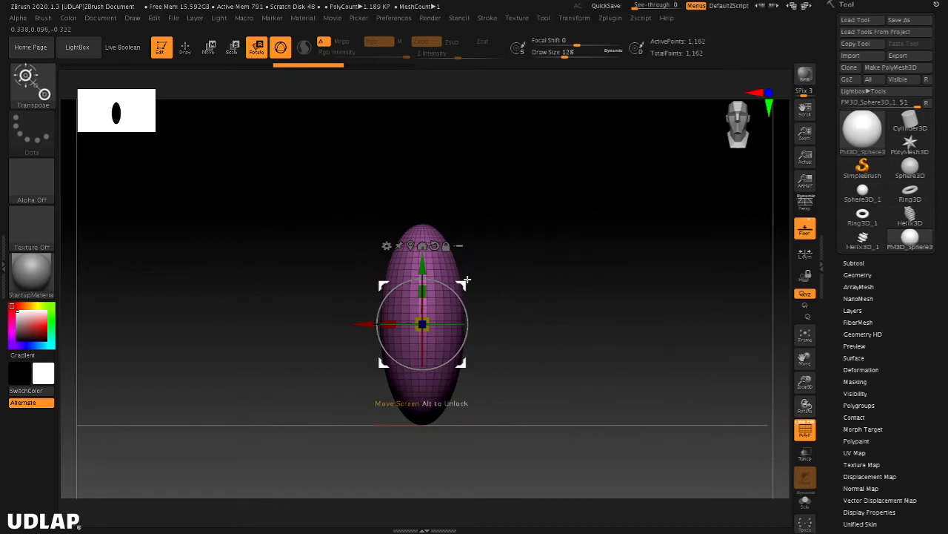
drag(460, 284, 637, 218)
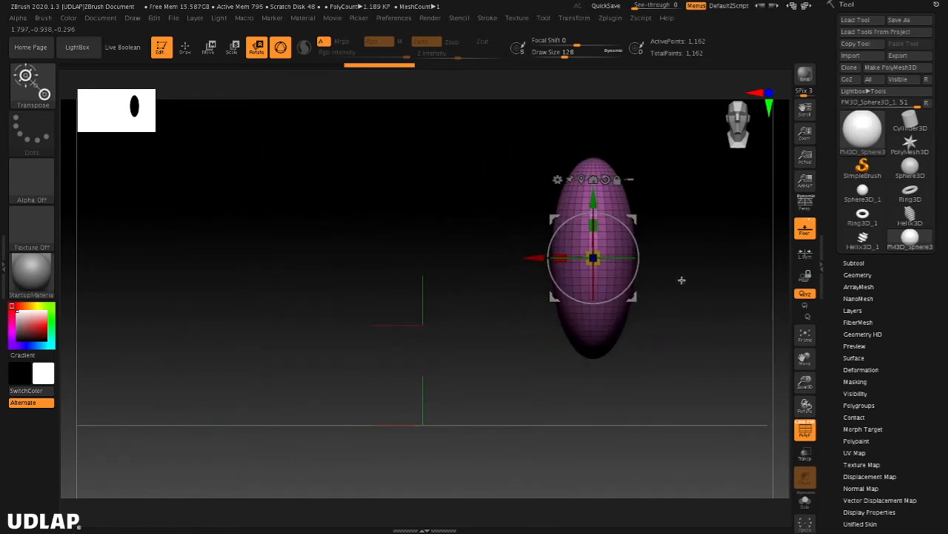
key(ctrl+z)
key(ctrl+z)
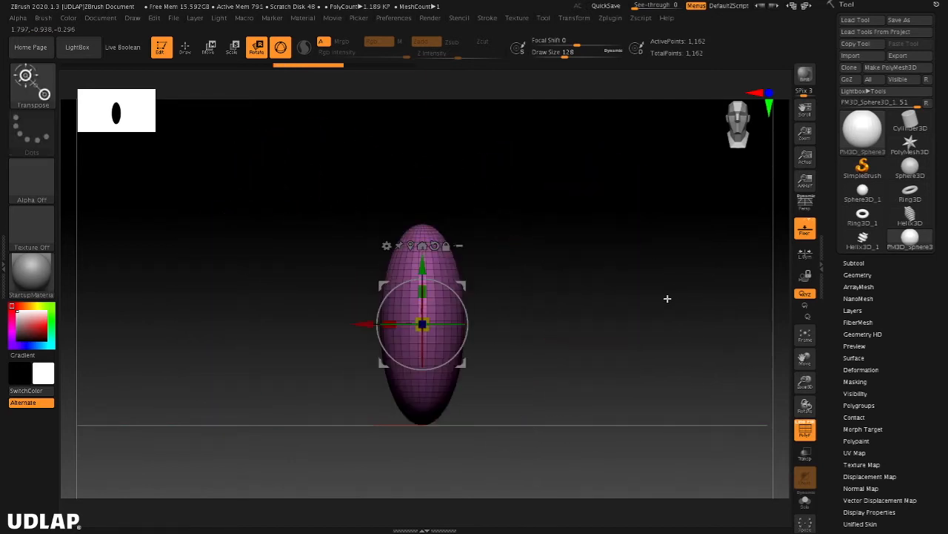
Step: Move the ellipsoid slightly along Y and X with the axis arrows, and shift it freely in the screen plane
mouse_move(422, 264)
mouse_down()
mouse_move(421, 215)
mouse_move(421, 266)
mouse_up()
drag(362, 322, 347, 327)
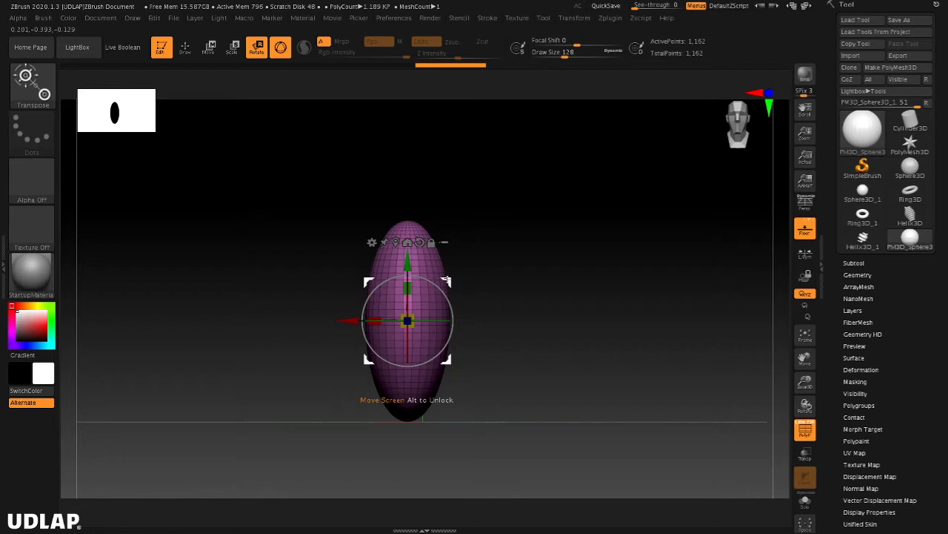
mouse_move(447, 279)
mouse_down()
mouse_move(662, 202)
mouse_move(601, 275)
mouse_move(355, 242)
mouse_move(552, 263)
mouse_move(413, 247)
mouse_move(637, 198)
mouse_move(636, 315)
mouse_move(346, 254)
mouse_move(472, 382)
mouse_move(490, 350)
mouse_move(403, 260)
mouse_move(585, 219)
mouse_move(426, 317)
mouse_move(589, 341)
mouse_move(437, 282)
mouse_up()
Step: Orbit around the ellipsoid, try a screen-plane rotation from the angled view, undo it, and return to the front view
drag(606, 301, 633, 307)
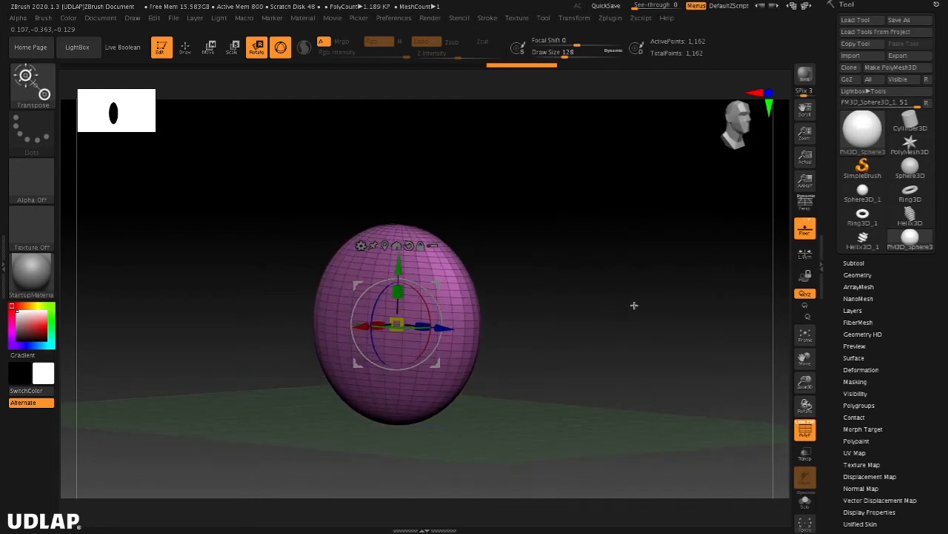
mouse_move(437, 297)
mouse_down()
mouse_move(320, 277)
mouse_move(340, 199)
mouse_move(580, 234)
mouse_move(557, 349)
mouse_move(461, 241)
mouse_move(483, 232)
mouse_move(479, 261)
mouse_up()
key(ctrl+z)
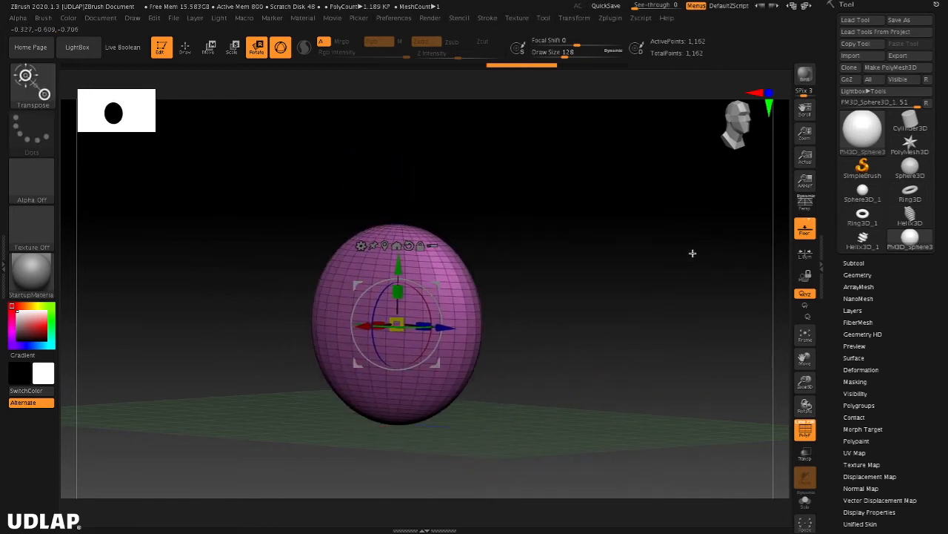
click(769, 92)
Step: Reposition the ellipsoid in the view and rotate it slightly in the screen plane with the gizmo's outer ring
alt+drag(553, 327, 628, 312)
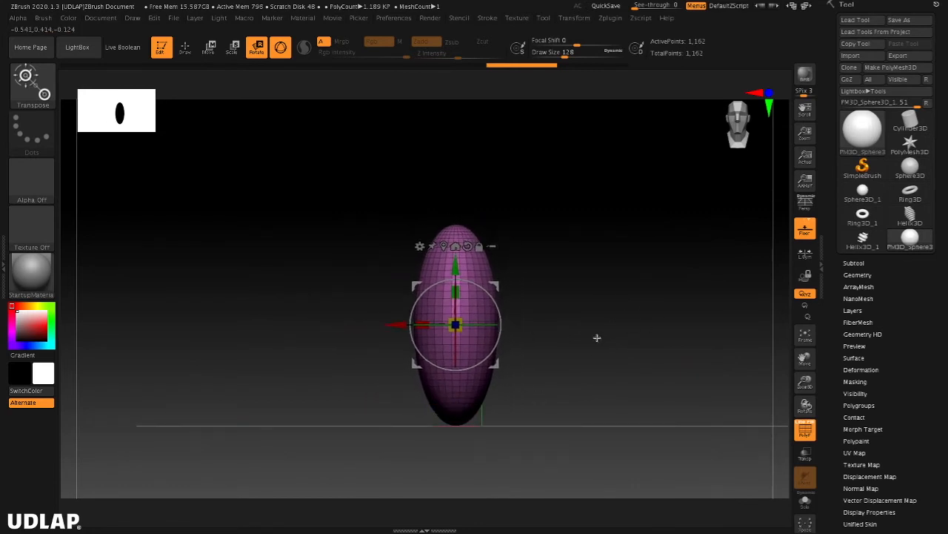
alt+drag(623, 315, 571, 343)
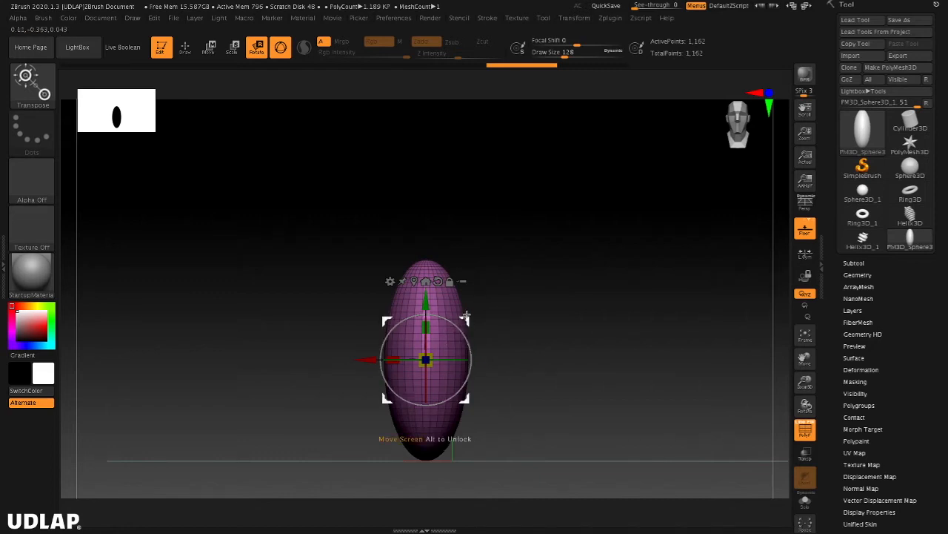
drag(463, 337, 472, 369)
drag(469, 330, 471, 327)
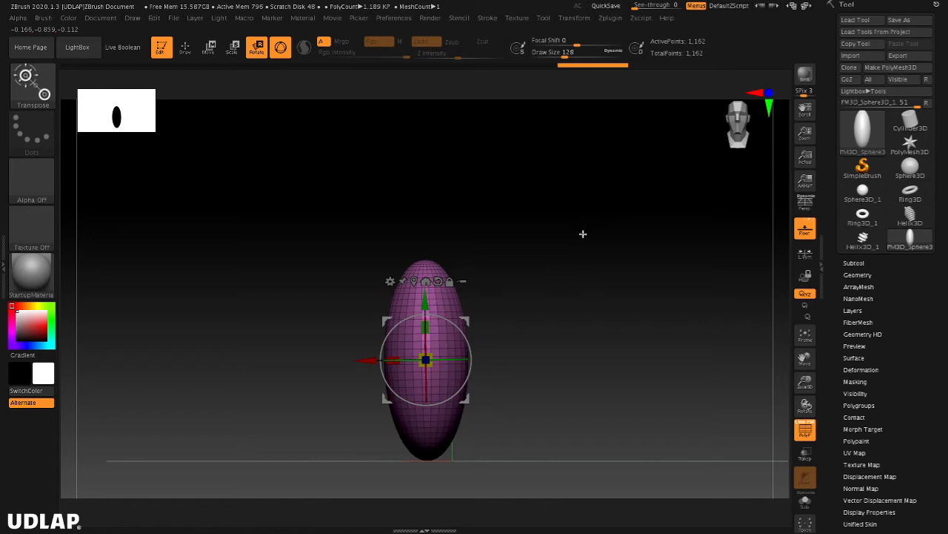
Step: Unlock the gizmo, try moving it in the screen plane, and undo that move
drag(572, 285, 624, 275)
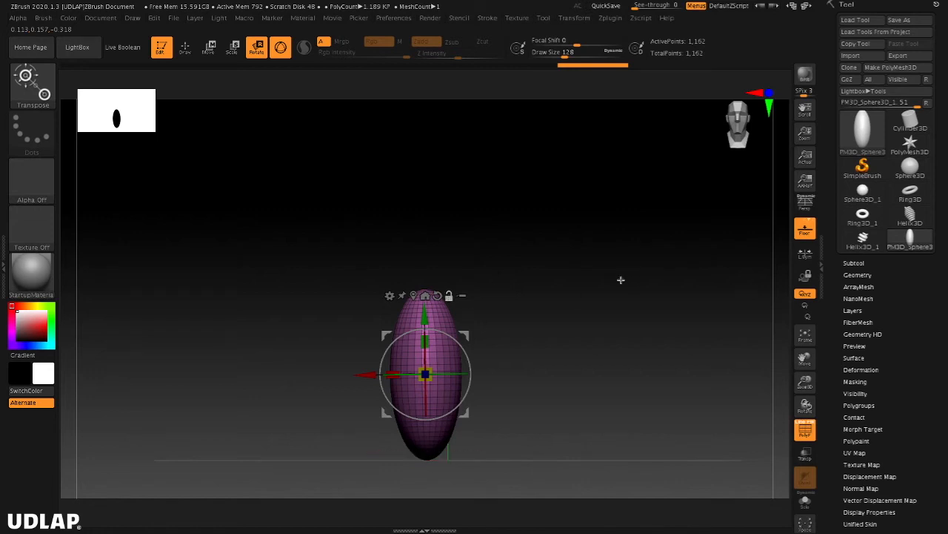
drag(464, 334, 492, 221)
key(ctrl+z)
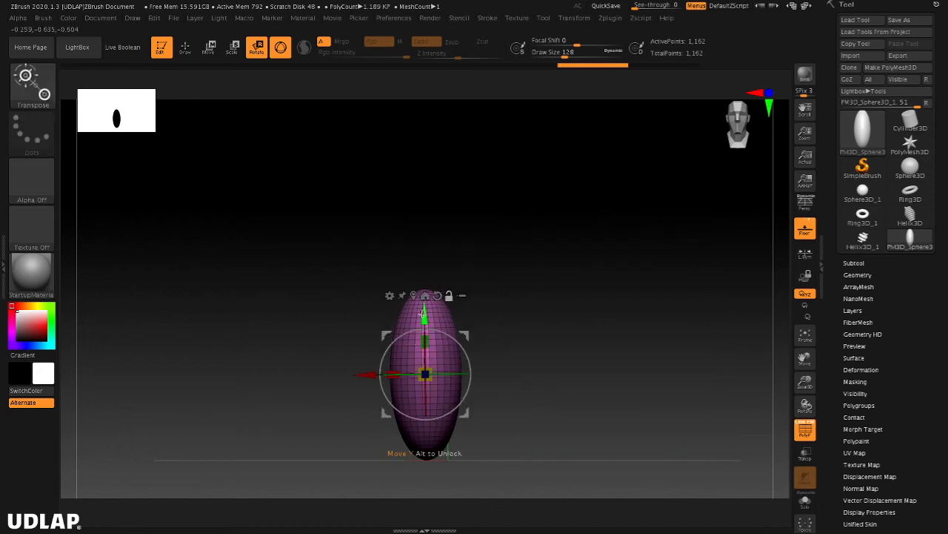
Step: Move only the gizmo to the ellipsoid's upper end and rotate the ellipsoid in the screen plane around that pivot
alt+drag(424, 317, 481, 230)
alt+drag(448, 286, 476, 287)
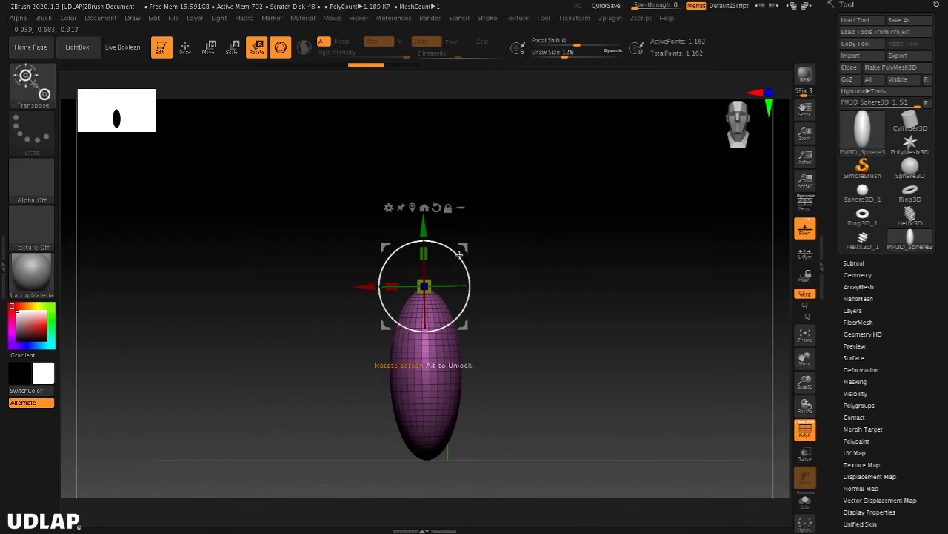
drag(459, 253, 535, 191)
mouse_move(591, 239)
mouse_down()
mouse_move(605, 265)
mouse_move(661, 248)
mouse_move(662, 264)
mouse_move(637, 277)
mouse_up()
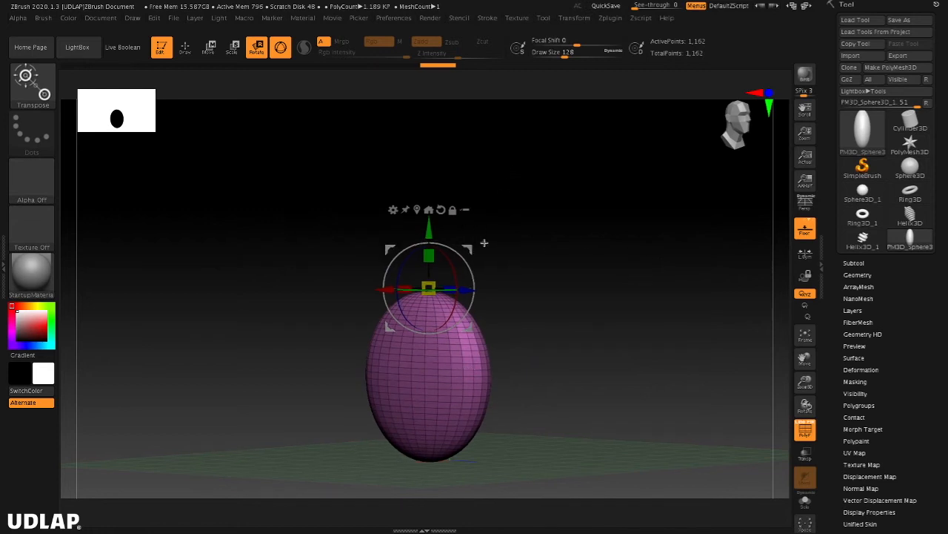
Step: Place the unlocked gizmo outside the ellipsoid, above its upper end, and tilt the ellipsoid around that pivot from the front view
drag(484, 236, 522, 219)
drag(626, 246, 604, 254)
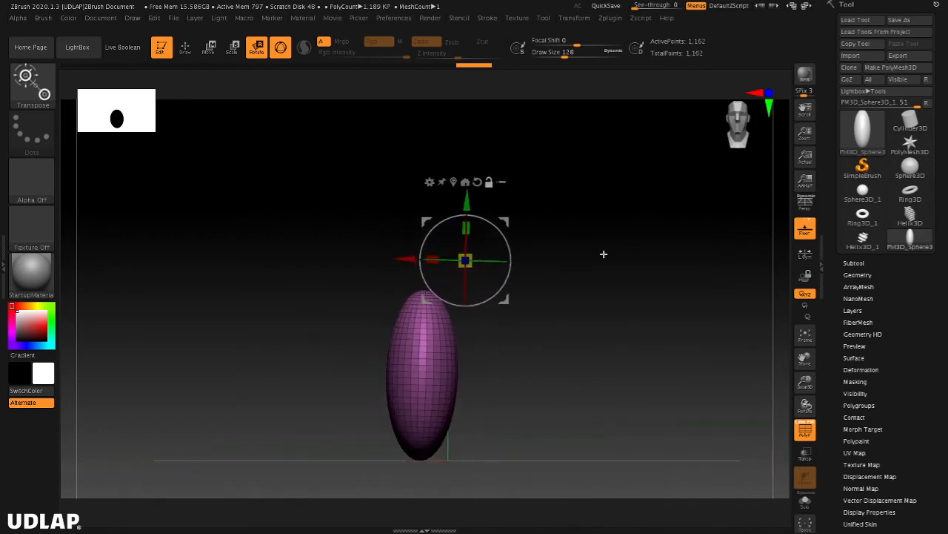
drag(496, 226, 533, 251)
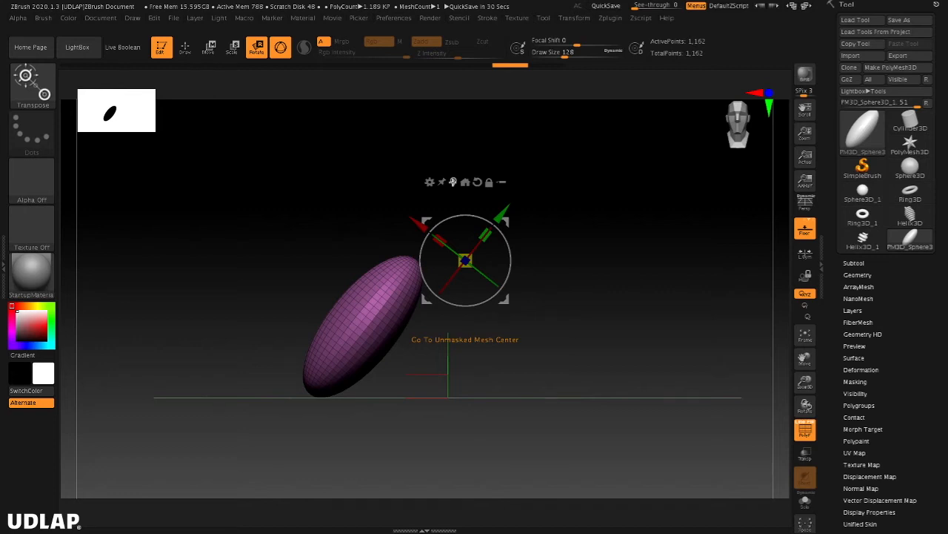
Step: Return the gizmo to the unmasked mesh center and check its placement from an angled and the front view
click(453, 183)
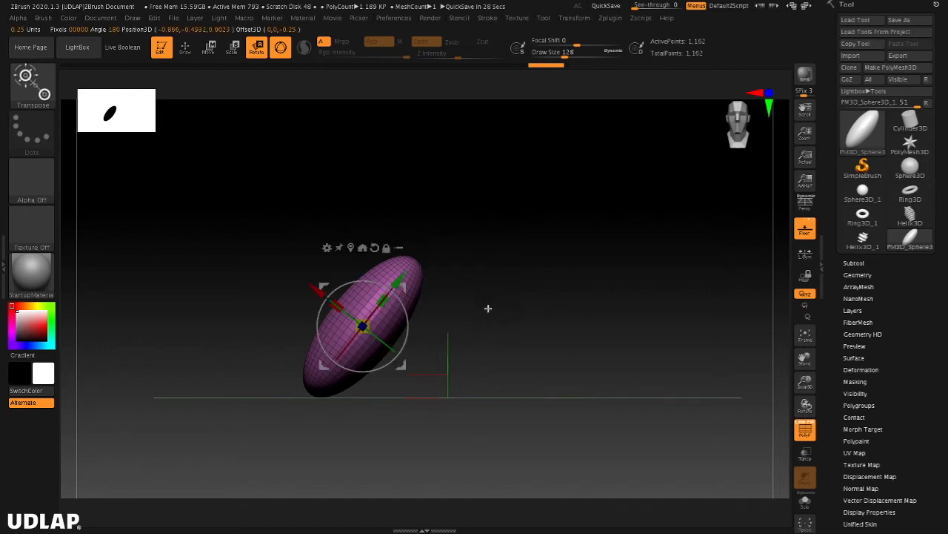
mouse_move(484, 204)
mouse_down()
mouse_move(542, 241)
mouse_move(504, 241)
mouse_move(465, 207)
mouse_move(479, 222)
mouse_move(548, 224)
mouse_move(494, 225)
mouse_move(472, 195)
mouse_move(527, 225)
mouse_move(494, 223)
mouse_move(472, 186)
mouse_move(518, 227)
mouse_move(464, 197)
mouse_move(515, 223)
mouse_move(481, 214)
mouse_up()
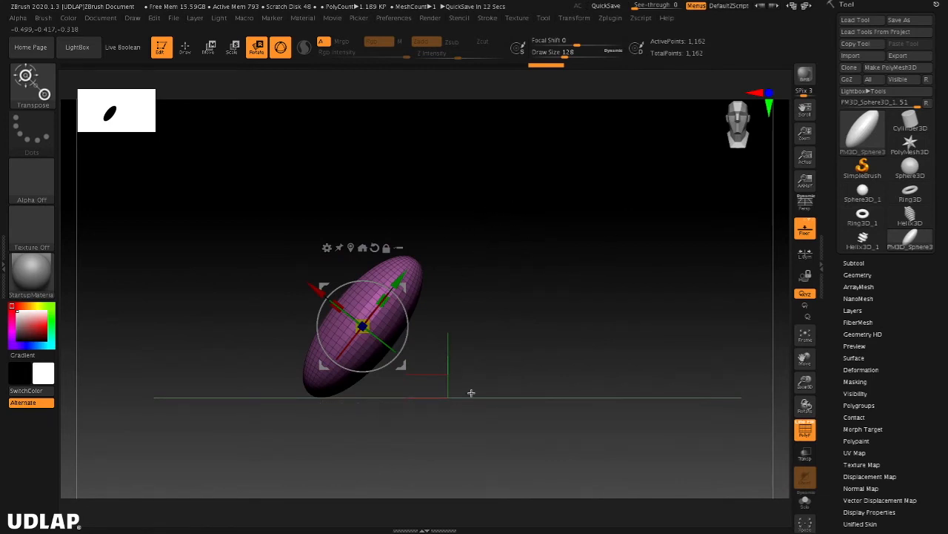
drag(542, 324, 447, 358)
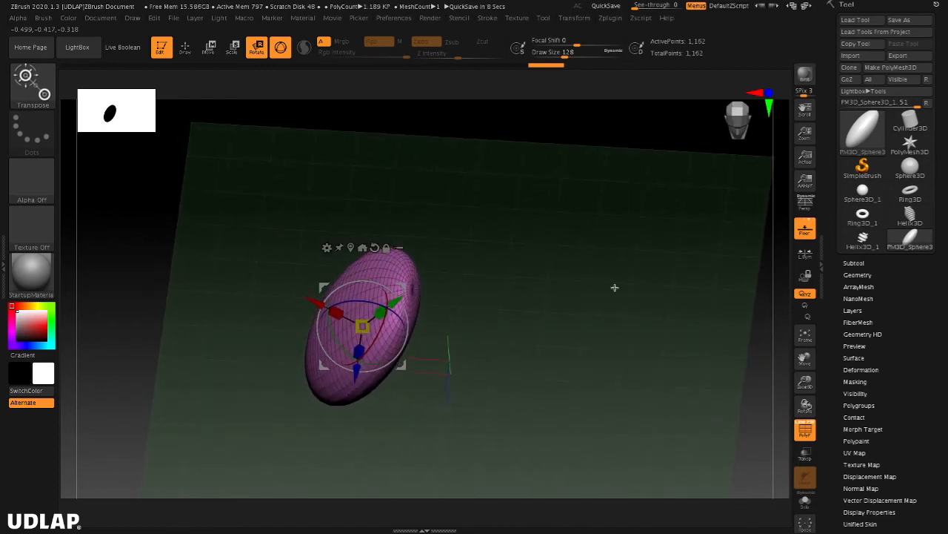
shift+drag(630, 328, 631, 290)
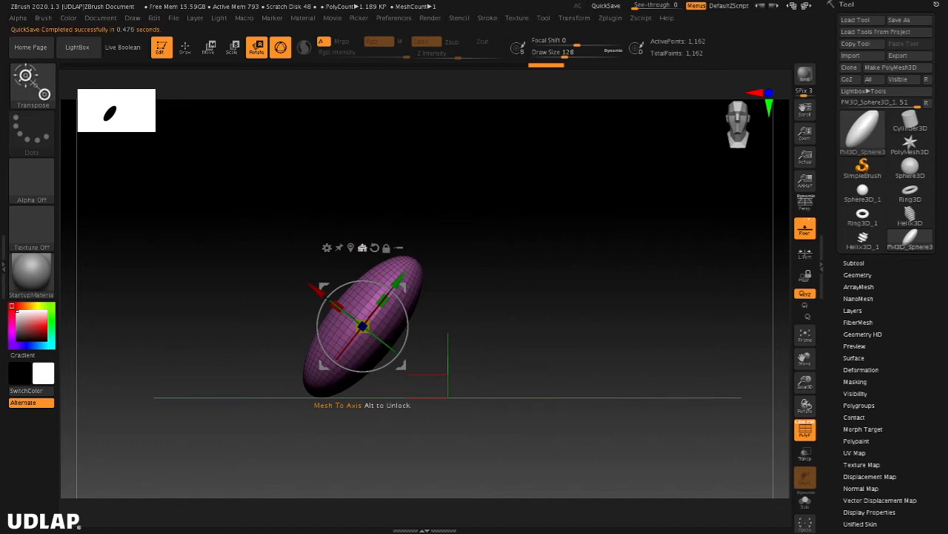
Step: Send the ellipsoid to the world axis with Mesh To Axis and reset its mesh orientation
click(362, 248)
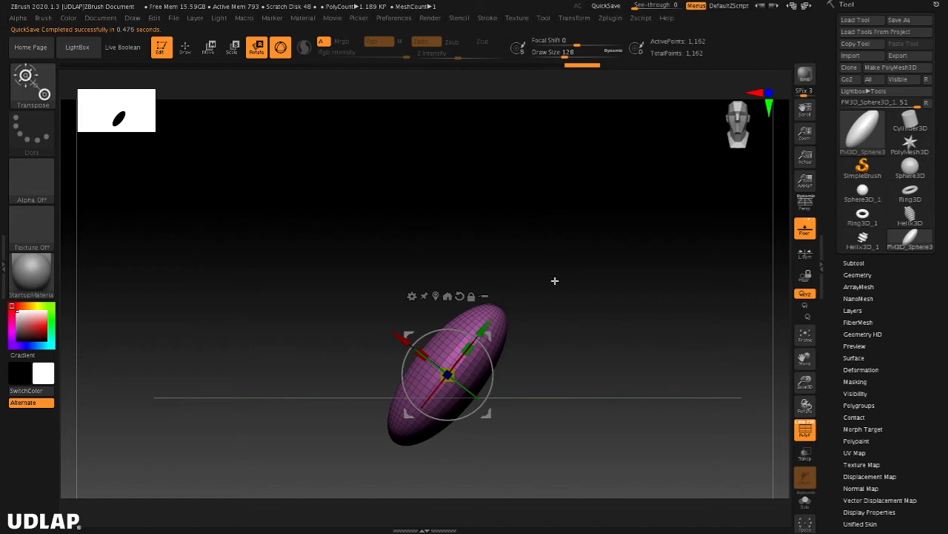
drag(555, 281, 586, 268)
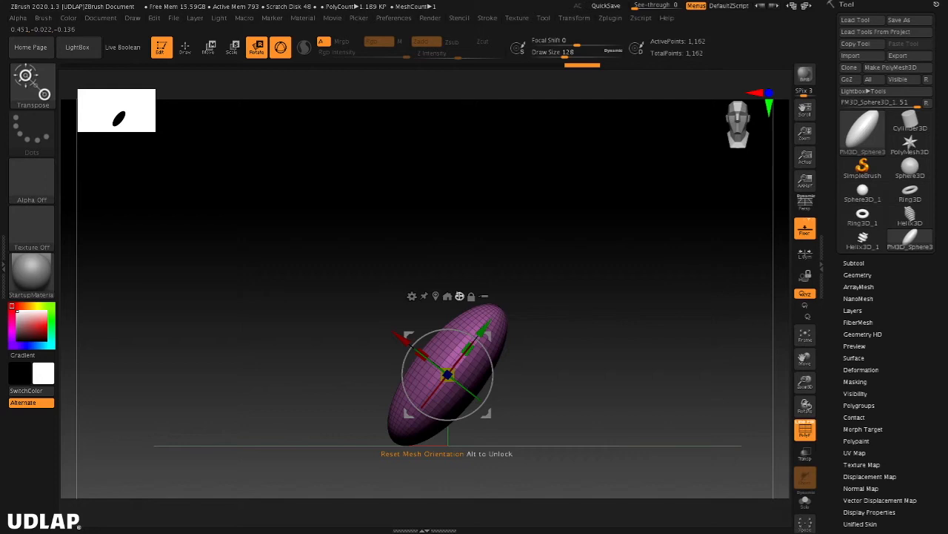
click(460, 295)
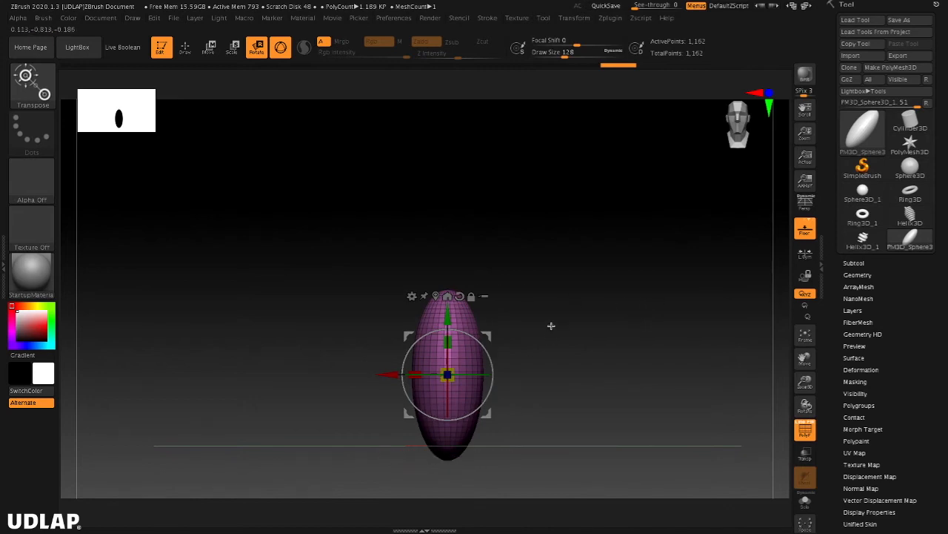
Step: Move the ellipsoid away from the floor's center, tilt it and stretch it lengthwise with the gizmo
ctrl+right_drag(576, 338, 657, 321)
alt+right_drag(625, 378, 631, 314)
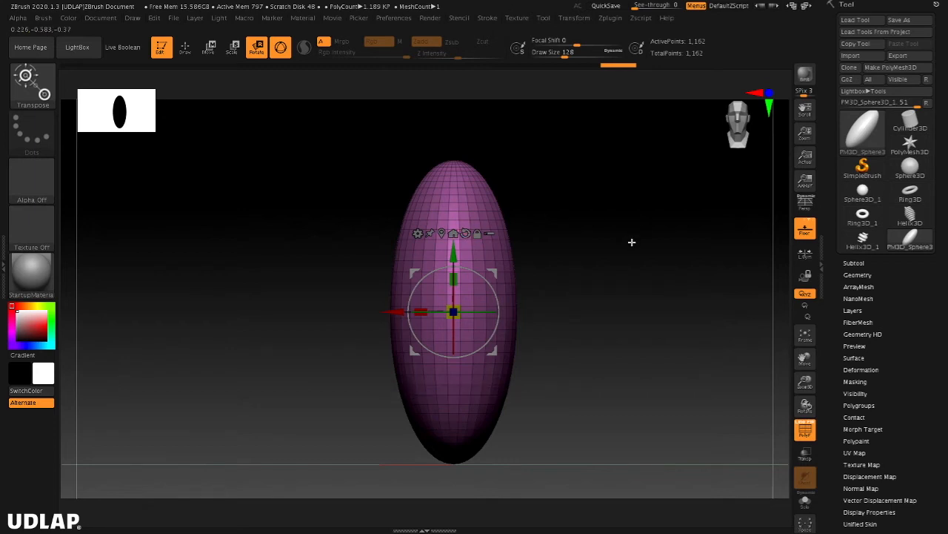
drag(606, 286, 641, 269)
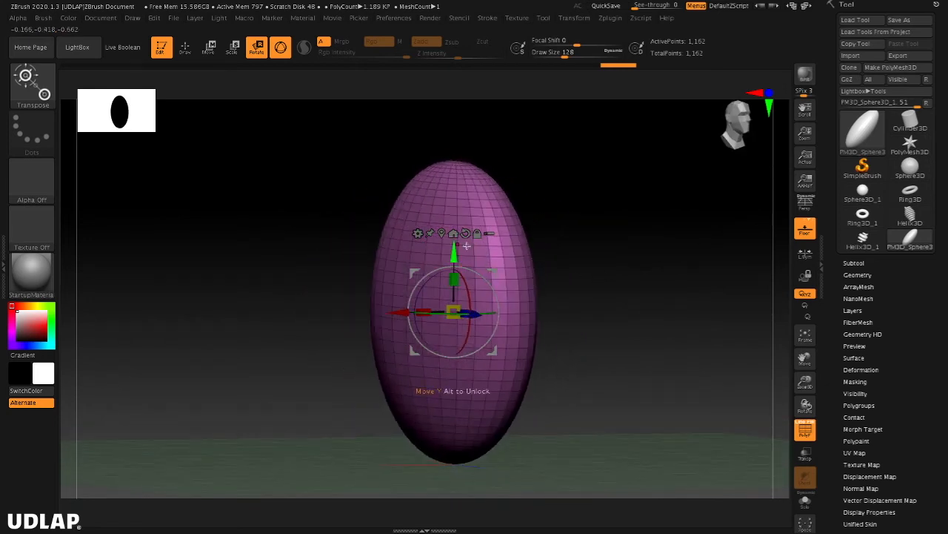
alt+drag(638, 310, 627, 341)
drag(488, 329, 603, 281)
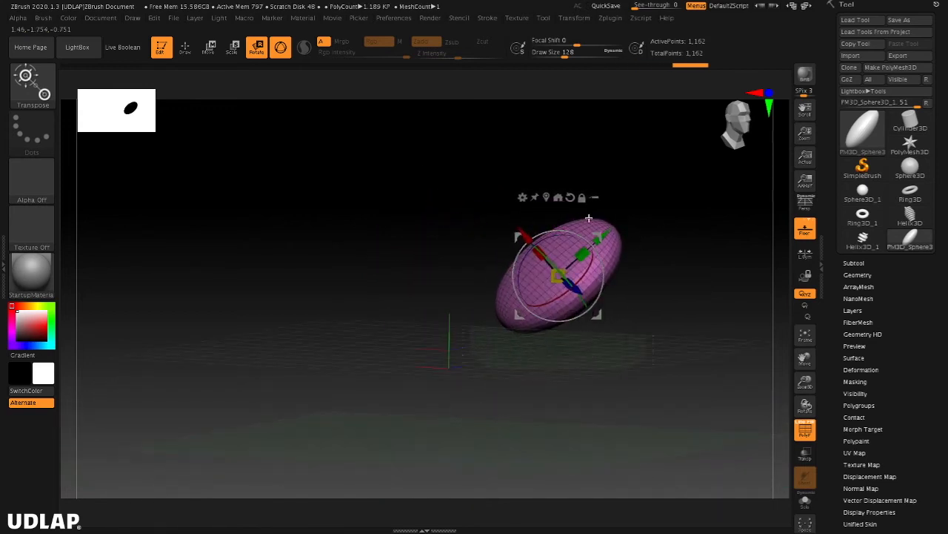
drag(570, 231, 667, 273)
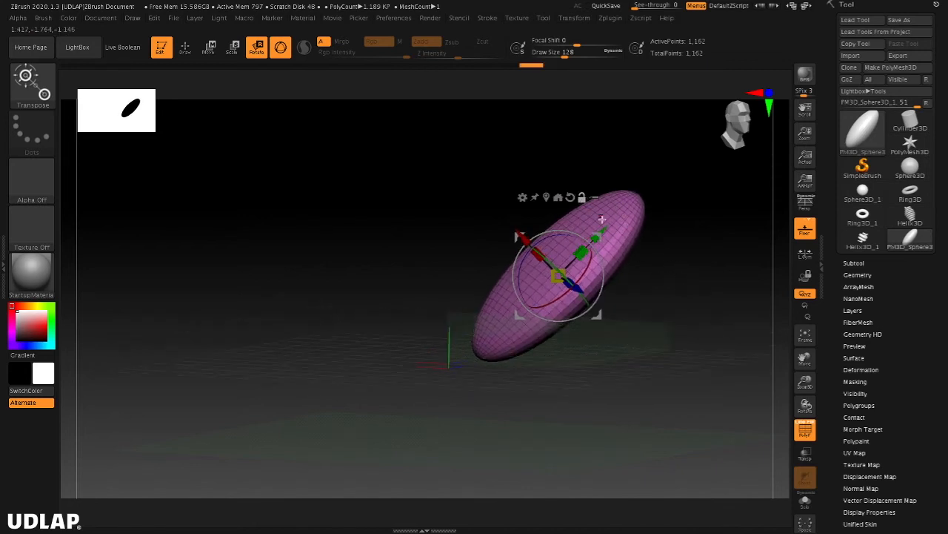
Step: Move only the gizmo well away from the ellipsoid, beyond the floor's center, and rotate the ellipsoid slightly around that distant pivot
alt+drag(549, 319, 284, 339)
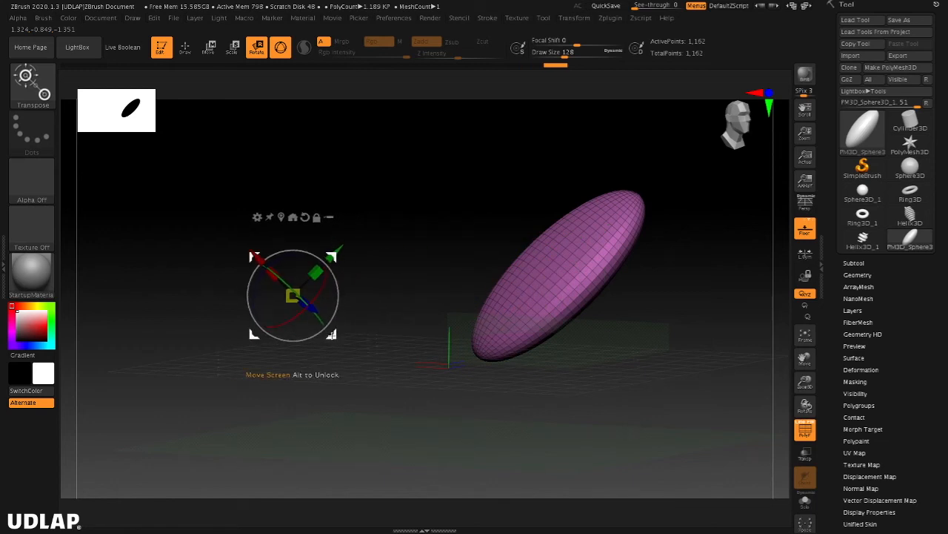
mouse_move(335, 316)
mouse_down()
mouse_move(335, 285)
mouse_move(329, 317)
mouse_up()
alt+drag(620, 389, 580, 422)
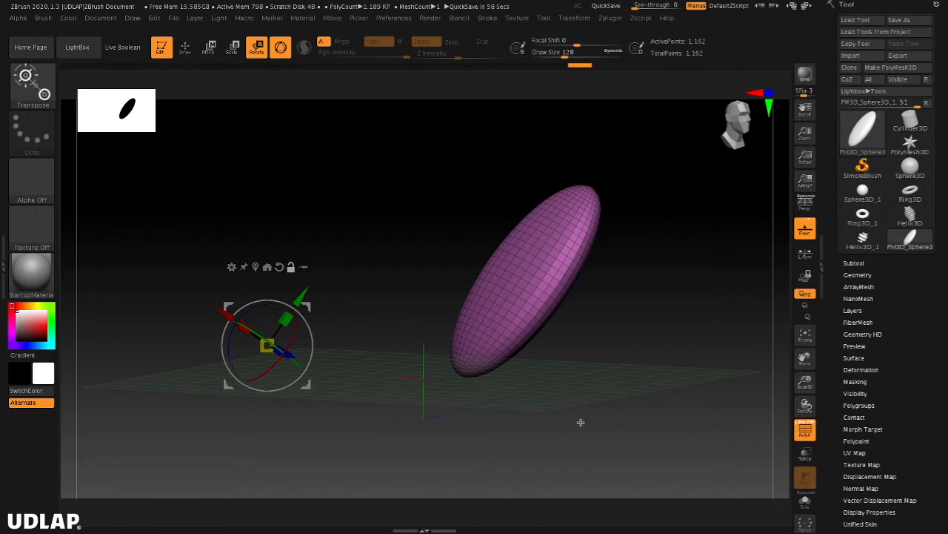
Step: Center the gizmo on the mesh, restore the ellipsoid to the world axis with its orientation reset, and show the front view
click(254, 266)
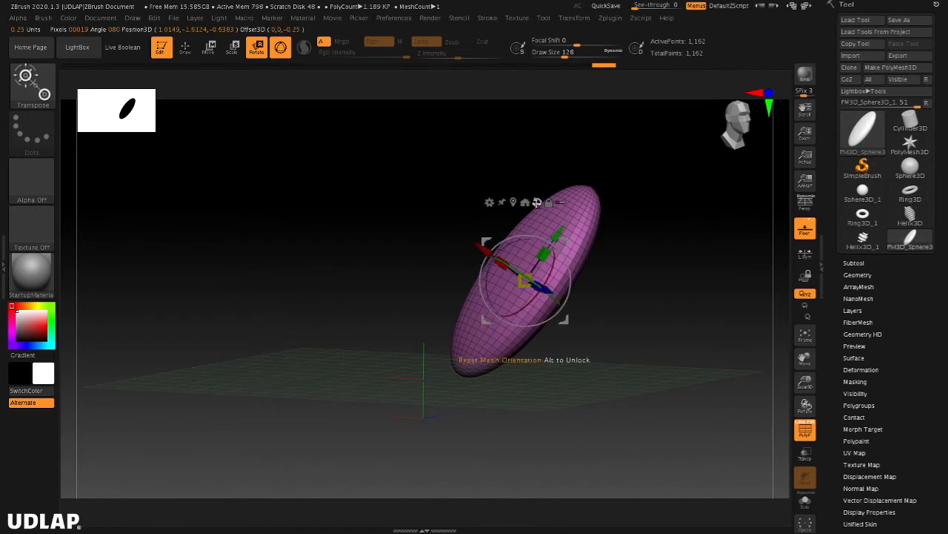
click(526, 202)
click(435, 339)
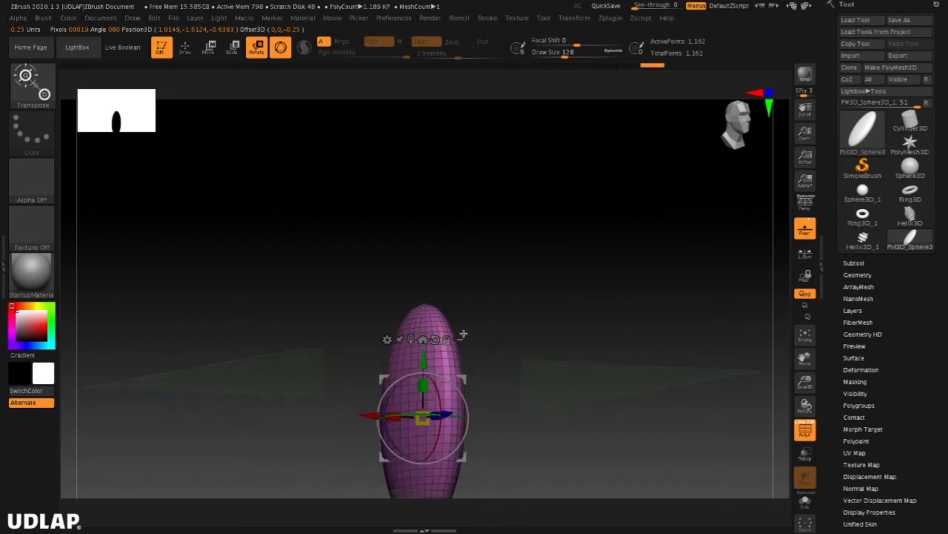
drag(599, 424, 565, 381)
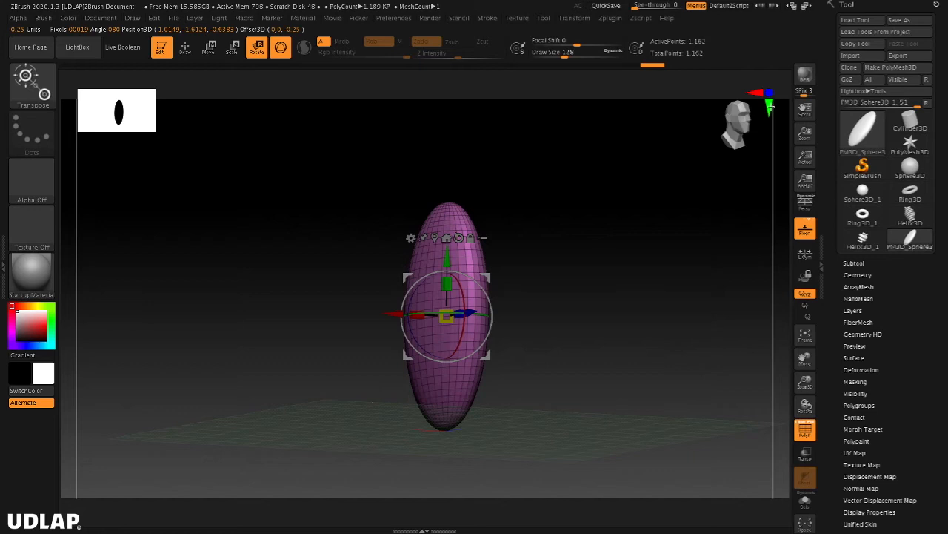
click(769, 93)
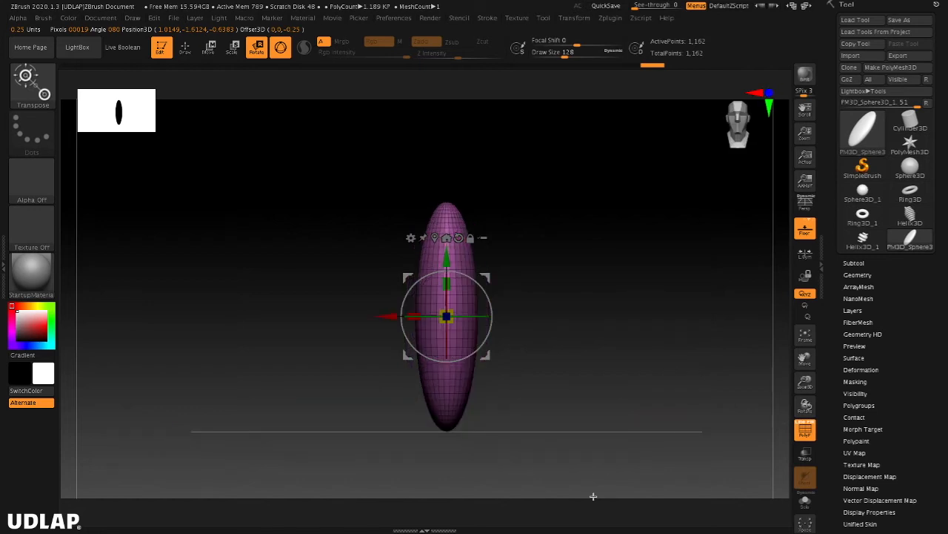
Step: Enlarge the ellipsoid uniformly from its center with the gizmo and snap to the side view
mouse_move(574, 312)
mouse_down()
mouse_move(627, 309)
mouse_move(567, 313)
mouse_move(575, 313)
mouse_up()
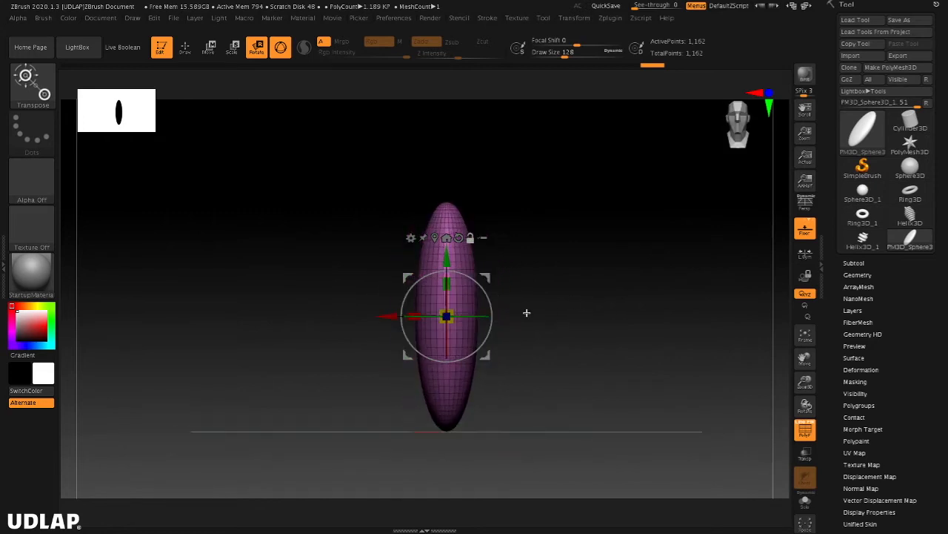
drag(442, 317, 406, 318)
shift+drag(587, 317, 638, 314)
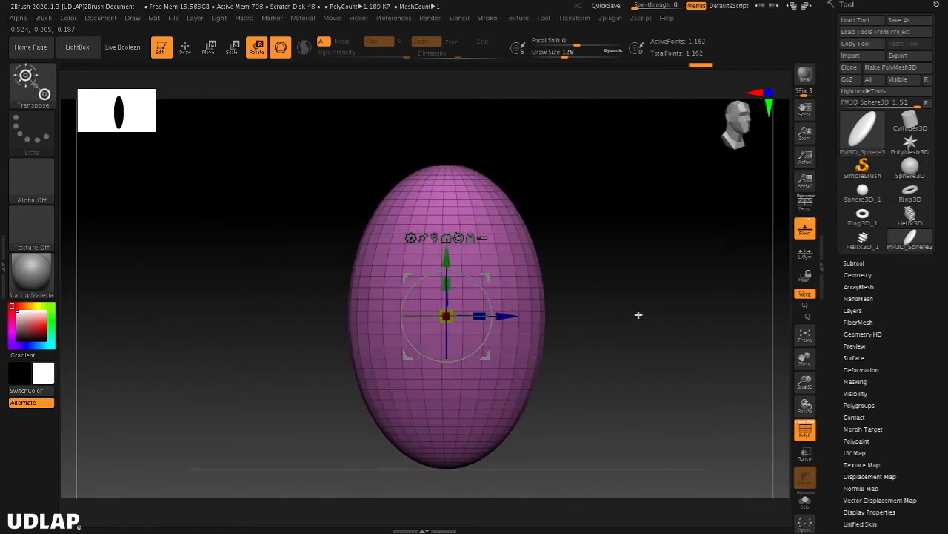
Step: Scale the ellipsoid down along the Z axis to make it thinner front to back
drag(481, 317, 456, 317)
shift+drag(653, 371, 602, 371)
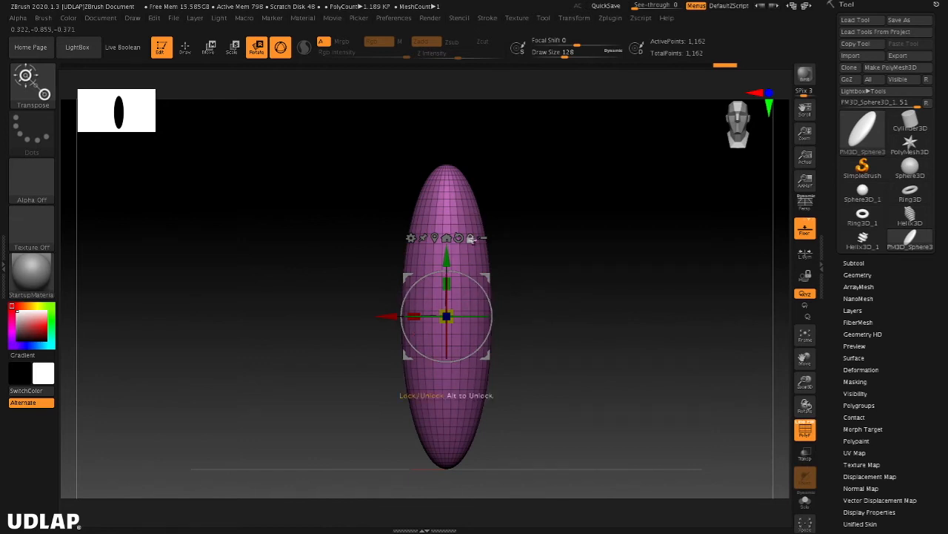
Step: Move the unlocked gizmo around the ellipsoid without altering the mesh, and return it to the unmasked mesh centre
alt+drag(490, 276, 492, 295)
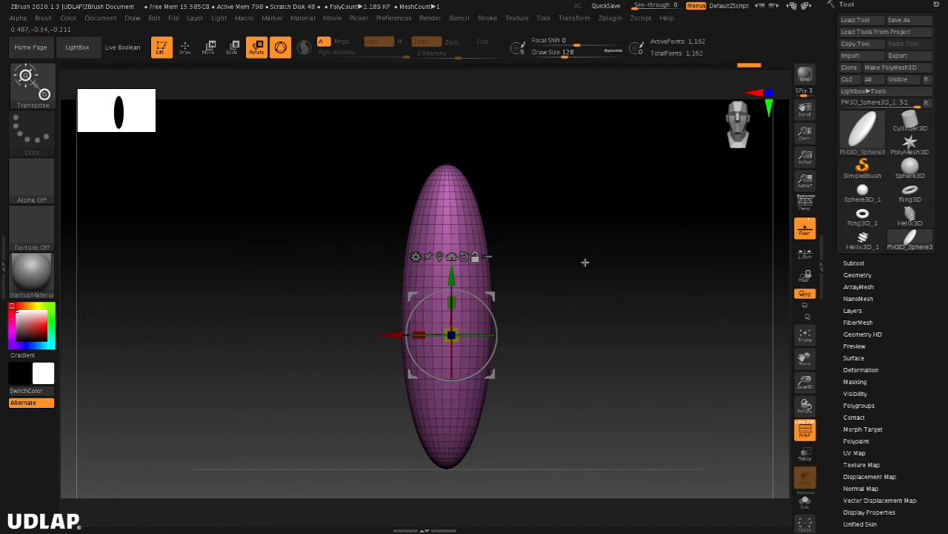
alt+drag(491, 296, 489, 211)
drag(489, 198, 498, 243)
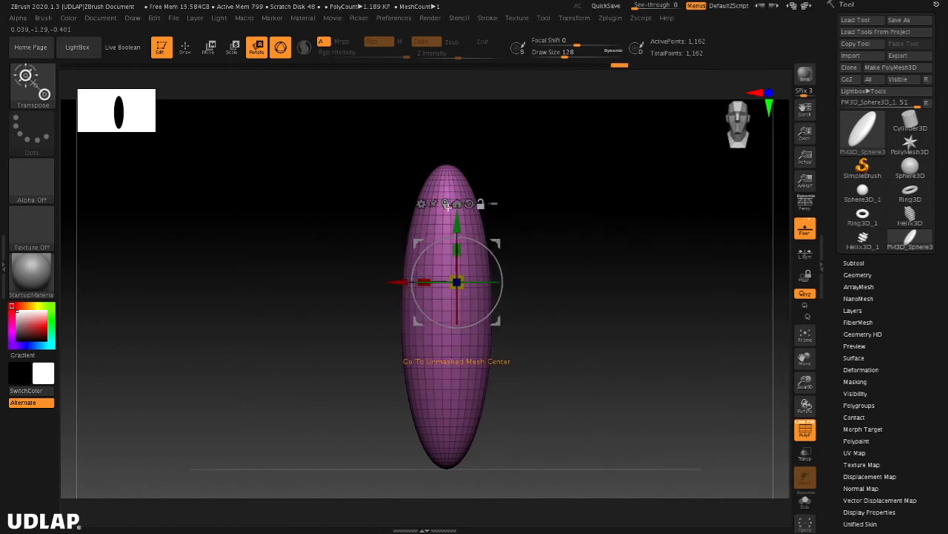
click(455, 204)
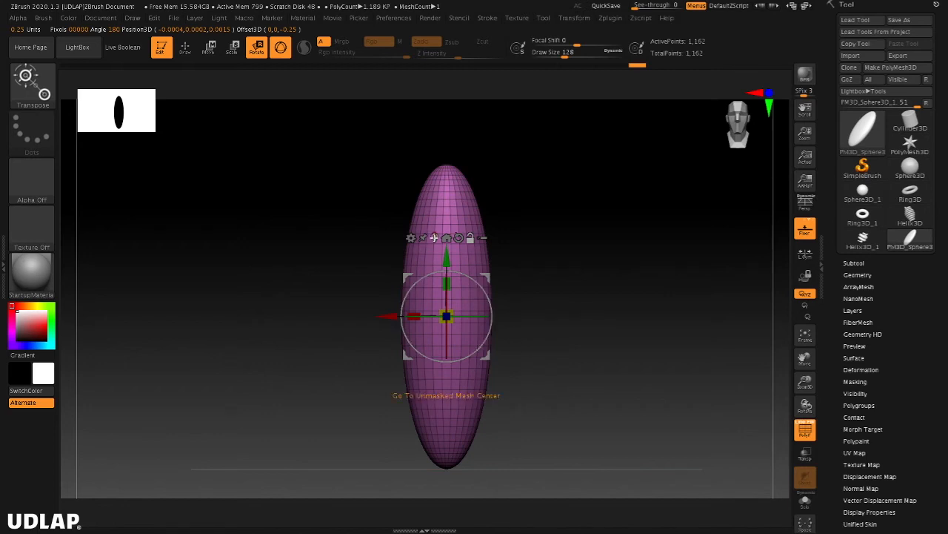
drag(578, 334, 675, 355)
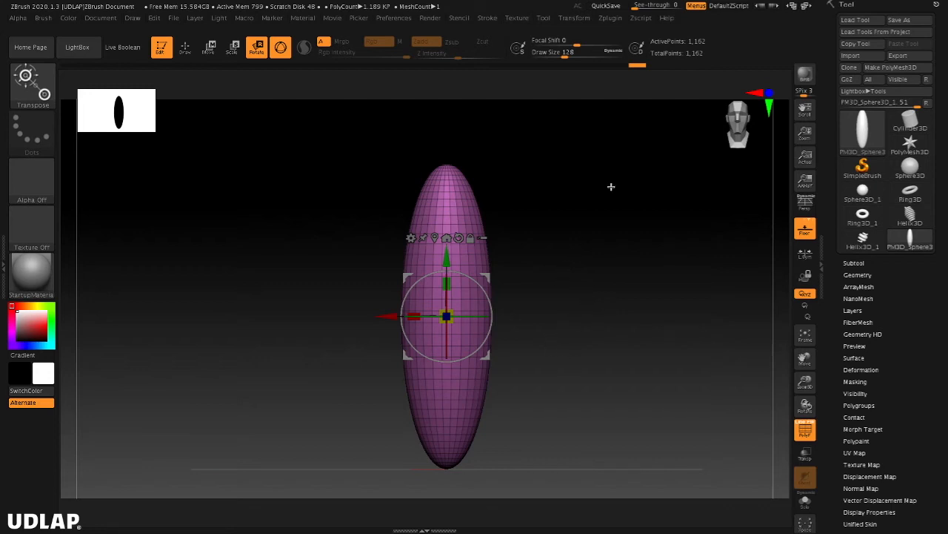
mouse_move(565, 293)
mouse_down()
mouse_move(605, 287)
mouse_move(580, 290)
mouse_up()
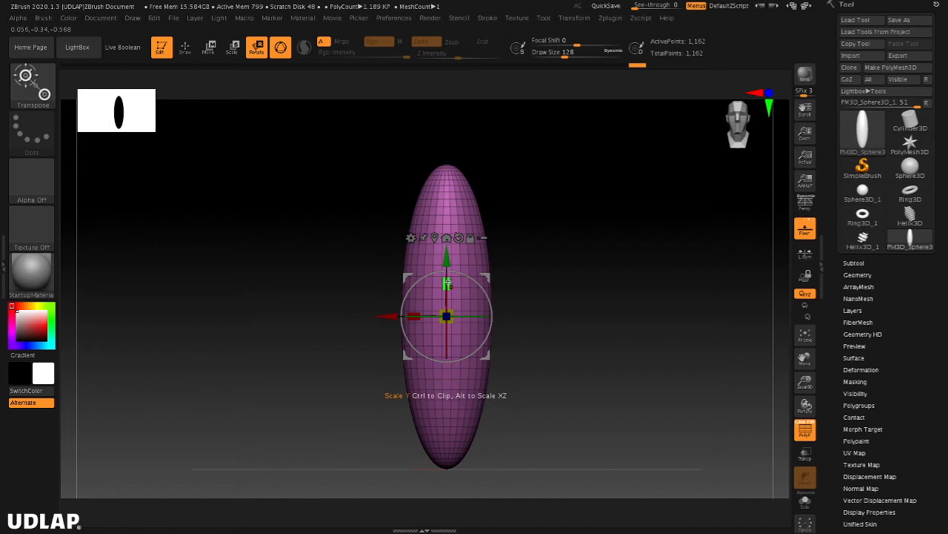
Step: Clip the top of the ellipsoid flat along the Y axis with the gizmo's scale clipping
mouse_move(446, 282)
mouse_down()
mouse_move(448, 300)
mouse_move(453, 257)
mouse_move(450, 309)
mouse_move(458, 251)
mouse_move(458, 296)
mouse_move(458, 271)
mouse_move(459, 280)
mouse_up()
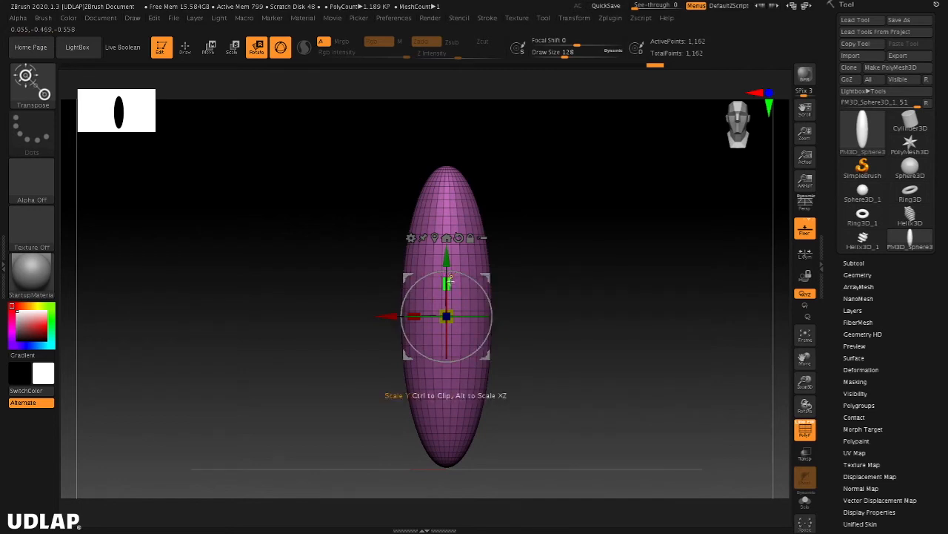
ctrl+drag(448, 281, 446, 337)
ctrl+drag(424, 410, 378, 400)
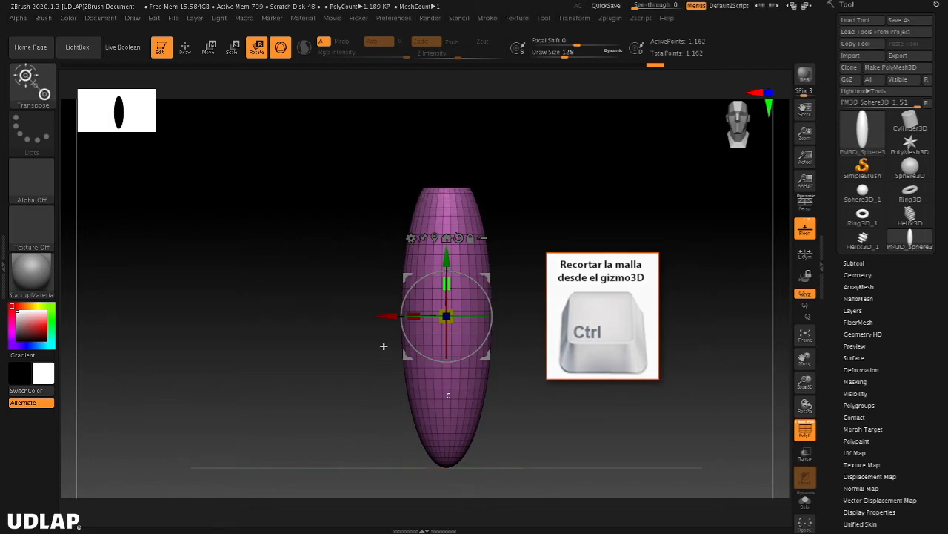
ctrl+drag(384, 345, 383, 399)
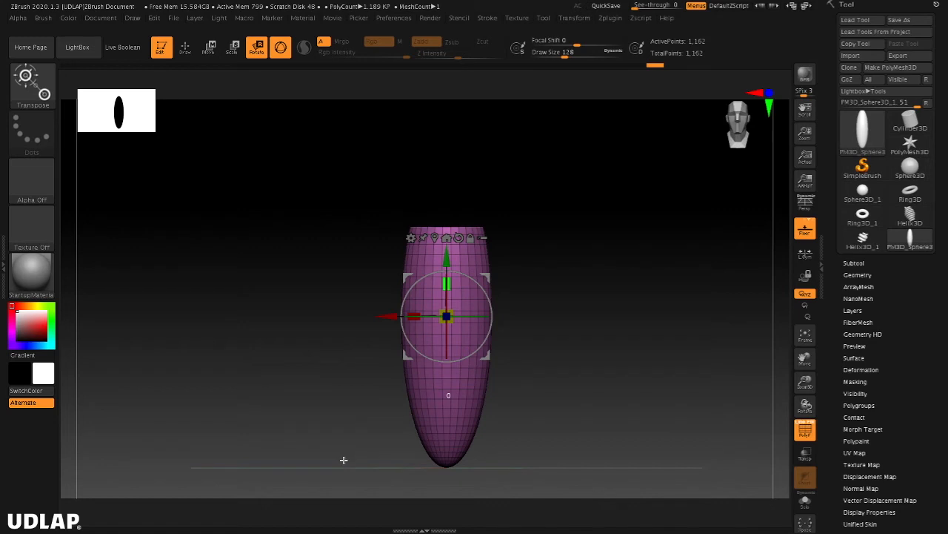
ctrl+shift+drag(327, 470, 349, 415)
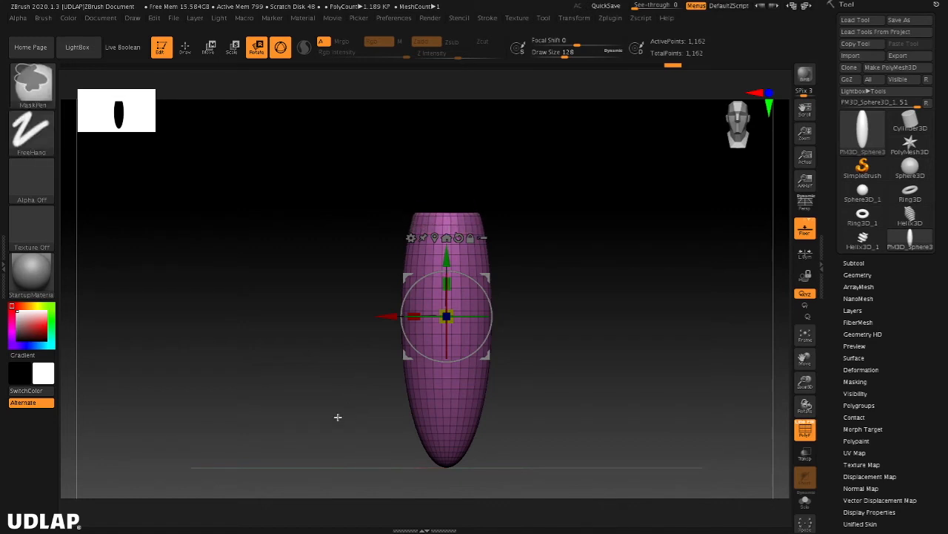
Step: Clip the bottom of the ellipsoid flat along the Y axis to form a barrel shape
mouse_move(599, 269)
mouse_down()
mouse_move(595, 349)
mouse_move(612, 275)
mouse_move(630, 263)
mouse_move(610, 320)
mouse_move(603, 274)
mouse_move(615, 261)
mouse_move(609, 272)
mouse_up()
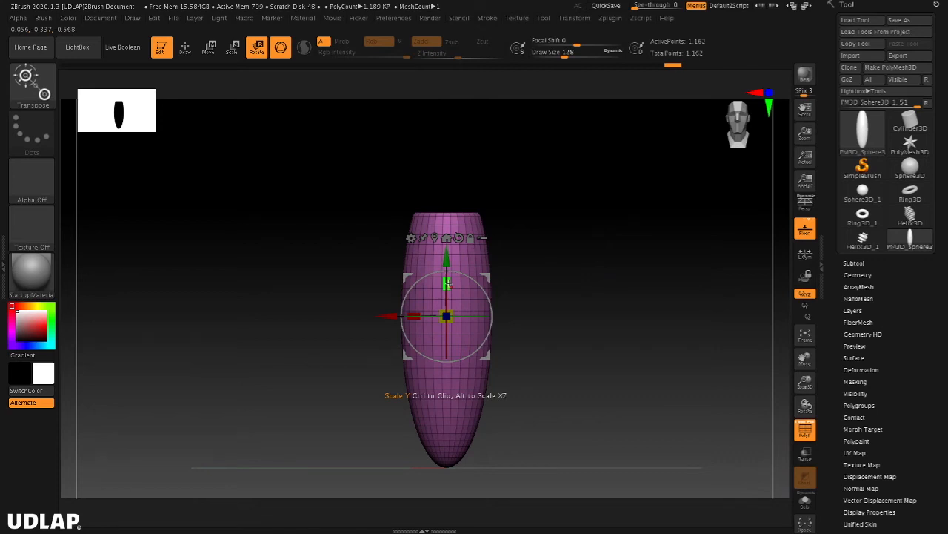
drag(448, 285, 448, 284)
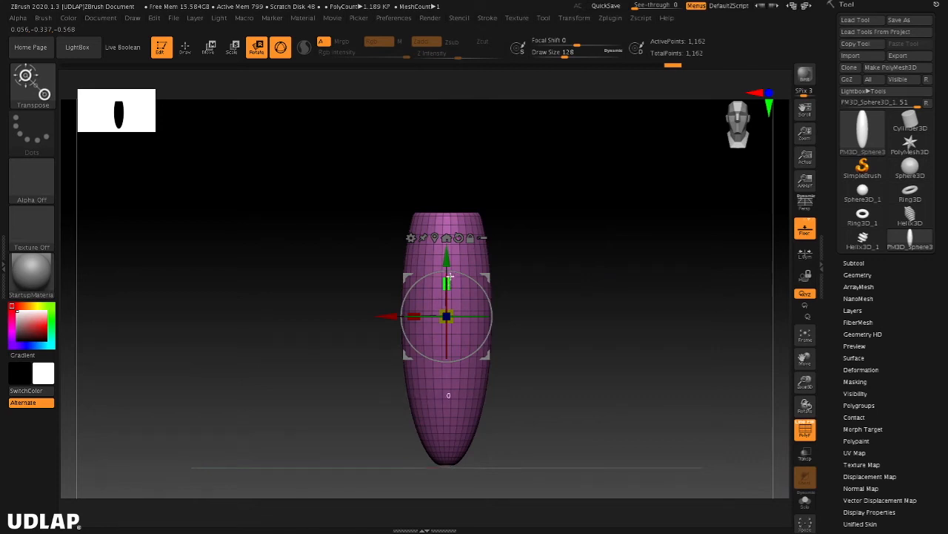
mouse_move(466, 237)
mouse_down()
mouse_move(497, 147)
mouse_move(506, 190)
mouse_move(532, 141)
mouse_move(523, 175)
mouse_move(531, 194)
mouse_move(555, 142)
mouse_move(544, 183)
mouse_move(559, 154)
mouse_up()
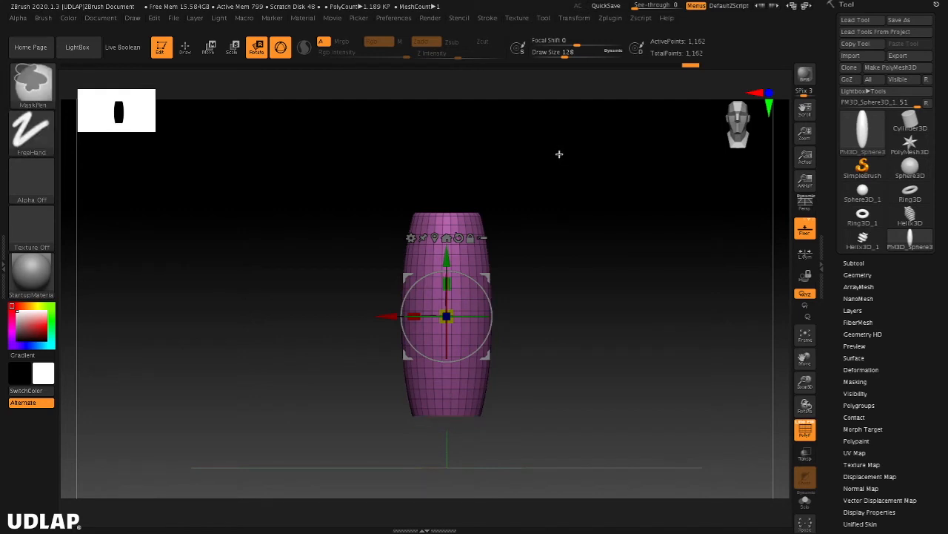
mouse_move(551, 278)
mouse_down()
mouse_move(574, 167)
mouse_move(544, 264)
mouse_move(550, 330)
mouse_move(566, 202)
mouse_move(546, 284)
mouse_move(550, 274)
mouse_up()
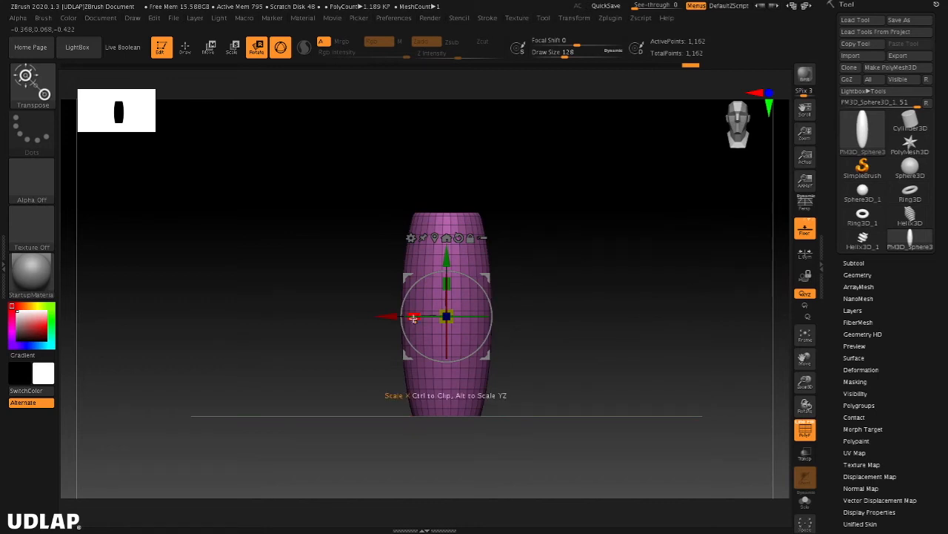
Step: Try clipping both sides of the barrel flat along the X axis, and undo both clips
drag(412, 318, 454, 324)
mouse_move(576, 269)
mouse_down()
mouse_move(629, 275)
mouse_move(544, 279)
mouse_move(610, 273)
mouse_move(568, 277)
mouse_up()
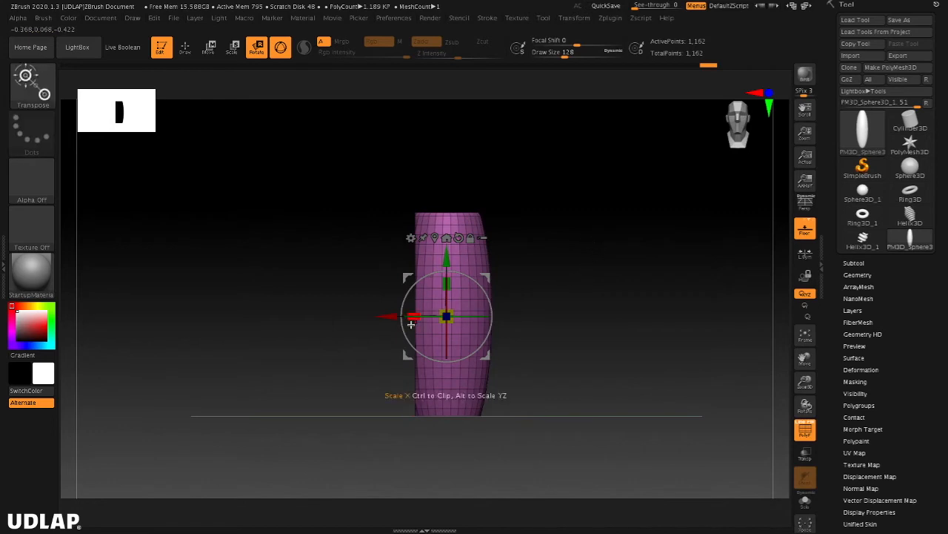
drag(416, 318, 375, 324)
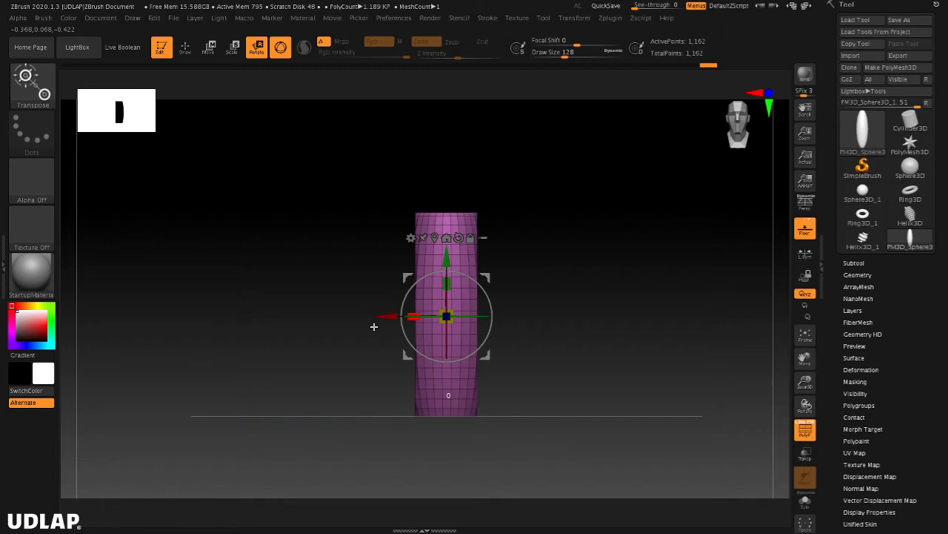
drag(373, 327, 391, 366)
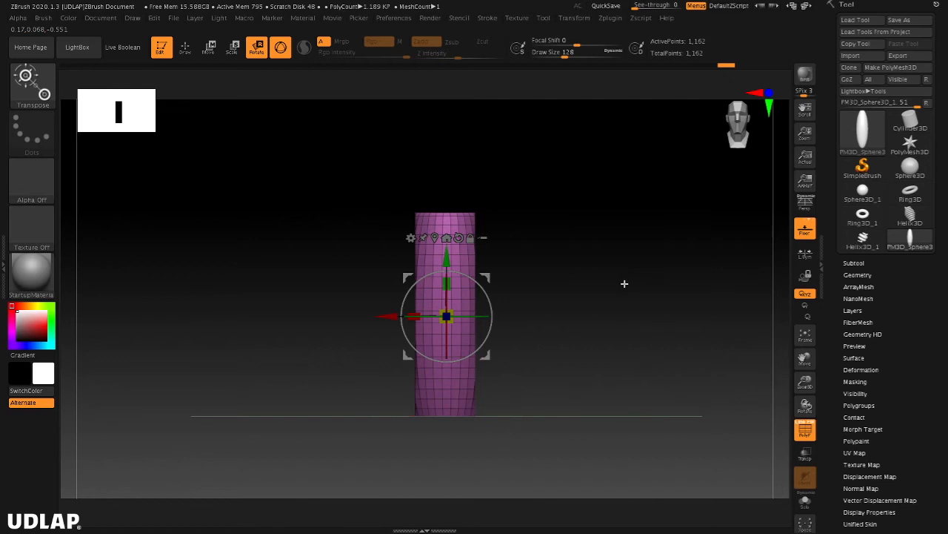
key(ctrl+z)
key(ctrl+z)
Step: Clip the front of the barrel flat along the Z axis and inspect the flattened face
drag(588, 269, 631, 270)
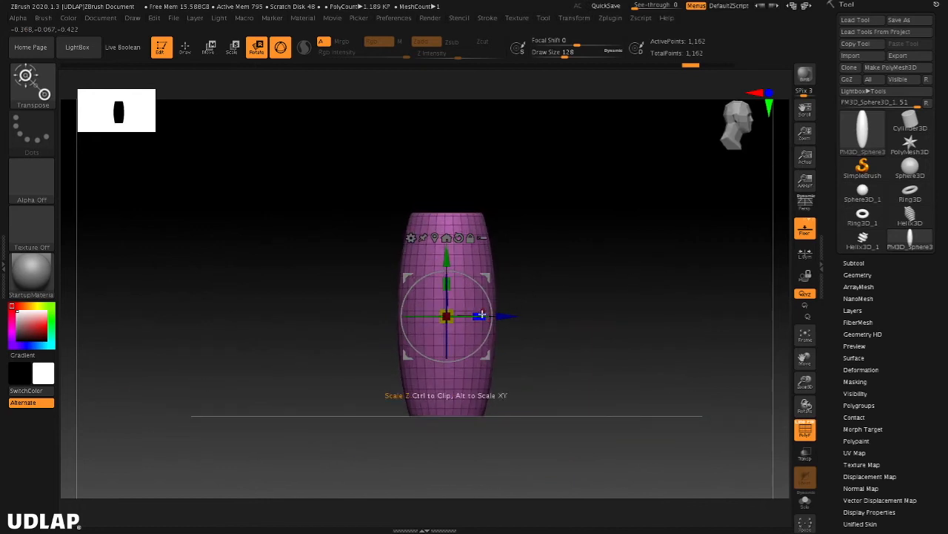
drag(482, 314, 479, 315)
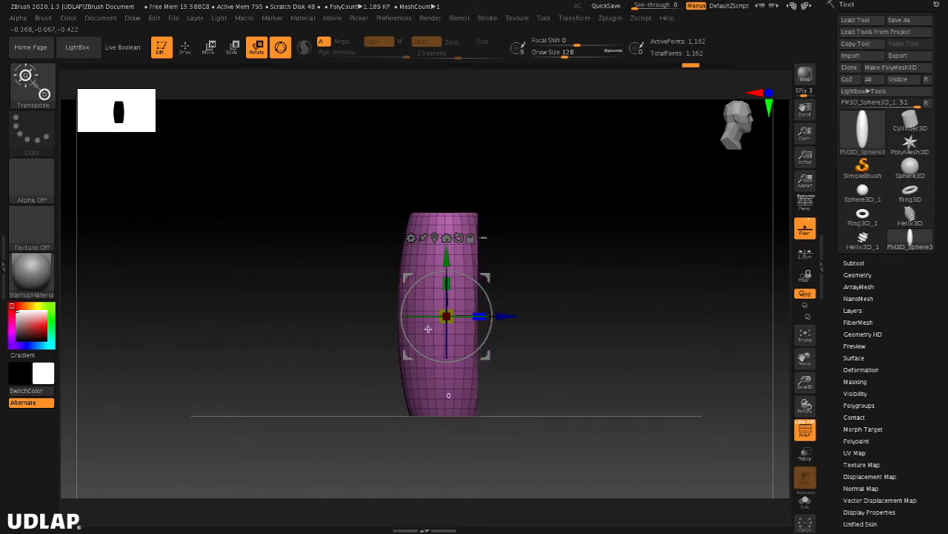
drag(667, 324, 417, 174)
drag(574, 286, 638, 275)
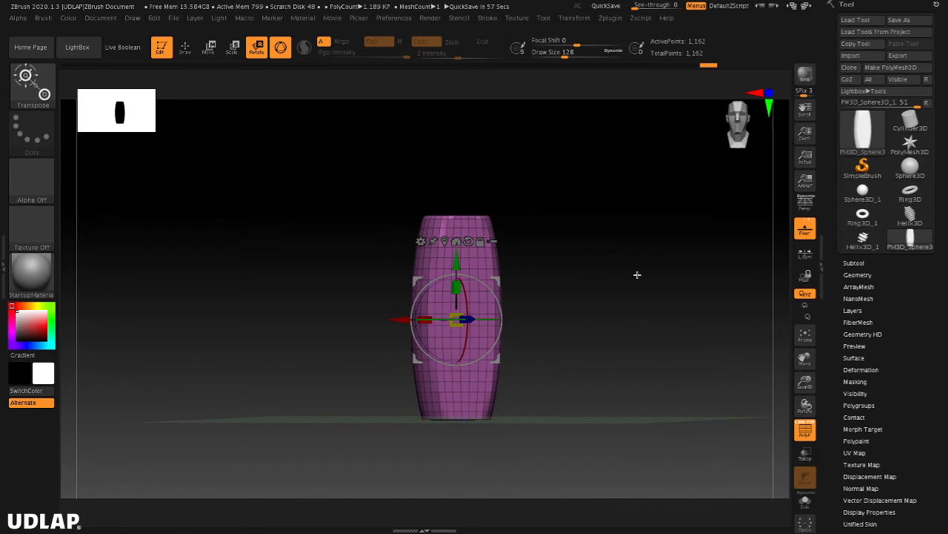
drag(653, 298, 621, 310)
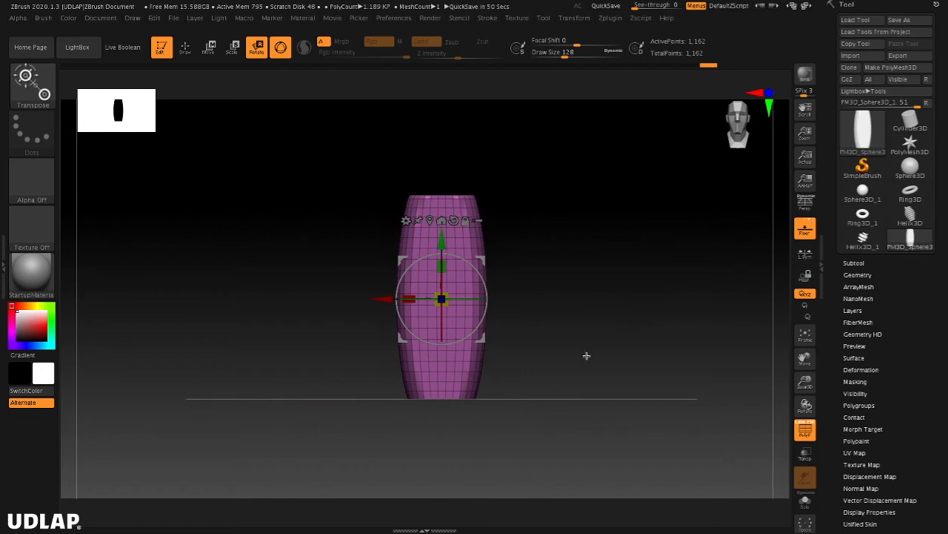
drag(552, 246, 448, 192)
drag(561, 230, 530, 262)
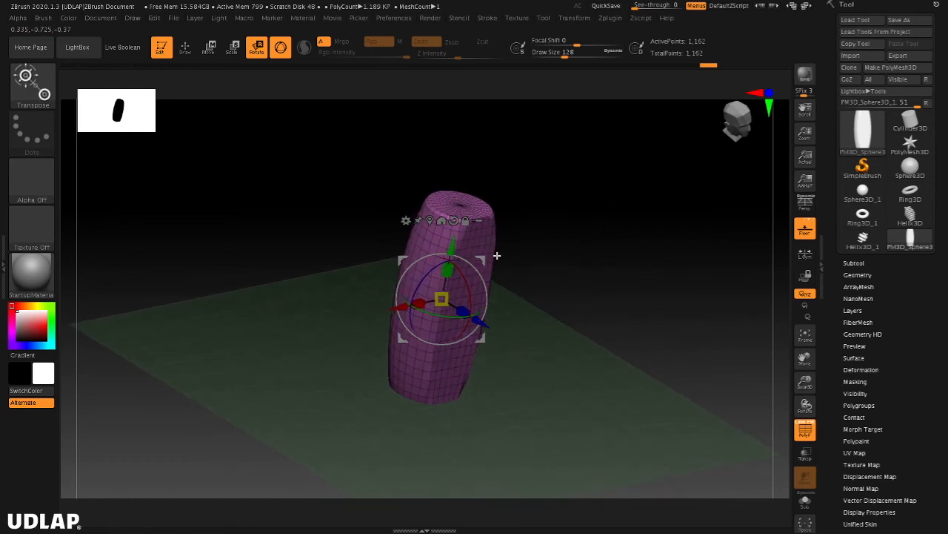
Step: Place the unlocked gizmo beside the barrel, outside the mesh, and rotate it about 28° around the Y axis
alt+drag(481, 259, 621, 215)
alt+drag(588, 269, 566, 262)
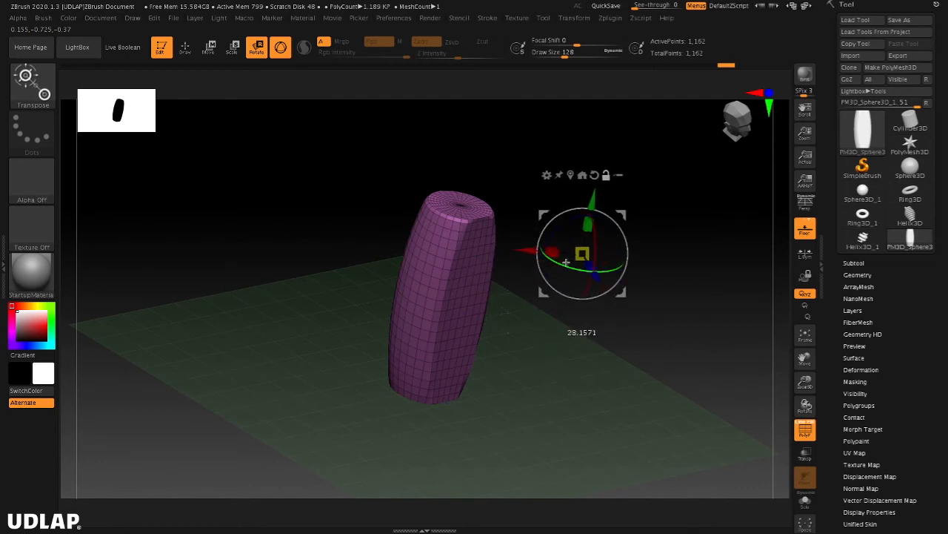
drag(591, 371, 632, 300)
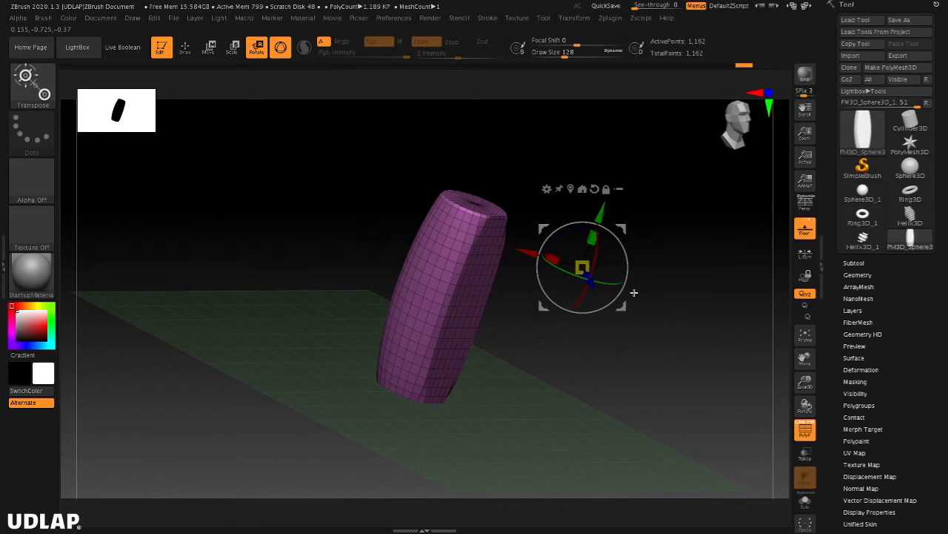
Step: Scale the barrel along the Y axis to about 0.9 using the offset gizmo
drag(597, 240, 592, 237)
drag(569, 278, 595, 242)
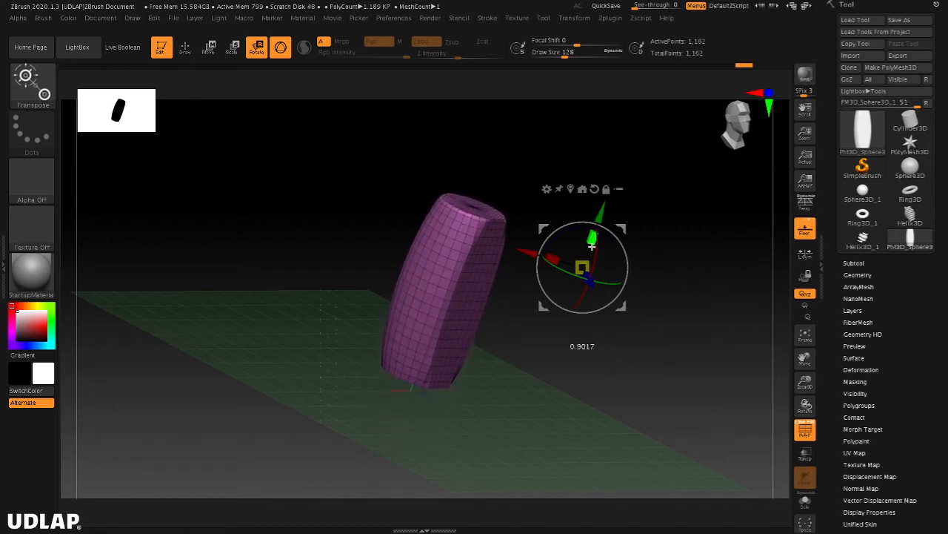
drag(618, 347, 614, 311)
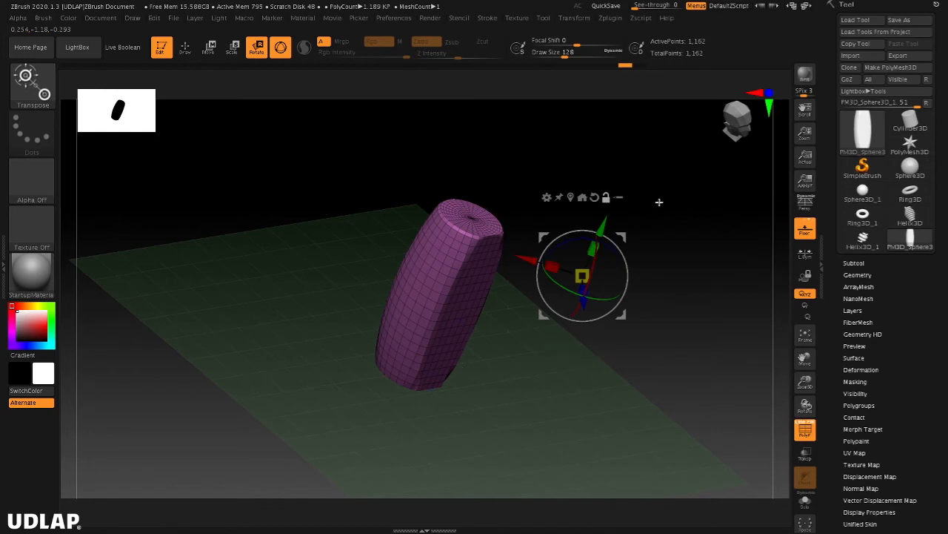
Step: Snap the gizmo onto the centre of the barrel's top cap and scale the barrel along Y from there
drag(655, 200, 615, 220)
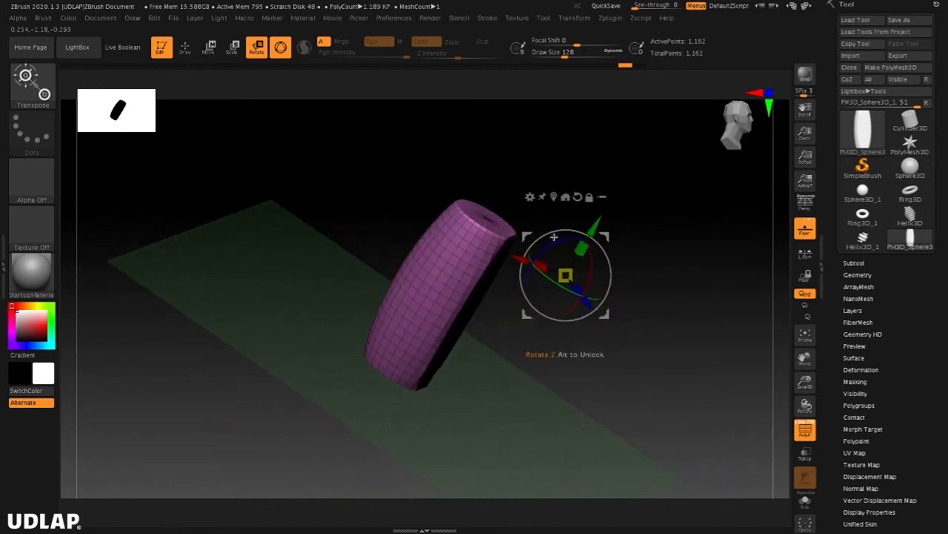
drag(565, 343, 550, 271)
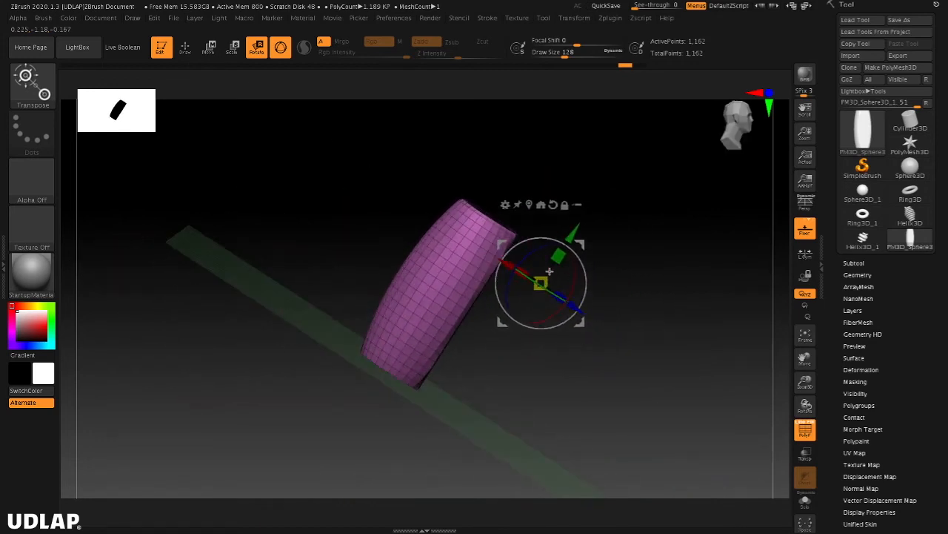
drag(635, 286, 592, 324)
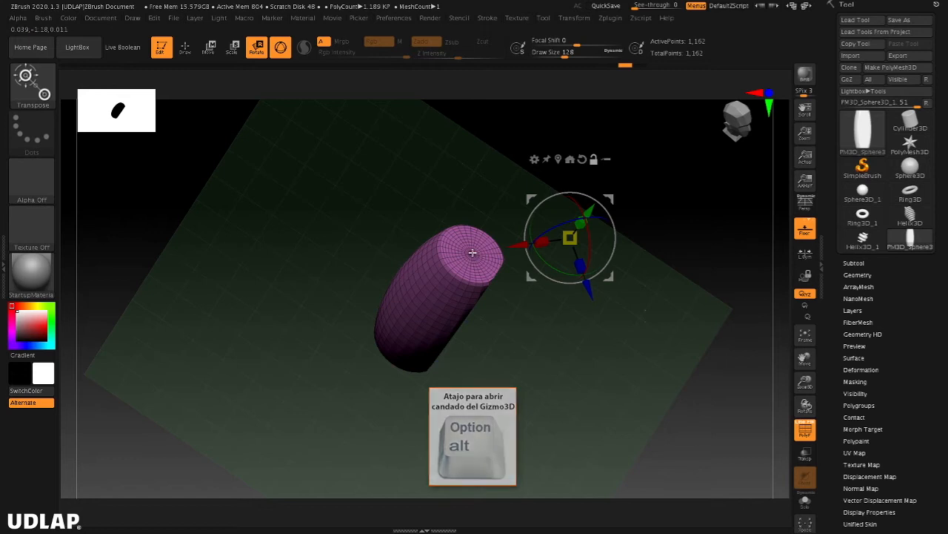
alt+click(473, 252)
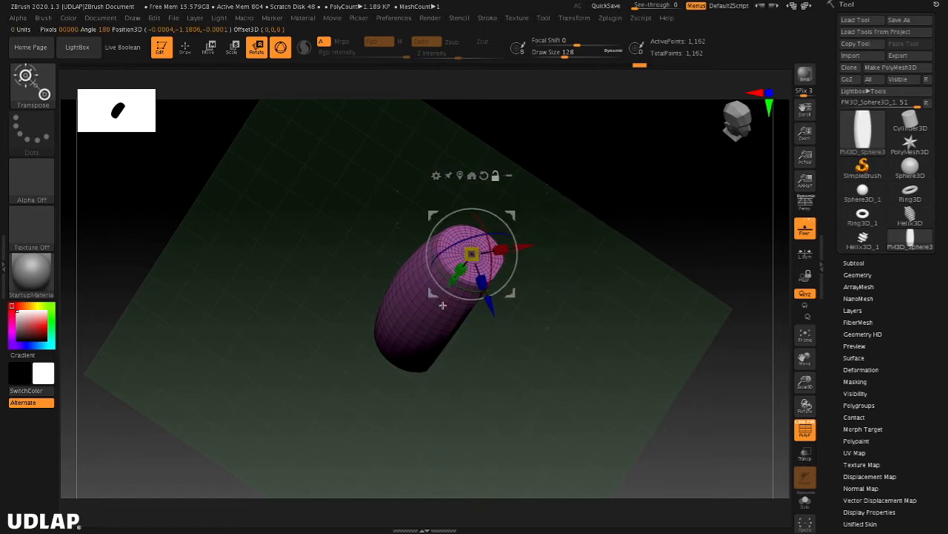
drag(609, 349, 612, 258)
mouse_move(652, 294)
mouse_down()
mouse_move(659, 388)
mouse_move(661, 302)
mouse_up()
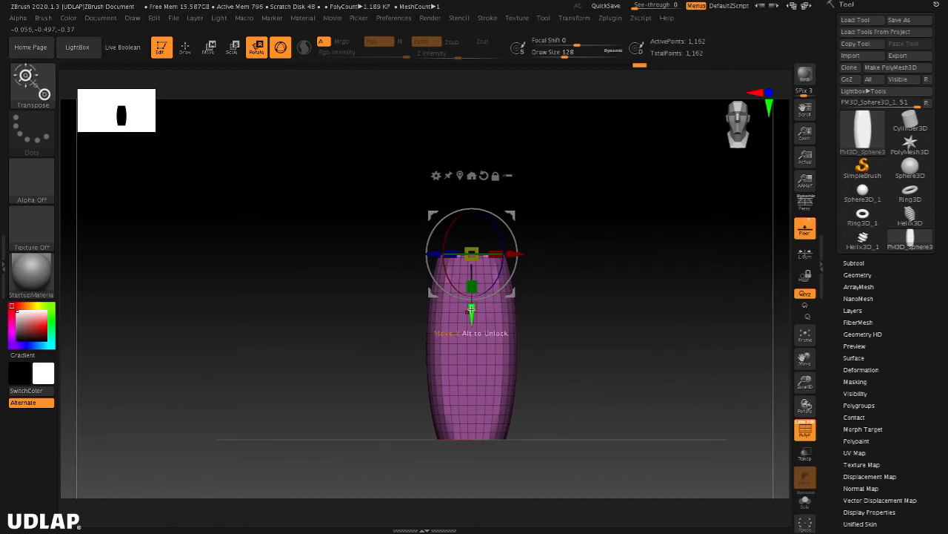
mouse_move(472, 287)
mouse_down()
mouse_move(472, 298)
mouse_move(475, 280)
mouse_move(481, 297)
mouse_move(479, 275)
mouse_move(483, 286)
mouse_up()
drag(590, 271, 505, 340)
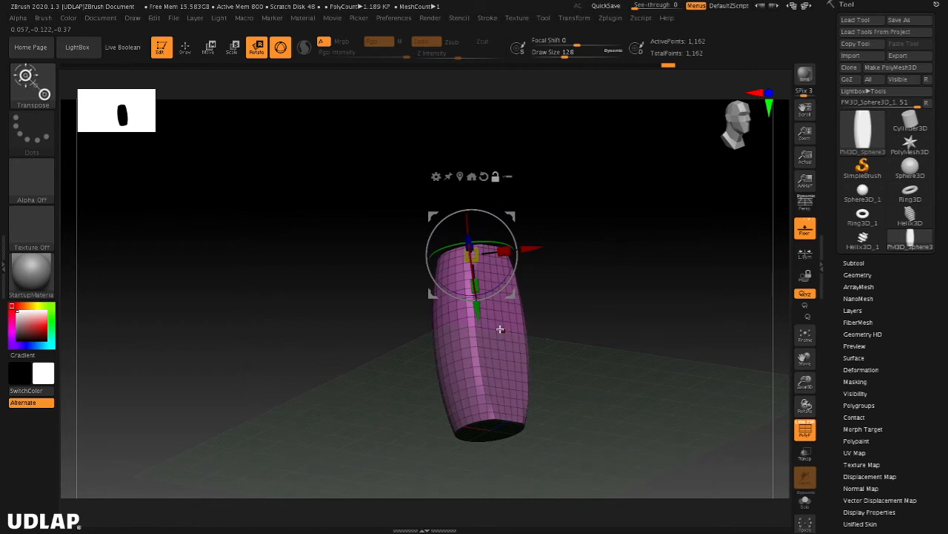
Step: Snap the gizmo onto the barrel's flat front face and shift it along X to the barrel's centre line
click(498, 328)
drag(647, 319, 633, 232)
alt+drag(642, 299, 579, 258)
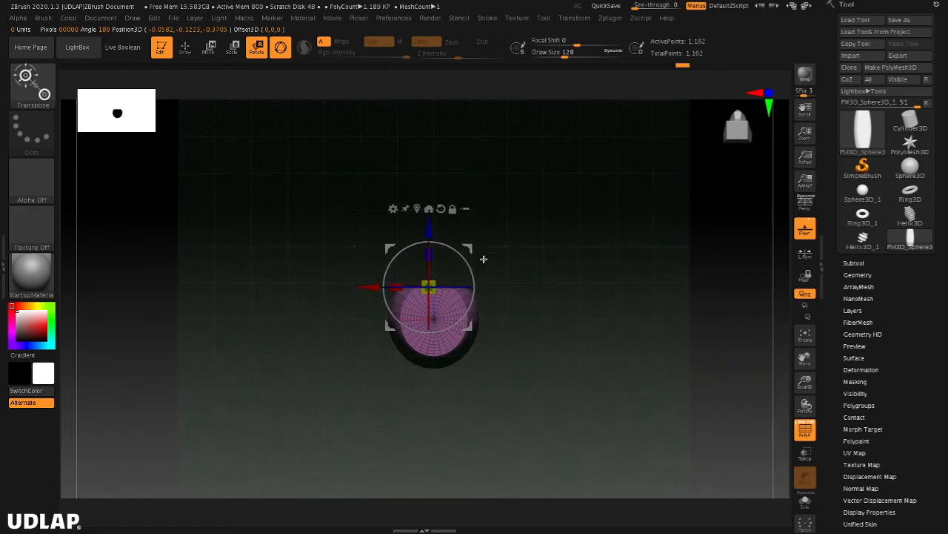
drag(366, 287, 373, 287)
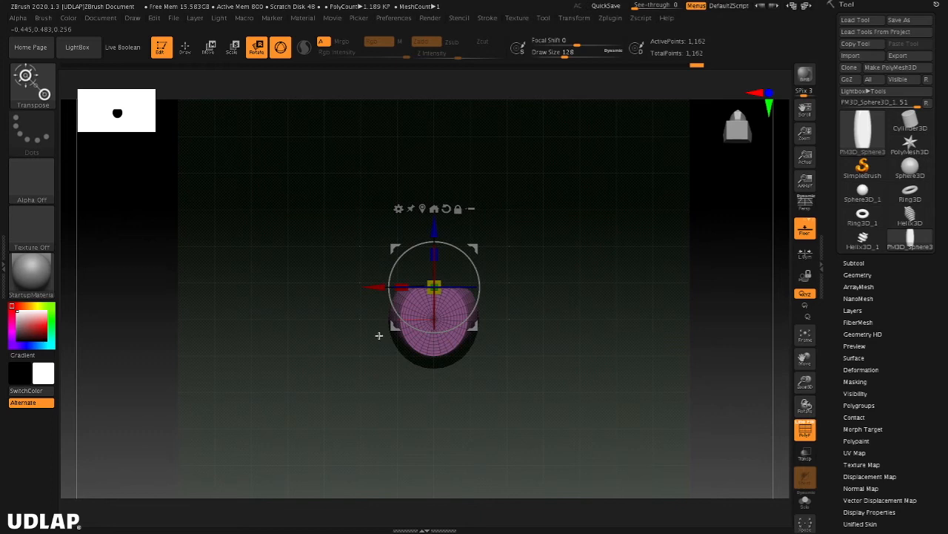
drag(610, 265, 667, 318)
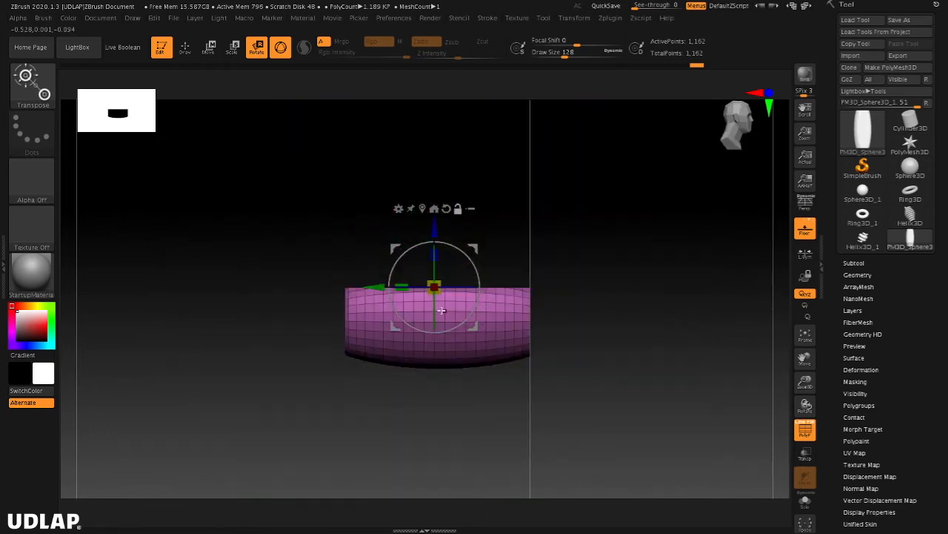
Step: Shift only the gizmo along Y to the middle of the barrel's length and view the barrel from the front
alt+drag(376, 286, 381, 283)
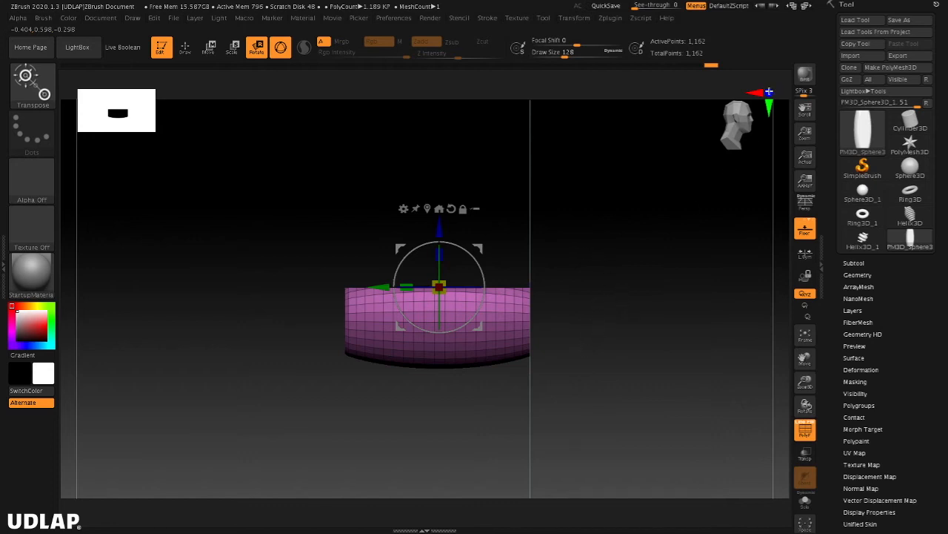
click(769, 92)
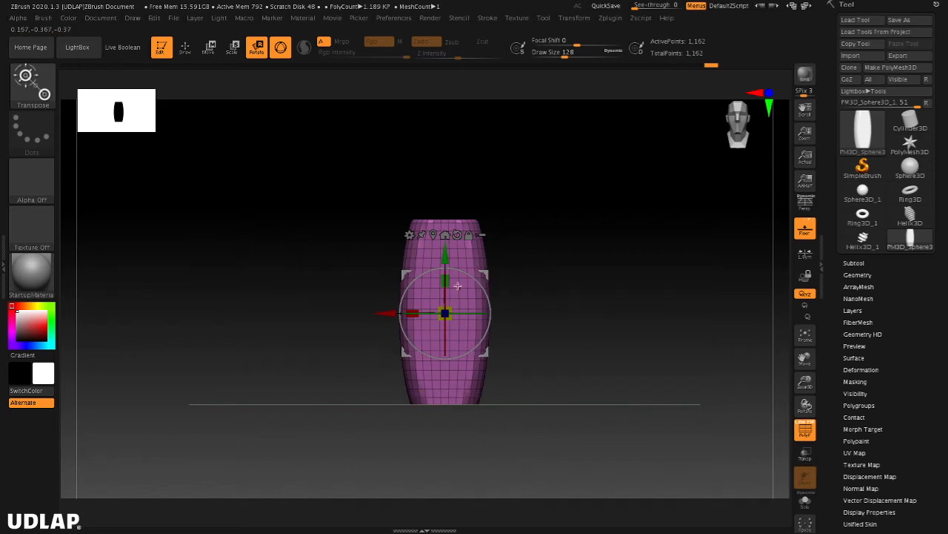
shift+drag(556, 264, 585, 260)
mouse_move(500, 311)
mouse_down()
mouse_move(474, 317)
mouse_move(486, 317)
mouse_up()
drag(626, 255, 519, 309)
drag(575, 256, 614, 227)
shift+drag(614, 295, 597, 294)
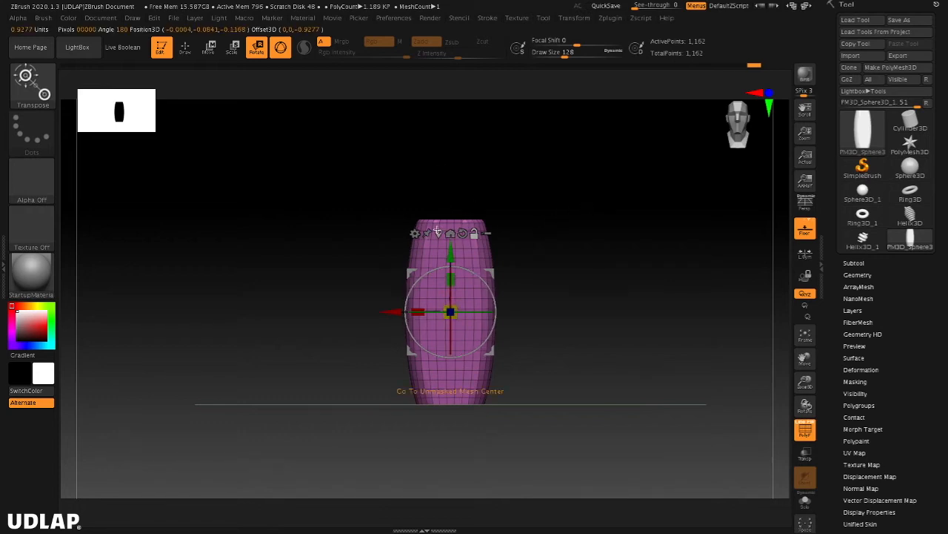
mouse_move(586, 220)
mouse_down()
mouse_move(578, 220)
mouse_move(581, 343)
mouse_move(580, 220)
mouse_move(637, 223)
mouse_move(592, 222)
mouse_up()
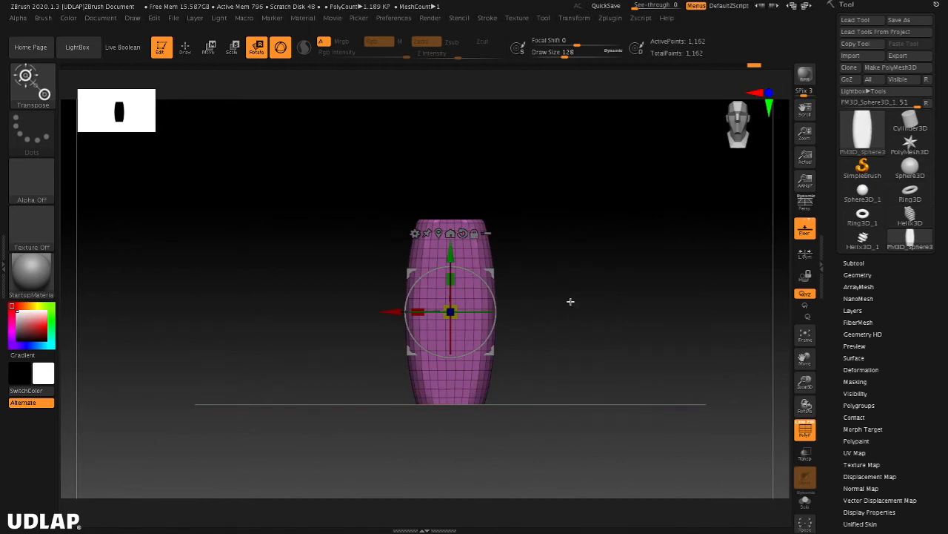
mouse_move(569, 300)
mouse_down()
mouse_move(627, 301)
mouse_move(540, 297)
mouse_move(633, 298)
mouse_move(565, 308)
mouse_move(574, 305)
mouse_up()
Step: Leave the gizmo for Draw mode and divide the barrel's geometry to subdivision level 2
click(186, 49)
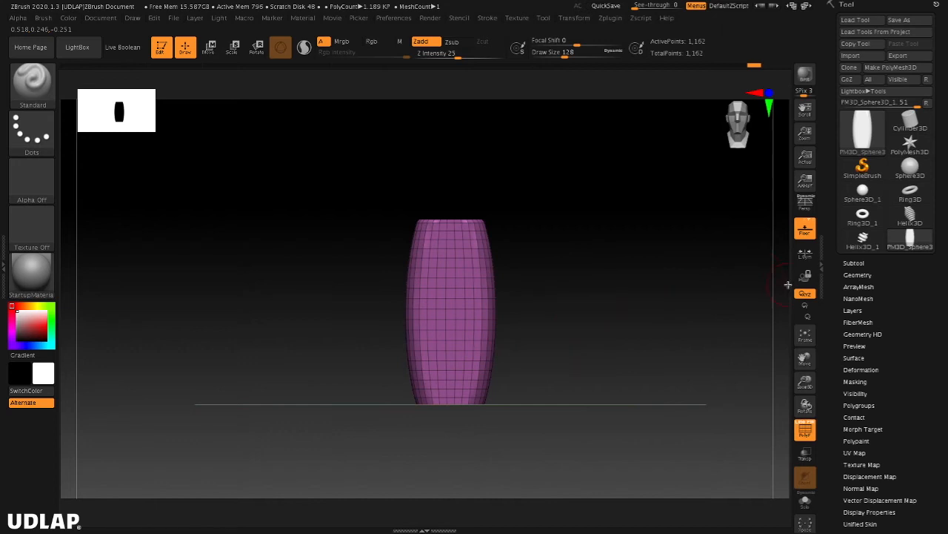
ctrl+right_drag(561, 306, 597, 343)
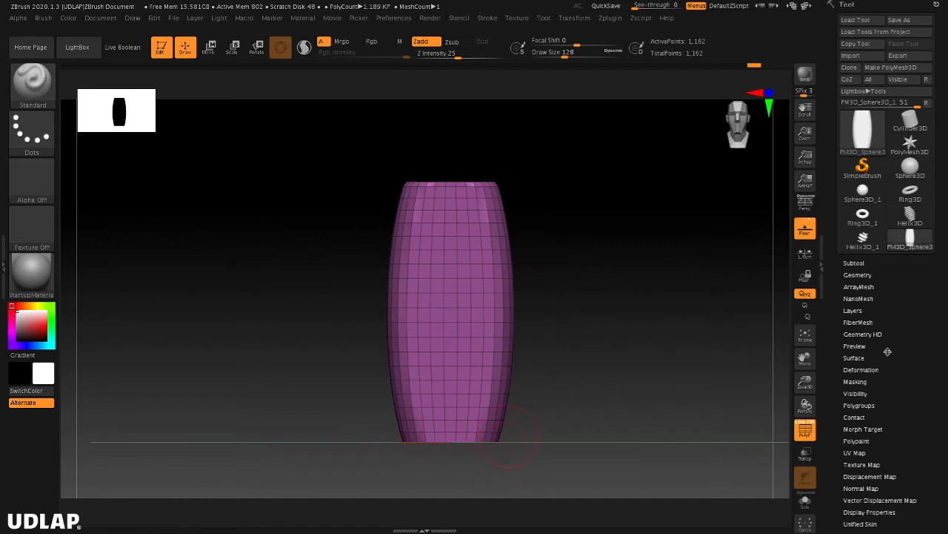
click(857, 274)
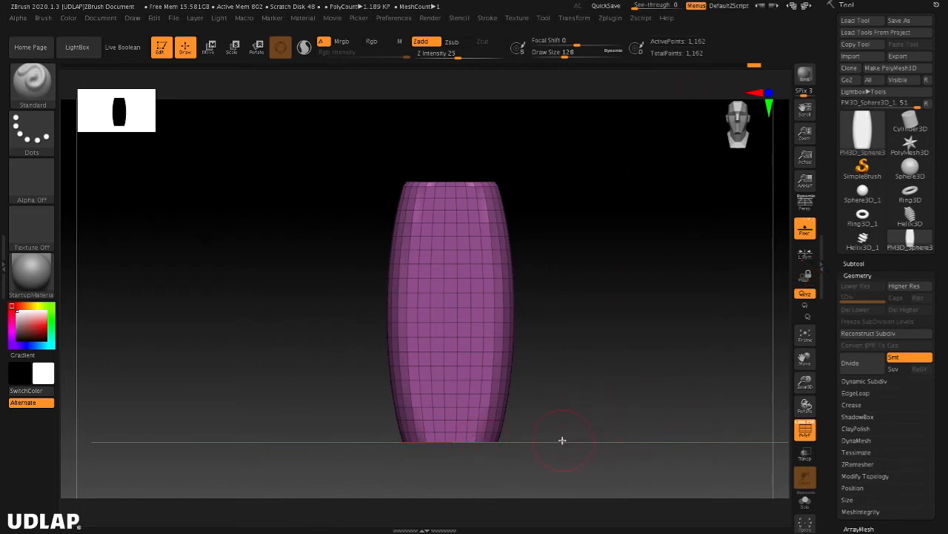
click(861, 366)
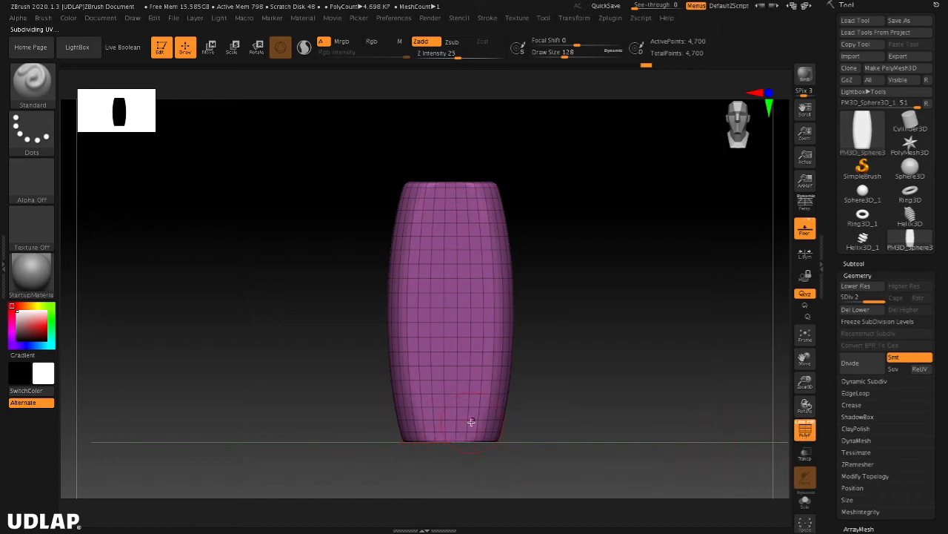
Step: Compare the barrel with the polyframe off and on, and at subdivision levels 1 and 2
click(805, 429)
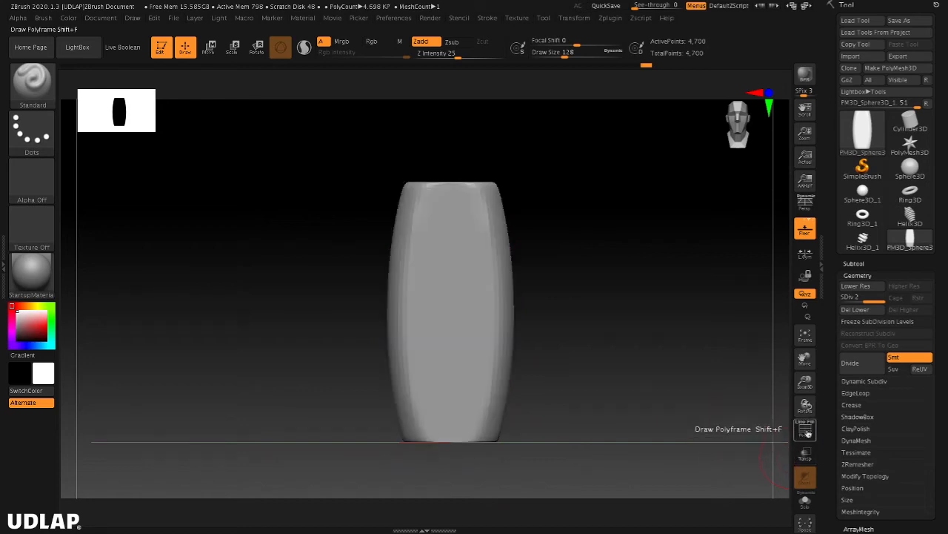
click(806, 431)
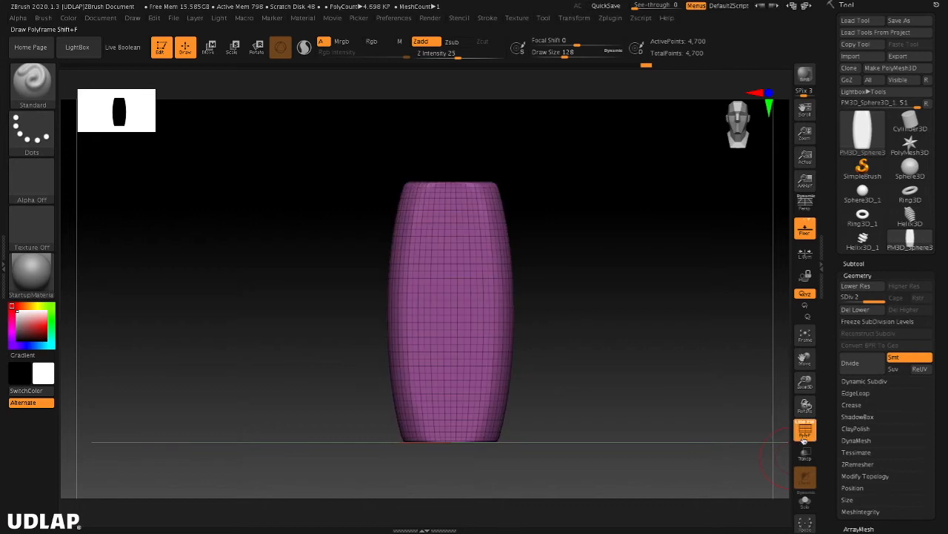
mouse_move(574, 364)
mouse_down()
mouse_move(648, 356)
mouse_move(573, 364)
mouse_up()
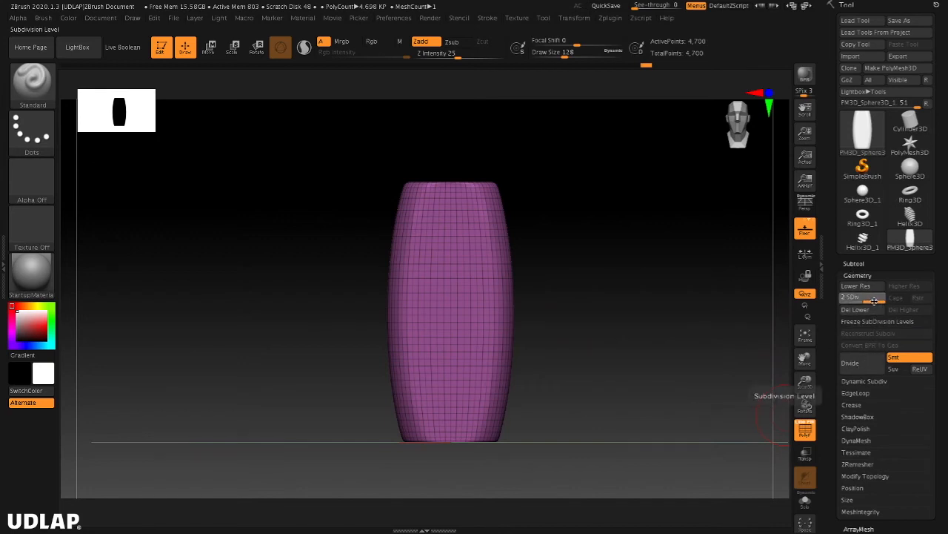
drag(872, 300, 851, 299)
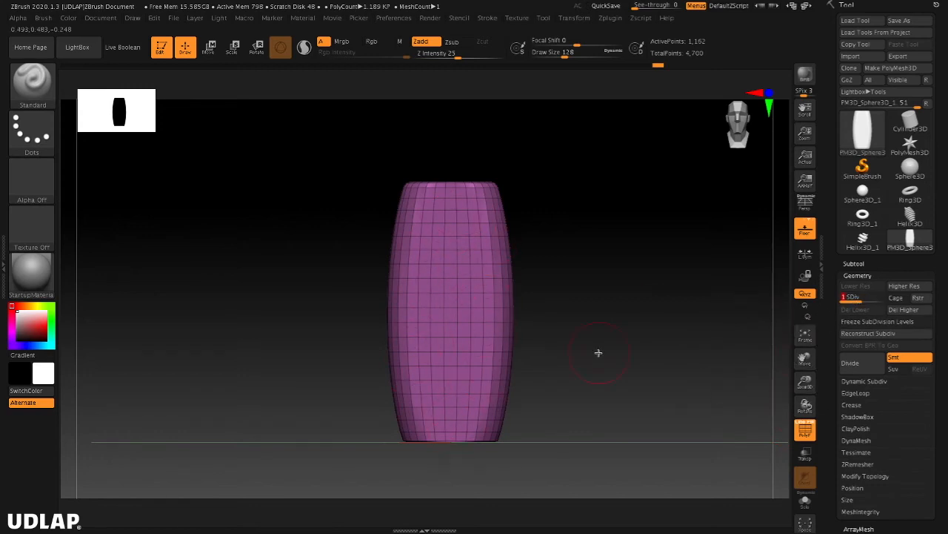
click(874, 300)
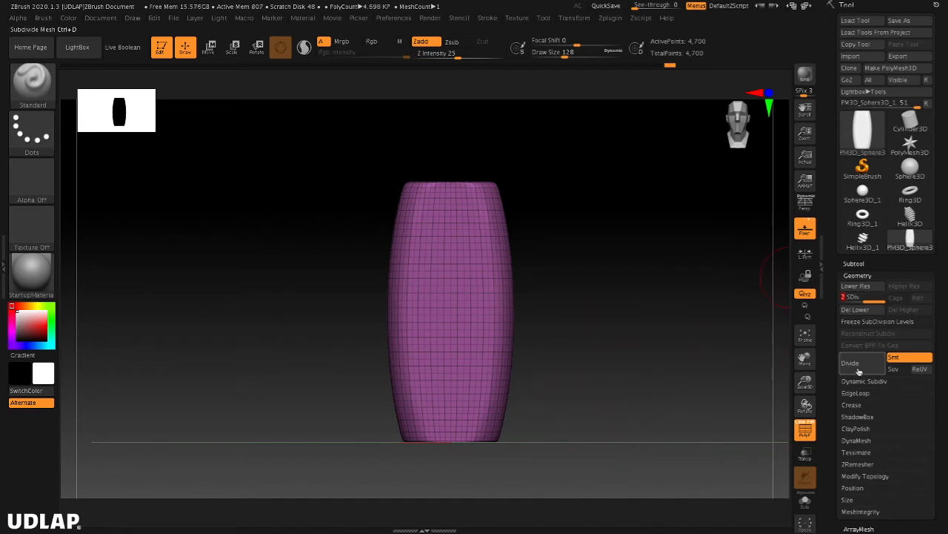
Step: Divide the barrel again to subdivision level 3 and check its surface with the polyframe off and on
key(d)
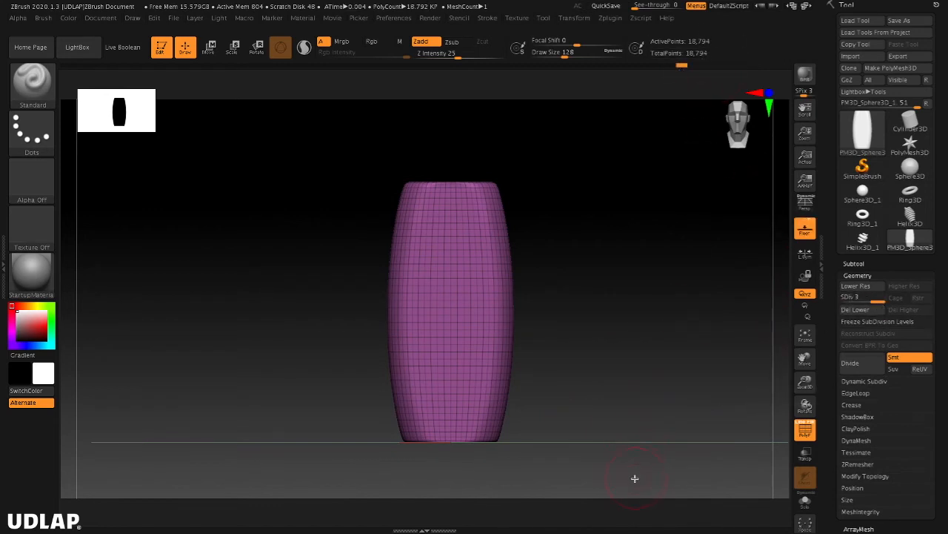
click(806, 430)
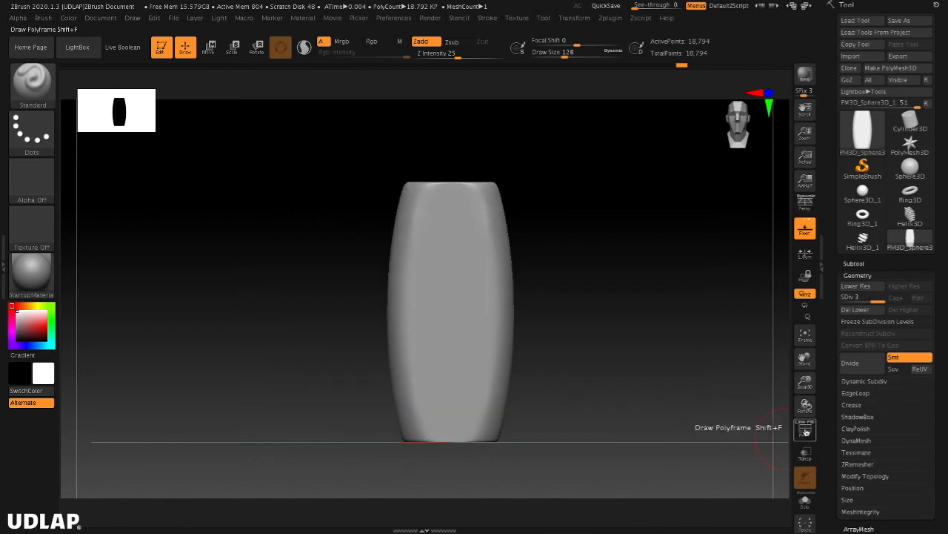
click(806, 429)
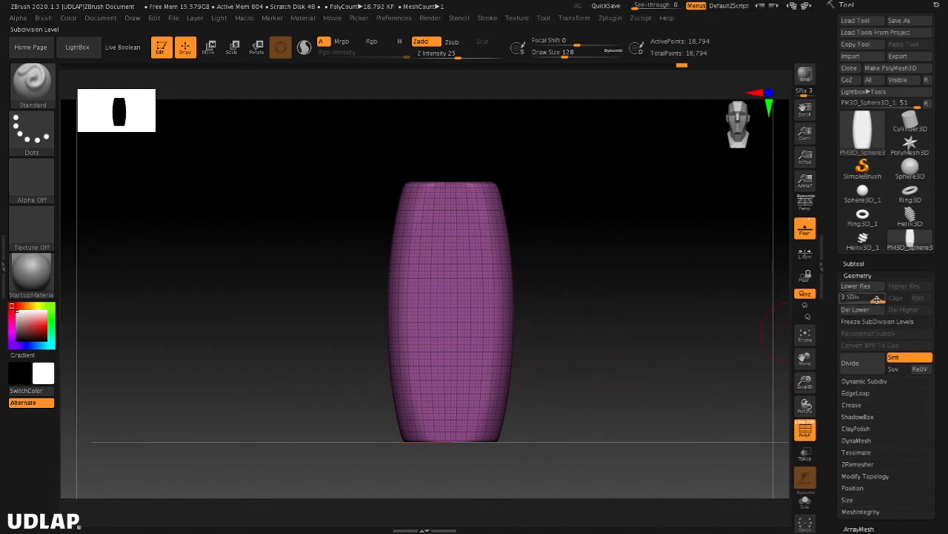
Step: Step the barrel down and up through subdivision levels 1 to 3, finishing on level 3
drag(861, 301, 858, 300)
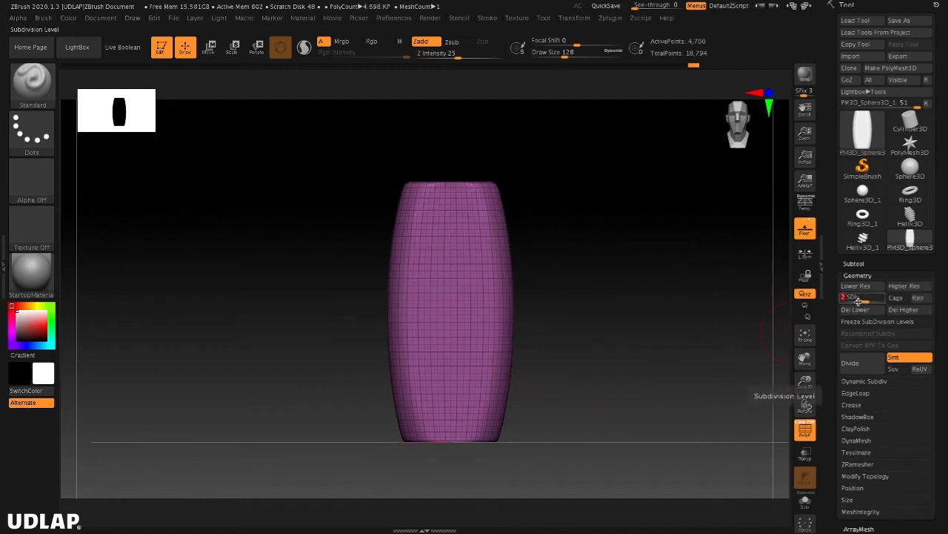
click(860, 298)
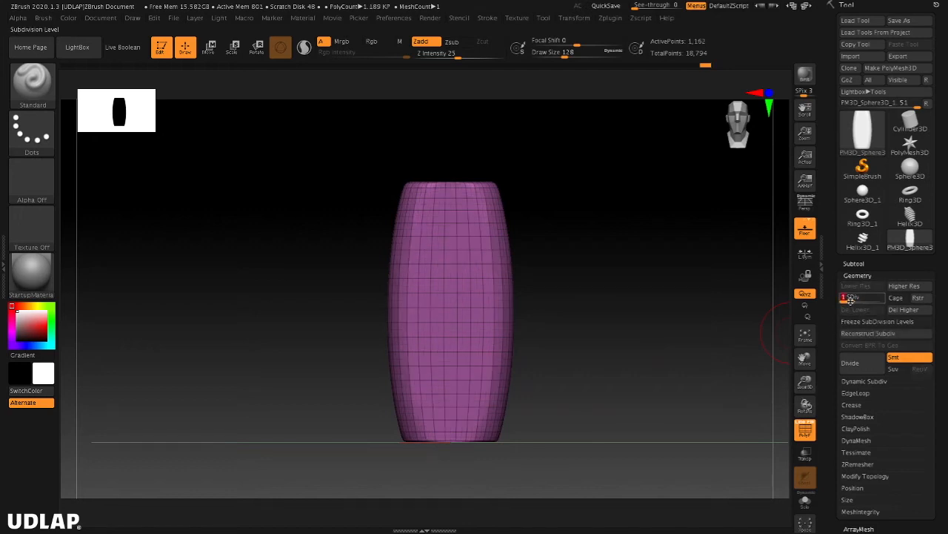
click(861, 301)
click(874, 300)
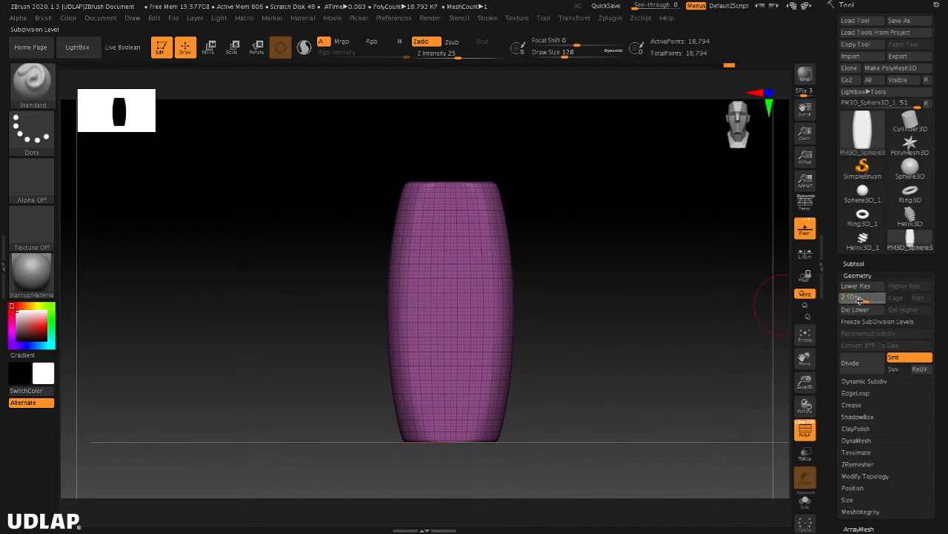
click(864, 310)
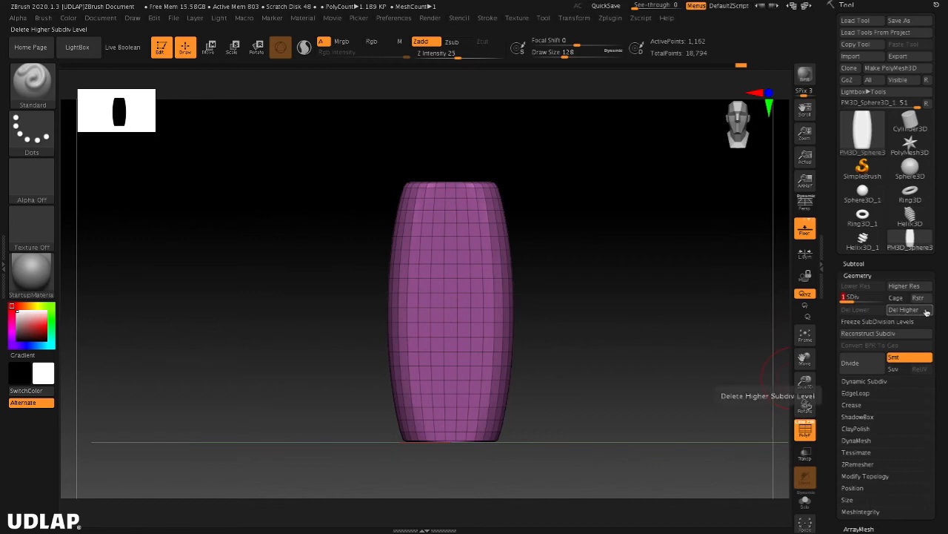
drag(850, 297, 884, 299)
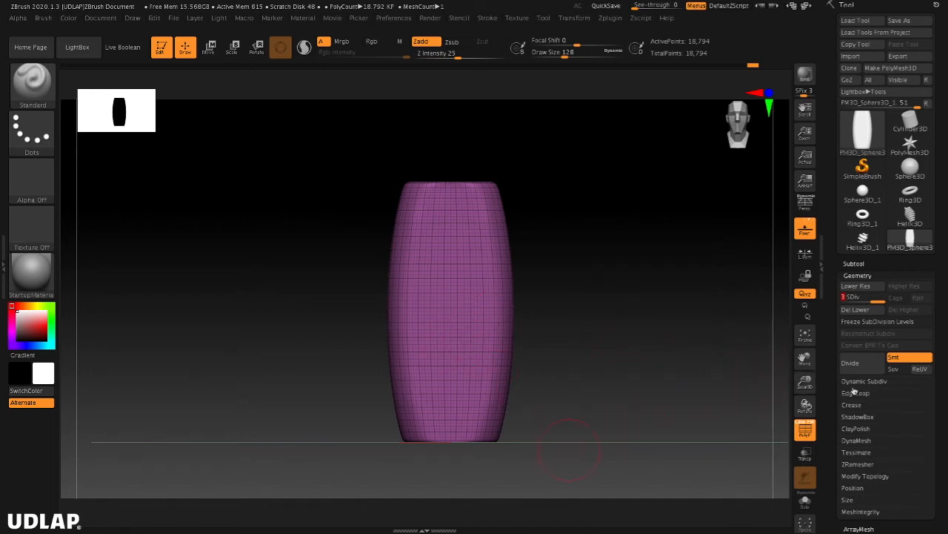
Step: Hide the barrel's polyframe and the floor grid
click(805, 430)
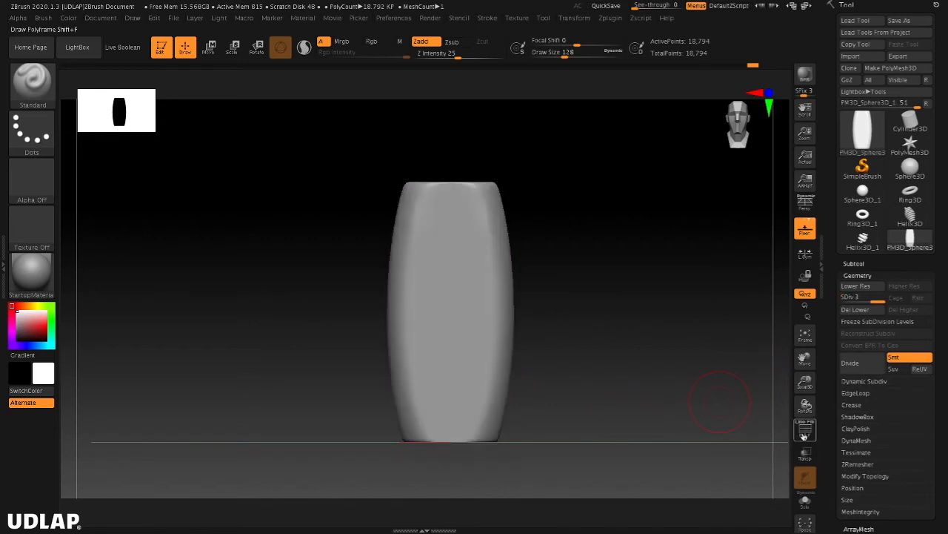
mouse_move(635, 324)
mouse_down()
mouse_move(593, 331)
mouse_move(654, 339)
mouse_move(632, 318)
mouse_move(643, 328)
mouse_move(588, 341)
mouse_move(621, 340)
mouse_move(621, 358)
mouse_move(606, 324)
mouse_move(620, 333)
mouse_move(614, 345)
mouse_move(639, 327)
mouse_up()
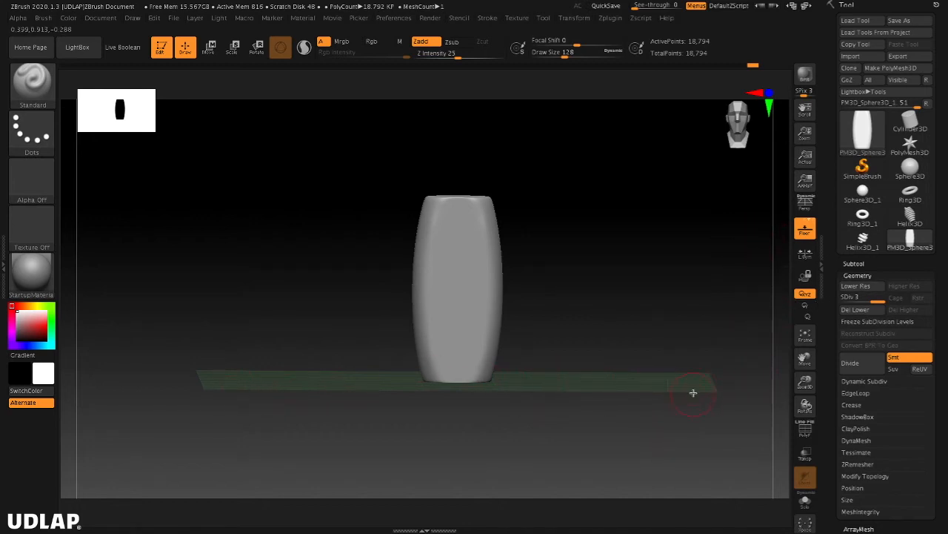
click(805, 229)
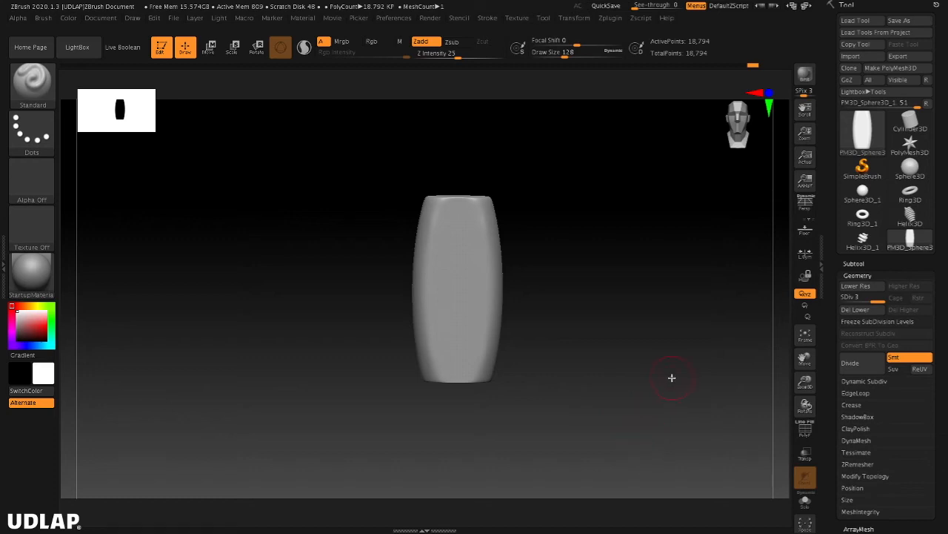
Step: Compare the barrel with perspective distortion on and off, leave it on, and inspect the barrel at an angle
click(806, 202)
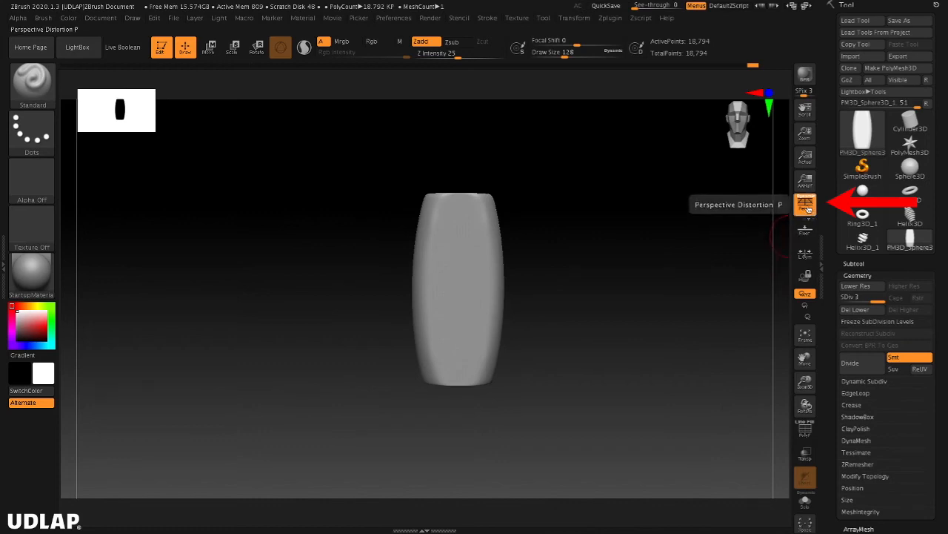
click(810, 208)
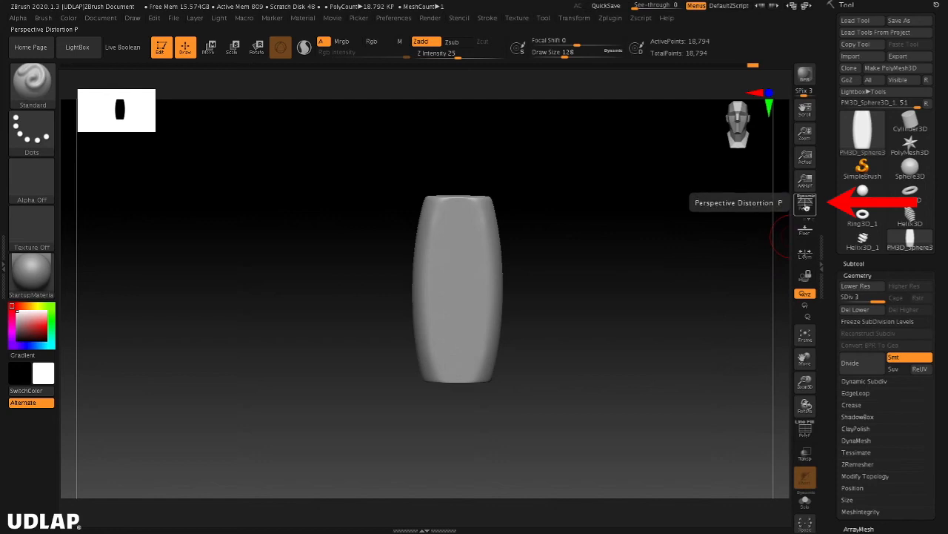
click(807, 206)
click(807, 206)
click(806, 207)
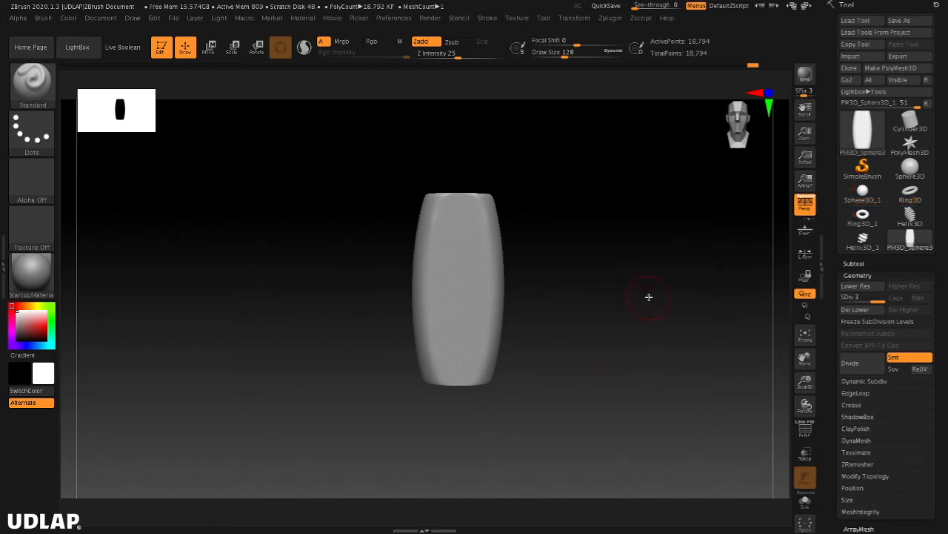
mouse_move(645, 314)
mouse_down()
mouse_move(635, 371)
mouse_move(656, 400)
mouse_move(672, 316)
mouse_move(586, 314)
mouse_move(656, 294)
mouse_move(644, 326)
mouse_move(640, 423)
mouse_move(667, 323)
mouse_move(586, 383)
mouse_move(637, 383)
mouse_move(603, 356)
mouse_move(606, 373)
mouse_move(630, 366)
mouse_move(639, 383)
mouse_move(620, 315)
mouse_move(608, 328)
mouse_move(620, 337)
mouse_move(645, 330)
mouse_up()
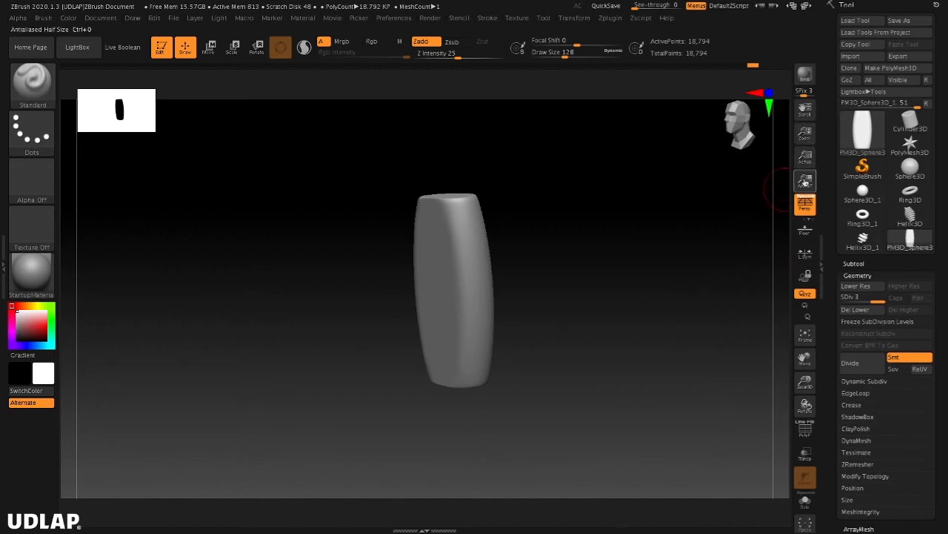
Step: Show the document at antialiased half size, zoom the canvas in and out, and restore its actual size
click(805, 180)
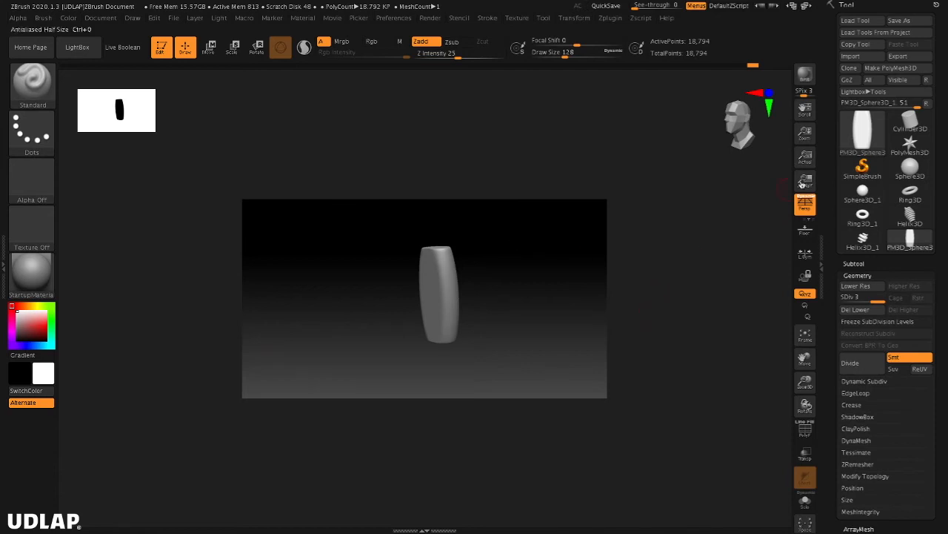
drag(806, 134, 898, 127)
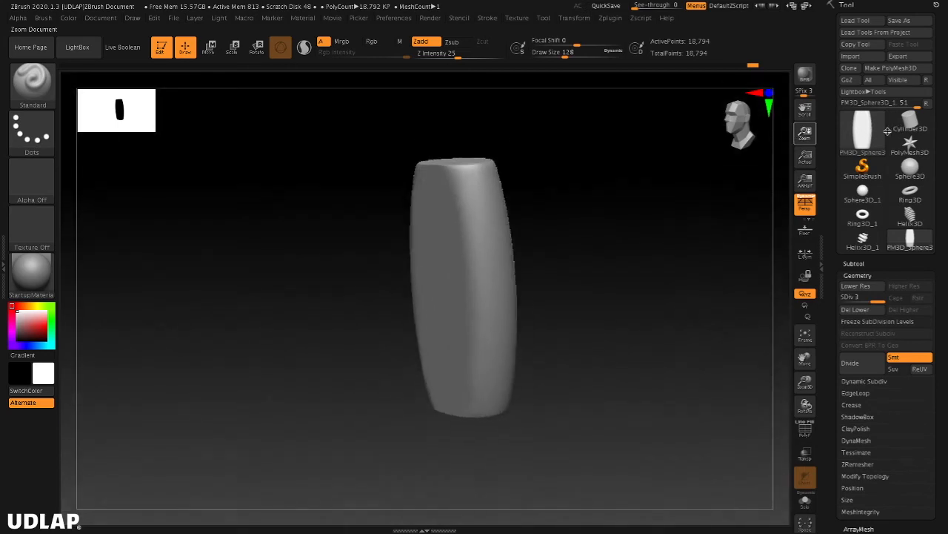
drag(888, 131, 813, 151)
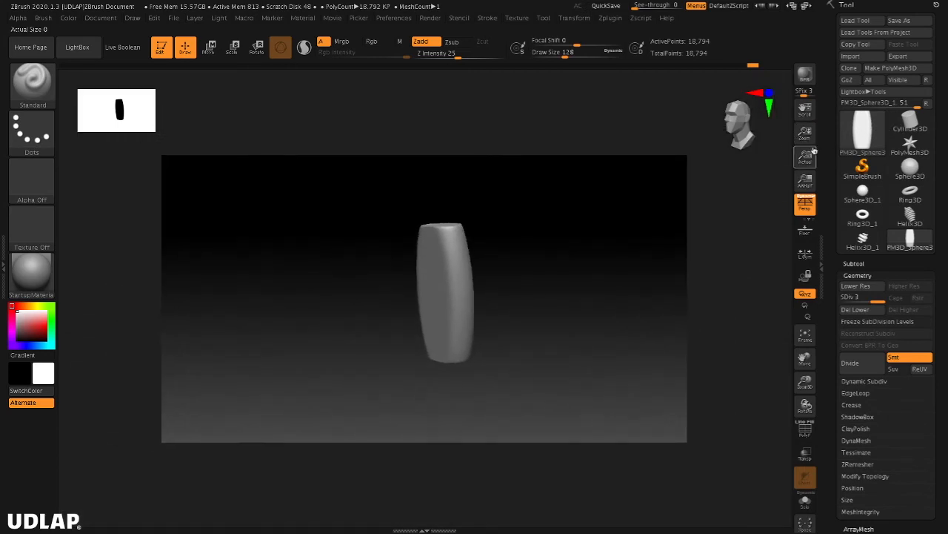
click(807, 157)
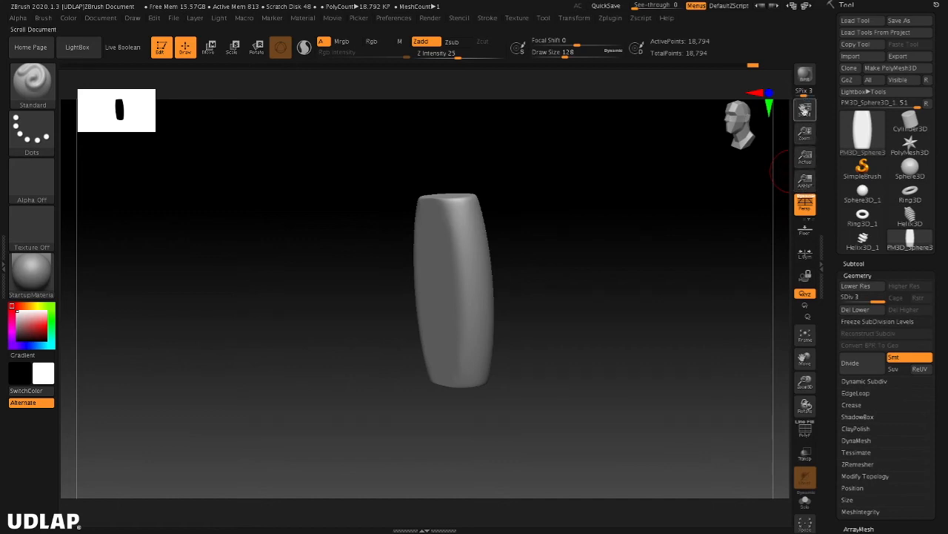
Step: Make a best-preview (BPR) render of the barrel with its top cap in view, and inspect the barrel from another angle
drag(596, 255, 682, 212)
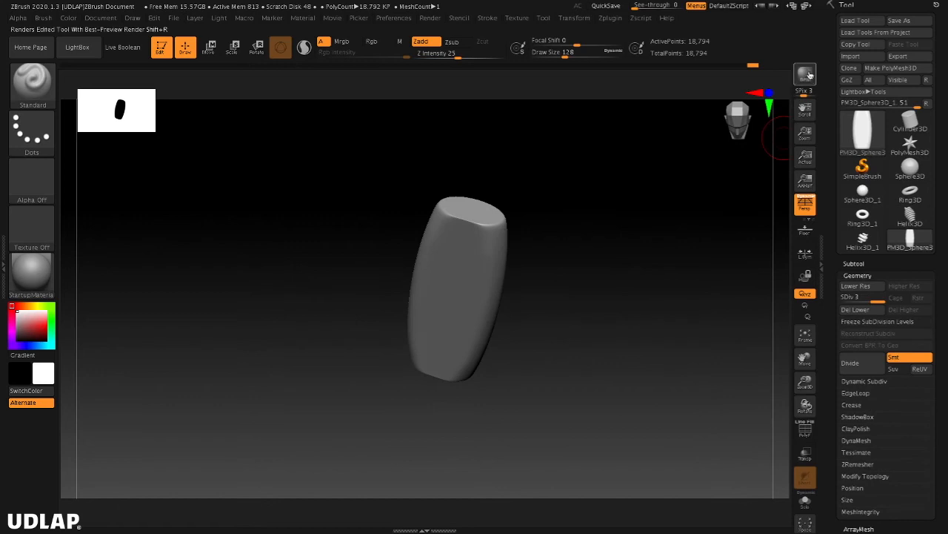
click(806, 74)
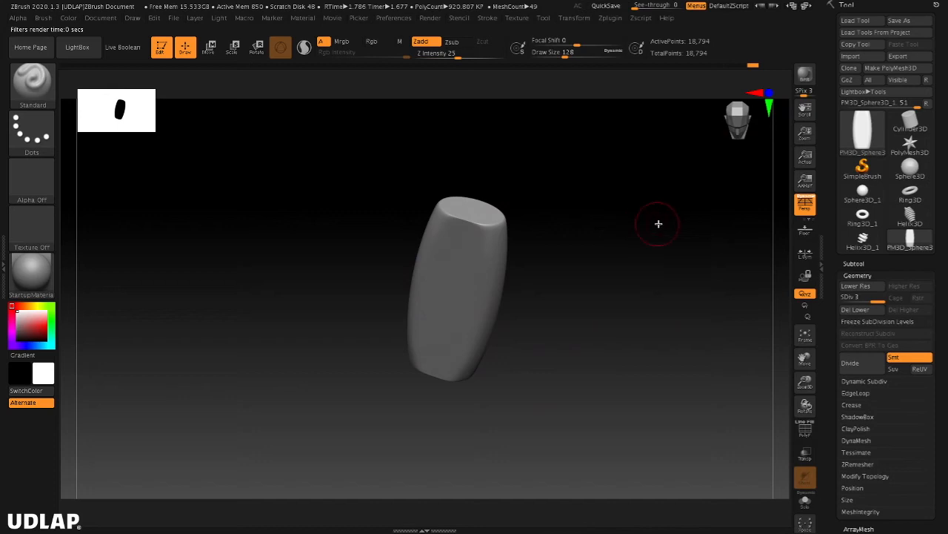
drag(647, 269, 644, 368)
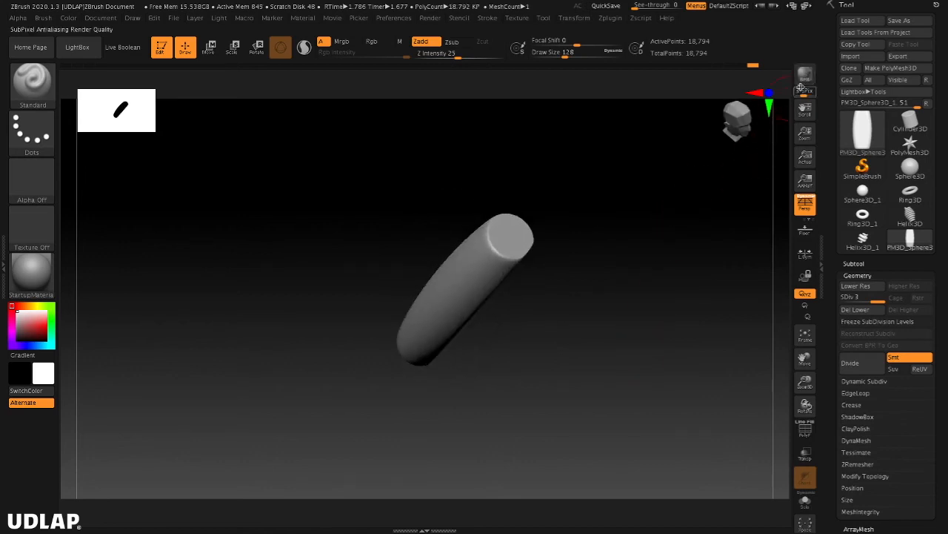
Step: Apply the MatCap Red Wax material to the barrel, shown enlarged in a straight front view
drag(678, 201, 602, 215)
mouse_move(632, 324)
mouse_down()
mouse_move(654, 303)
mouse_move(644, 374)
mouse_up()
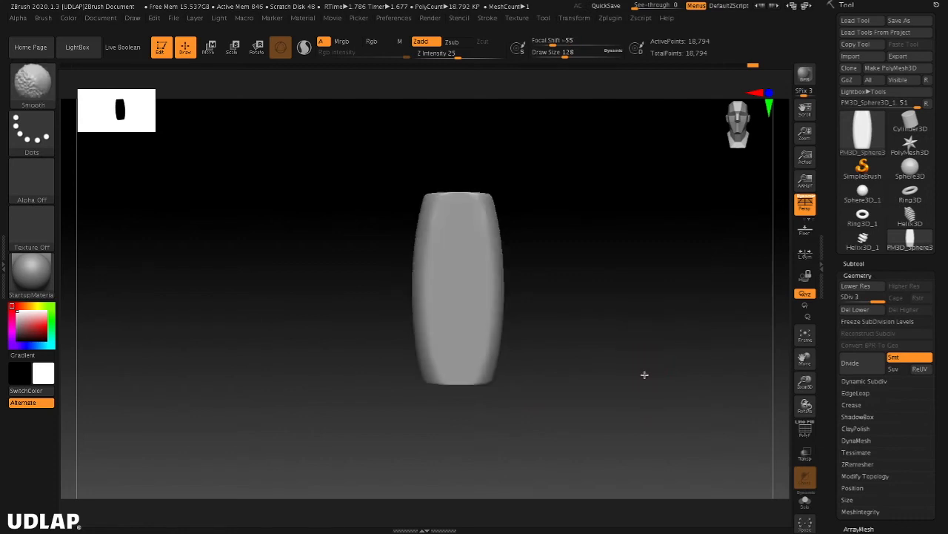
mouse_move(634, 342)
alt+mouse_down()
mouse_move(610, 366)
mouse_move(650, 355)
mouse_move(650, 387)
mouse_move(640, 377)
mouse_move(666, 417)
alt+mouse_up()
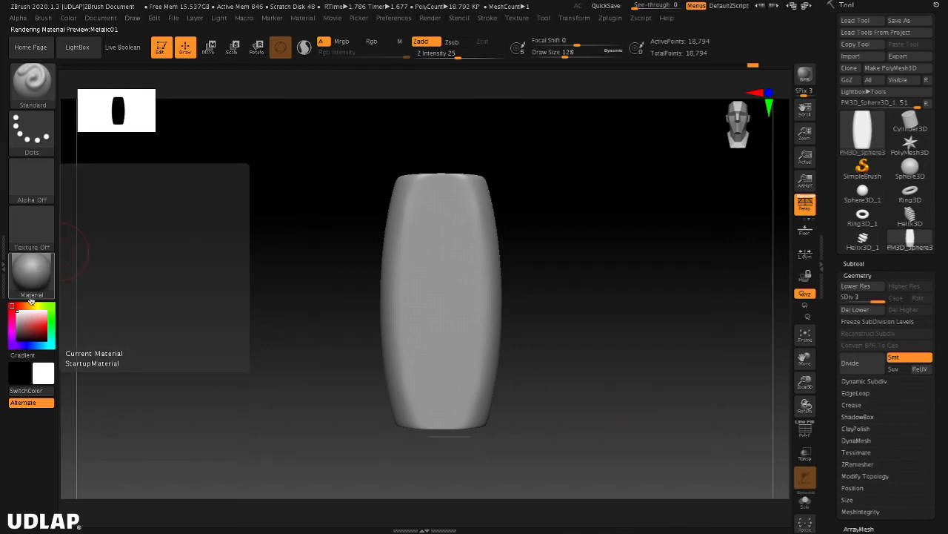
click(32, 272)
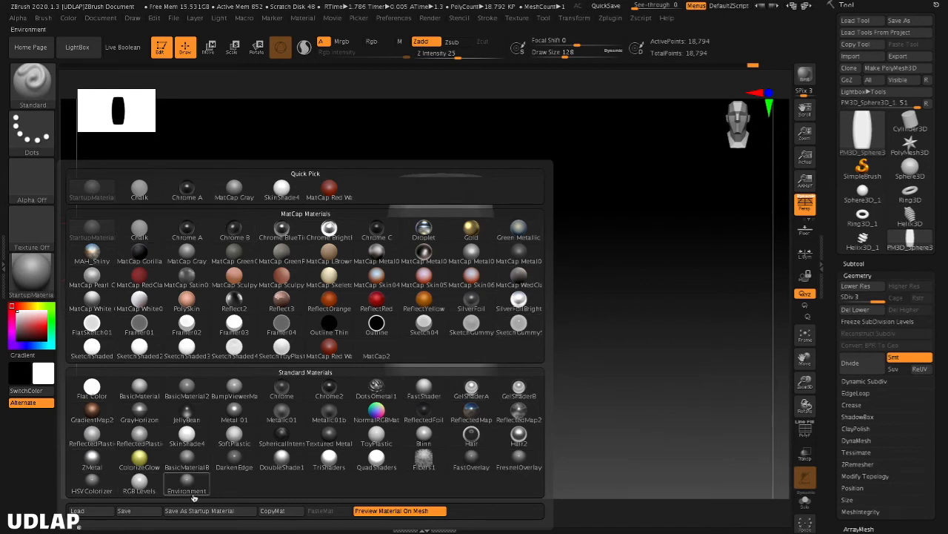
mouse_move(169, 416)
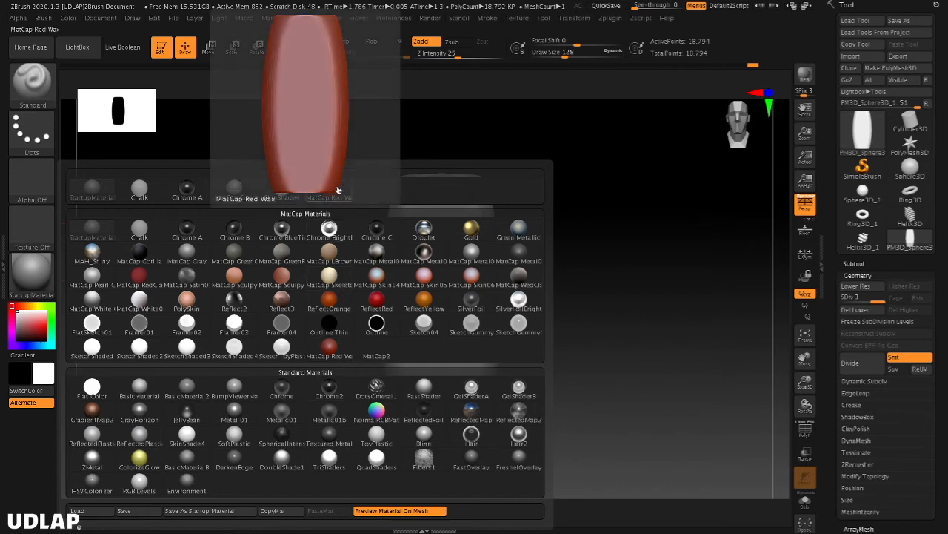
click(329, 346)
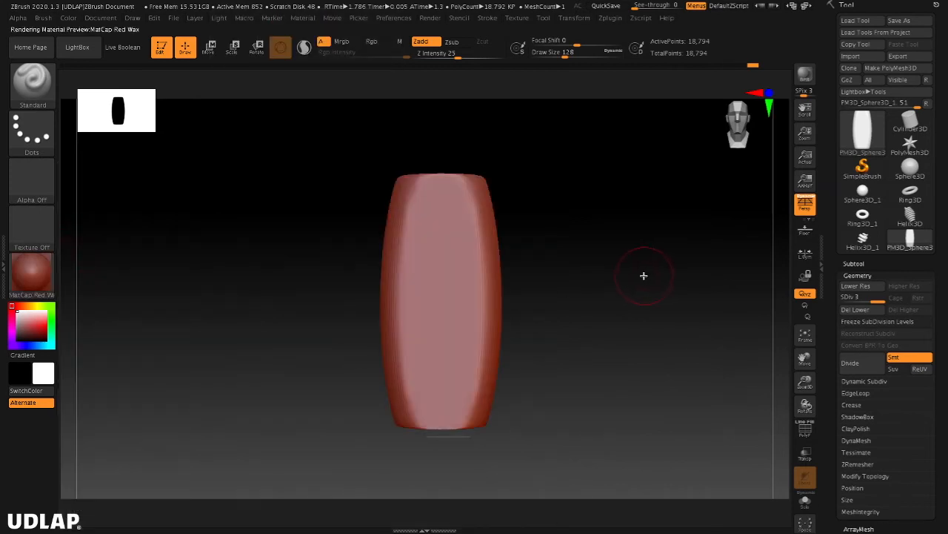
mouse_move(633, 294)
mouse_down()
mouse_move(564, 305)
mouse_move(607, 396)
mouse_move(662, 373)
mouse_move(682, 292)
mouse_move(673, 238)
mouse_move(600, 255)
mouse_move(655, 306)
mouse_move(654, 291)
mouse_move(650, 312)
mouse_move(646, 291)
mouse_up()
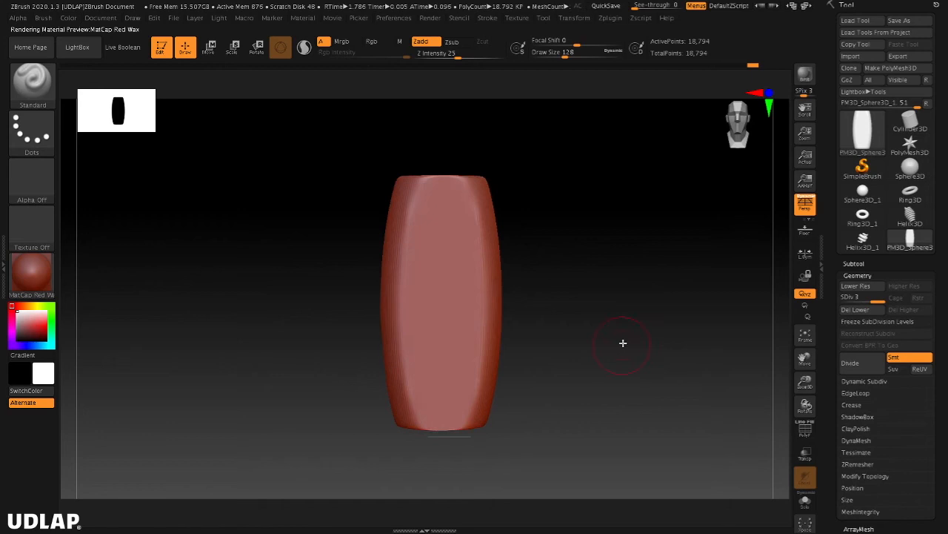
Step: Select the Move brush at draw size 299, try pulling the barrel's upper corner outward, and undo the pull
click(32, 82)
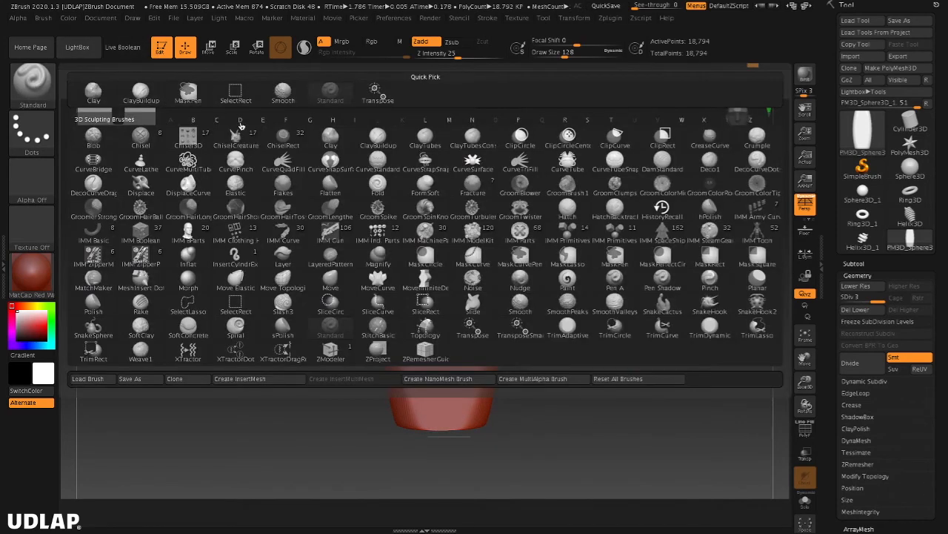
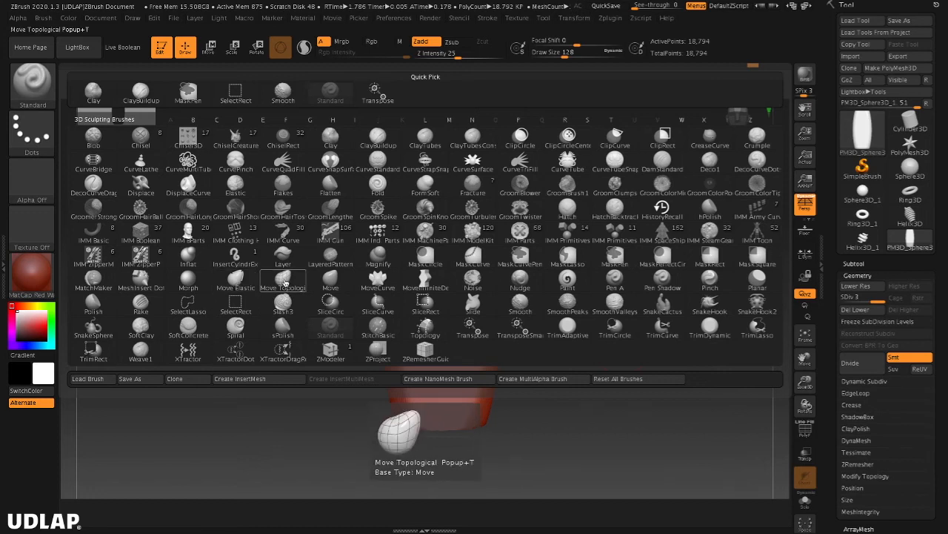
click(330, 278)
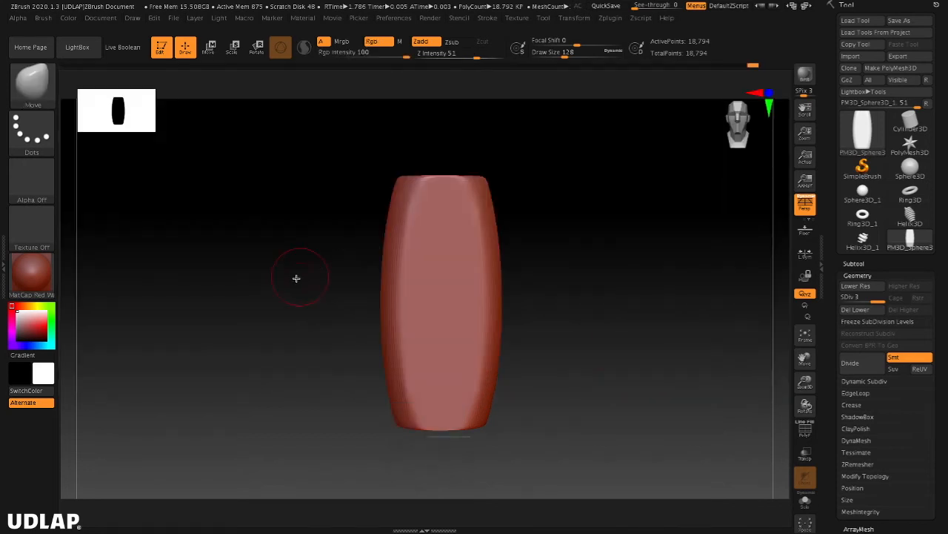
key(s)
drag(587, 224, 598, 227)
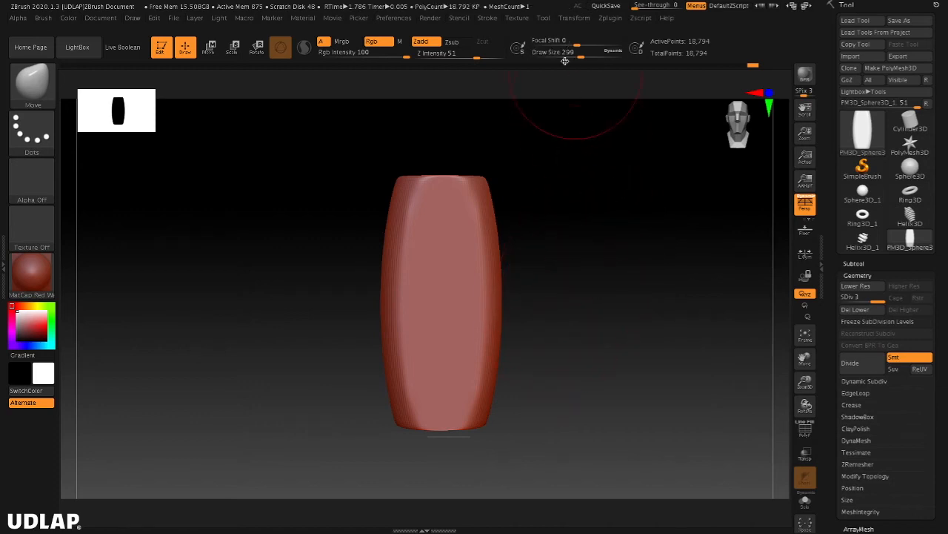
drag(483, 190, 549, 179)
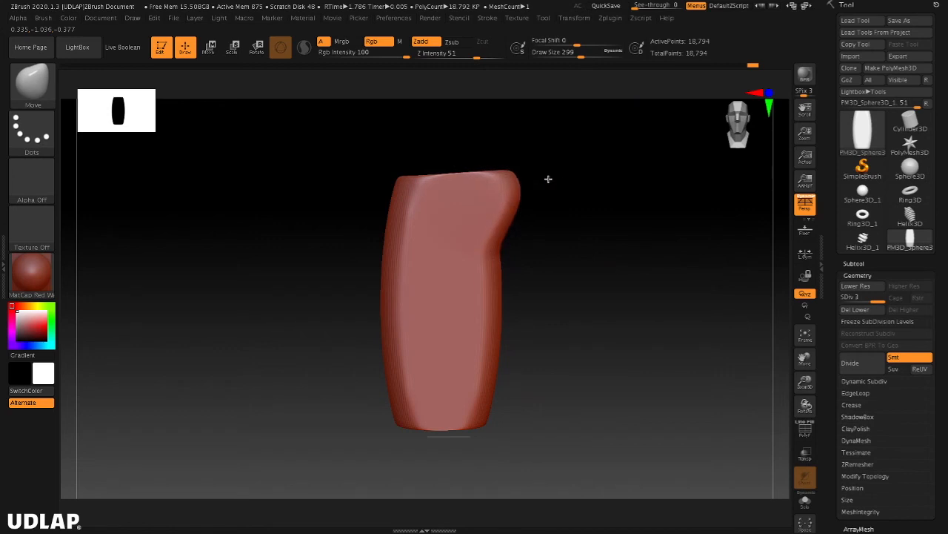
key(ctrl+z)
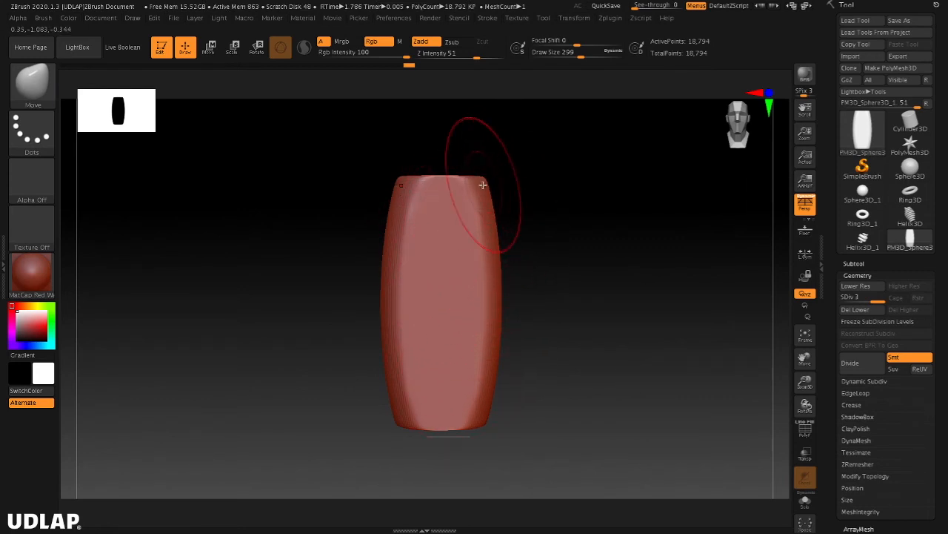
Step: With mirrored Move strokes, reshape the barrel with flared upper corners, wide lower lobes, a small bottom tip and a protruding front bulge
mouse_move(491, 180)
mouse_down()
mouse_move(555, 165)
mouse_move(549, 203)
mouse_up()
mouse_move(489, 372)
mouse_down()
mouse_move(560, 369)
mouse_move(631, 330)
mouse_move(475, 305)
mouse_move(563, 274)
mouse_move(627, 281)
mouse_move(508, 227)
mouse_up()
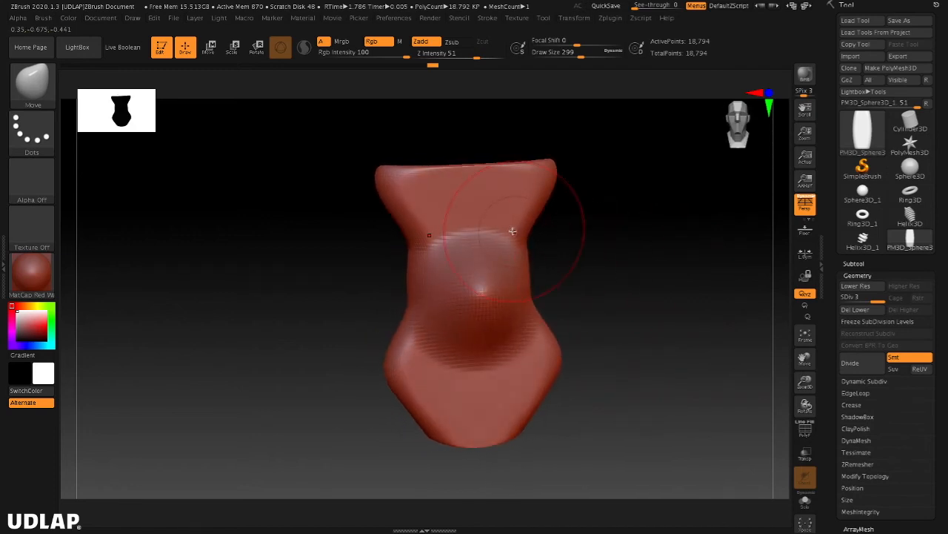
mouse_move(555, 321)
mouse_down()
mouse_move(631, 375)
mouse_move(564, 382)
mouse_move(612, 436)
mouse_up()
drag(512, 435, 501, 449)
drag(619, 281, 659, 272)
drag(544, 268, 570, 272)
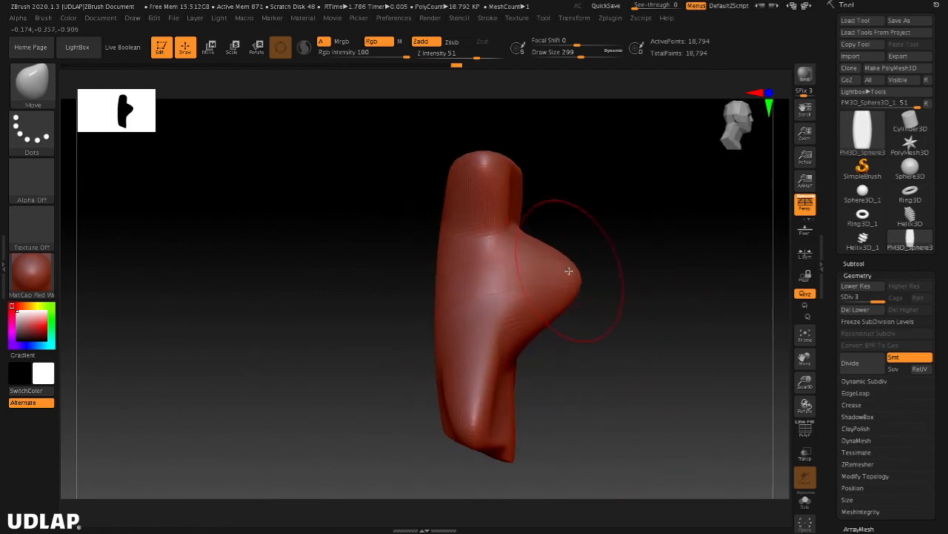
drag(660, 292, 646, 246)
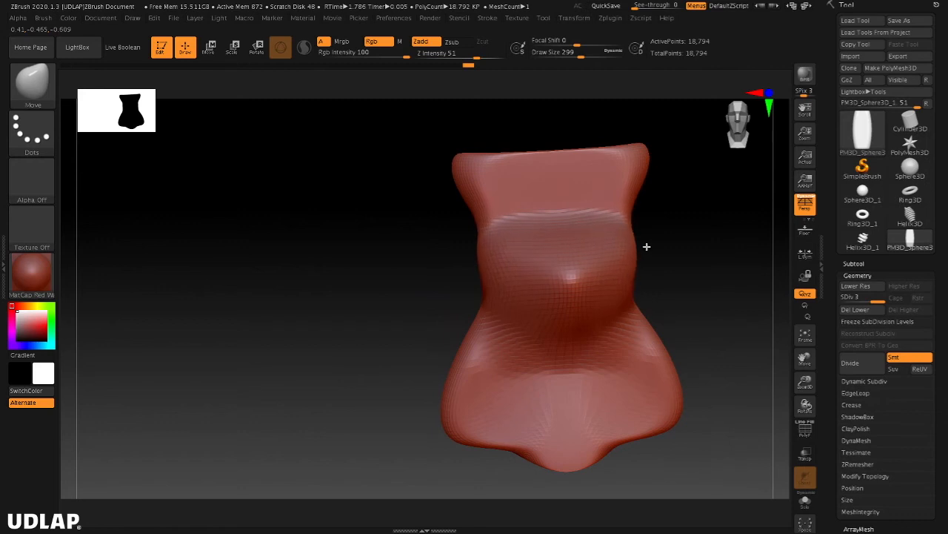
drag(394, 322, 619, 260)
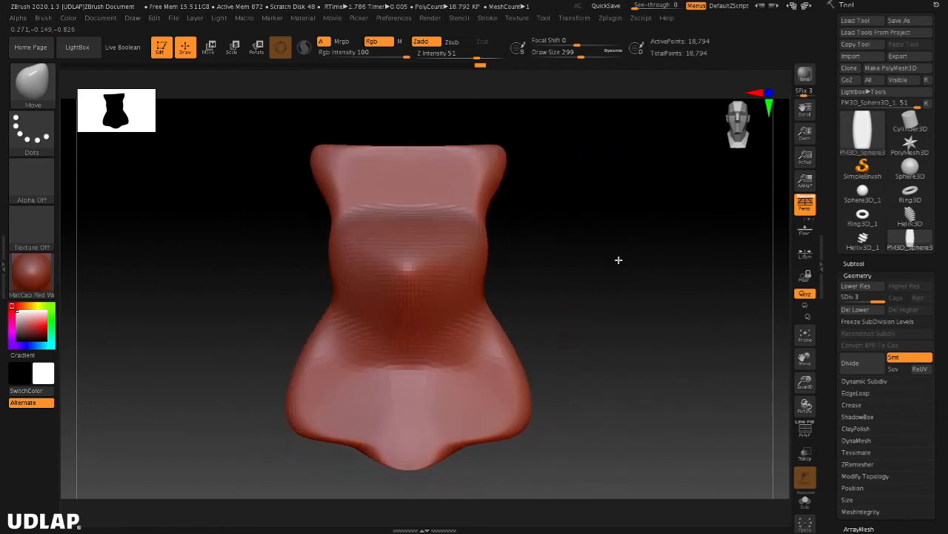
Step: With the Standard brush at draw size 77, sculpt mirrored raised strokes across the front bulge and on the lower lobes
click(33, 85)
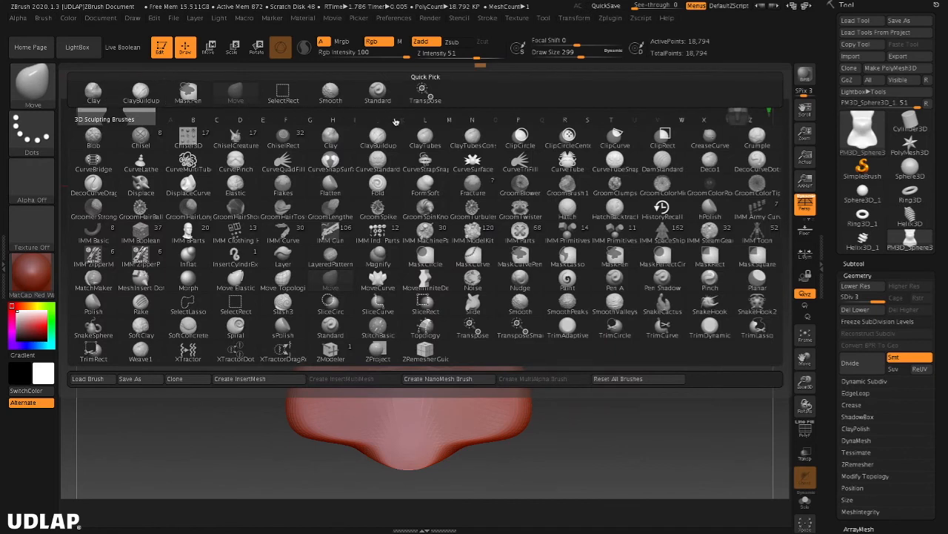
click(380, 92)
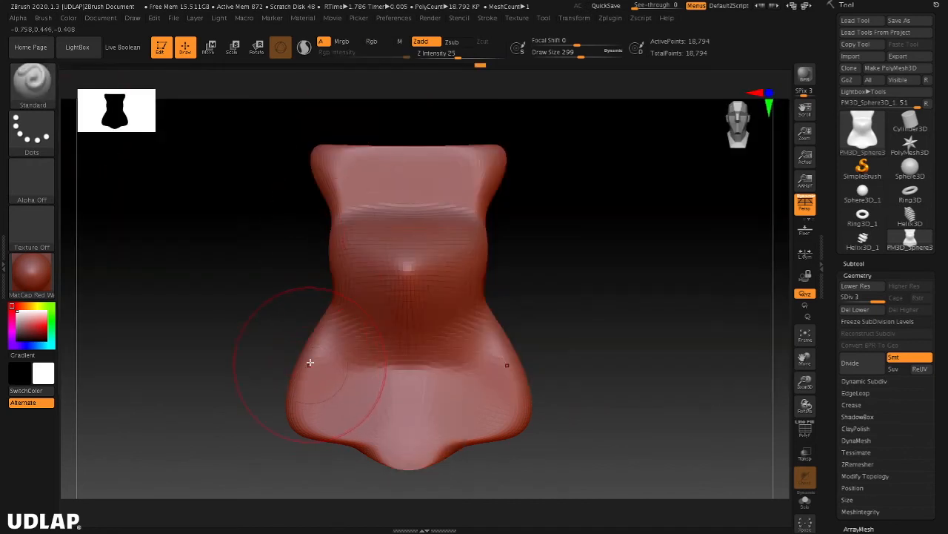
key(s)
drag(584, 242, 496, 246)
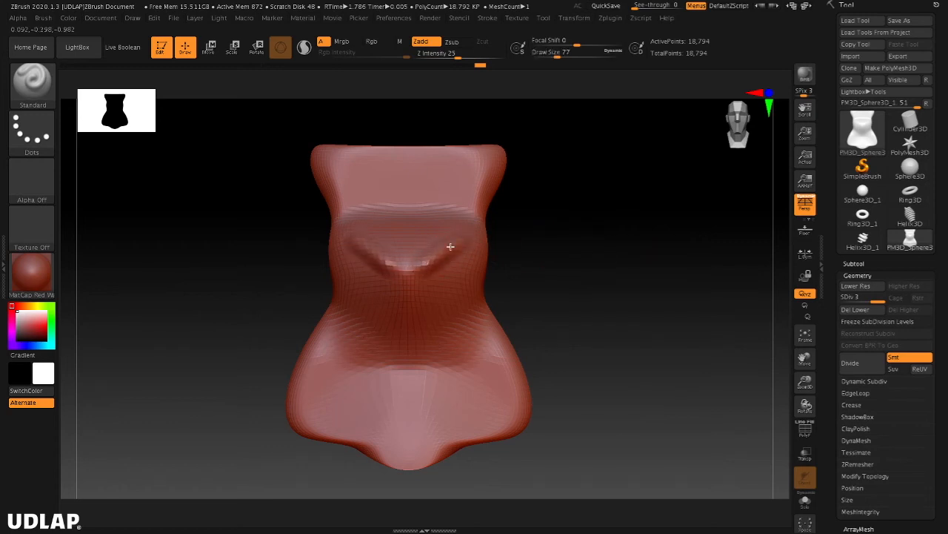
mouse_move(434, 412)
mouse_down()
mouse_move(486, 370)
mouse_move(459, 418)
mouse_move(478, 369)
mouse_move(655, 323)
mouse_move(492, 346)
mouse_move(601, 328)
mouse_move(580, 333)
mouse_move(594, 328)
mouse_move(586, 345)
mouse_move(597, 334)
mouse_move(591, 361)
mouse_move(623, 339)
mouse_move(622, 324)
mouse_move(595, 351)
mouse_move(603, 381)
mouse_move(615, 328)
mouse_move(615, 341)
mouse_up()
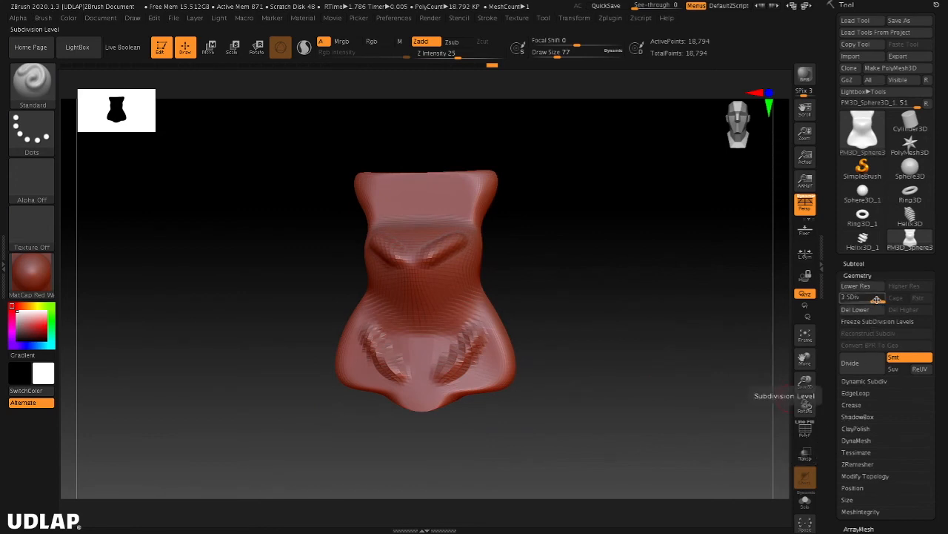
Step: Show the model's polyframe and select the Move brush at draw size 167
click(806, 429)
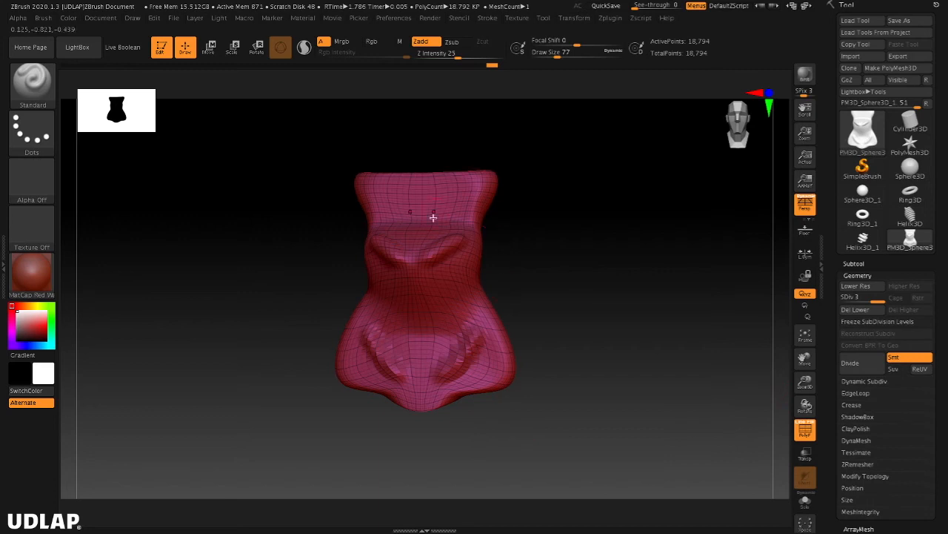
mouse_move(578, 308)
mouse_down()
mouse_move(642, 314)
mouse_move(580, 318)
mouse_up()
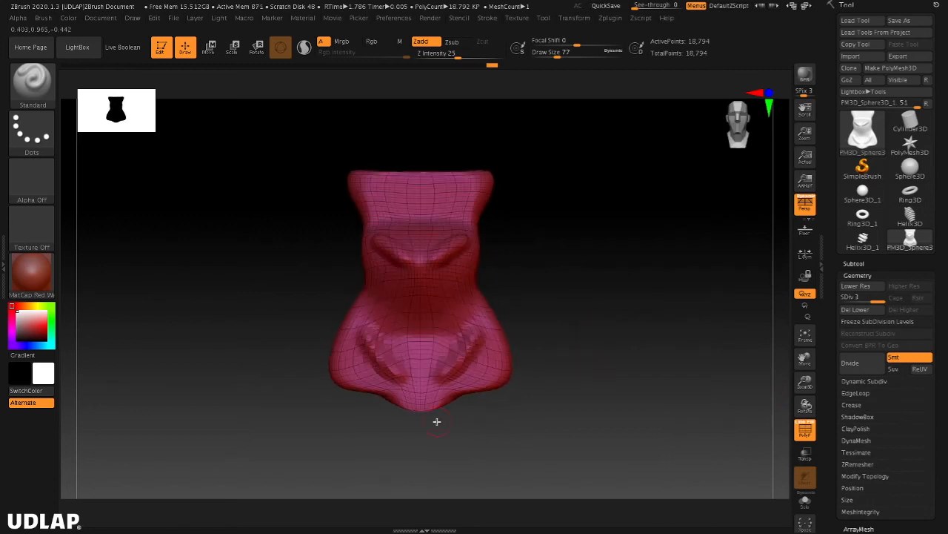
click(31, 82)
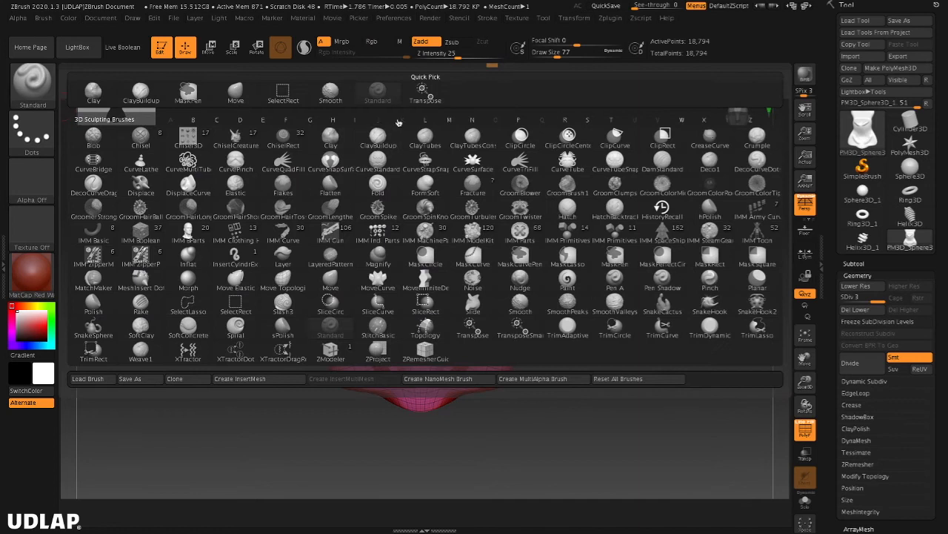
click(331, 280)
key(s)
drag(613, 277, 617, 271)
Step: Pull the upper corners, brow sides and lower lobes outward symmetrically, and stretch the bottom tip downward into a point
drag(486, 184, 507, 172)
drag(489, 236, 499, 257)
drag(507, 314, 524, 332)
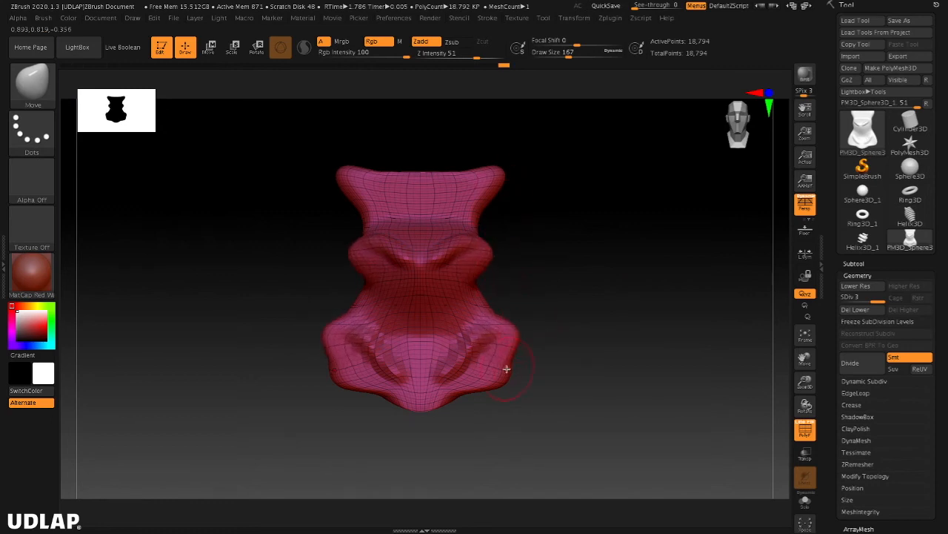
drag(504, 366, 519, 365)
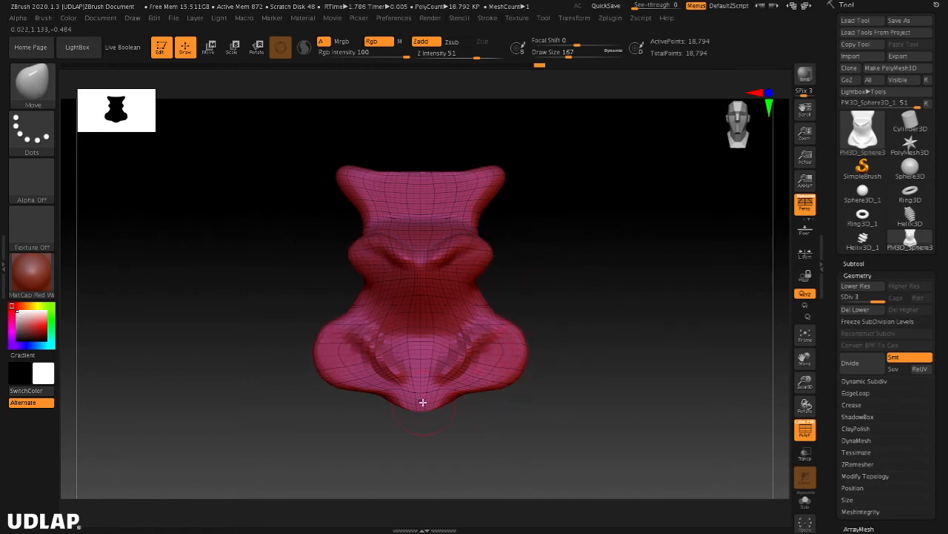
drag(422, 402, 424, 459)
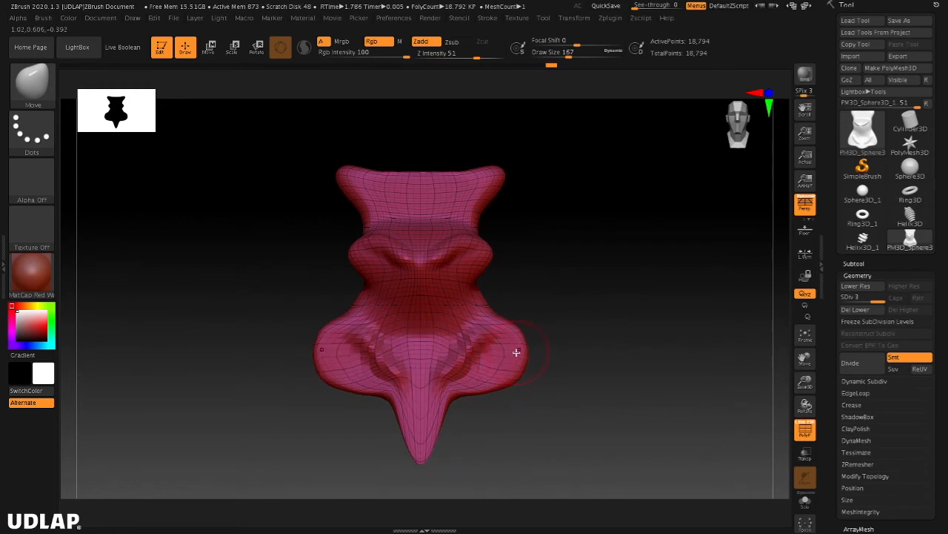
drag(503, 169, 511, 156)
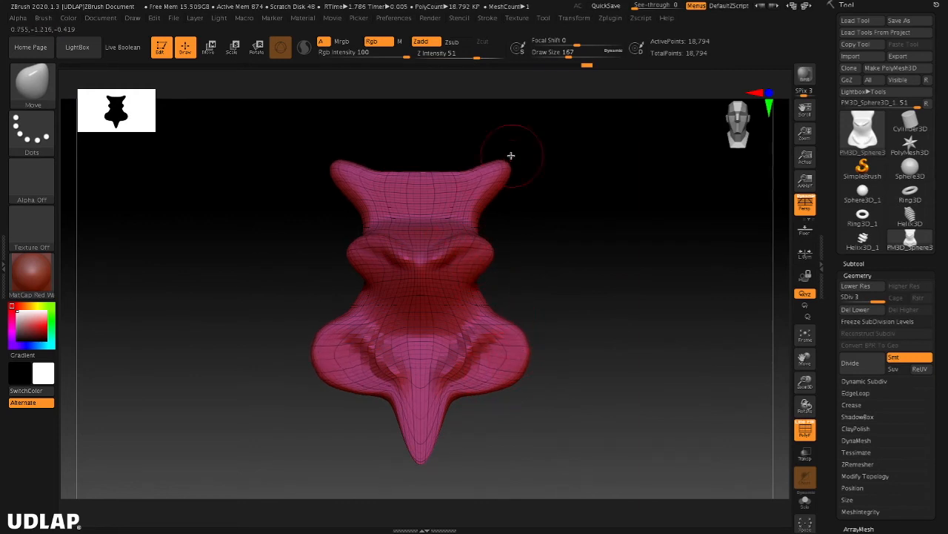
drag(568, 273, 604, 272)
drag(658, 353, 550, 309)
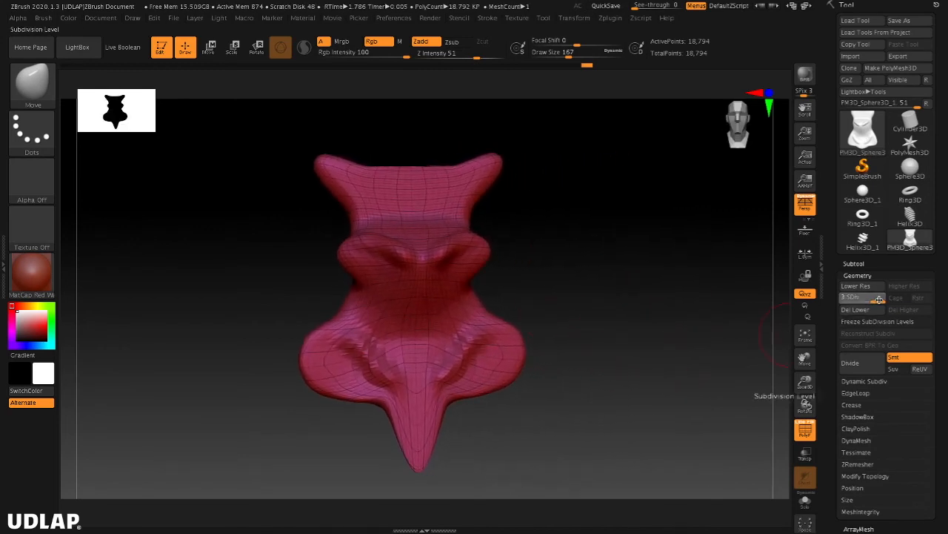
Step: At subdivision level 1 and draw size 372, pull the upper horns, brow sides and lower lobes farther outward
drag(856, 299, 822, 306)
drag(629, 354, 647, 345)
key(s)
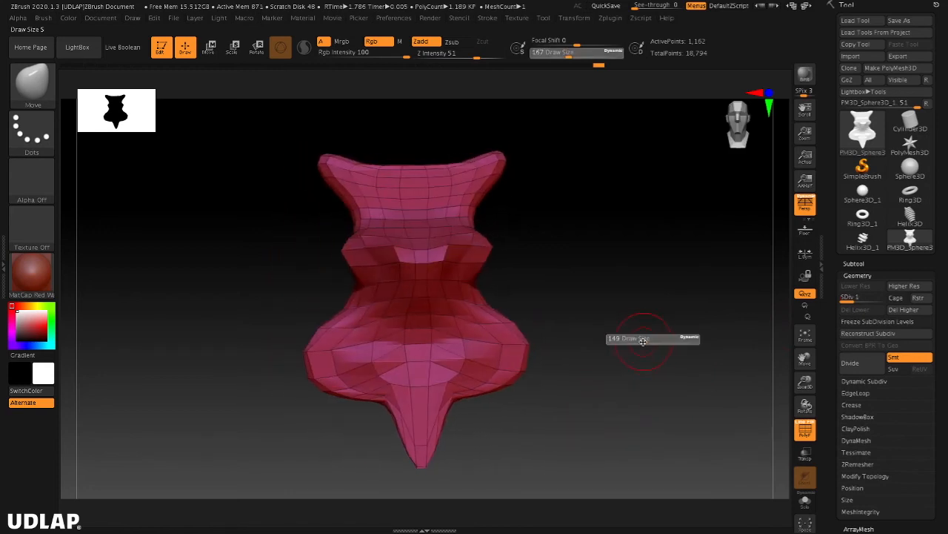
click(663, 340)
drag(493, 163, 538, 143)
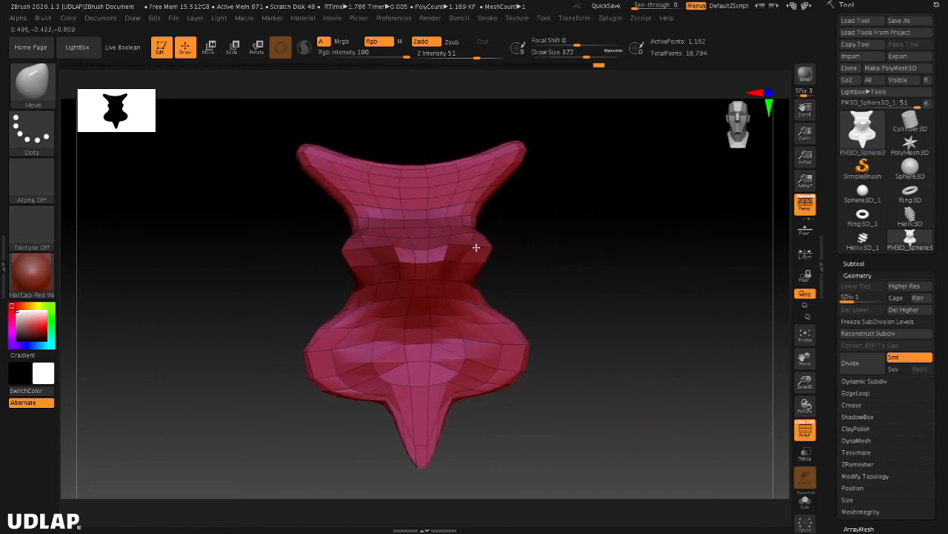
drag(476, 248, 501, 243)
drag(517, 344, 569, 362)
Step: Pull the lower front forward and the lower back rearward, and raise the horns and the top edge between them
drag(468, 379, 483, 400)
drag(581, 385, 683, 366)
drag(464, 370, 539, 384)
mouse_move(606, 353)
mouse_down()
mouse_move(618, 349)
mouse_move(607, 355)
mouse_up()
drag(409, 385, 302, 401)
mouse_move(624, 327)
mouse_down()
mouse_move(567, 333)
mouse_move(546, 371)
mouse_move(535, 368)
mouse_up()
drag(496, 235, 500, 234)
drag(537, 125, 546, 117)
drag(419, 163, 419, 157)
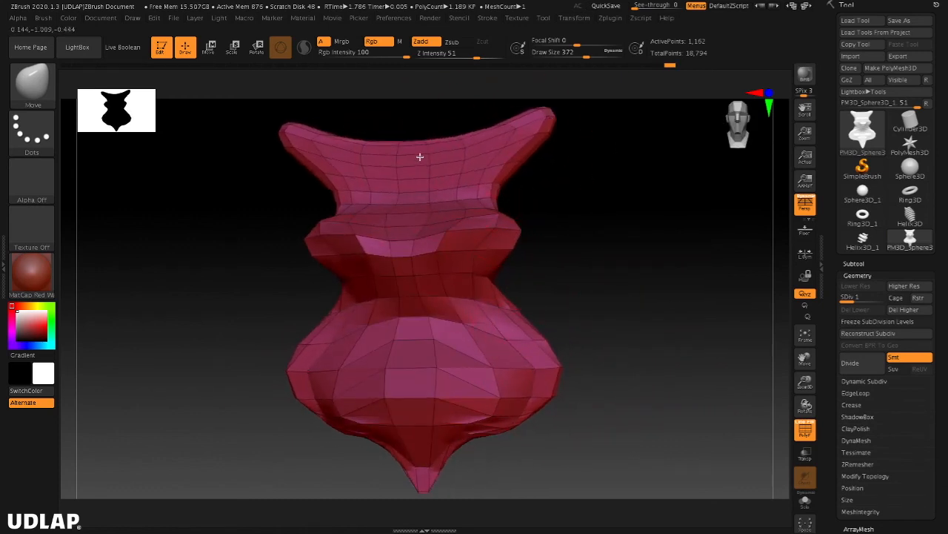
Step: Refine the brow and lower front with Move strokes from the side and from below, and inspect the low-resolution form
drag(603, 263, 585, 189)
drag(473, 225, 493, 226)
mouse_move(581, 386)
mouse_down()
mouse_move(561, 373)
mouse_move(633, 377)
mouse_move(509, 438)
mouse_move(618, 408)
mouse_move(616, 360)
mouse_move(498, 364)
mouse_up()
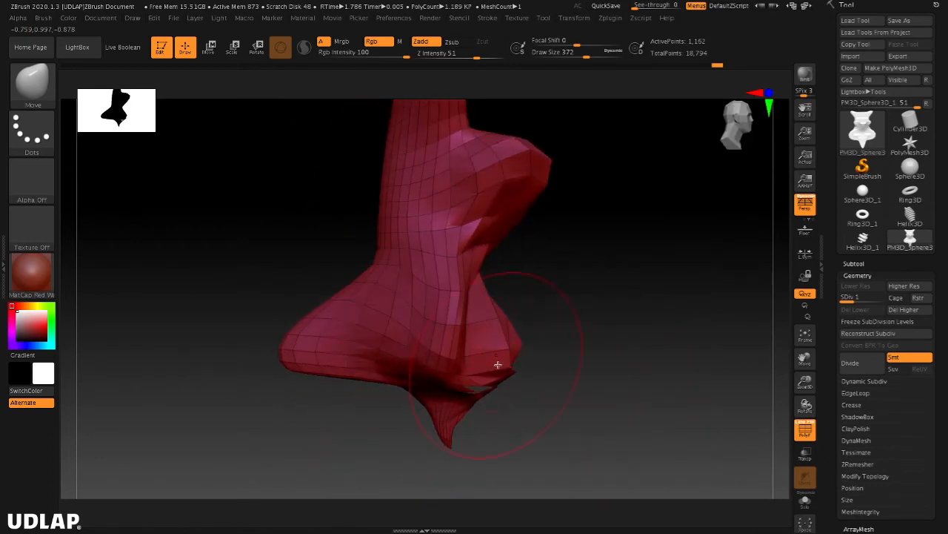
drag(595, 377, 605, 311)
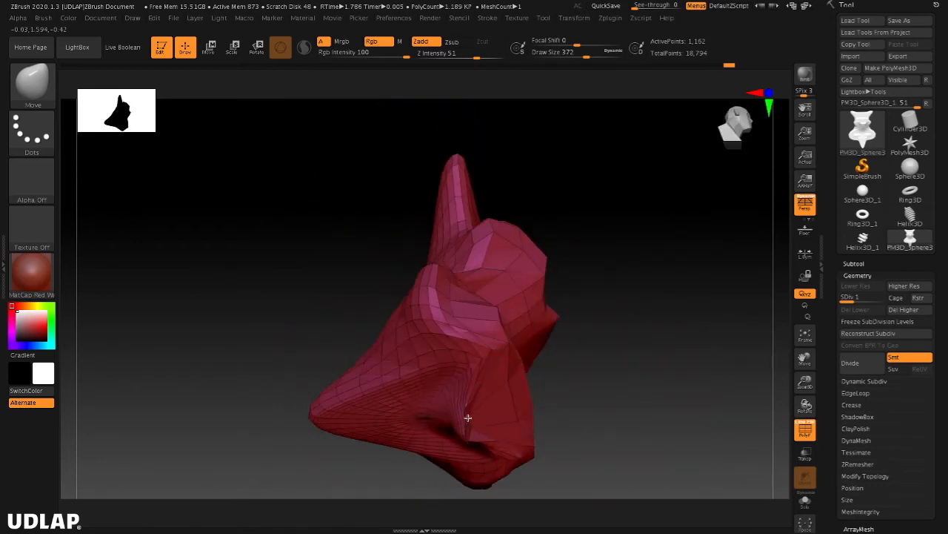
mouse_move(523, 383)
mouse_down()
mouse_move(616, 358)
mouse_move(530, 370)
mouse_up()
drag(661, 285, 662, 243)
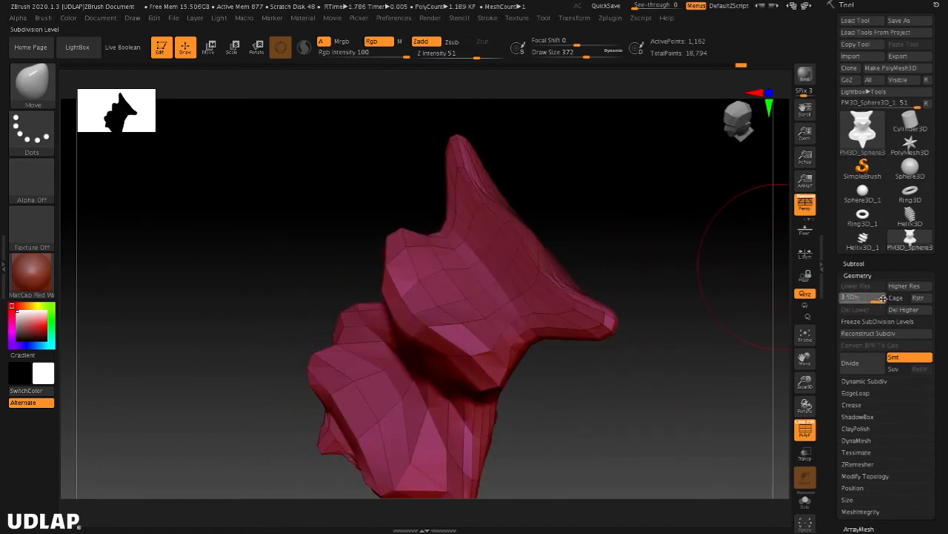
Step: Return the model to subdivision level 3, hide its polyframe, and view the smoothed form from the front
click(882, 297)
drag(663, 332, 824, 401)
click(806, 430)
mouse_move(593, 362)
mouse_down()
mouse_move(614, 364)
mouse_move(523, 346)
mouse_up()
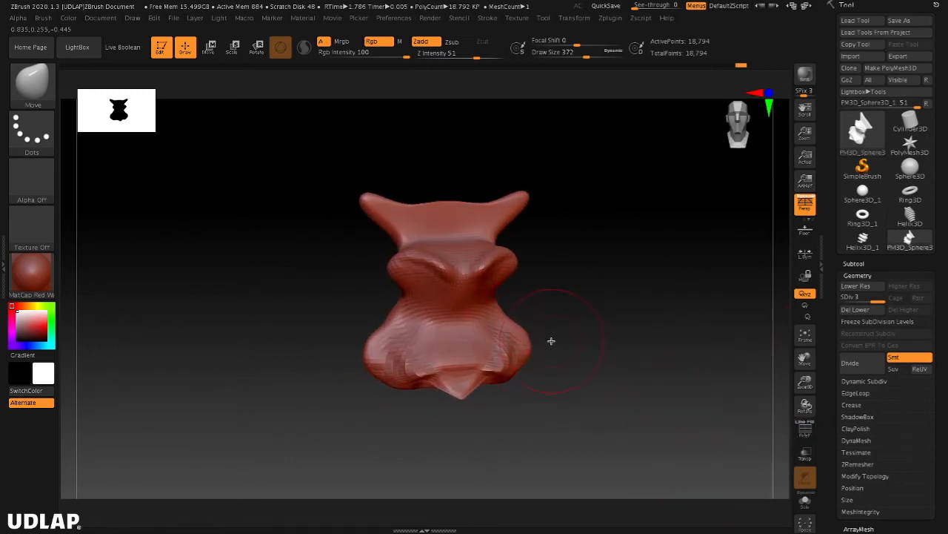
Step: Smooth the rough lower lobes and the pointed lower front with the Smooth brush at draw size 228
key(shift)
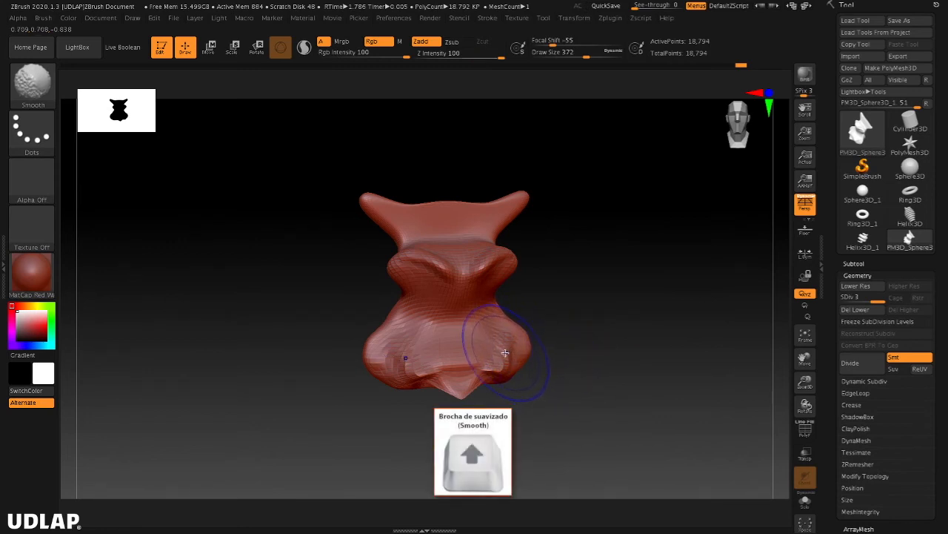
key(s)
drag(606, 330, 601, 333)
key(s)
key(shift)
mouse_move(513, 335)
shift+mouse_down()
mouse_move(472, 335)
mouse_move(415, 369)
mouse_move(459, 386)
mouse_move(497, 361)
shift+mouse_up()
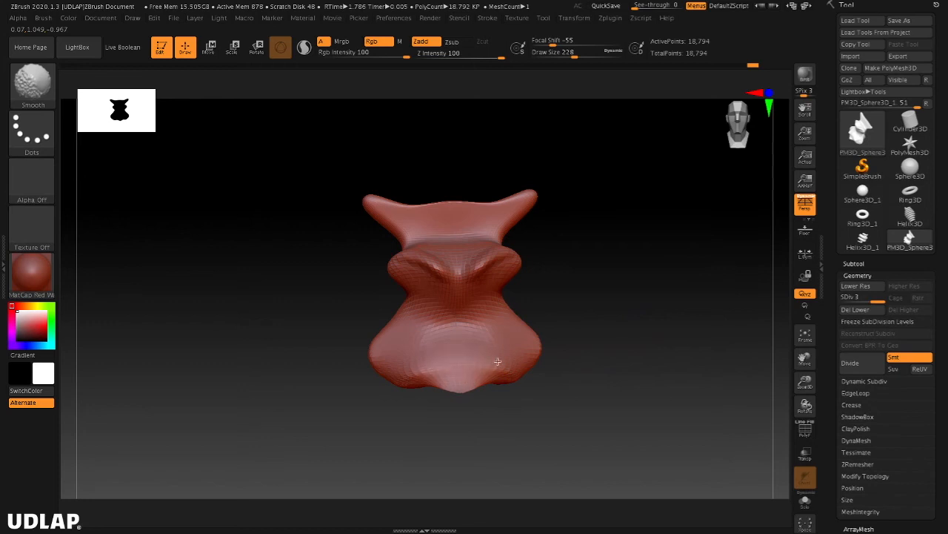
Step: Smooth the brow creases and even out the lower front edge, checking the form from the side and below
shift+drag(492, 256, 478, 231)
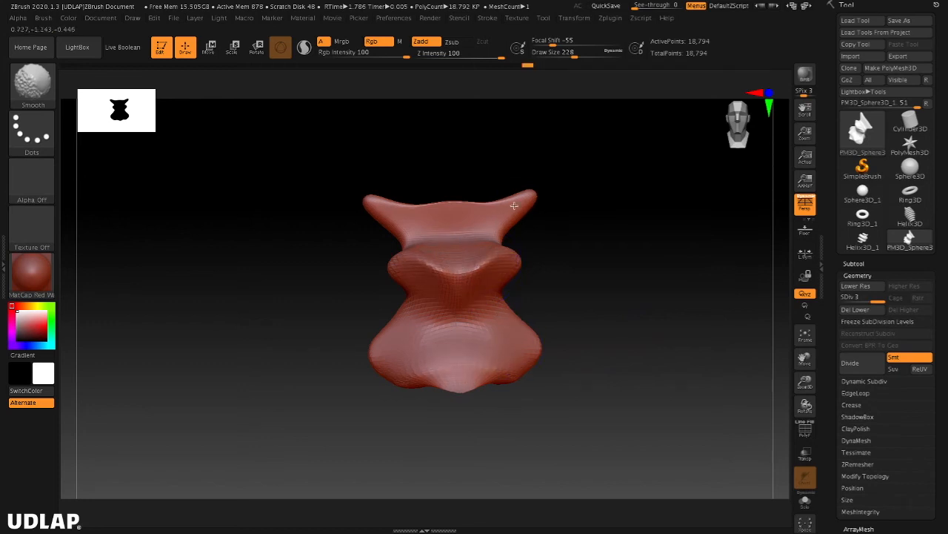
mouse_move(580, 244)
mouse_down()
mouse_move(646, 339)
mouse_move(682, 333)
mouse_move(598, 328)
mouse_move(620, 333)
mouse_move(539, 287)
mouse_up()
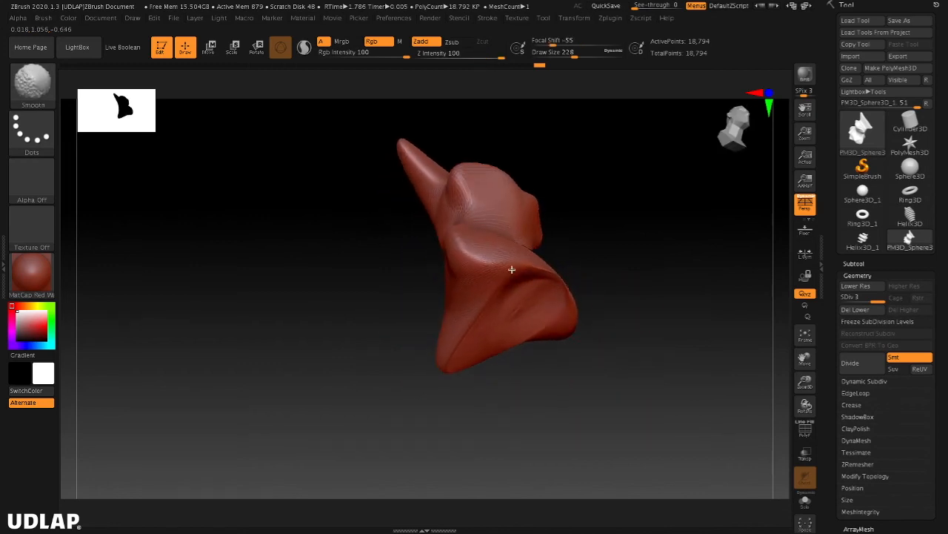
mouse_move(649, 311)
mouse_down()
mouse_move(637, 360)
mouse_move(566, 287)
mouse_up()
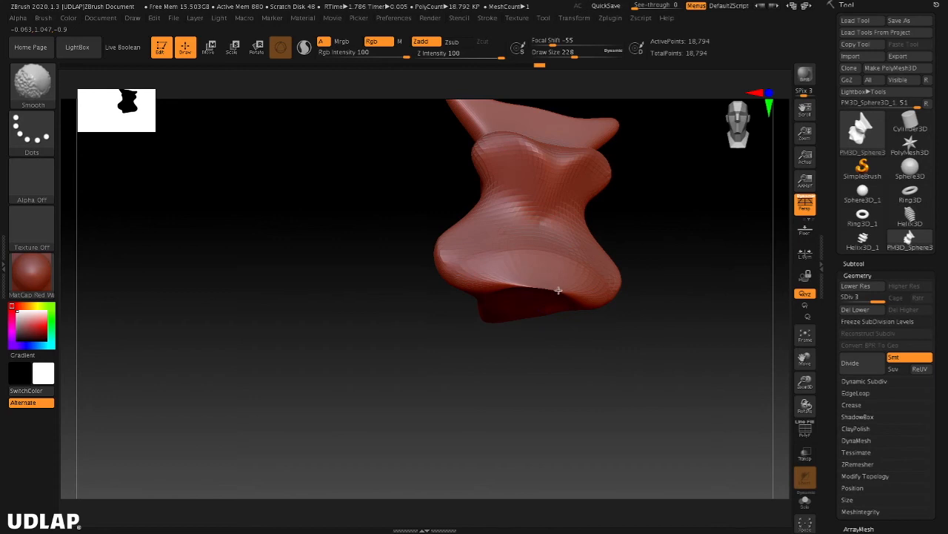
mouse_move(546, 372)
mouse_down()
mouse_move(497, 409)
mouse_move(637, 352)
mouse_move(573, 402)
mouse_move(603, 408)
mouse_move(659, 393)
mouse_move(643, 391)
mouse_up()
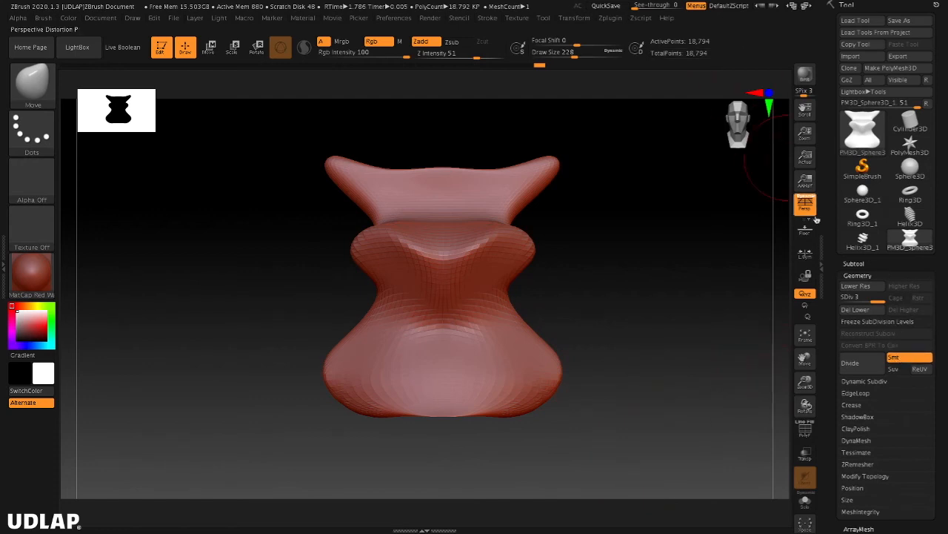
Step: Divide the mesh twice to reach subdivision level 5, compare its polyframe density, and hide the polyframe
click(851, 363)
click(806, 429)
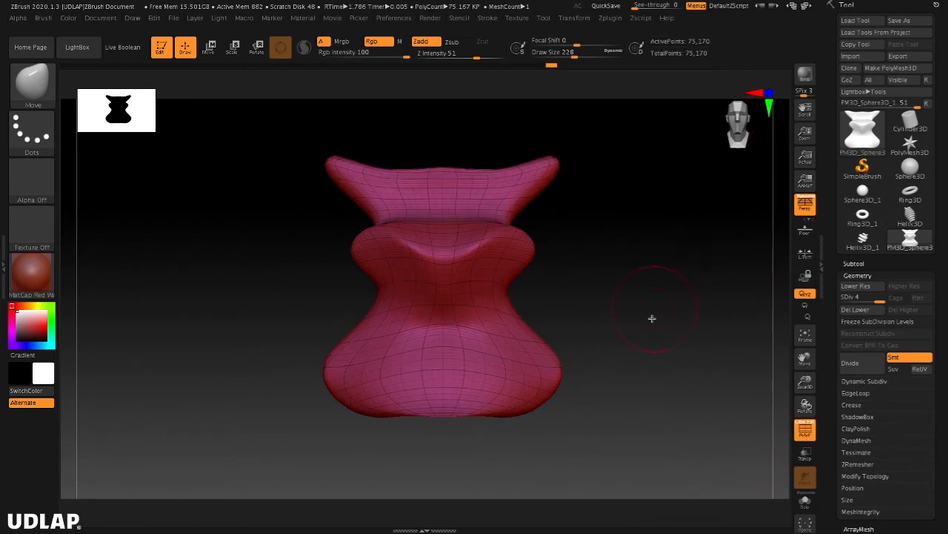
click(858, 365)
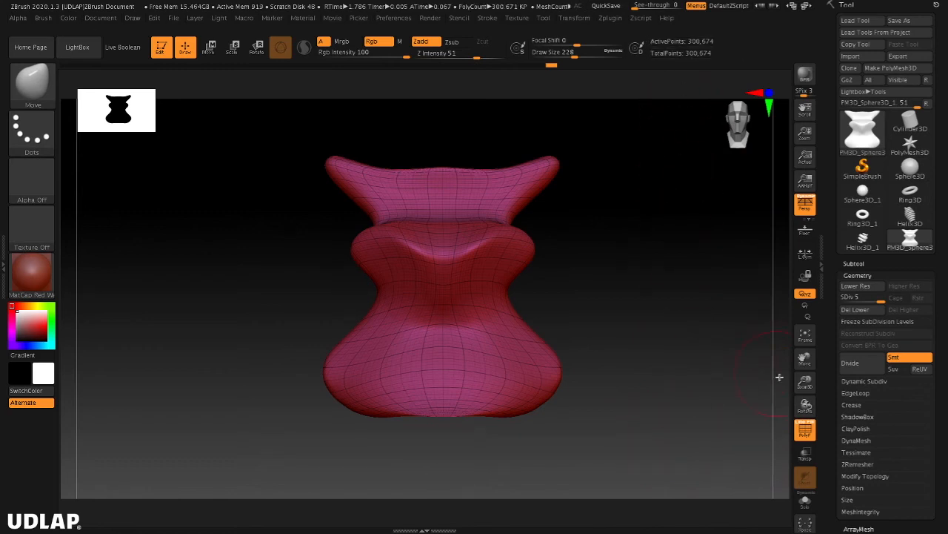
click(806, 431)
click(806, 431)
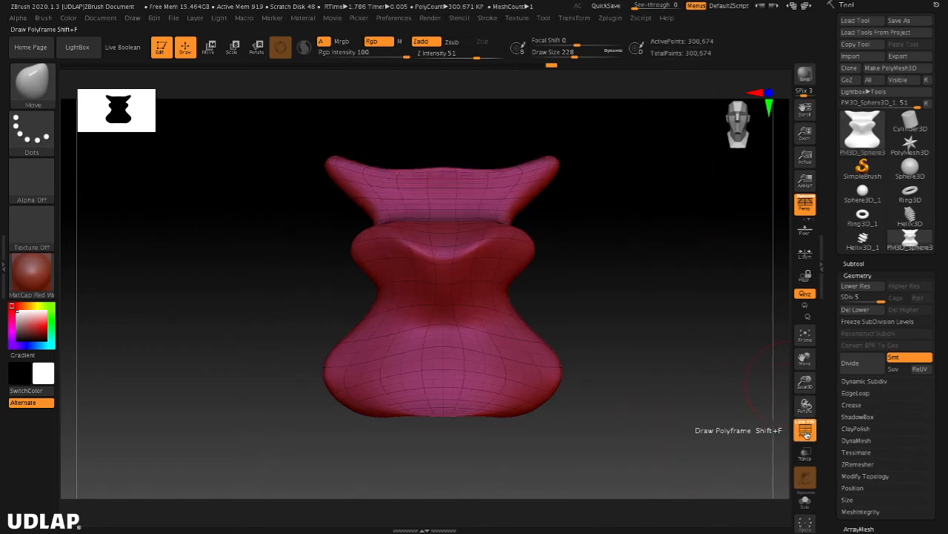
click(806, 433)
Step: With the Standard brush at draw size 145, build up a slanted ridge along each side of the brow
mouse_move(615, 307)
alt+mouse_down()
mouse_move(658, 321)
mouse_move(673, 297)
mouse_move(628, 364)
mouse_move(649, 345)
mouse_move(603, 346)
mouse_move(608, 336)
mouse_move(664, 347)
mouse_move(624, 368)
mouse_move(667, 303)
mouse_move(665, 331)
mouse_move(625, 333)
mouse_move(642, 344)
mouse_move(622, 355)
mouse_move(635, 334)
alt+mouse_up()
click(33, 83)
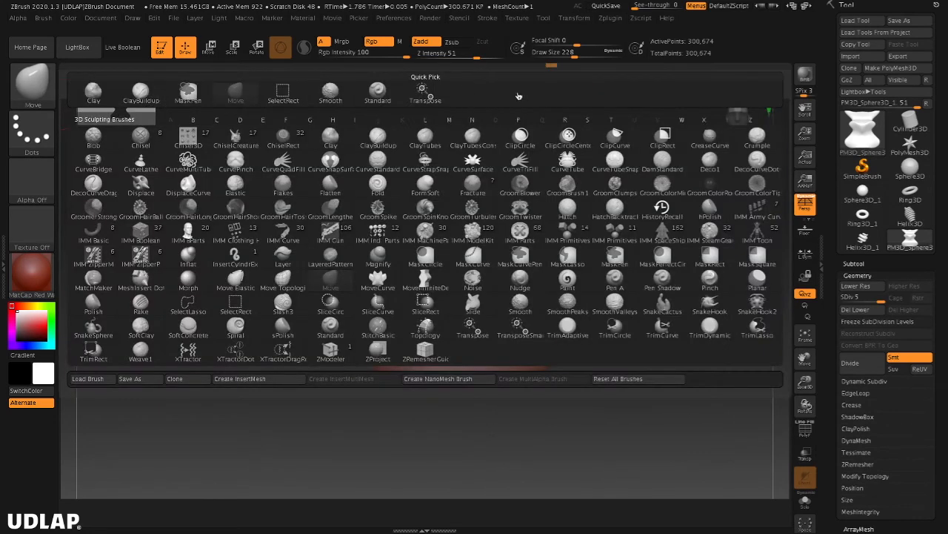
click(330, 327)
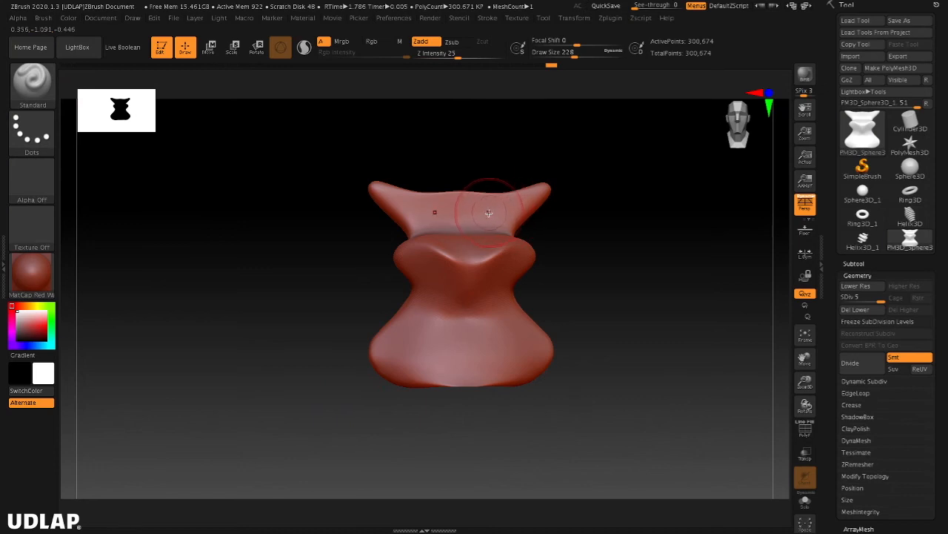
key(s)
drag(608, 212, 601, 217)
alt+drag(623, 274, 618, 311)
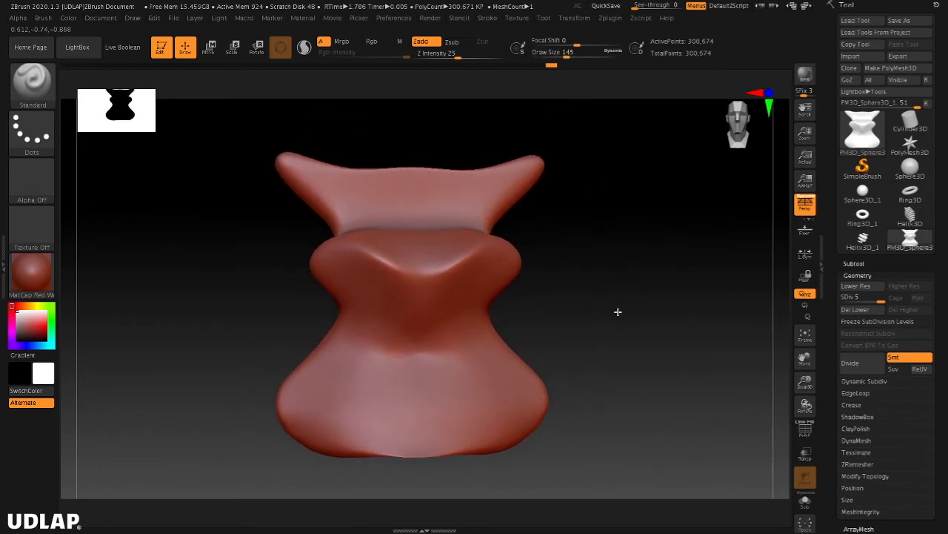
drag(457, 260, 458, 259)
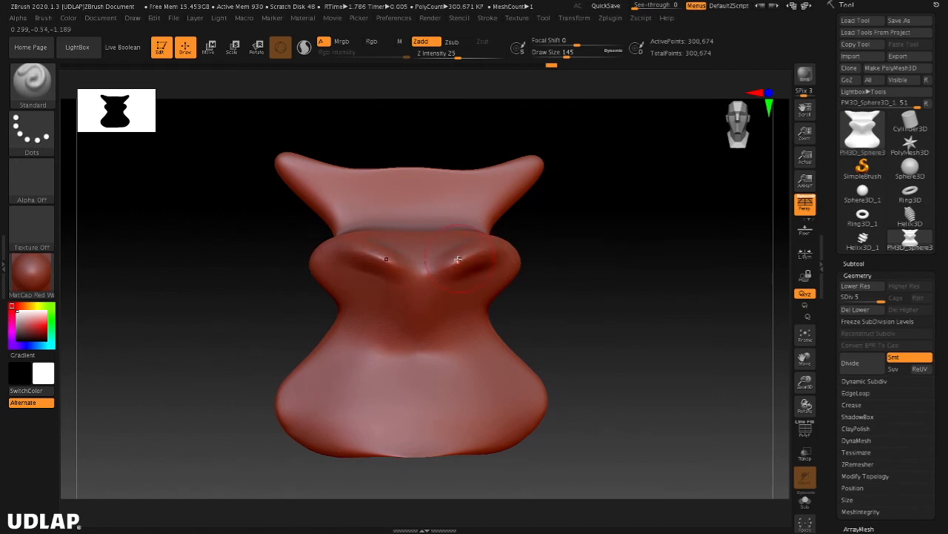
Step: At draw size 104, sculpt raised ridges on the horns and lower lobes and a nose bump between the brows
key(s)
drag(458, 197, 526, 167)
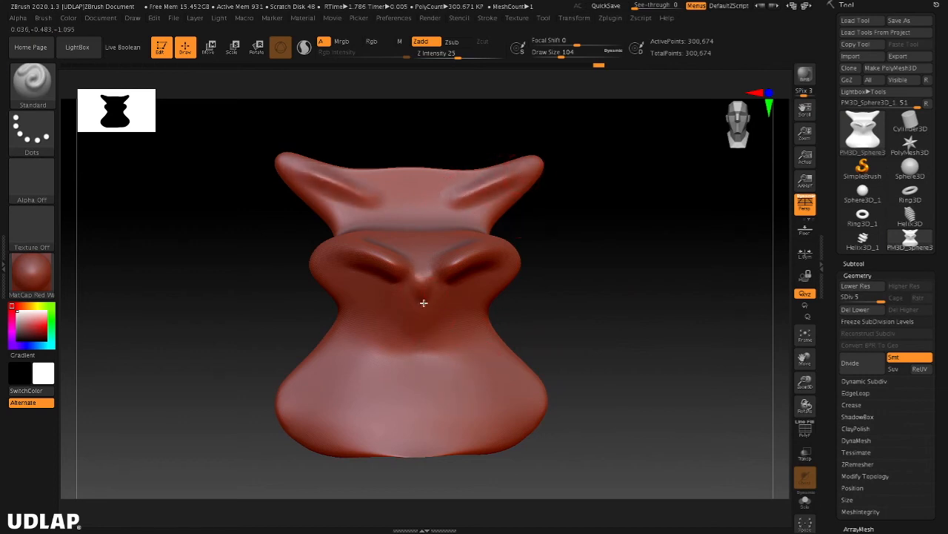
mouse_move(618, 255)
mouse_down()
mouse_move(645, 242)
mouse_move(597, 298)
mouse_move(582, 262)
mouse_move(586, 285)
mouse_up()
mouse_move(476, 366)
mouse_down()
mouse_move(493, 368)
mouse_move(487, 390)
mouse_move(497, 401)
mouse_move(504, 386)
mouse_up()
alt+drag(632, 321, 604, 313)
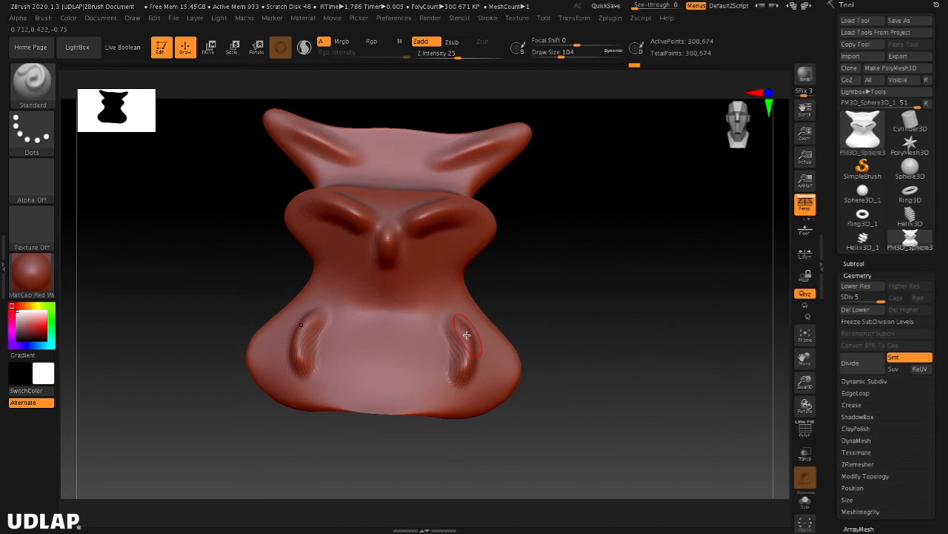
Step: Smooth the ridges on the lower lobes and examine the sculpt with its polyframe temporarily shown
key(shift)
shift+drag(461, 322, 447, 344)
mouse_move(621, 289)
mouse_down()
mouse_move(567, 320)
mouse_move(679, 307)
mouse_move(652, 318)
mouse_move(710, 334)
mouse_move(500, 343)
mouse_move(612, 313)
mouse_move(684, 311)
mouse_move(585, 331)
mouse_move(631, 318)
mouse_move(667, 321)
mouse_move(652, 402)
mouse_move(665, 377)
mouse_move(588, 391)
mouse_move(631, 366)
mouse_move(649, 375)
mouse_move(684, 321)
mouse_up()
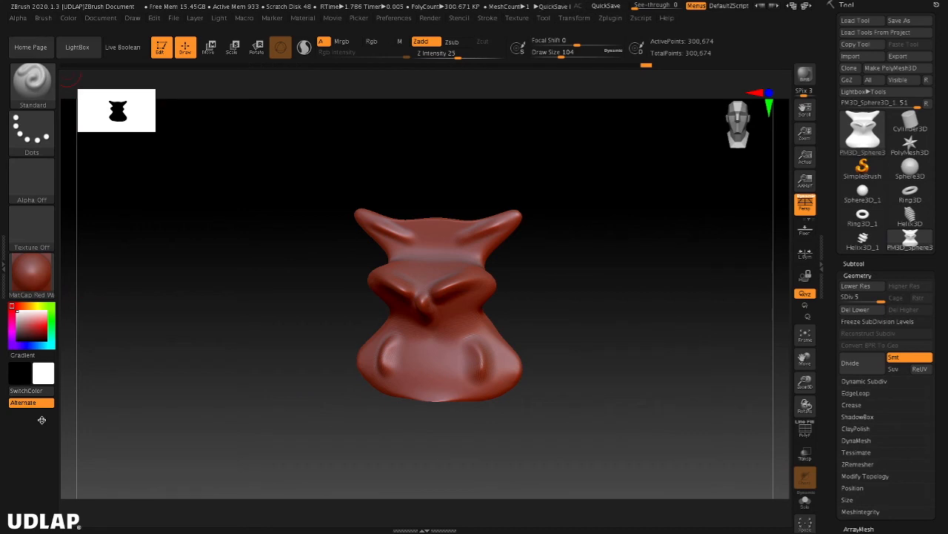
drag(620, 389, 704, 384)
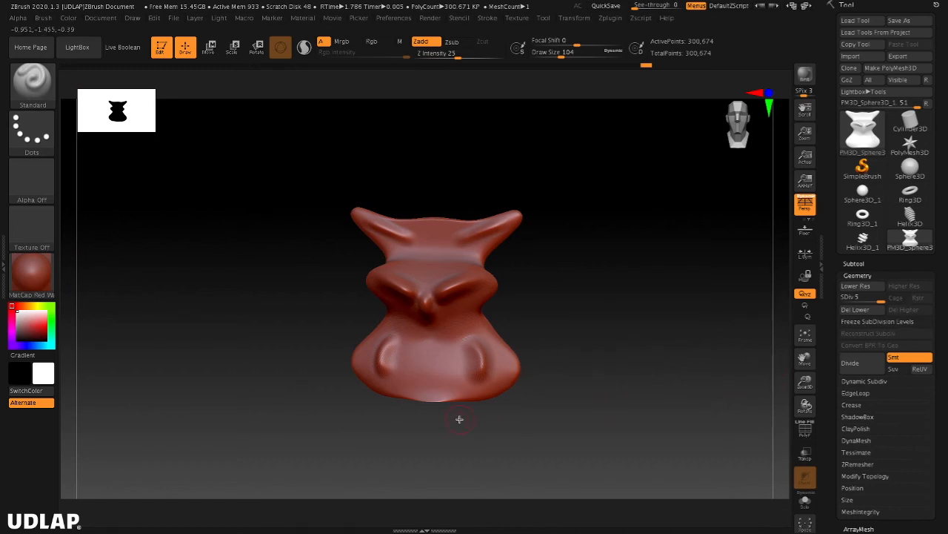
click(805, 431)
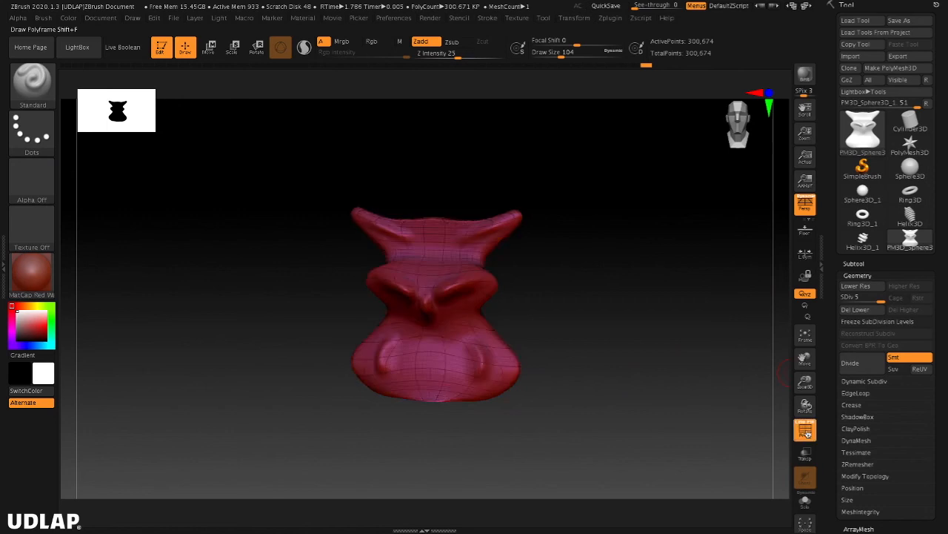
mouse_move(607, 374)
mouse_down()
mouse_move(658, 366)
mouse_move(573, 381)
mouse_move(631, 366)
mouse_move(592, 374)
mouse_move(601, 373)
mouse_up()
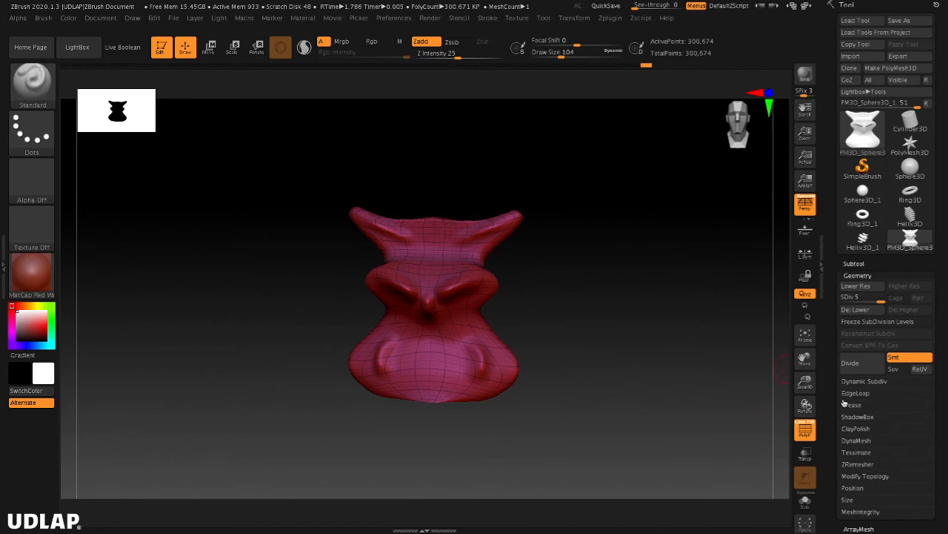
click(806, 431)
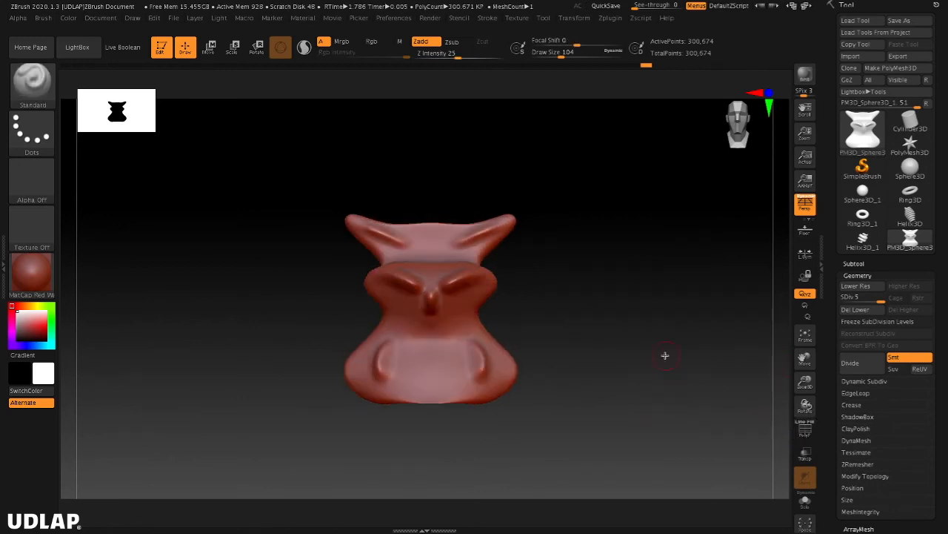
click(209, 47)
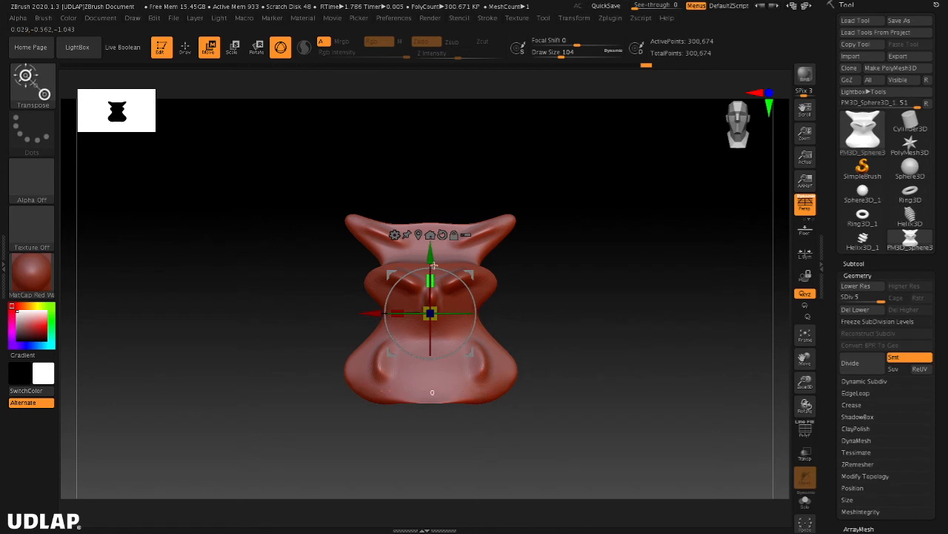
drag(584, 277, 495, 242)
click(186, 46)
Step: Smooth the lower front edge of the model from below and inspect its flat underside
mouse_move(616, 331)
mouse_down()
mouse_move(612, 257)
mouse_move(550, 324)
mouse_up()
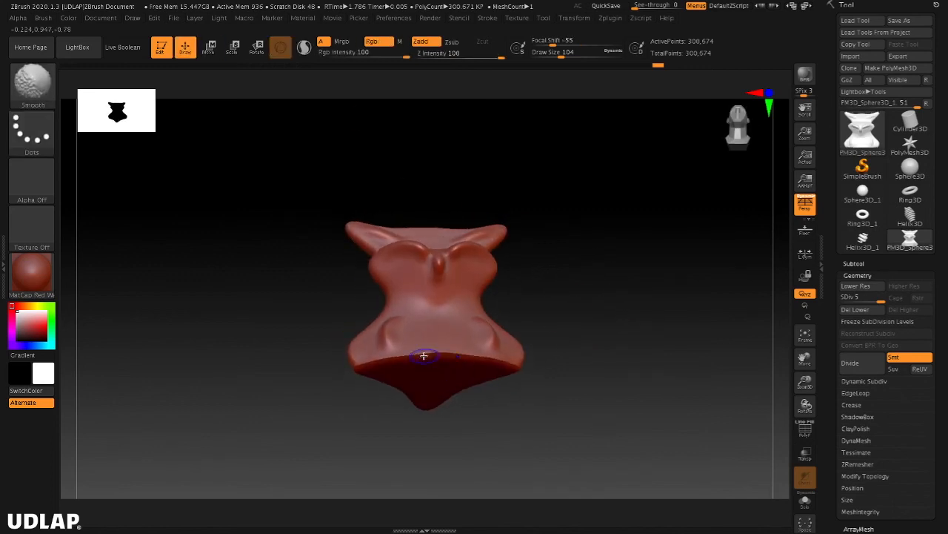
mouse_move(612, 331)
alt+mouse_down()
mouse_move(591, 303)
mouse_move(646, 317)
mouse_move(668, 352)
mouse_move(673, 319)
mouse_move(697, 306)
mouse_move(603, 338)
mouse_move(593, 394)
mouse_move(567, 359)
alt+mouse_up()
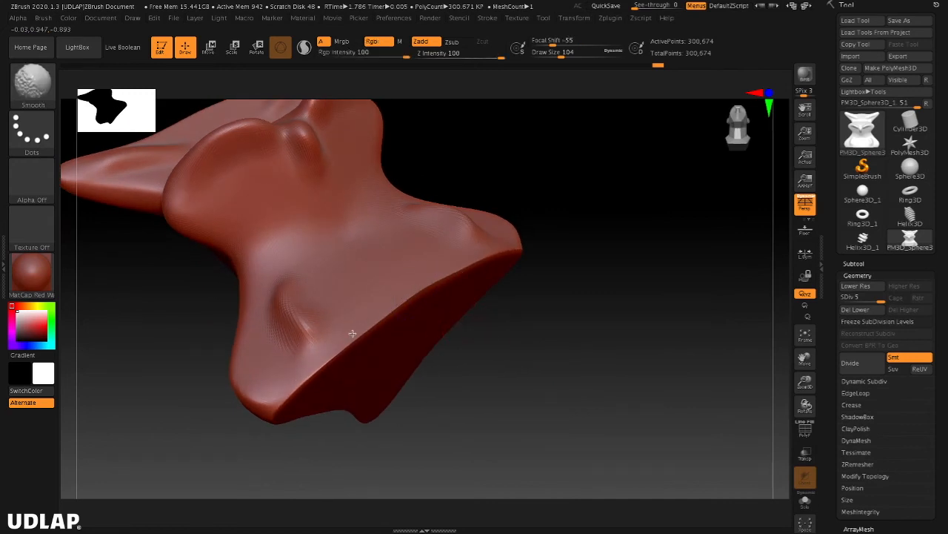
mouse_move(616, 303)
mouse_down()
mouse_move(597, 223)
mouse_move(631, 242)
mouse_move(467, 356)
mouse_up()
key(shift)
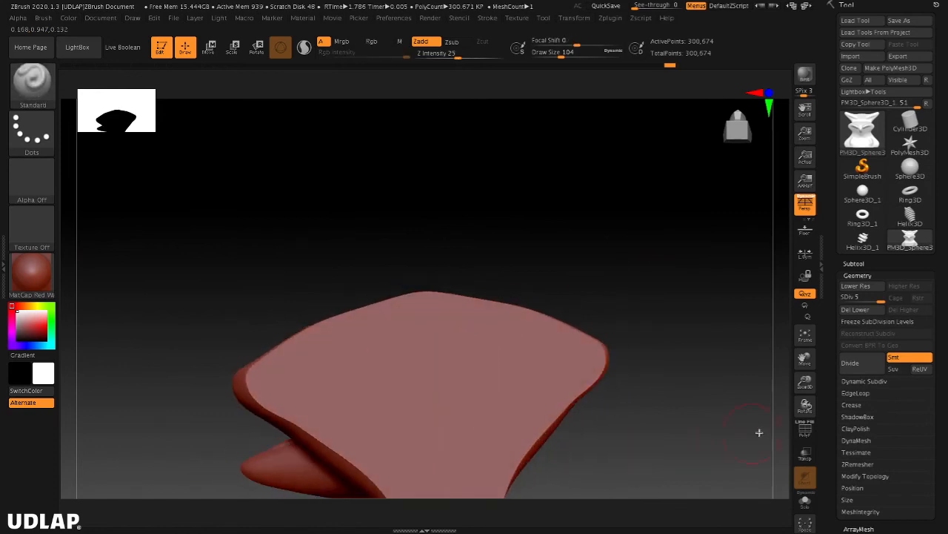
Step: Show the polyframe and pull the horns far outward and upward with the Move brush at draw size 268
click(806, 430)
mouse_move(673, 275)
mouse_down()
mouse_move(674, 438)
mouse_move(629, 417)
mouse_move(675, 413)
mouse_move(689, 383)
mouse_move(680, 339)
mouse_move(627, 358)
mouse_move(635, 398)
mouse_move(654, 398)
mouse_move(574, 394)
mouse_move(580, 436)
mouse_move(654, 351)
mouse_move(580, 377)
mouse_move(644, 373)
mouse_move(626, 351)
mouse_move(663, 377)
mouse_move(578, 375)
mouse_move(707, 375)
mouse_move(697, 368)
mouse_move(671, 385)
mouse_move(665, 360)
mouse_move(599, 368)
mouse_move(642, 356)
mouse_up()
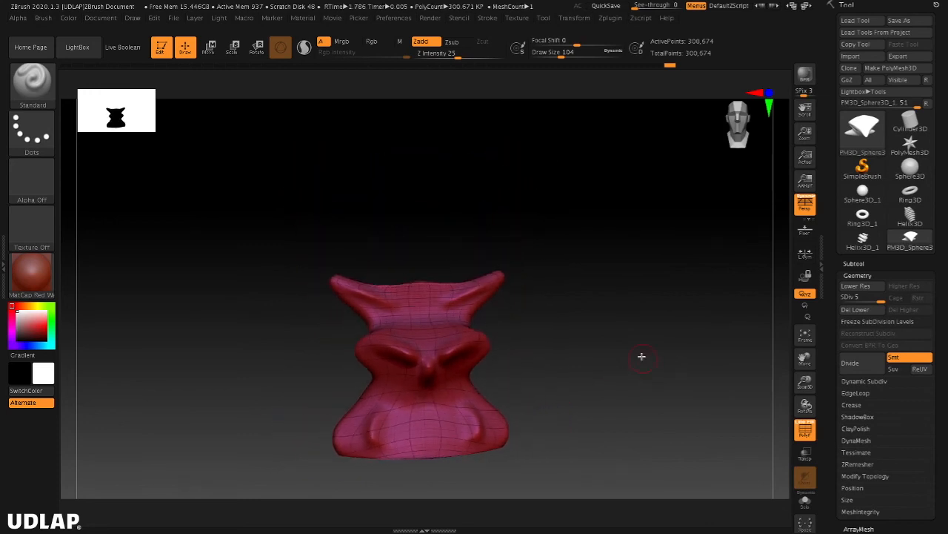
click(32, 80)
click(331, 282)
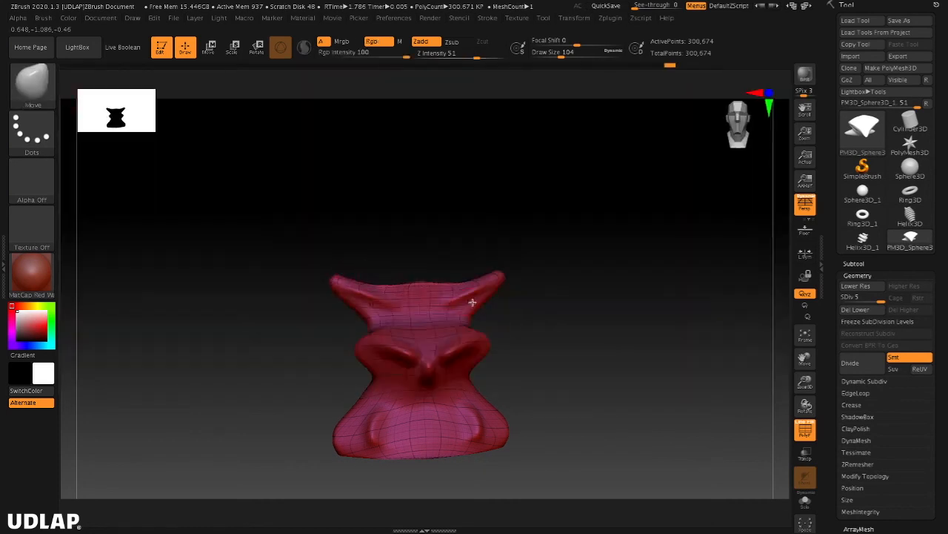
key(s)
drag(589, 276, 606, 278)
drag(575, 212, 619, 175)
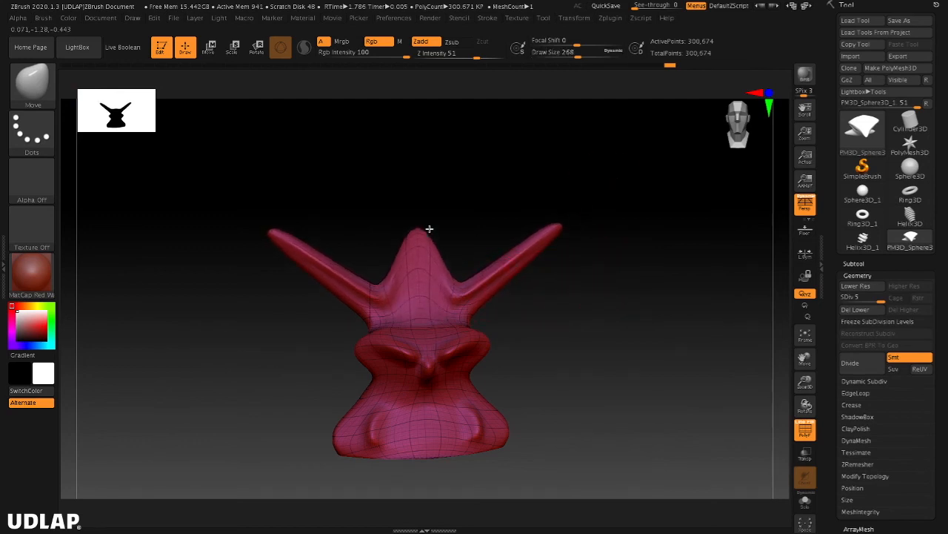
Step: Pull the top edge between the horns into a tall rounded peak and hide the polyframe
drag(590, 328, 518, 303)
drag(427, 259, 437, 233)
mouse_move(667, 296)
mouse_down()
mouse_move(593, 300)
mouse_move(639, 385)
mouse_move(648, 435)
mouse_move(668, 327)
mouse_move(645, 290)
mouse_move(657, 311)
mouse_move(633, 332)
mouse_move(679, 336)
mouse_move(659, 381)
mouse_move(585, 363)
mouse_move(627, 362)
mouse_up()
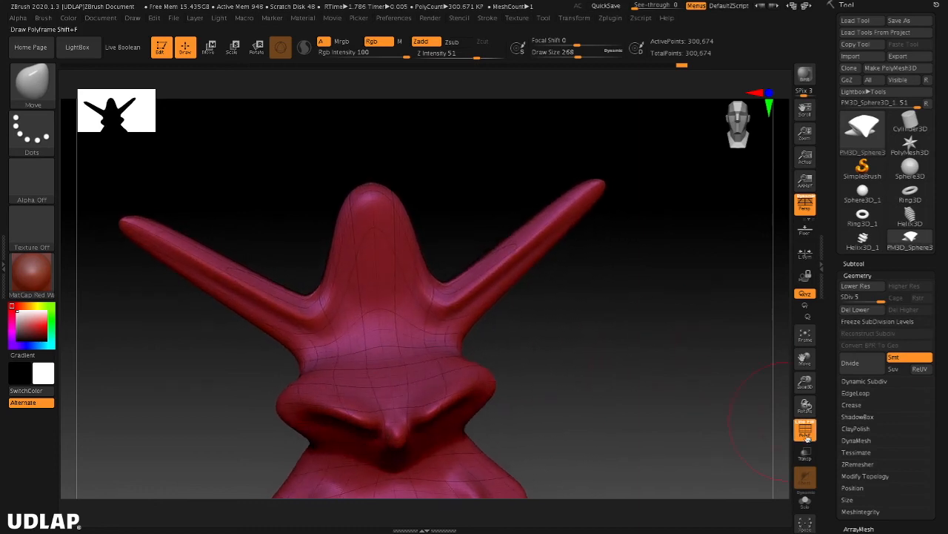
key(shift+f)
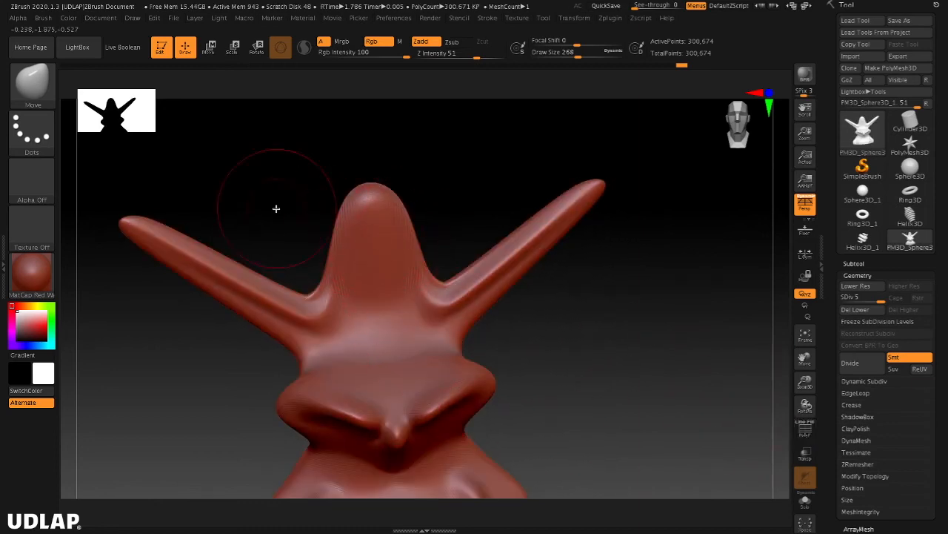
Step: Try Standard brush strokes at draw size 59 for small eye details on the central peak, and undo them
click(32, 83)
click(376, 92)
key(s)
drag(501, 166, 483, 168)
drag(400, 223, 383, 237)
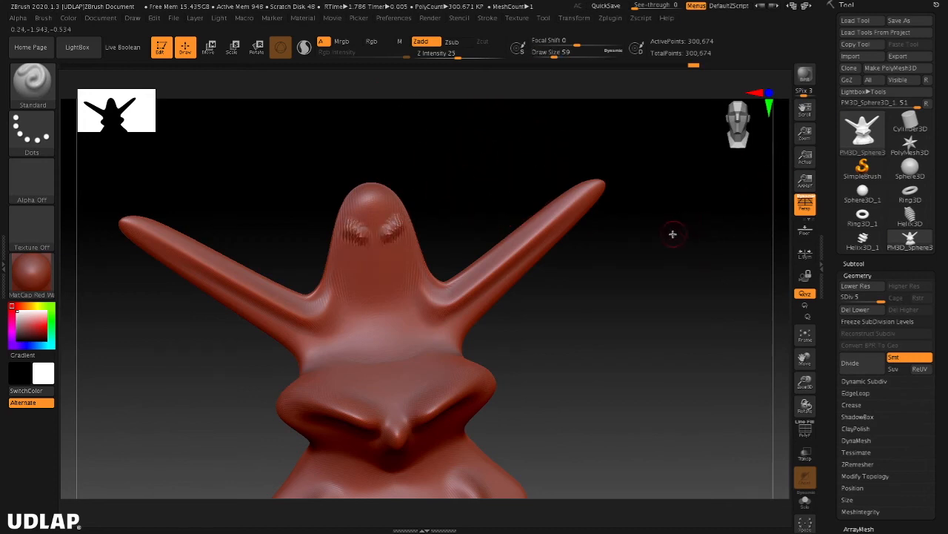
key(ctrl+z)
Step: Examine the stretched polygons of the horns and central peak with the polyframe, and bring the whole model back into view
click(806, 433)
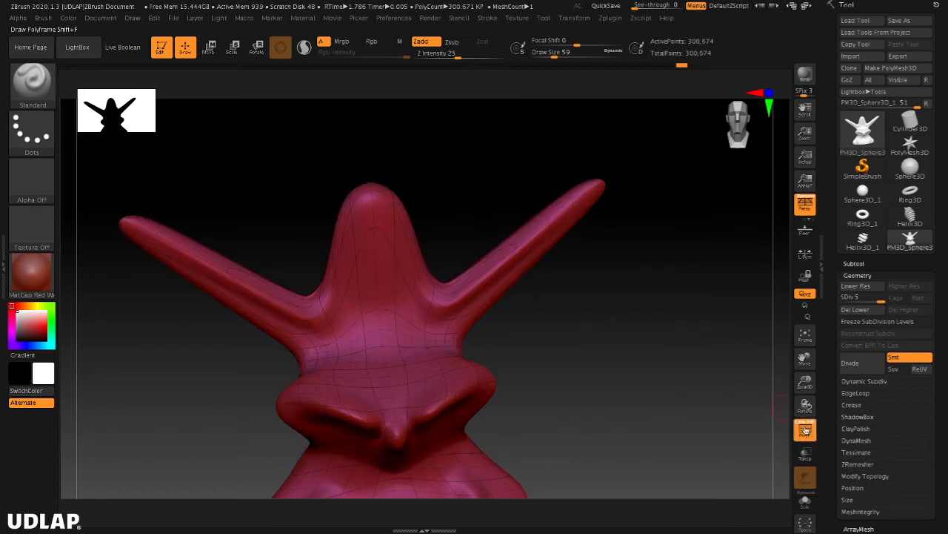
click(806, 430)
mouse_move(657, 356)
mouse_down()
mouse_move(614, 372)
mouse_move(590, 356)
mouse_move(618, 360)
mouse_move(640, 338)
mouse_move(634, 378)
mouse_move(612, 351)
mouse_move(646, 313)
mouse_move(636, 361)
mouse_move(627, 338)
mouse_move(659, 351)
mouse_move(627, 339)
mouse_move(675, 343)
mouse_move(661, 346)
mouse_up()
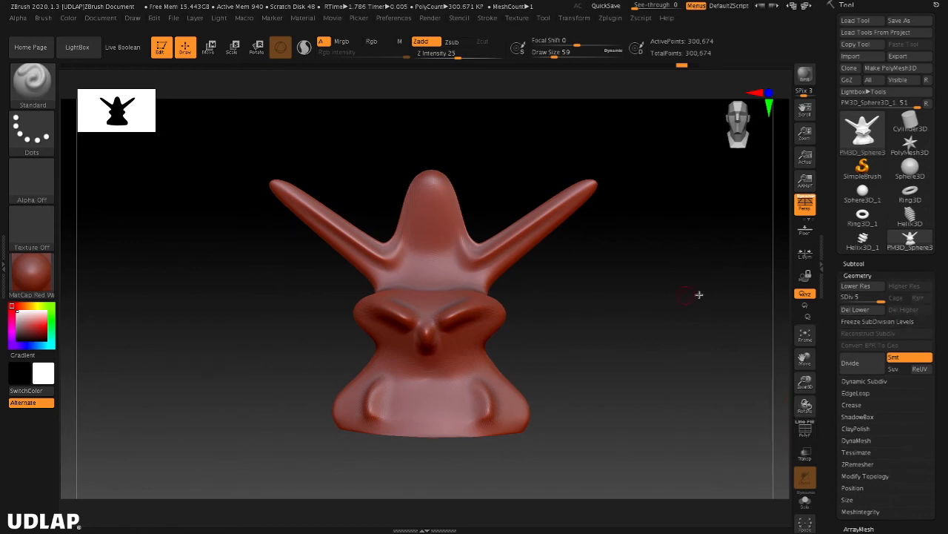
Step: Switch between subdivision levels 1 and 5, and delete the lower levels while at level 5
drag(881, 299, 863, 299)
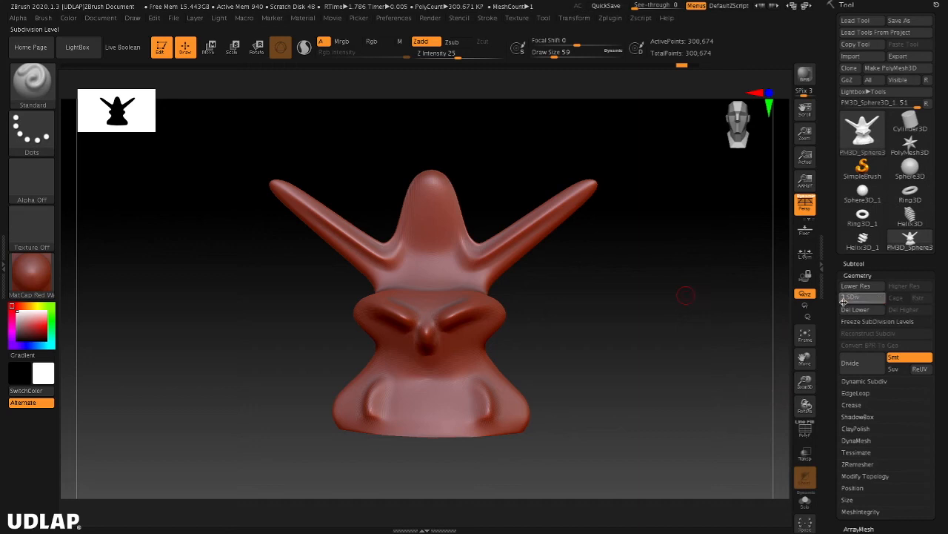
click(843, 301)
click(857, 302)
drag(858, 300, 883, 299)
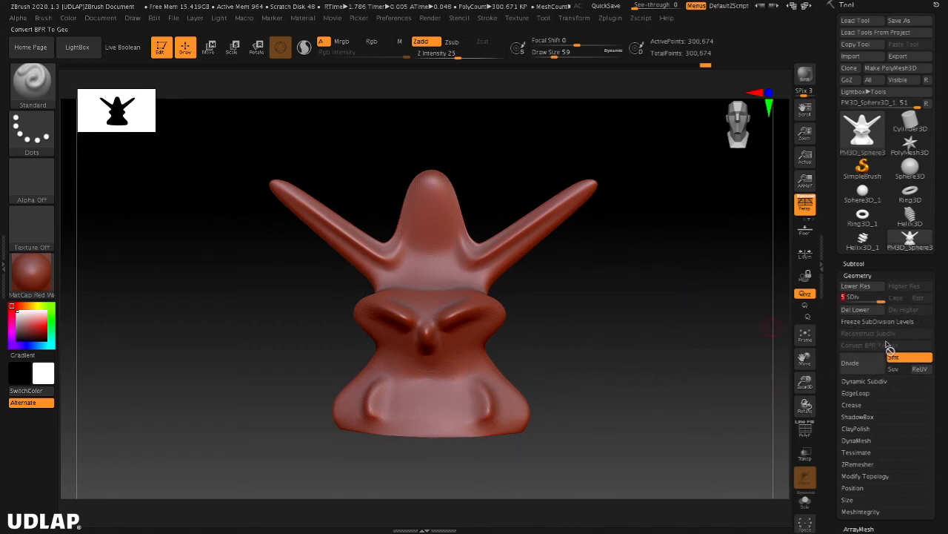
click(858, 310)
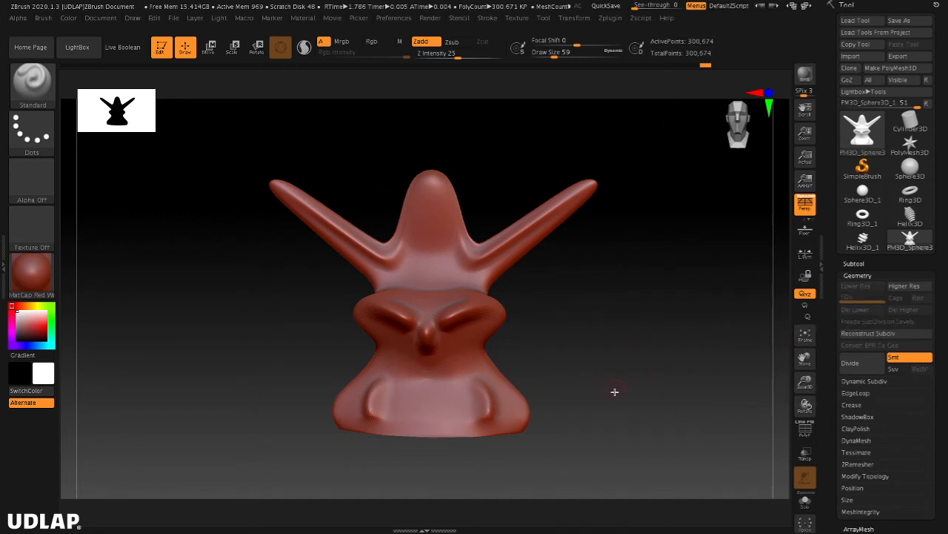
Step: Open the ZRemesher settings within the sculpted model's geometry options
click(857, 274)
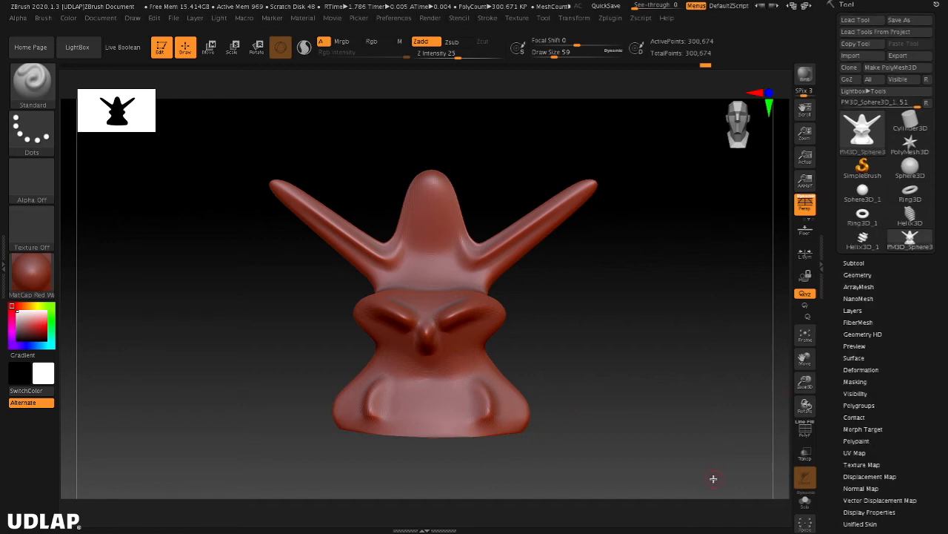
click(858, 275)
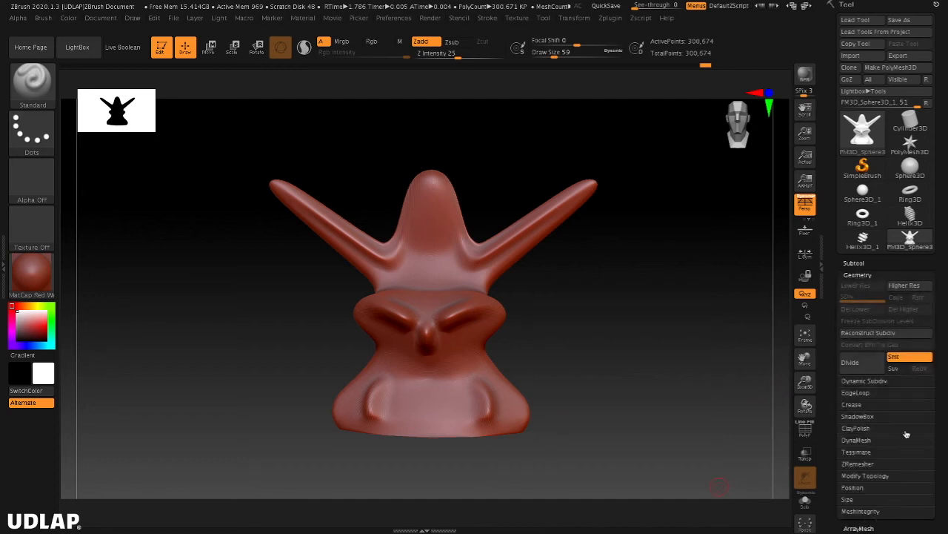
scroll(941, 457, down, 5)
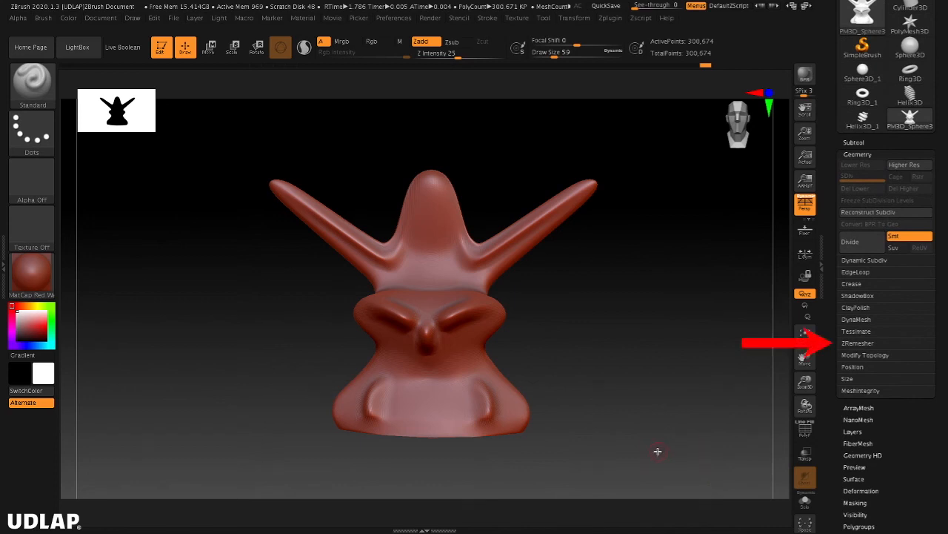
click(861, 344)
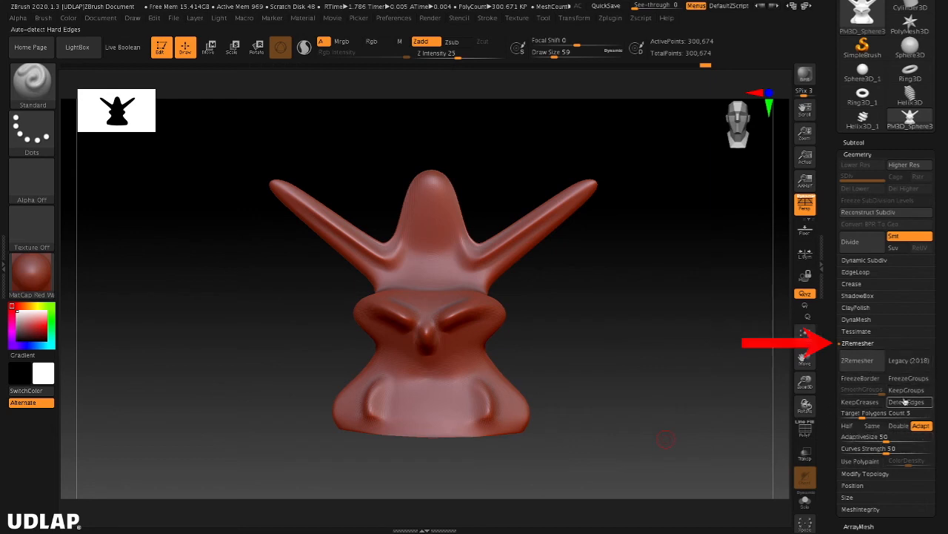
Step: Restore the deleted lower subdivision levels and show the polyframe over the stretched polygons of the model
click(805, 428)
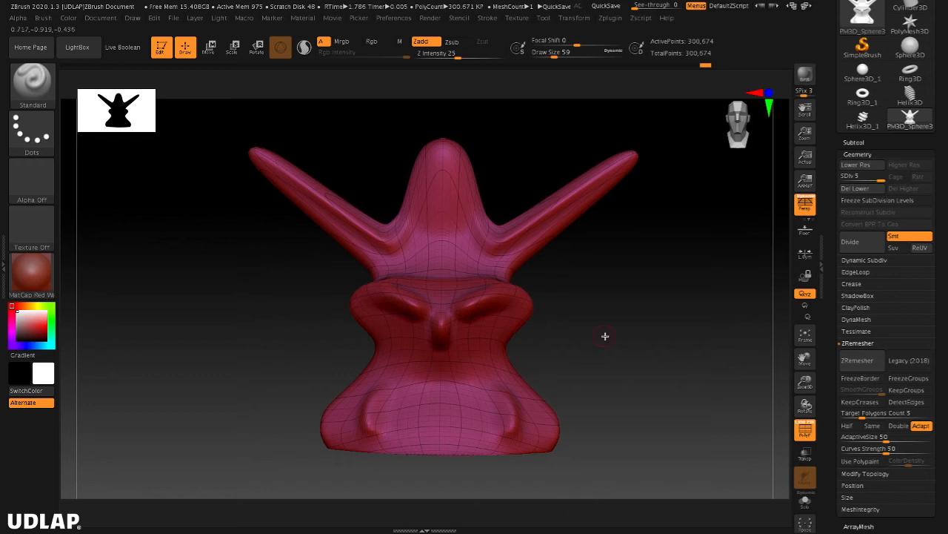
mouse_move(595, 340)
mouse_down()
mouse_move(633, 343)
mouse_move(589, 345)
mouse_move(625, 345)
mouse_move(597, 343)
mouse_up()
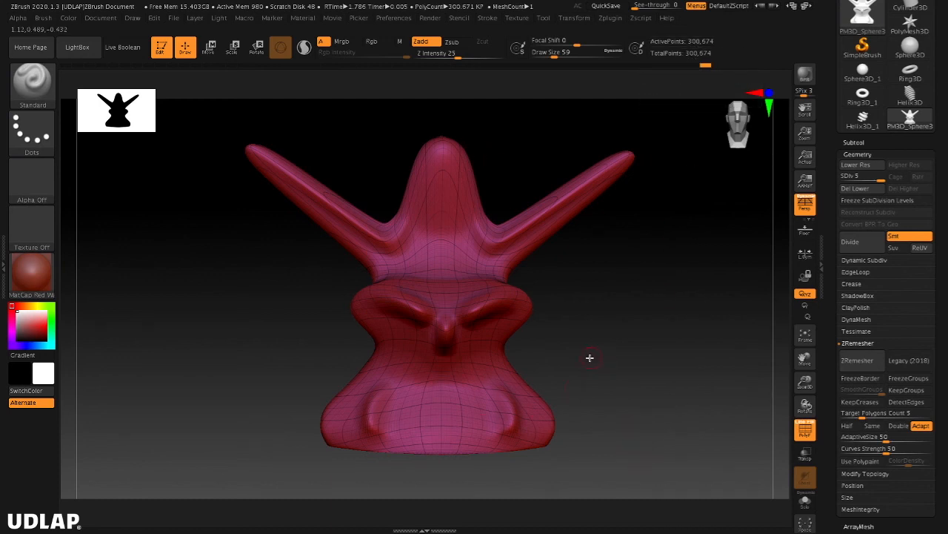
mouse_move(602, 369)
mouse_down()
mouse_move(645, 371)
mouse_move(600, 372)
mouse_up()
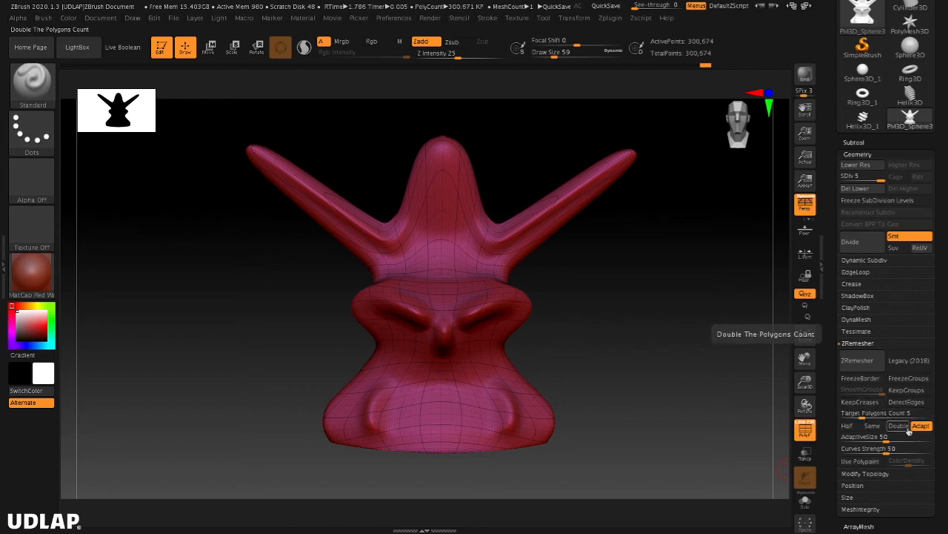
Step: Set the ZRemesher target polygons count to 5 and remesh the model
click(860, 415)
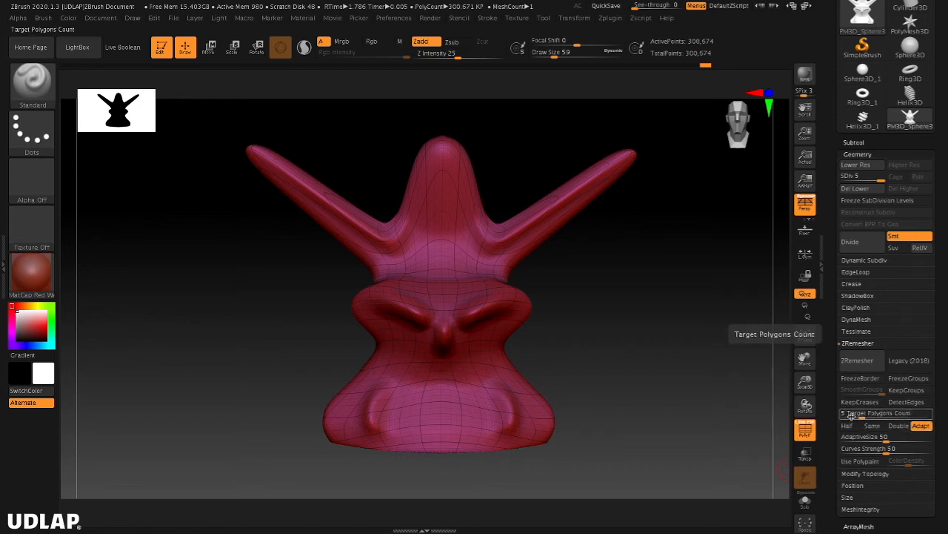
click(844, 414)
click(853, 418)
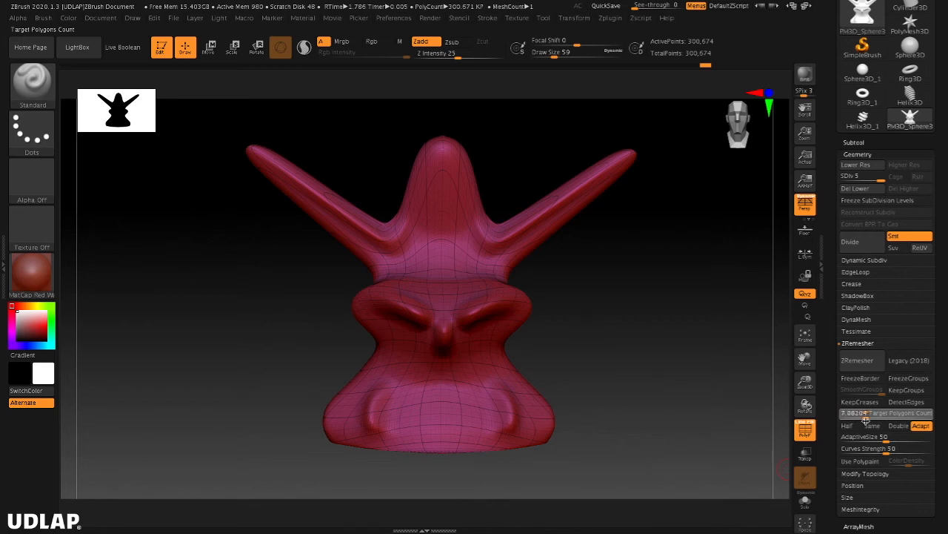
text(5)
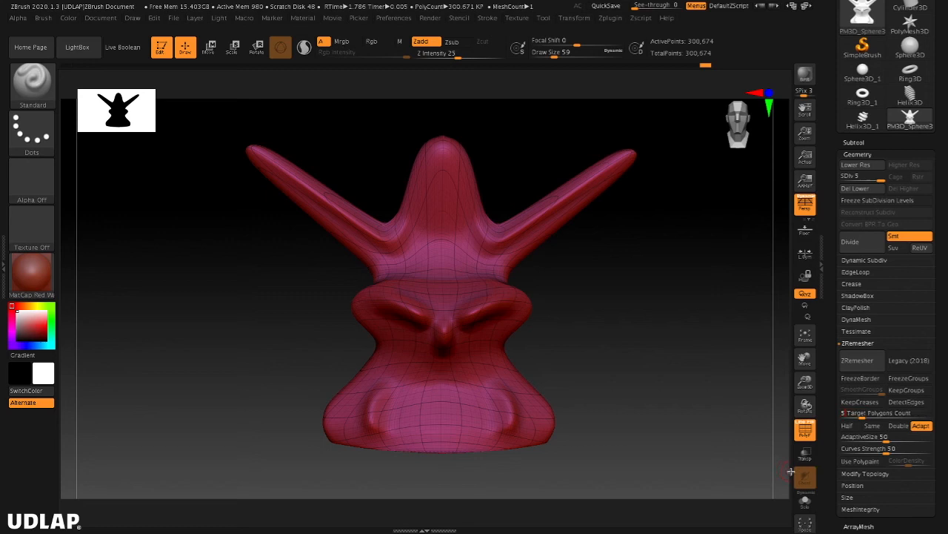
click(844, 437)
click(864, 363)
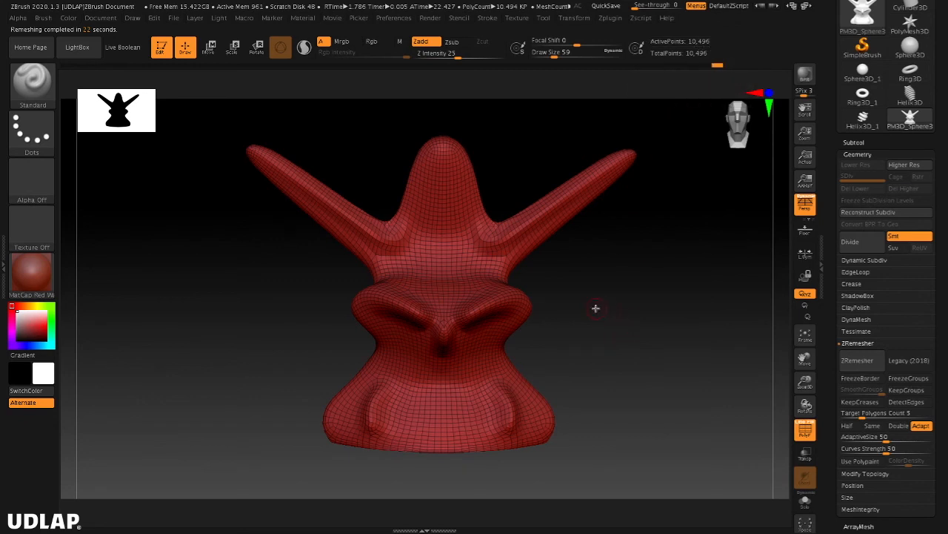
Step: Examine the remeshed model's topology from several angles, with the polyframe hidden and shown
drag(596, 309, 626, 353)
click(807, 430)
drag(659, 411, 642, 375)
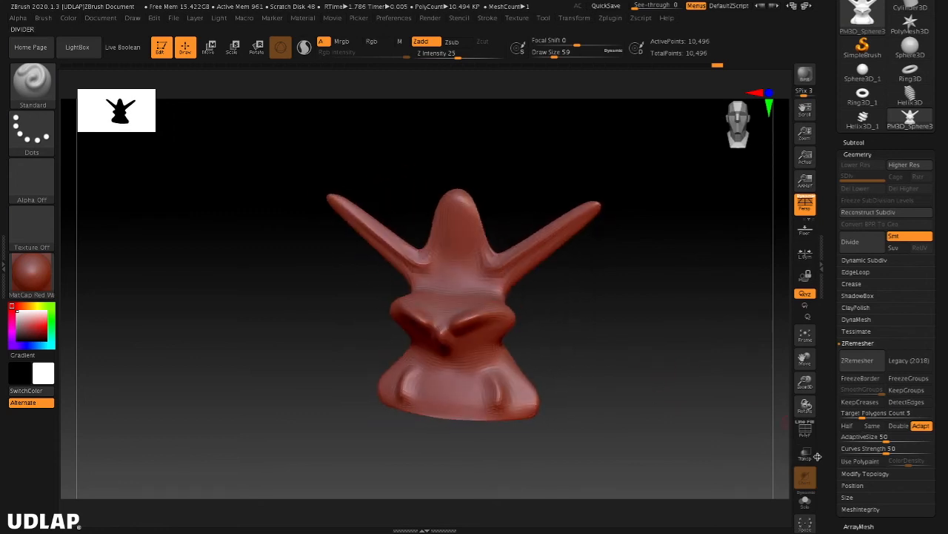
click(805, 429)
key(ctrl)
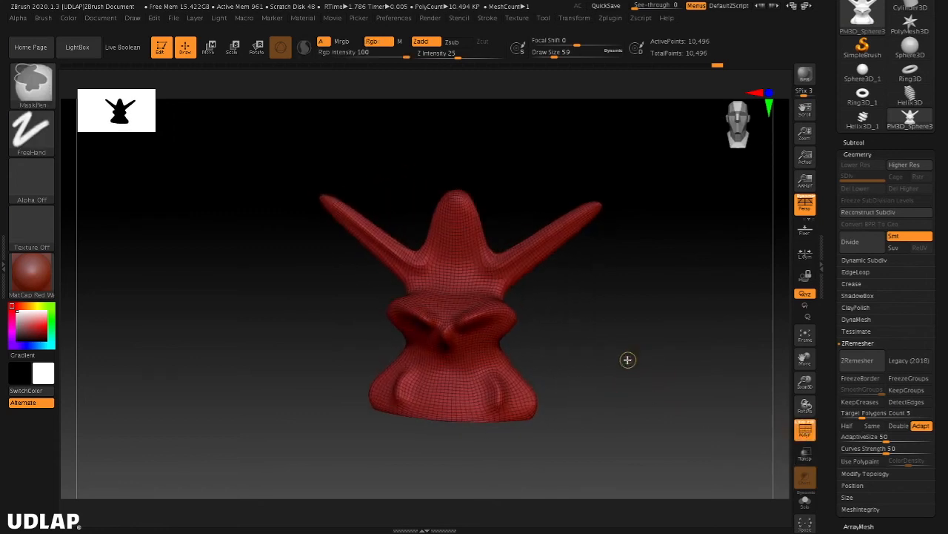
mouse_move(618, 395)
alt+mouse_down()
mouse_move(677, 379)
mouse_move(652, 417)
mouse_move(639, 350)
mouse_move(652, 361)
mouse_move(635, 364)
mouse_move(635, 385)
mouse_move(656, 381)
mouse_move(636, 403)
alt+mouse_up()
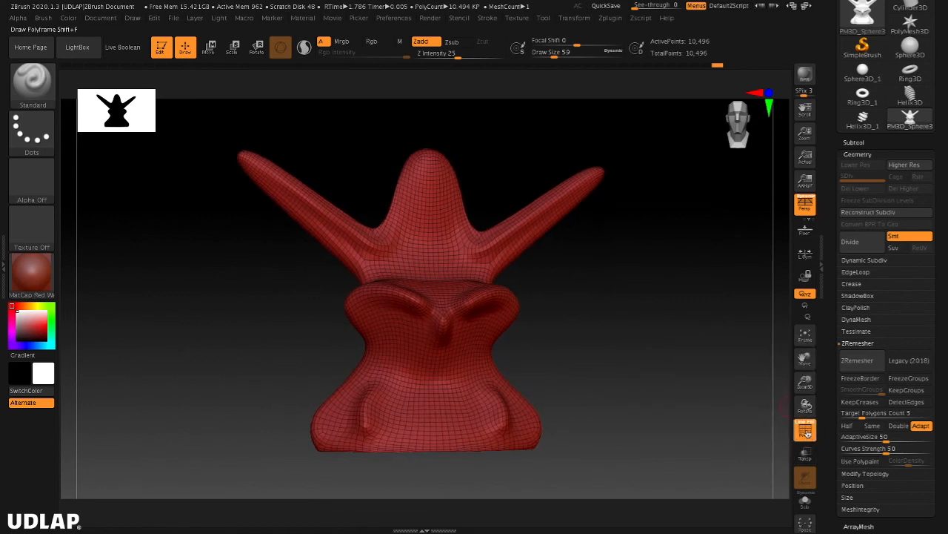
Step: Divide the remeshed model once and view its smoothed surface without the polyframe
click(858, 245)
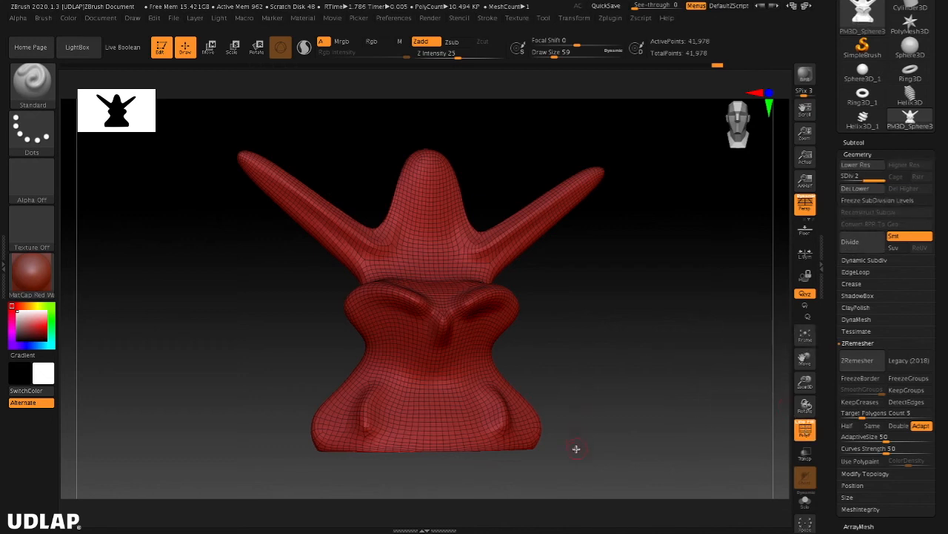
click(807, 431)
mouse_move(663, 402)
mouse_down()
mouse_move(669, 407)
mouse_move(612, 406)
mouse_move(695, 413)
mouse_move(646, 402)
mouse_move(652, 451)
mouse_move(589, 431)
mouse_move(557, 434)
mouse_move(657, 426)
mouse_move(509, 438)
mouse_move(667, 426)
mouse_move(620, 309)
mouse_move(621, 455)
mouse_move(657, 395)
mouse_move(675, 409)
mouse_move(559, 430)
mouse_move(629, 416)
mouse_move(592, 443)
mouse_move(639, 415)
mouse_move(614, 397)
mouse_move(662, 408)
mouse_move(631, 421)
mouse_move(633, 386)
mouse_move(649, 384)
mouse_move(642, 423)
mouse_move(660, 405)
mouse_up()
drag(667, 205, 656, 351)
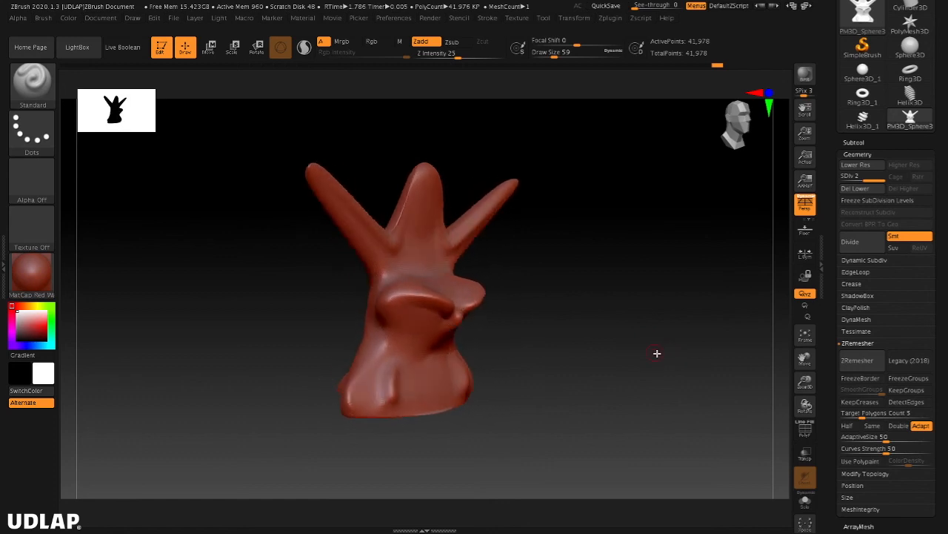
Step: Inspect the divided model's polygons from the front and back with the polyframe, and hide it again
click(804, 433)
drag(689, 415, 641, 390)
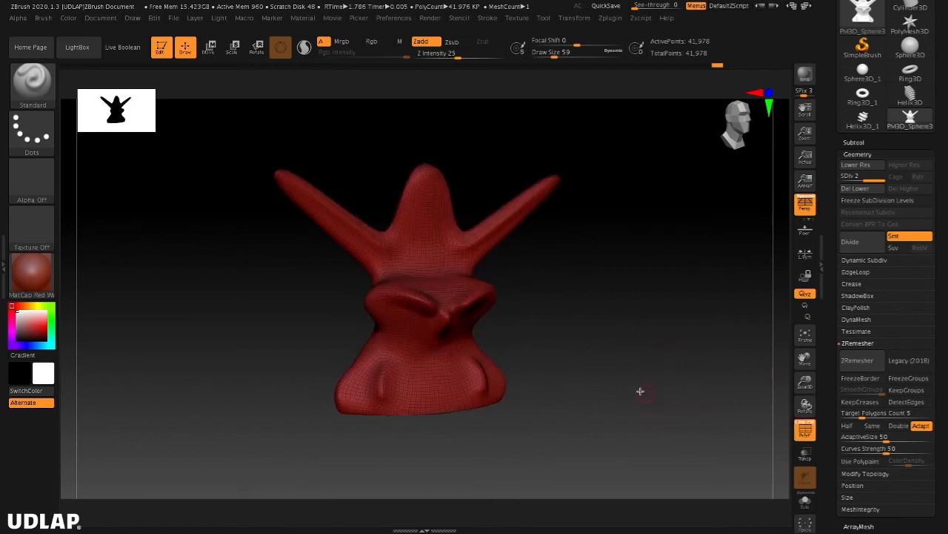
drag(584, 362, 611, 392)
mouse_move(665, 372)
alt+mouse_down()
mouse_move(665, 386)
mouse_move(772, 369)
mouse_move(640, 398)
mouse_move(683, 393)
mouse_move(660, 396)
mouse_move(661, 385)
mouse_move(669, 388)
mouse_move(645, 393)
mouse_move(658, 392)
mouse_move(655, 408)
mouse_move(658, 380)
mouse_move(652, 391)
mouse_move(695, 373)
mouse_move(573, 376)
mouse_move(682, 377)
mouse_move(616, 388)
mouse_move(713, 385)
mouse_move(588, 392)
mouse_move(660, 387)
alt+mouse_up()
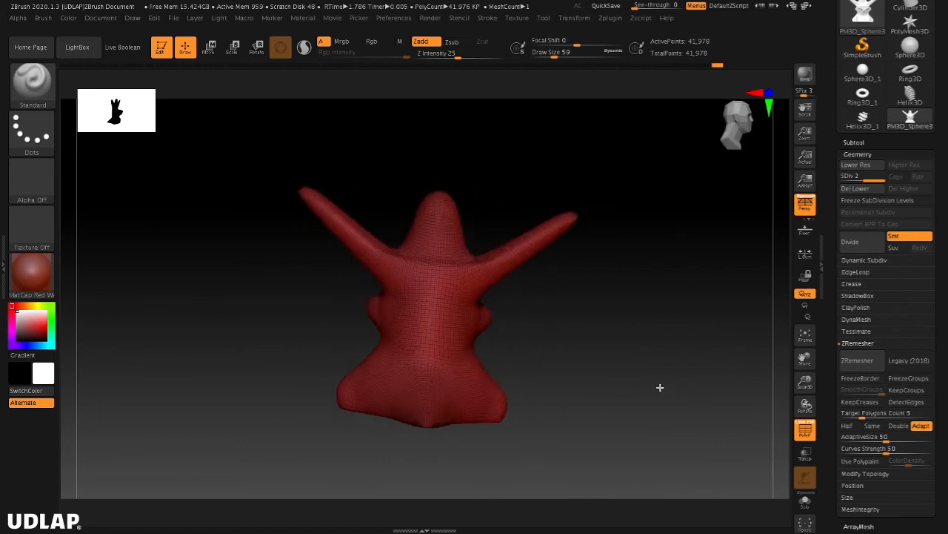
drag(602, 388, 635, 396)
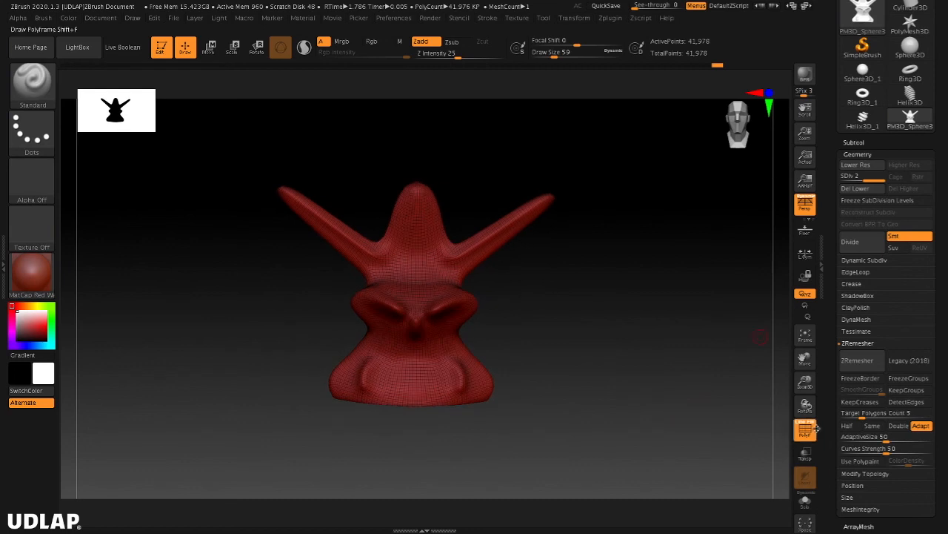
click(806, 429)
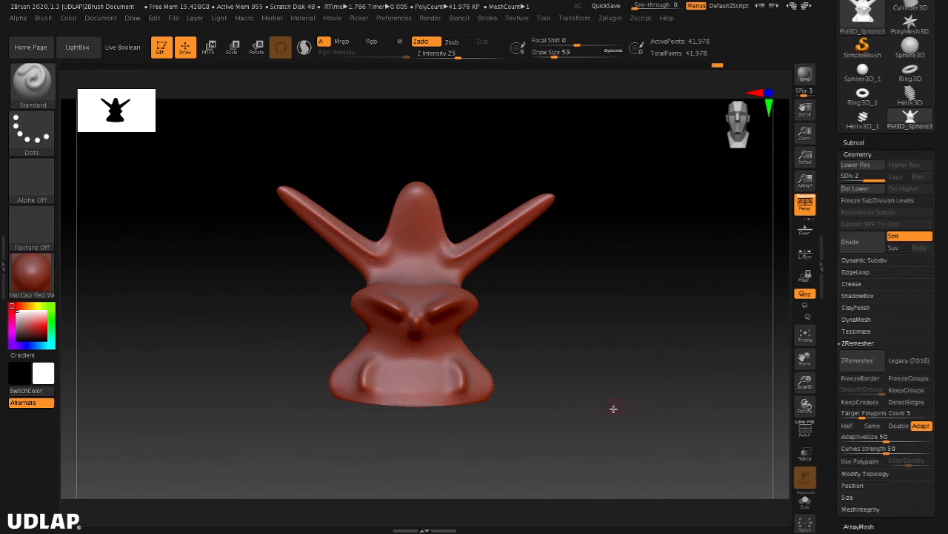
click(80, 50)
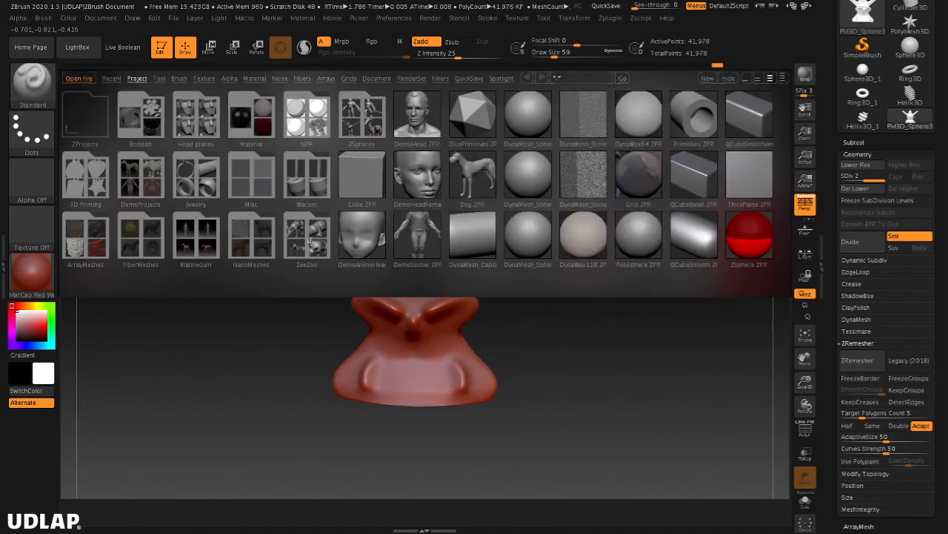
click(80, 49)
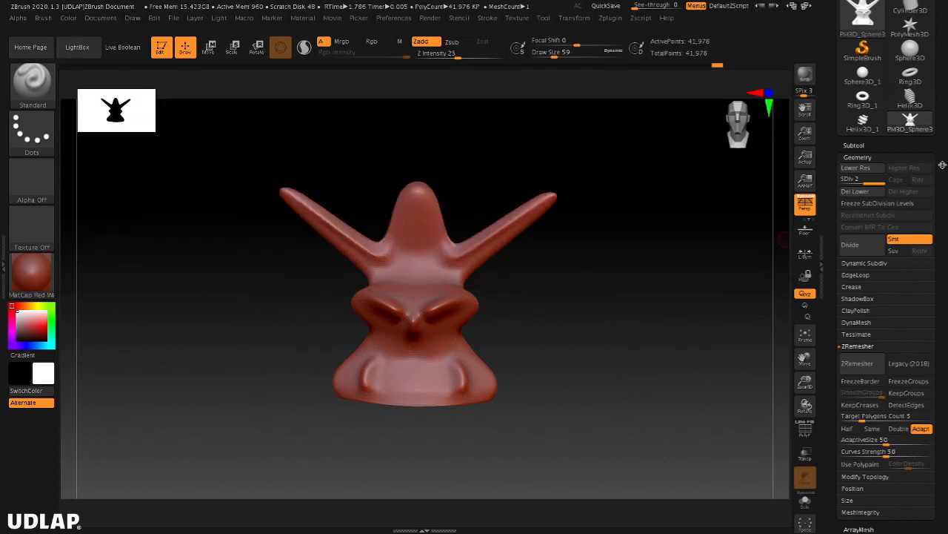
Step: Save the sculpted tool to the Desktop as cosa.ztl in ZTool format
scroll(942, 164, up, 3)
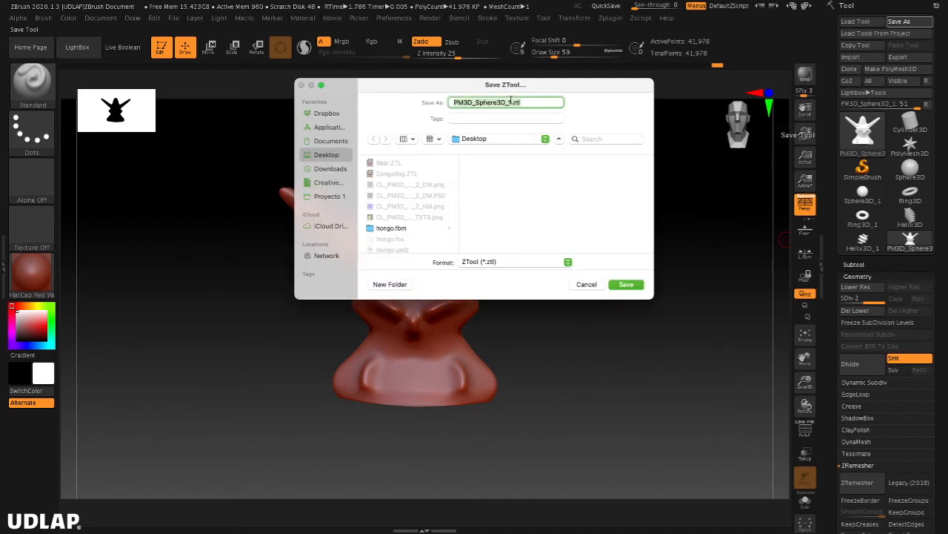
click(512, 102)
double_click(507, 102)
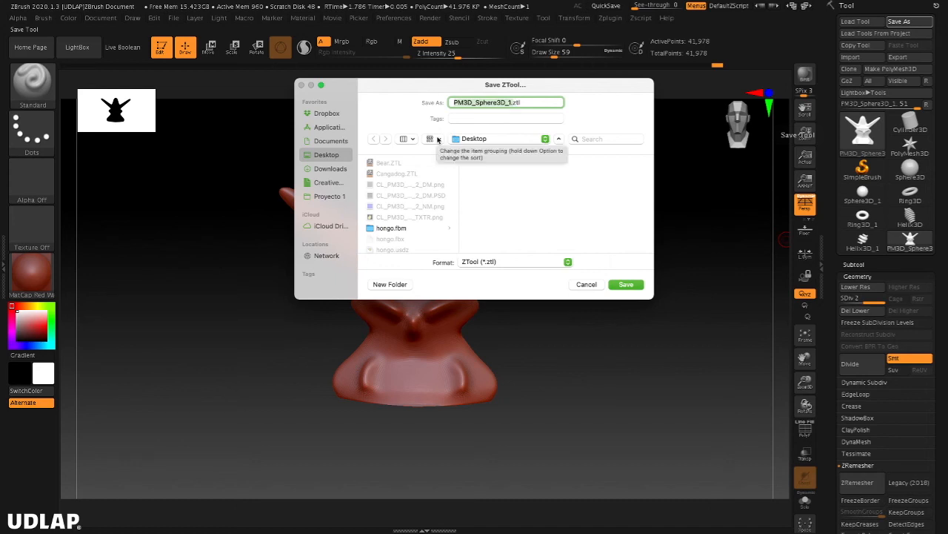
text(cosa)
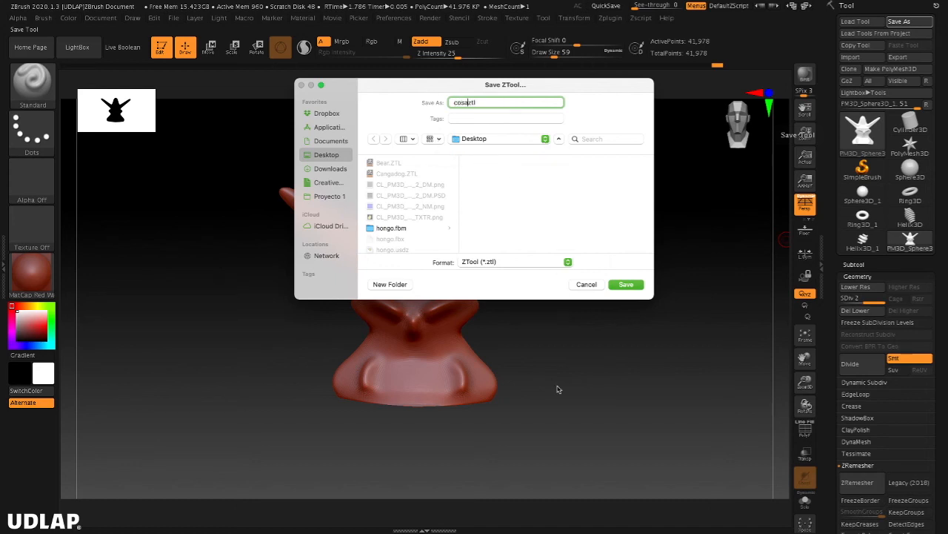
click(626, 285)
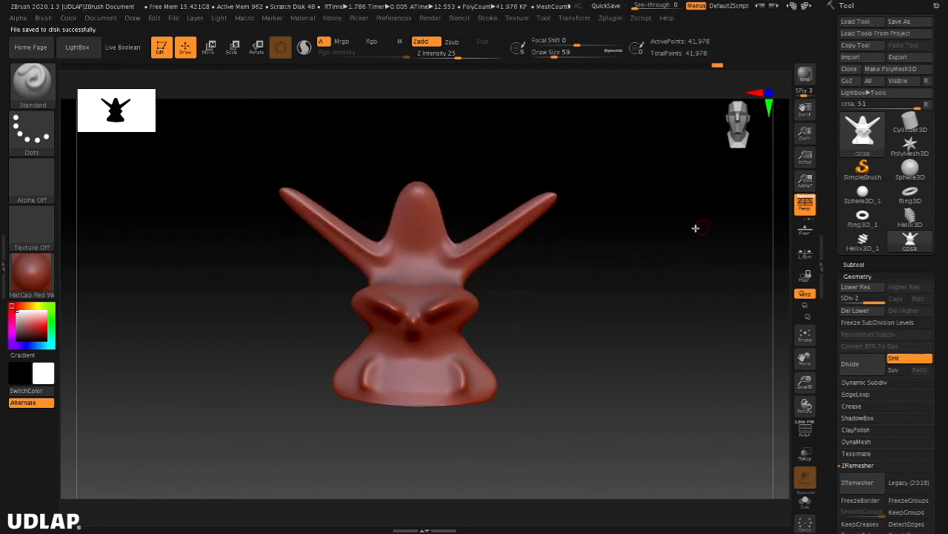
Step: Load the Dog.ZTL sample tool from LightBox onto the canvas and close the library
mouse_move(616, 289)
mouse_down()
mouse_move(629, 328)
mouse_move(622, 296)
mouse_up()
click(75, 47)
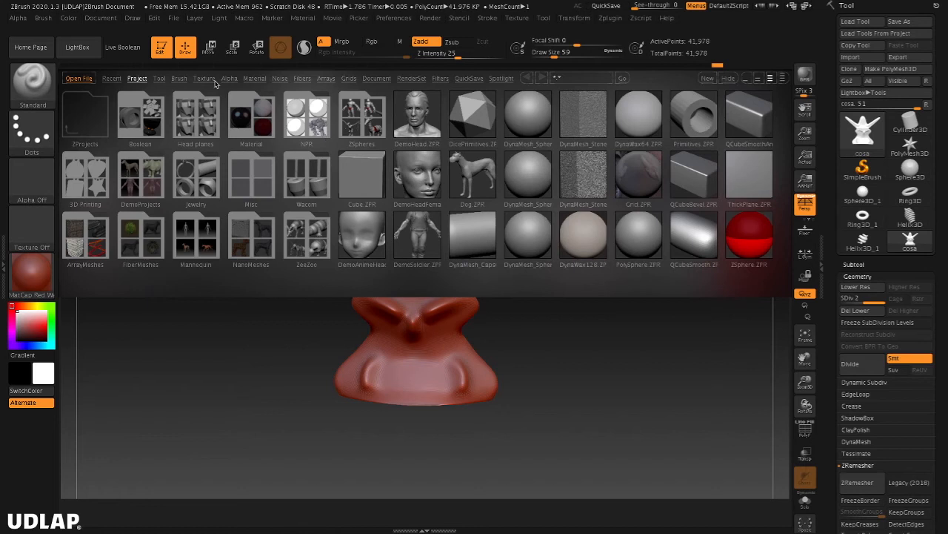
click(160, 79)
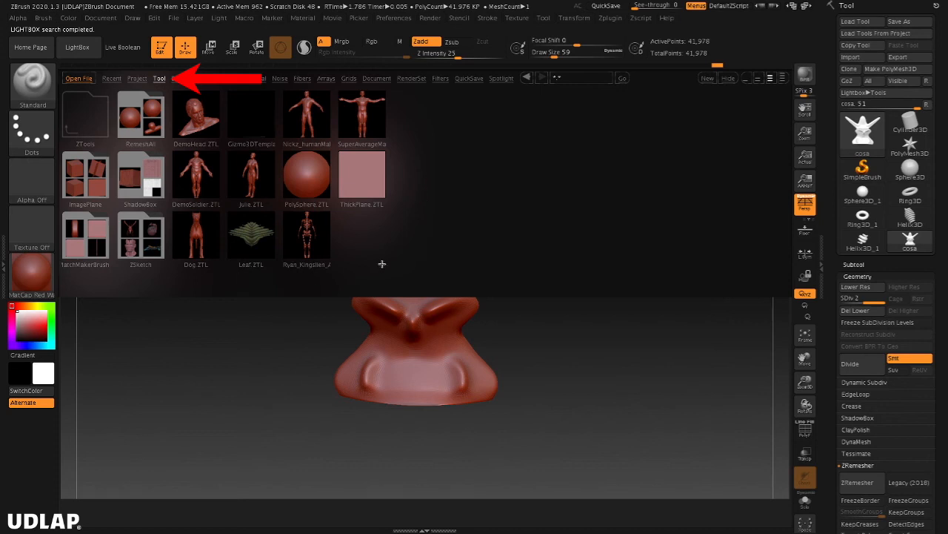
click(195, 233)
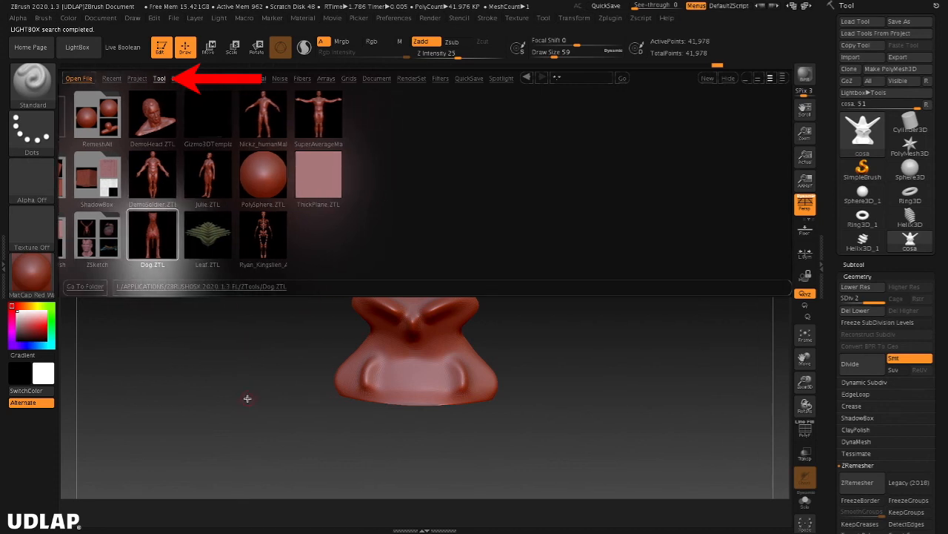
double_click(152, 235)
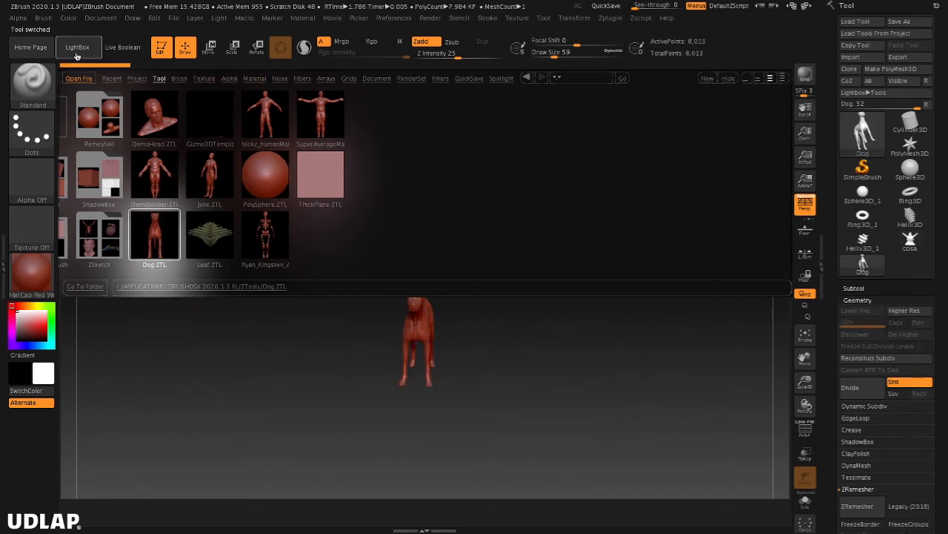
click(77, 52)
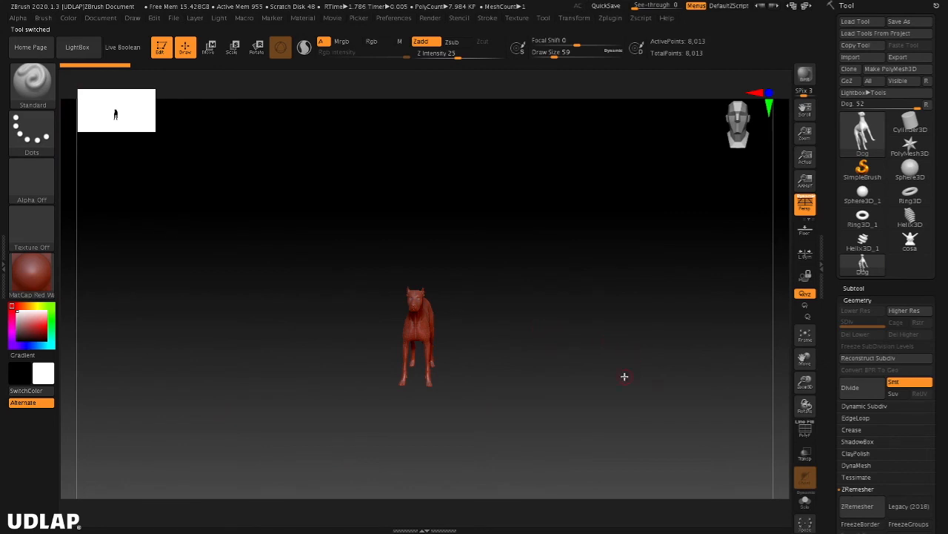
Step: Enlarge the dog in a three-quarter view, show its polyframe, and return to Draw mode
drag(624, 368, 690, 326)
alt+drag(586, 363, 730, 336)
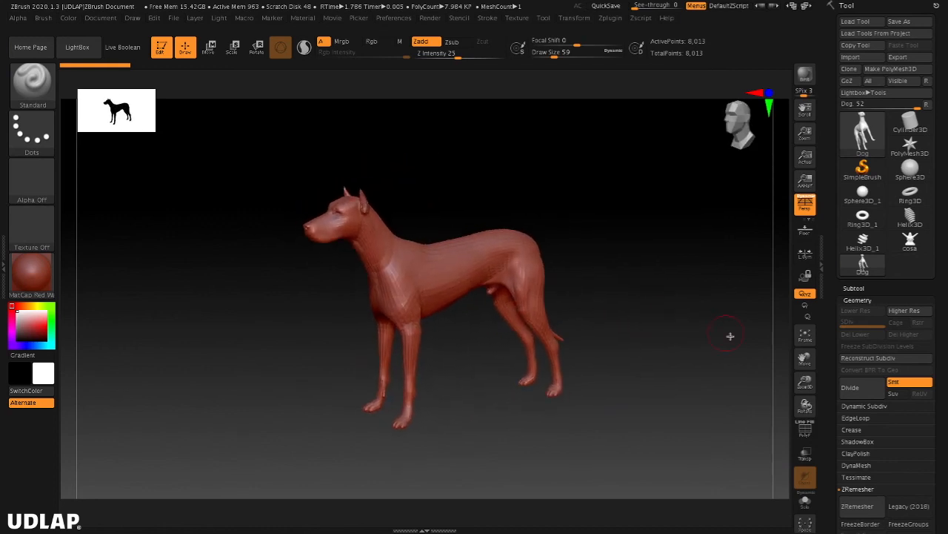
click(805, 428)
drag(667, 426, 639, 411)
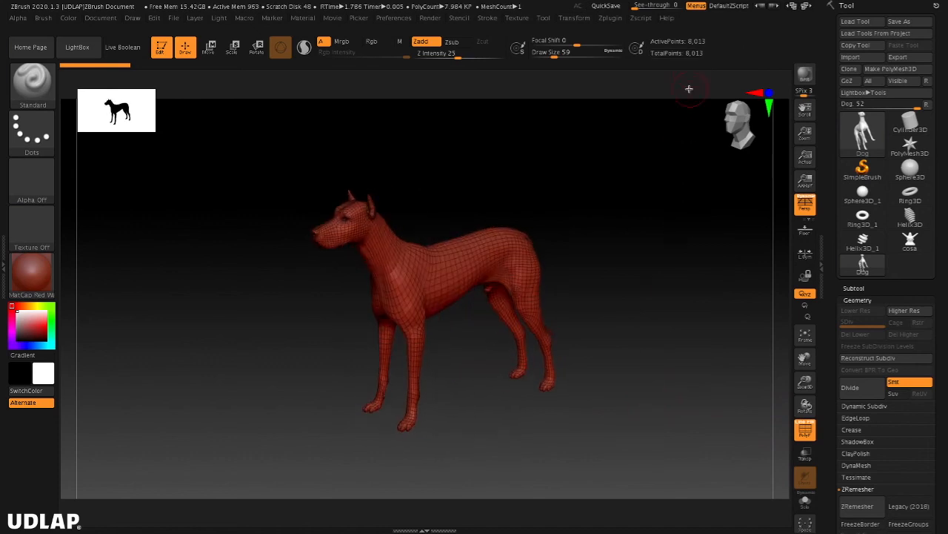
drag(649, 336, 656, 355)
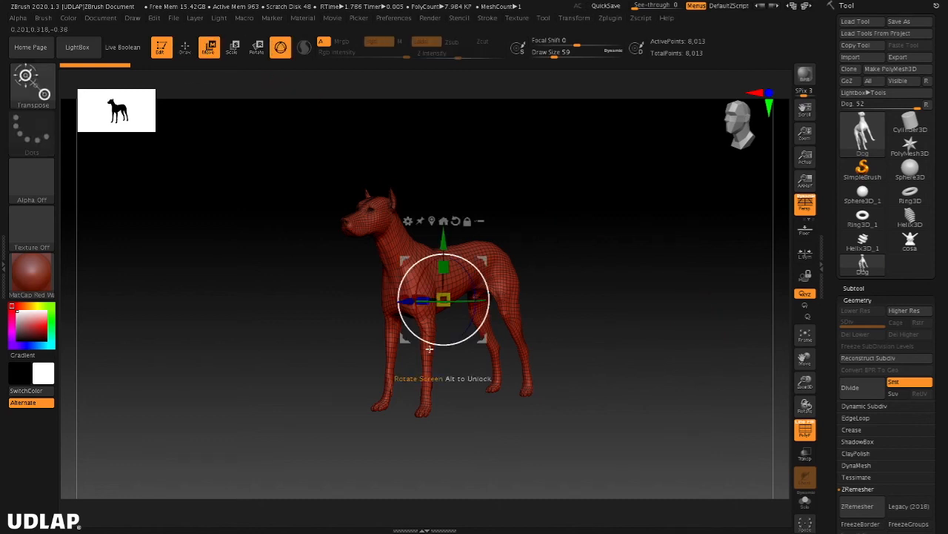
click(185, 46)
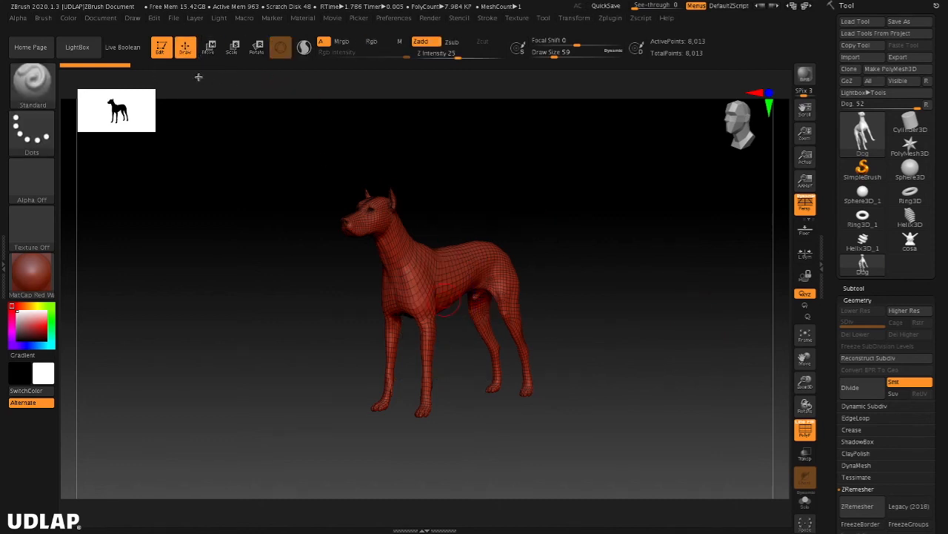
Step: Reshape the dog's rump from the side with the Move brush at a draw size of 207
click(42, 92)
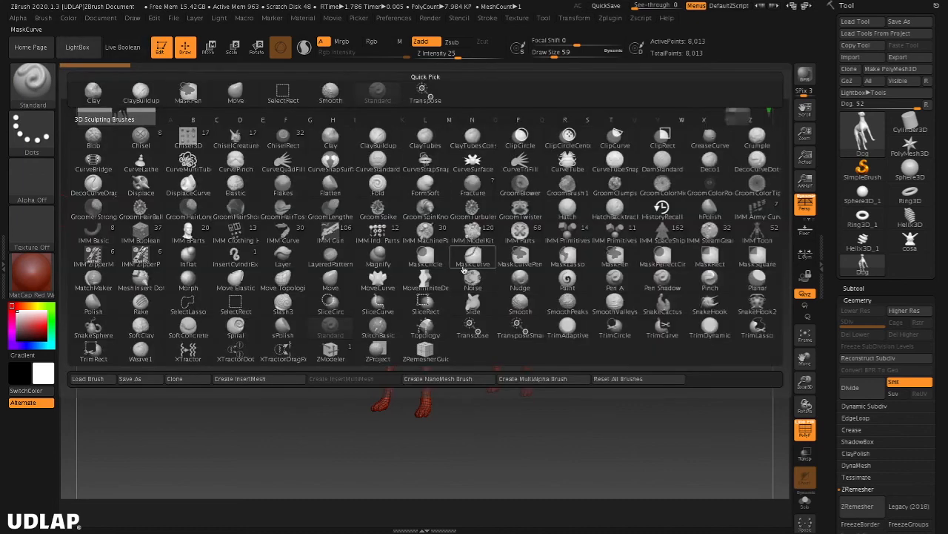
click(331, 279)
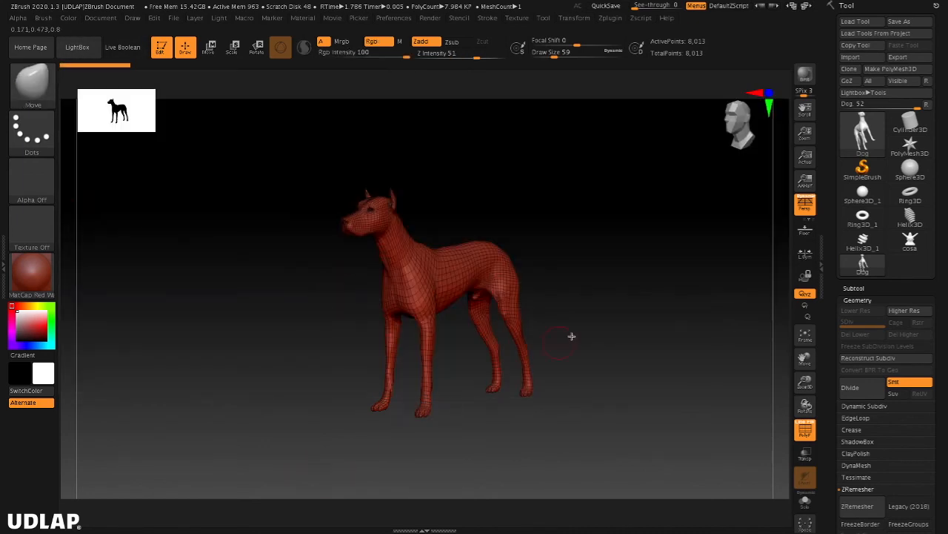
mouse_move(612, 295)
mouse_down()
mouse_move(652, 298)
mouse_move(559, 295)
mouse_move(481, 309)
mouse_move(620, 309)
mouse_move(647, 303)
mouse_move(540, 299)
mouse_move(654, 299)
mouse_move(604, 284)
mouse_move(545, 323)
mouse_move(629, 313)
mouse_move(620, 275)
mouse_move(632, 286)
mouse_move(581, 295)
mouse_move(660, 300)
mouse_move(607, 292)
mouse_move(627, 282)
mouse_move(614, 314)
mouse_move(625, 309)
mouse_up()
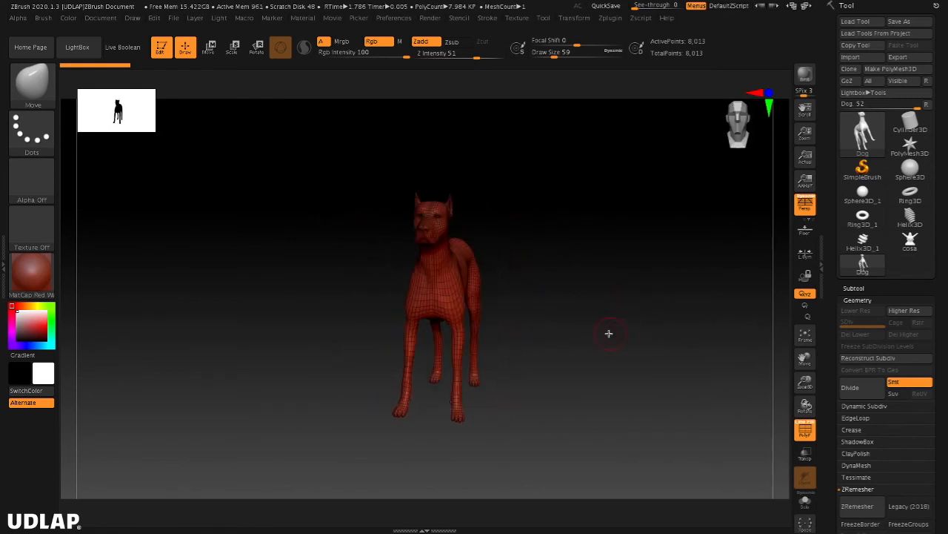
mouse_move(608, 276)
mouse_down()
mouse_move(566, 273)
mouse_move(620, 272)
mouse_move(614, 276)
mouse_up()
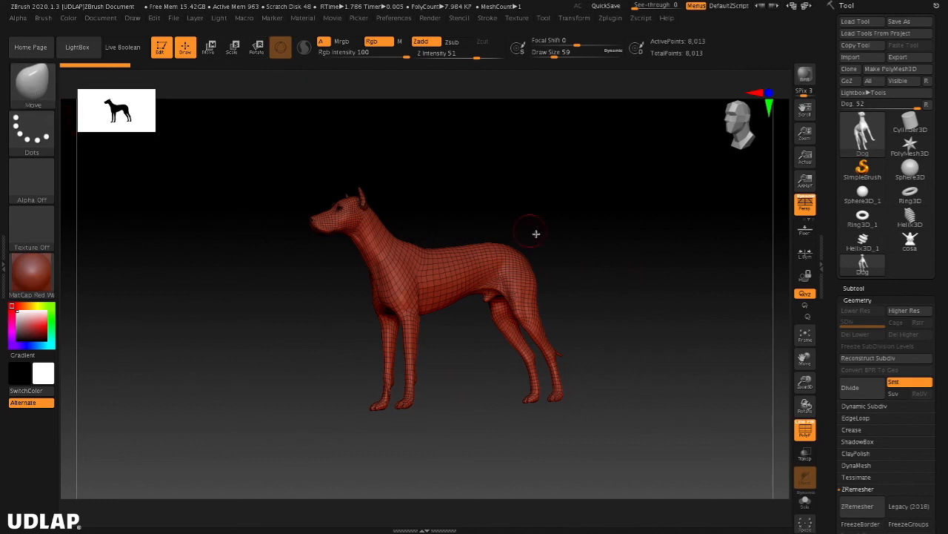
mouse_move(605, 257)
mouse_down()
mouse_move(625, 266)
mouse_move(618, 274)
mouse_move(664, 286)
mouse_move(615, 286)
mouse_move(629, 277)
mouse_move(654, 287)
mouse_move(572, 286)
mouse_move(627, 260)
mouse_move(633, 304)
mouse_move(646, 289)
mouse_move(610, 282)
mouse_move(610, 299)
mouse_move(610, 281)
mouse_move(656, 294)
mouse_move(652, 309)
mouse_move(642, 284)
mouse_move(651, 312)
mouse_move(635, 309)
mouse_move(656, 326)
mouse_move(647, 304)
mouse_move(667, 337)
mouse_move(597, 282)
mouse_move(646, 343)
mouse_move(618, 263)
mouse_move(606, 263)
mouse_move(661, 287)
mouse_up()
key(s)
drag(537, 246, 508, 244)
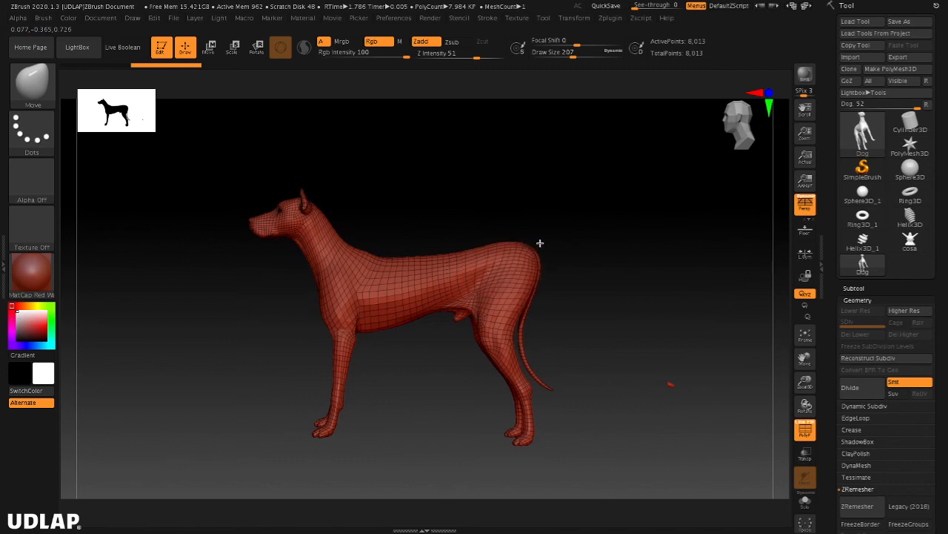
drag(489, 300, 500, 299)
drag(525, 252, 518, 258)
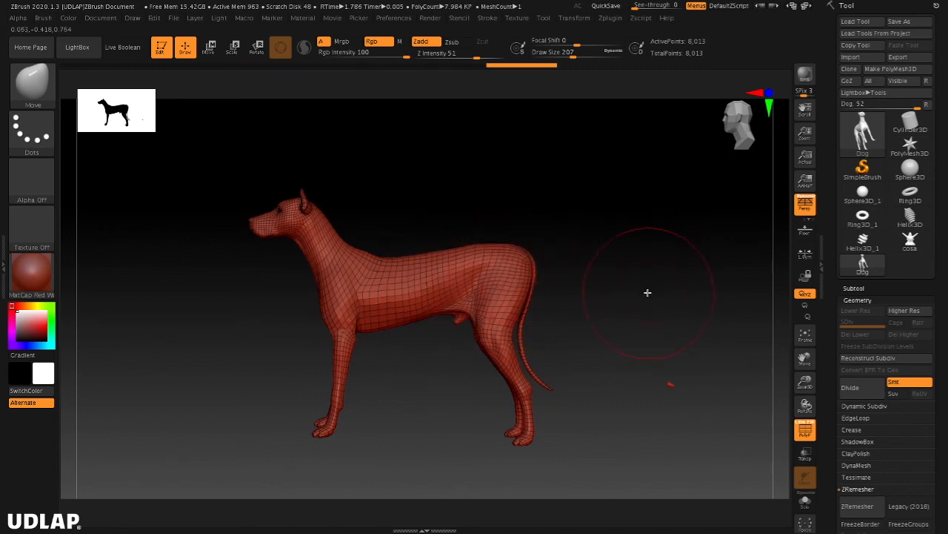
Step: Use the Move Elastic brush to reshape the dog's rump, lower its belly and raise its back
click(33, 86)
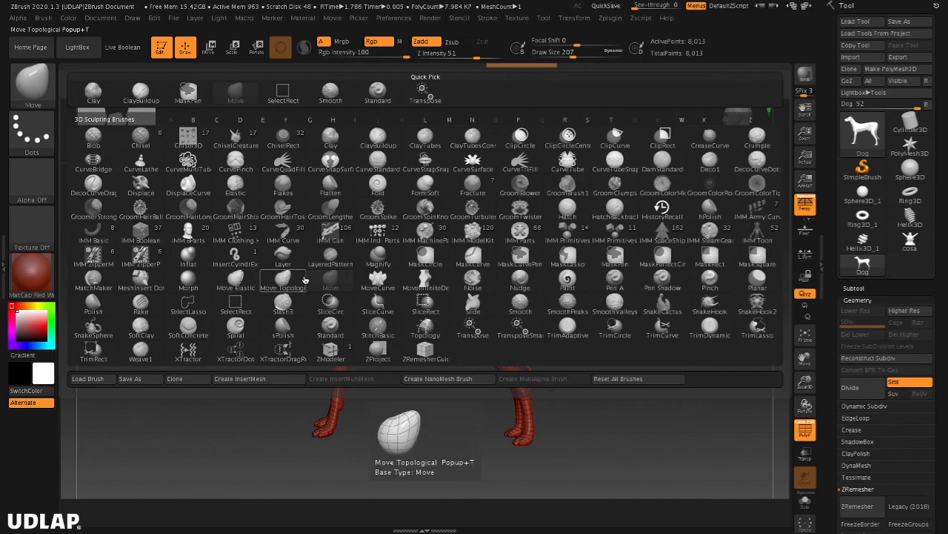
click(235, 280)
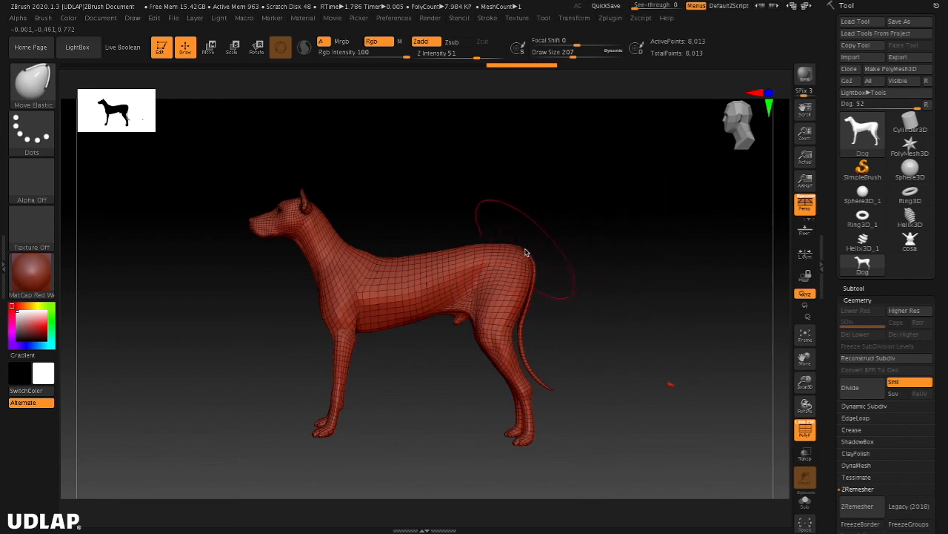
mouse_move(530, 257)
mouse_down()
mouse_move(560, 223)
mouse_move(523, 247)
mouse_move(517, 260)
mouse_move(533, 259)
mouse_move(518, 268)
mouse_move(531, 224)
mouse_up()
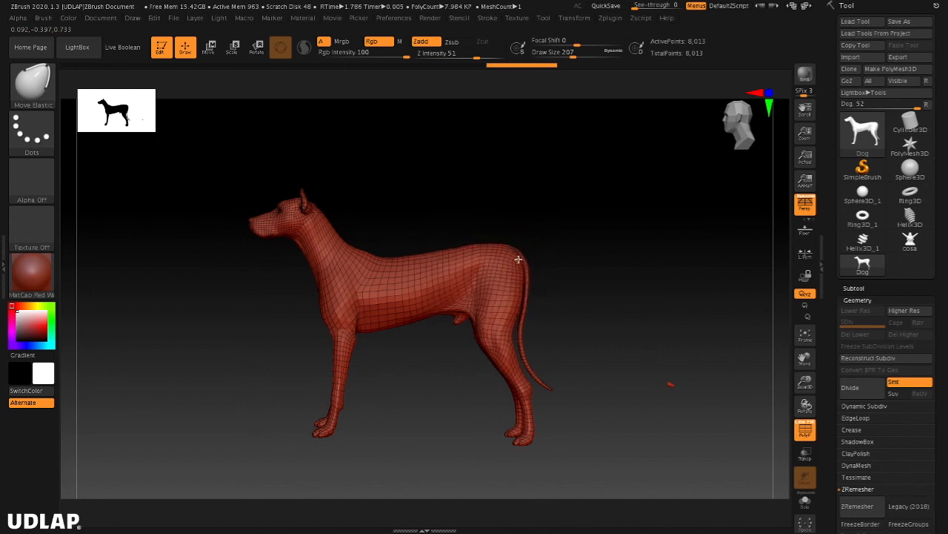
drag(419, 317, 419, 347)
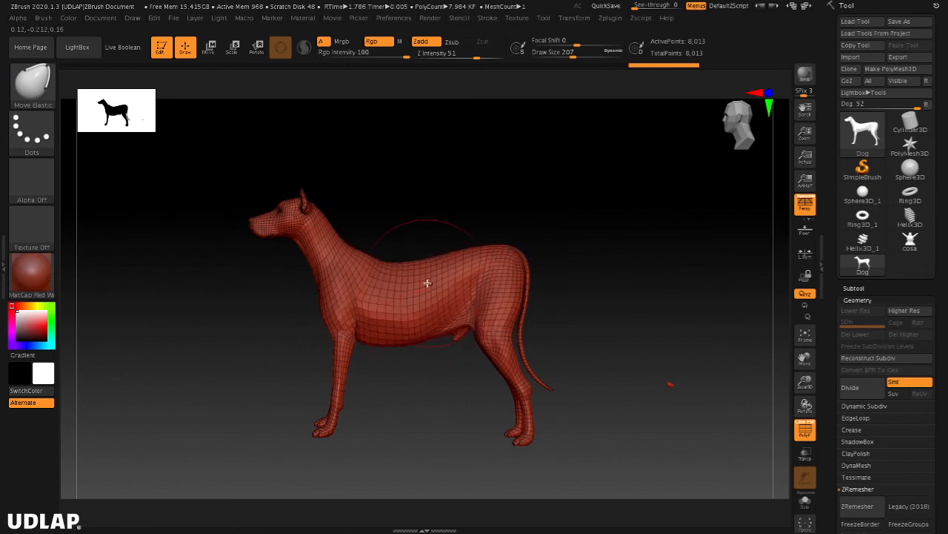
drag(427, 248, 448, 221)
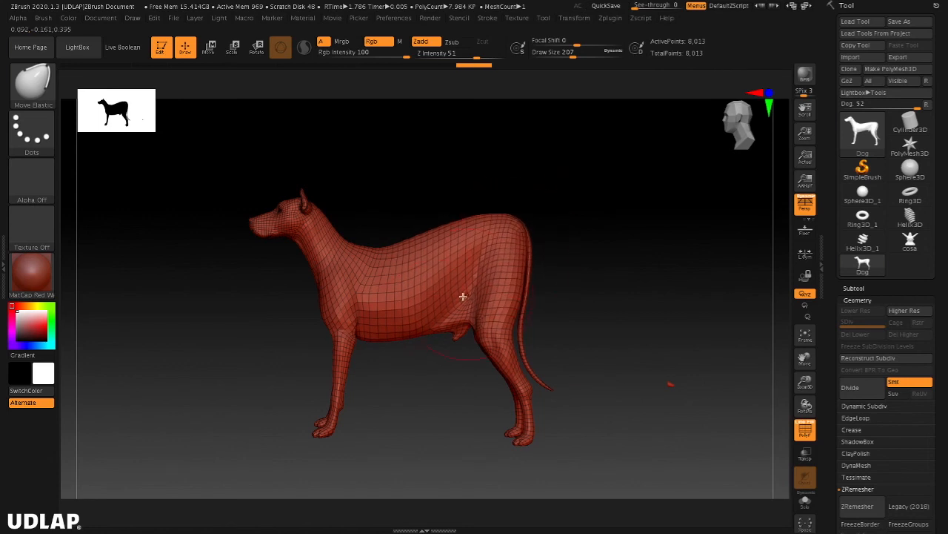
Step: Widen the dog's torso from above and pull its rump higher with Move Elastic
mouse_move(586, 268)
mouse_down()
mouse_move(631, 254)
mouse_move(639, 299)
mouse_move(612, 353)
mouse_move(575, 337)
mouse_up()
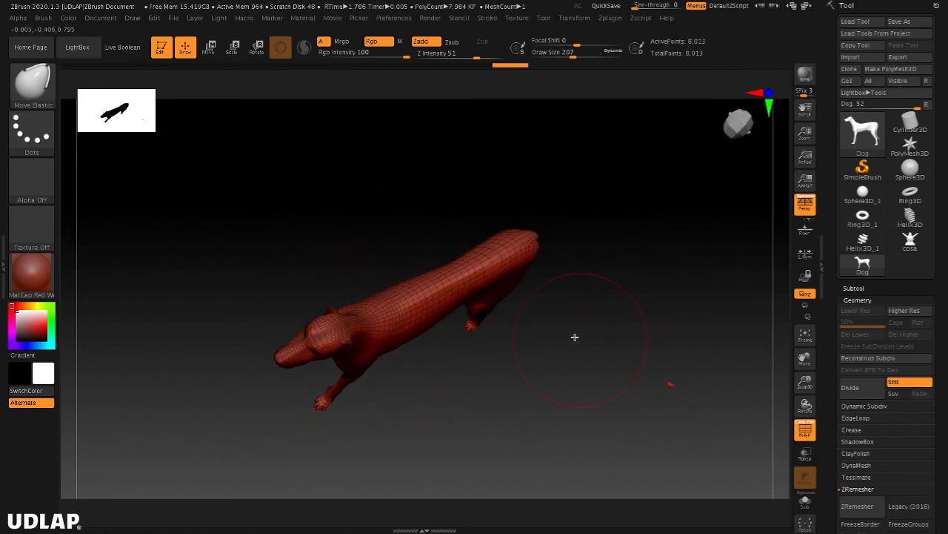
mouse_move(432, 336)
mouse_down()
mouse_move(455, 393)
mouse_move(444, 341)
mouse_move(604, 284)
mouse_move(561, 289)
mouse_move(551, 303)
mouse_move(556, 354)
mouse_move(610, 383)
mouse_move(643, 360)
mouse_move(630, 319)
mouse_move(629, 353)
mouse_move(599, 339)
mouse_up()
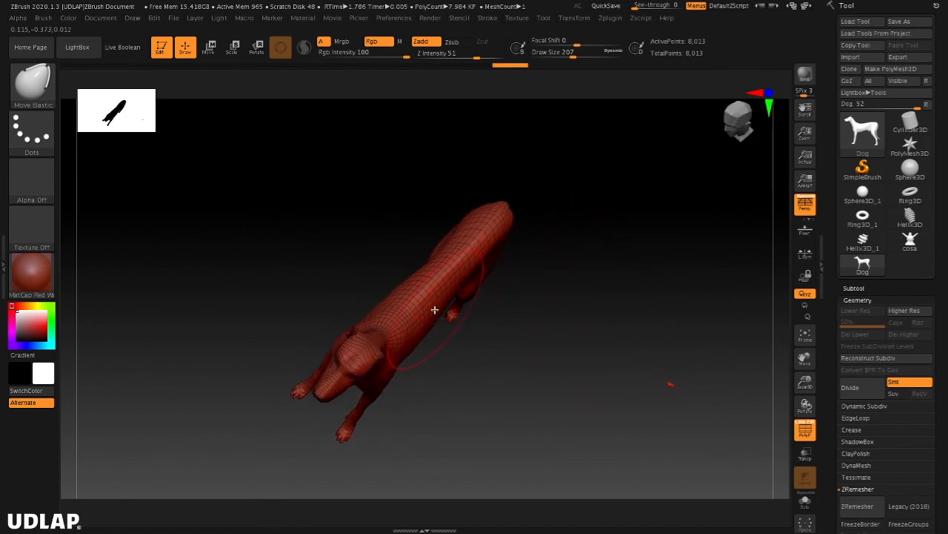
mouse_move(520, 323)
mouse_down()
mouse_move(564, 269)
mouse_move(578, 274)
mouse_move(578, 334)
mouse_move(427, 296)
mouse_move(591, 273)
mouse_move(593, 318)
mouse_move(439, 300)
mouse_up()
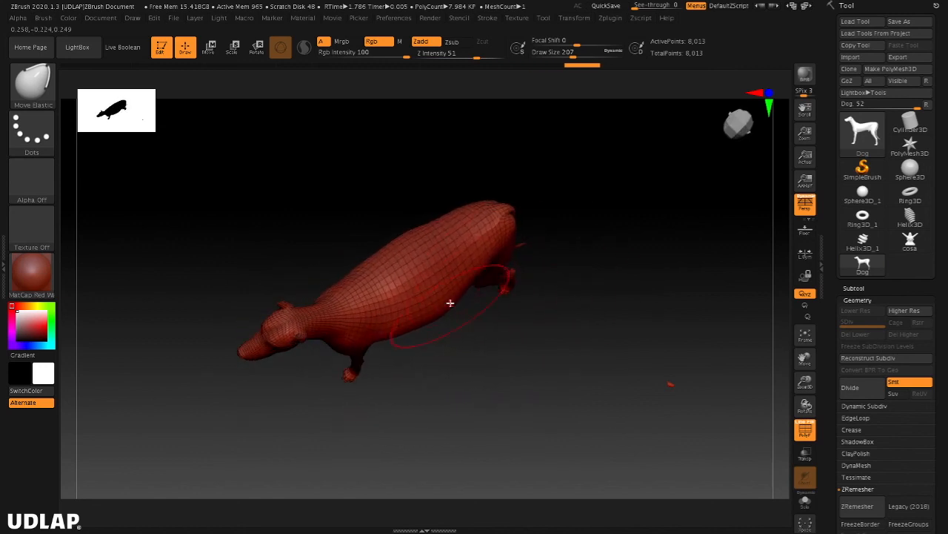
drag(531, 289, 485, 280)
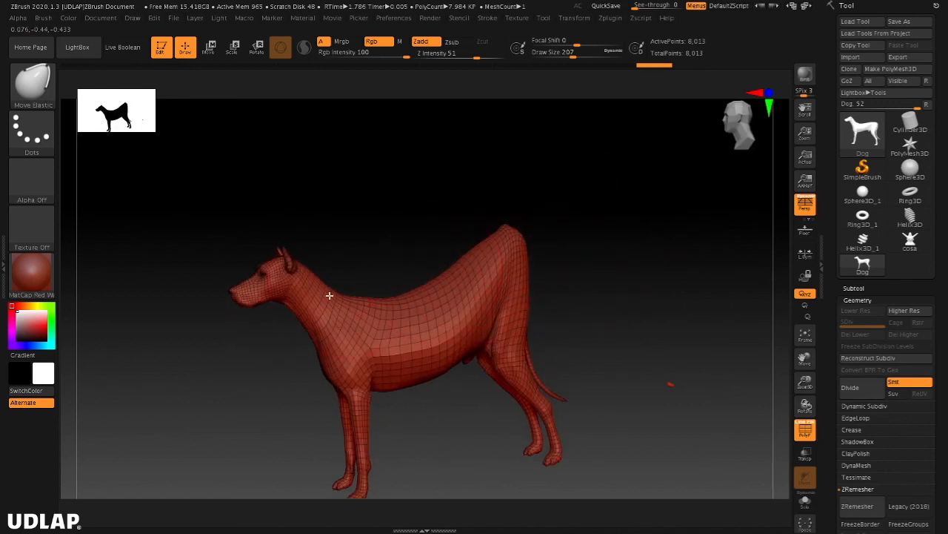
Step: Raise the dog's shoulders and shorten its muzzle with Move Elastic
drag(330, 296, 339, 280)
drag(237, 292, 256, 303)
mouse_move(624, 282)
mouse_down()
mouse_move(610, 231)
mouse_move(627, 252)
mouse_move(625, 279)
mouse_move(590, 228)
mouse_move(624, 242)
mouse_up()
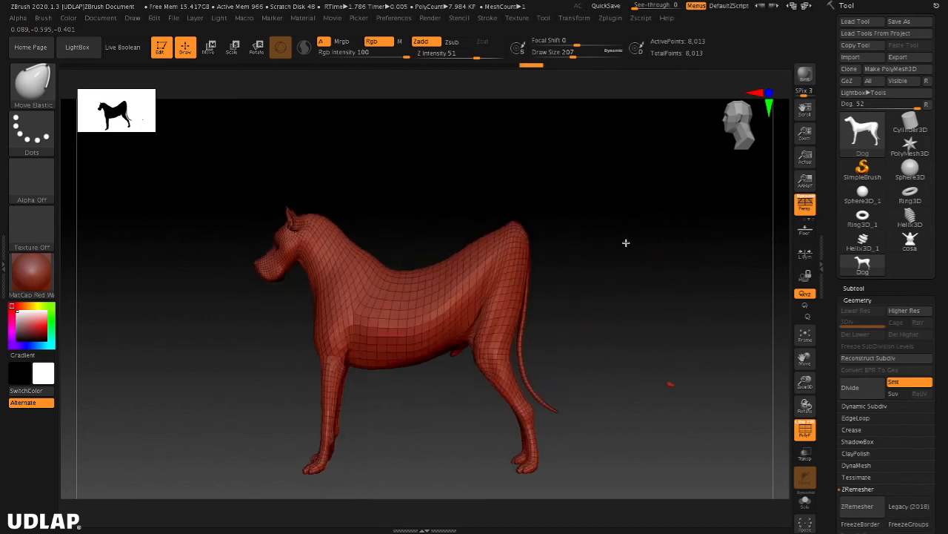
Step: Level the dog's back with Move Elastic, tuck in the belly and pull the hindquarters backward
drag(520, 230, 520, 252)
mouse_move(444, 272)
mouse_down()
mouse_move(440, 263)
mouse_move(392, 254)
mouse_move(394, 244)
mouse_up()
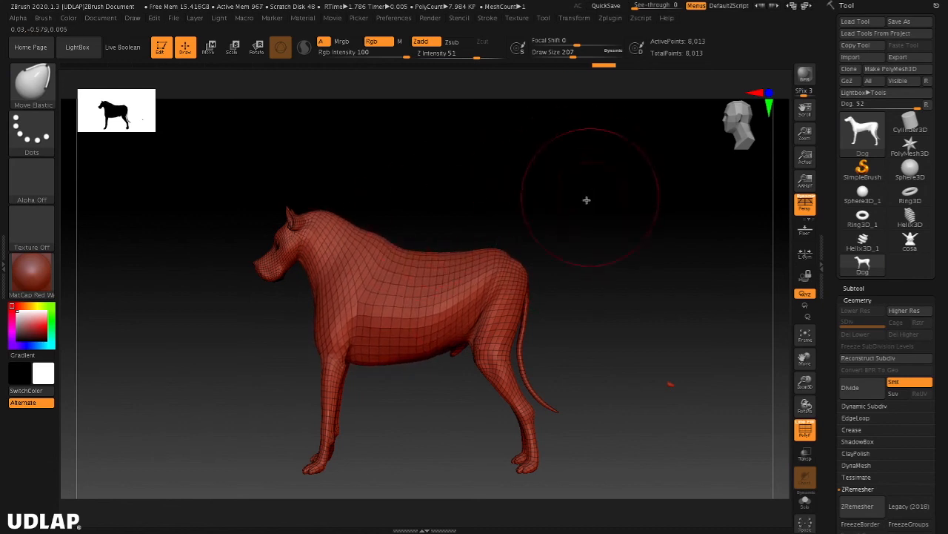
drag(395, 350, 395, 340)
mouse_move(525, 278)
mouse_down()
mouse_move(523, 286)
mouse_move(530, 273)
mouse_up()
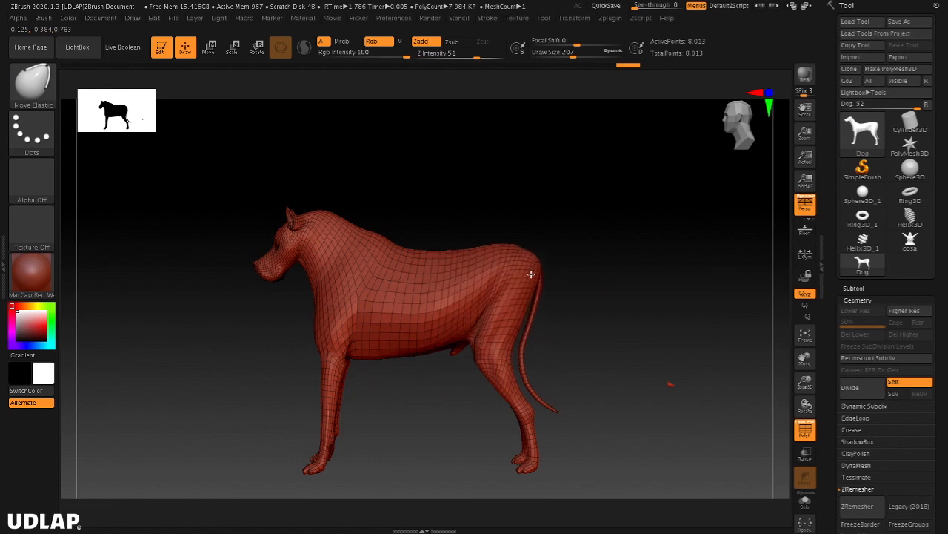
drag(515, 332, 537, 325)
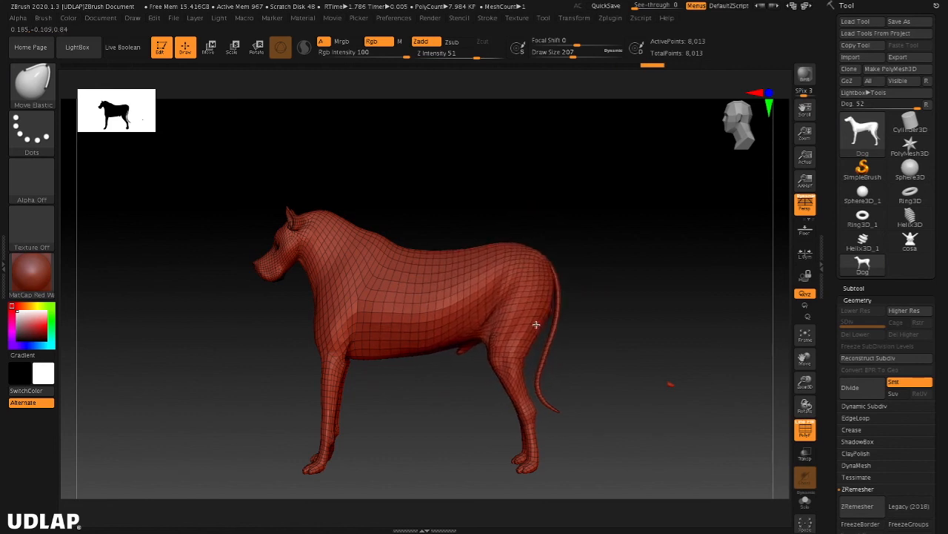
Step: Reshape the dog's chest, neck and head with Move Elastic, checking the form from the front and rear
mouse_move(382, 348)
mouse_down()
mouse_move(379, 368)
mouse_move(323, 370)
mouse_up()
drag(319, 327, 305, 330)
drag(306, 278, 312, 294)
drag(558, 215, 612, 201)
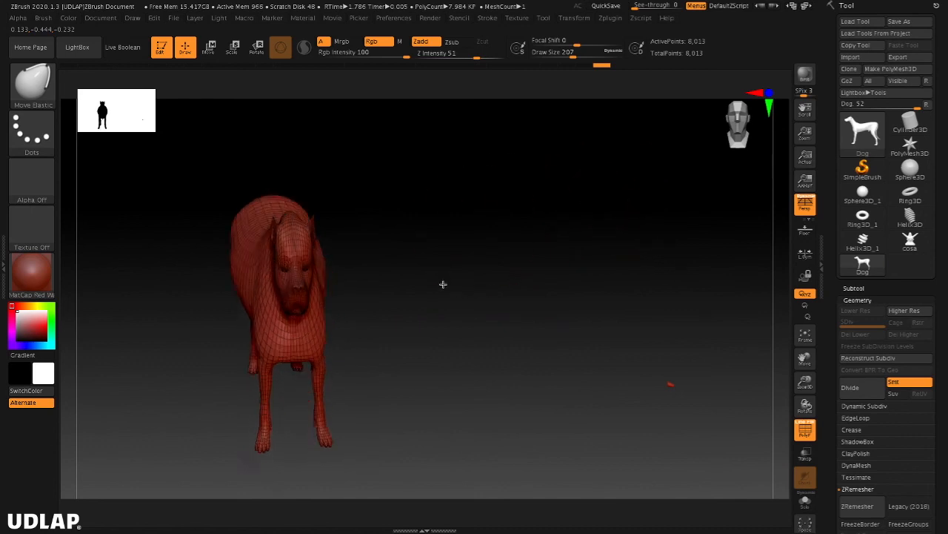
drag(443, 284, 372, 301)
drag(308, 278, 315, 278)
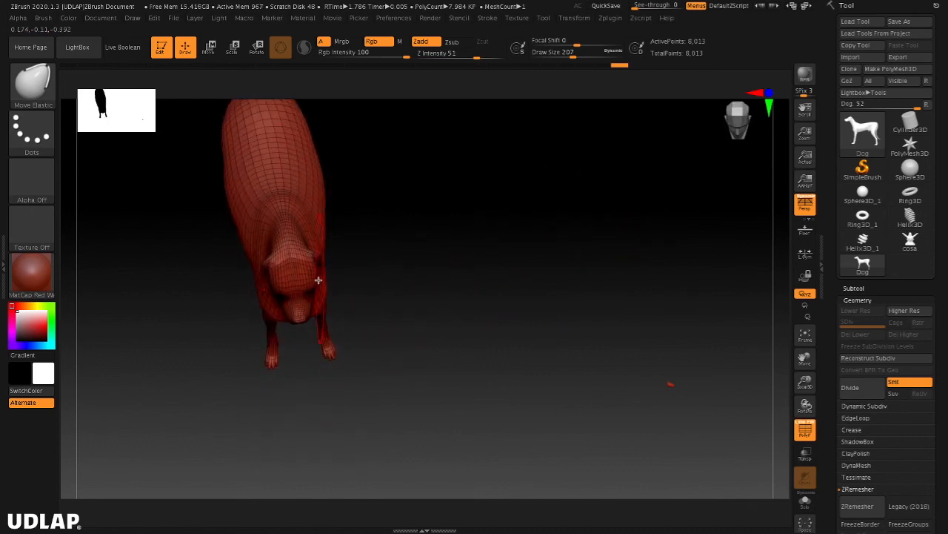
drag(508, 254, 618, 254)
drag(574, 369, 602, 283)
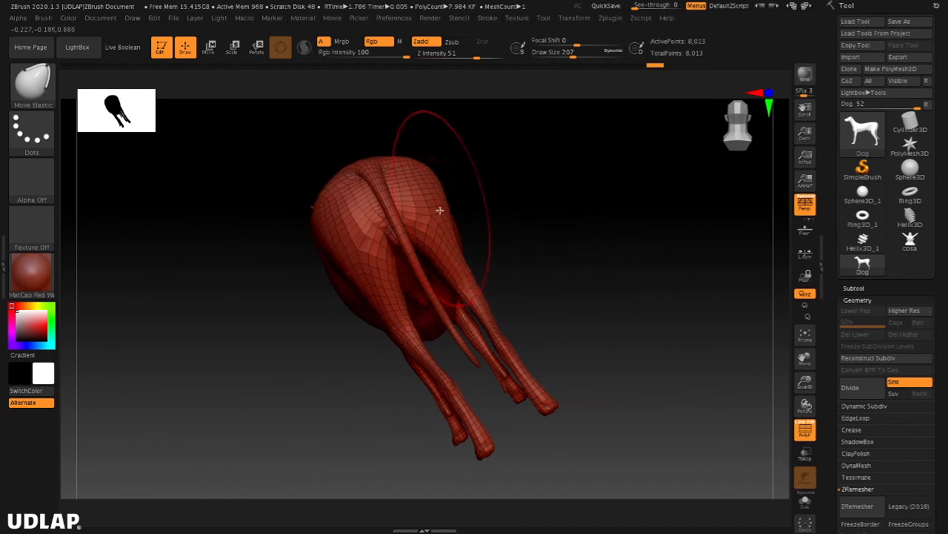
mouse_move(519, 255)
mouse_down()
mouse_move(588, 275)
mouse_move(629, 244)
mouse_move(620, 298)
mouse_move(640, 303)
mouse_move(543, 334)
mouse_move(568, 264)
mouse_move(646, 252)
mouse_move(618, 339)
mouse_move(566, 346)
mouse_move(652, 332)
mouse_move(648, 274)
mouse_move(667, 309)
mouse_move(601, 303)
mouse_move(636, 293)
mouse_move(640, 275)
mouse_up()
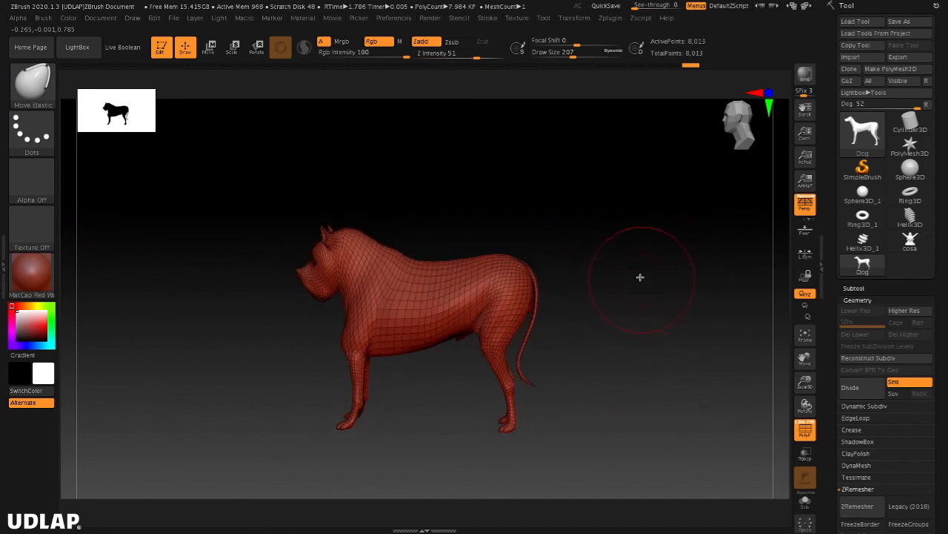
Step: Switch to the Move Topological brush and pull the dog's rump outward near the tail base
click(40, 84)
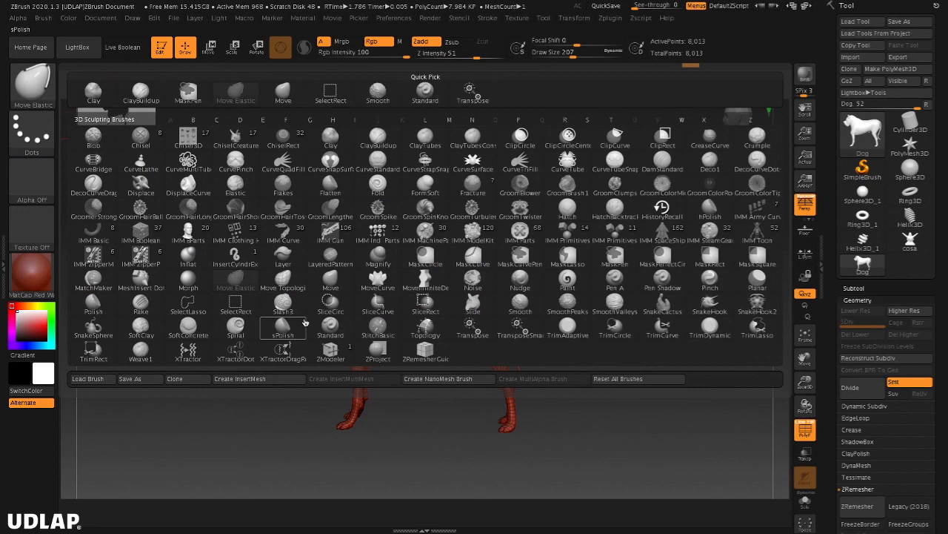
click(287, 280)
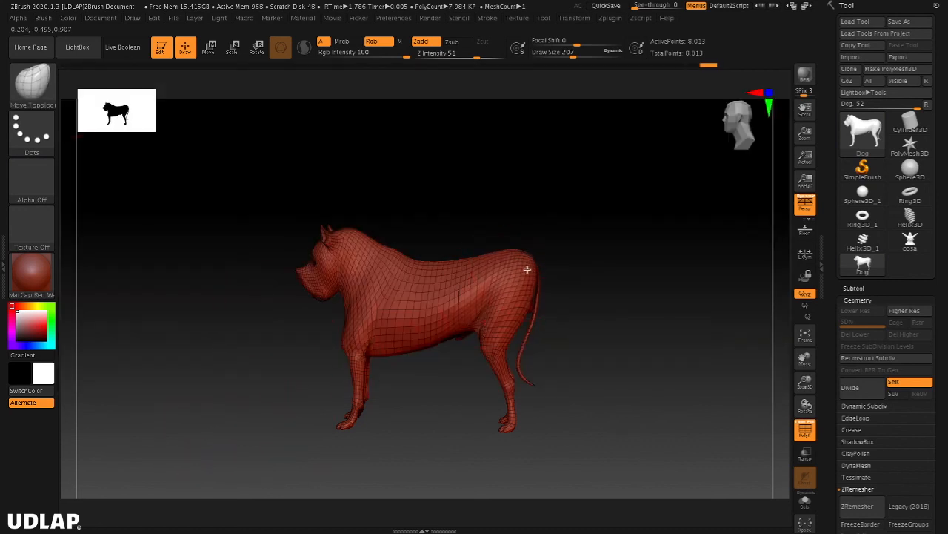
drag(533, 283, 538, 290)
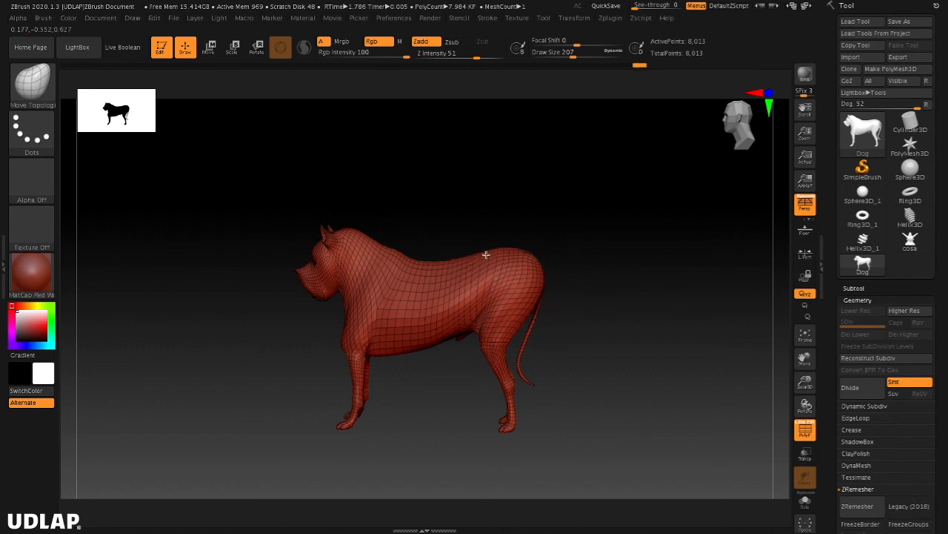
drag(567, 195, 589, 317)
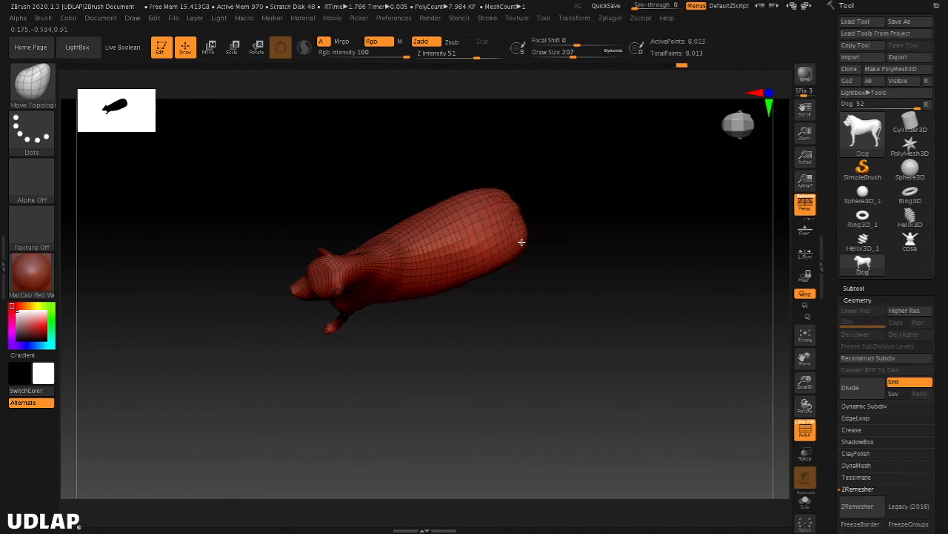
drag(630, 219, 439, 425)
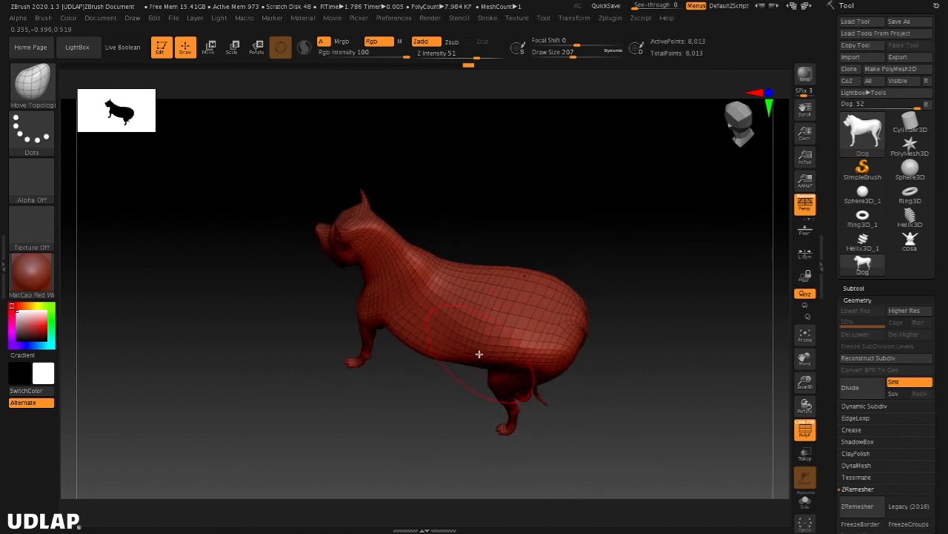
Step: Round out the dog's hindquarters with Move Topological, working from above, the side and the rear
drag(615, 297, 625, 336)
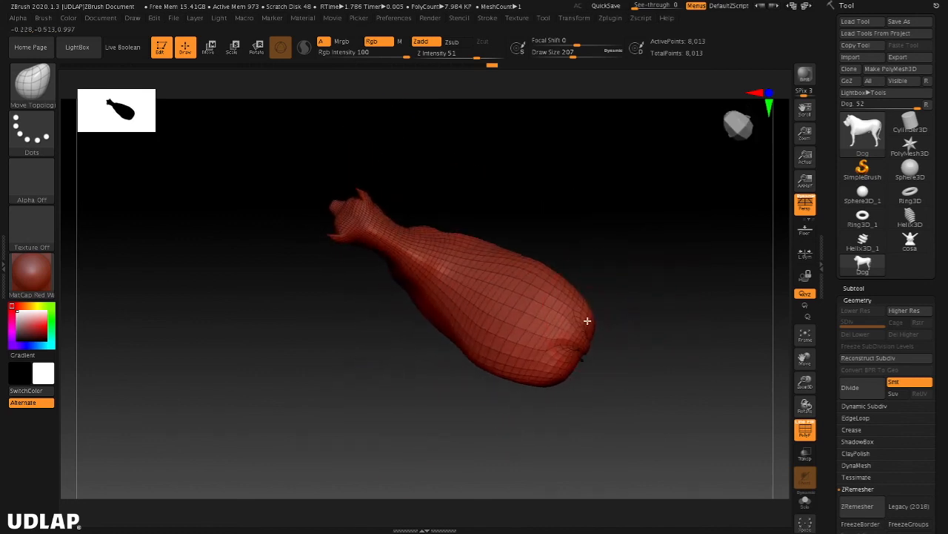
drag(595, 301, 573, 301)
drag(643, 288, 524, 279)
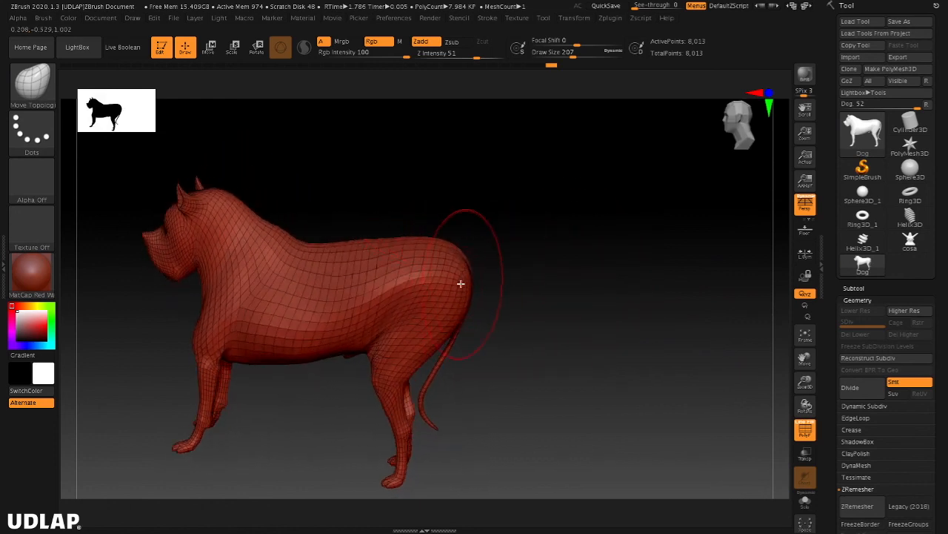
drag(446, 315, 556, 278)
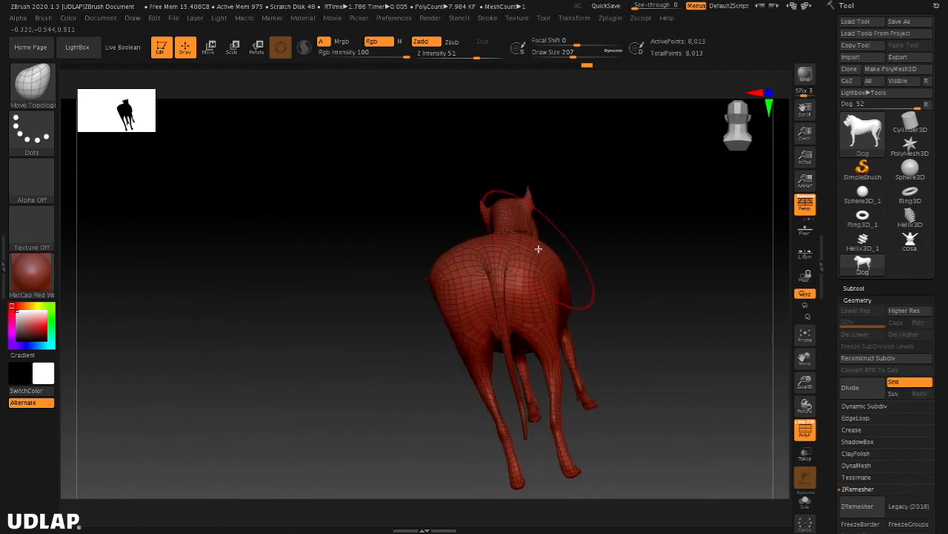
drag(346, 375, 555, 231)
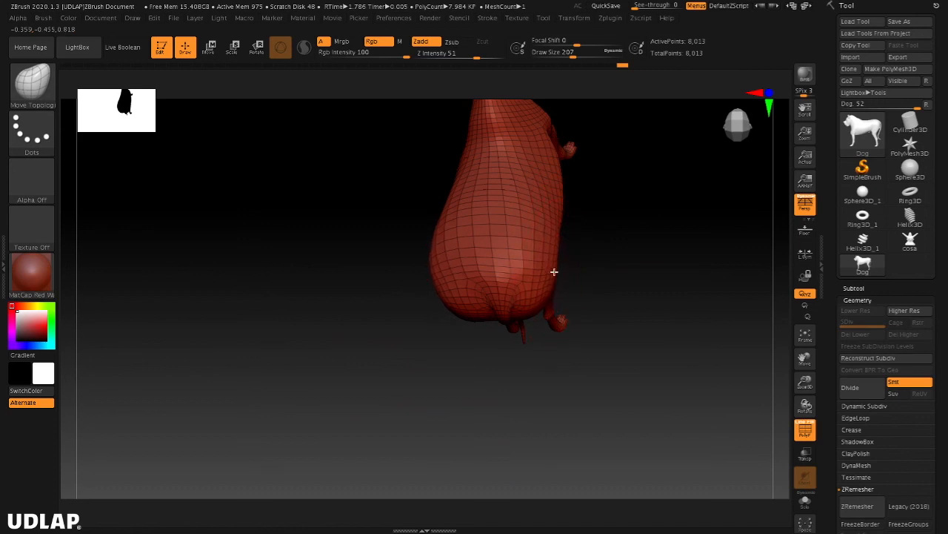
mouse_move(429, 387)
mouse_down()
mouse_move(672, 314)
mouse_move(662, 263)
mouse_move(673, 205)
mouse_move(674, 283)
mouse_move(694, 249)
mouse_move(682, 328)
mouse_move(667, 271)
mouse_move(679, 299)
mouse_move(659, 299)
mouse_move(659, 311)
mouse_move(644, 318)
mouse_move(669, 316)
mouse_move(662, 329)
mouse_move(643, 326)
mouse_move(655, 329)
mouse_move(616, 353)
mouse_move(636, 345)
mouse_up()
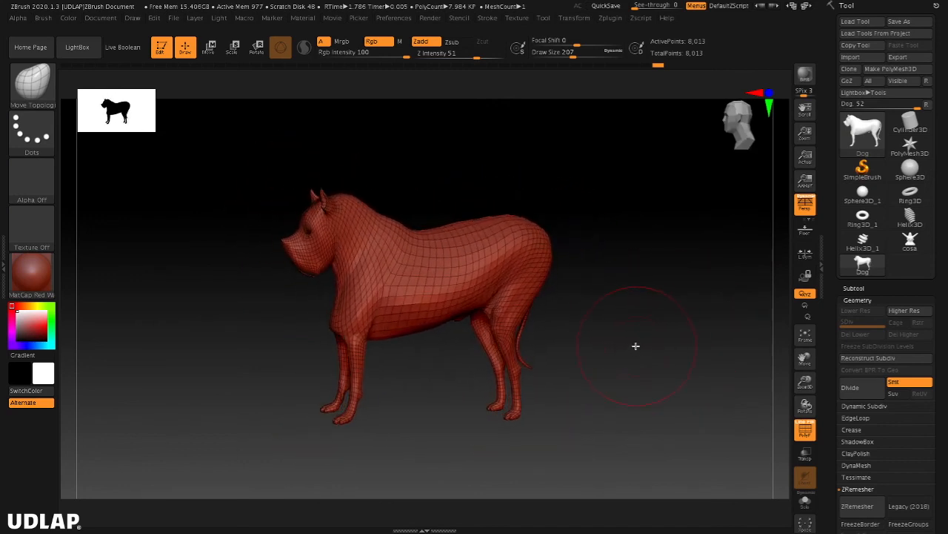
Step: Switch to the Standard brush with a draw size of 62, keeping the whole dog in view
click(33, 81)
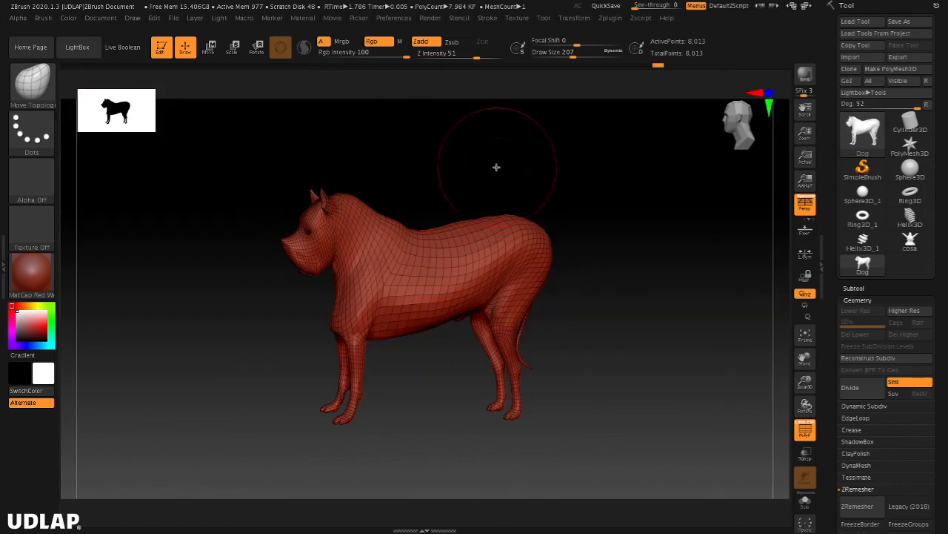
click(34, 82)
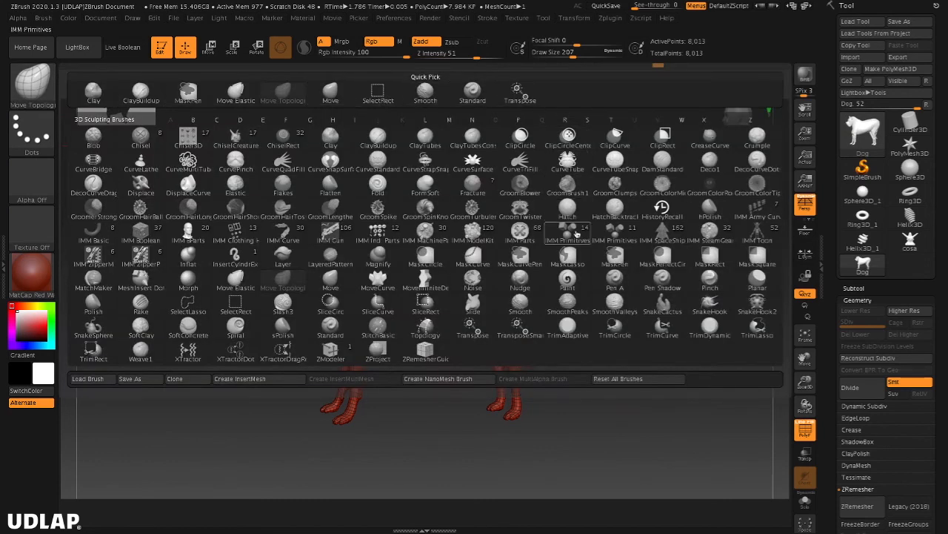
click(472, 95)
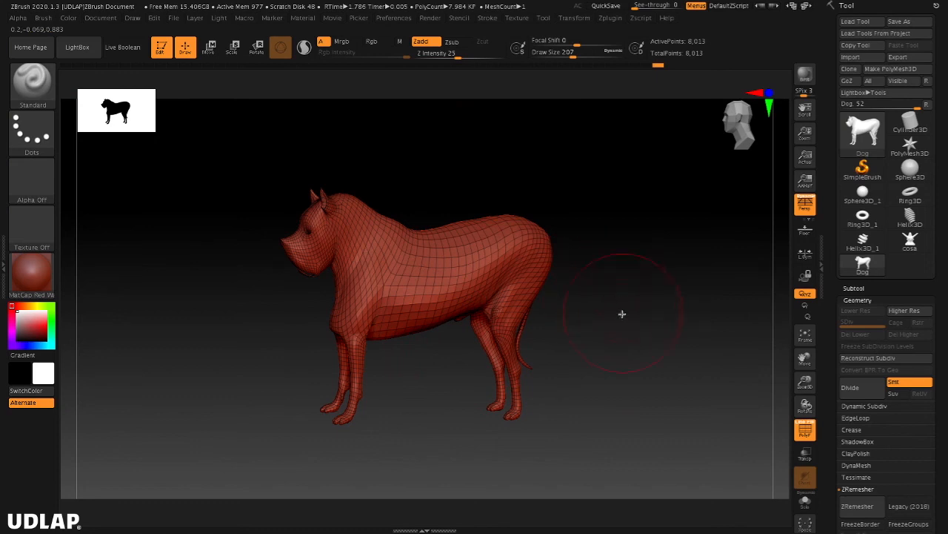
key(s)
drag(625, 322, 608, 324)
mouse_move(614, 341)
ctrl+right_down()
mouse_move(648, 345)
mouse_move(561, 304)
ctrl+right_up()
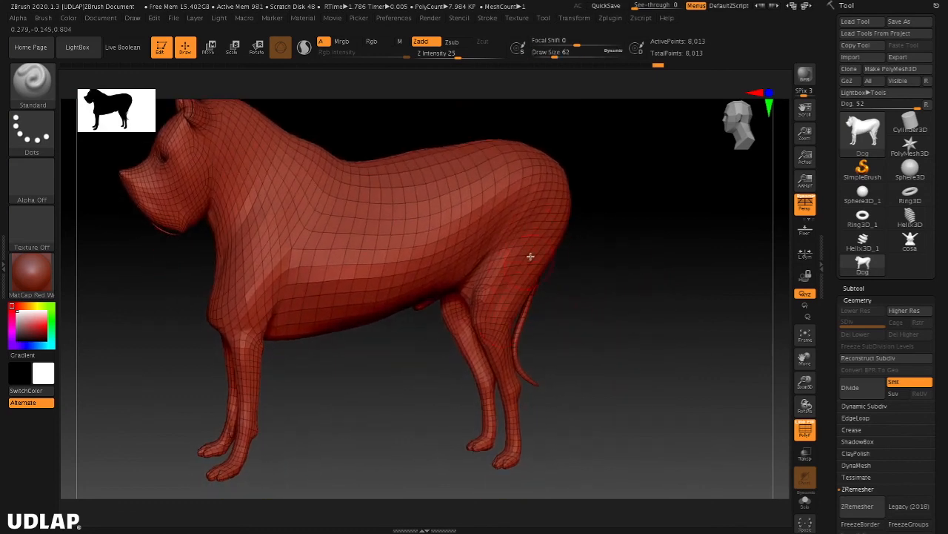
right_drag(647, 329, 682, 338)
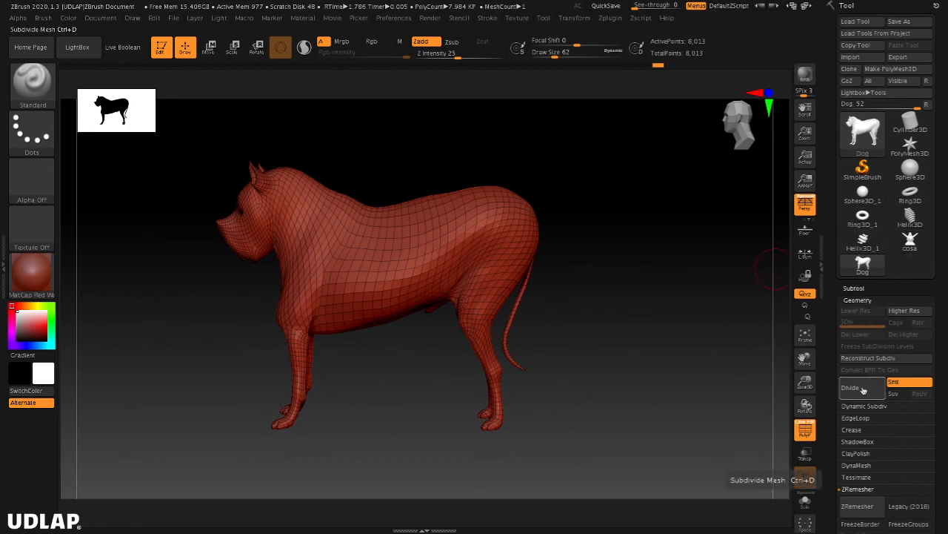
Step: Divide the dog mesh three times to reach subdivision level 4 and turn off the polyframe display
click(861, 391)
click(861, 392)
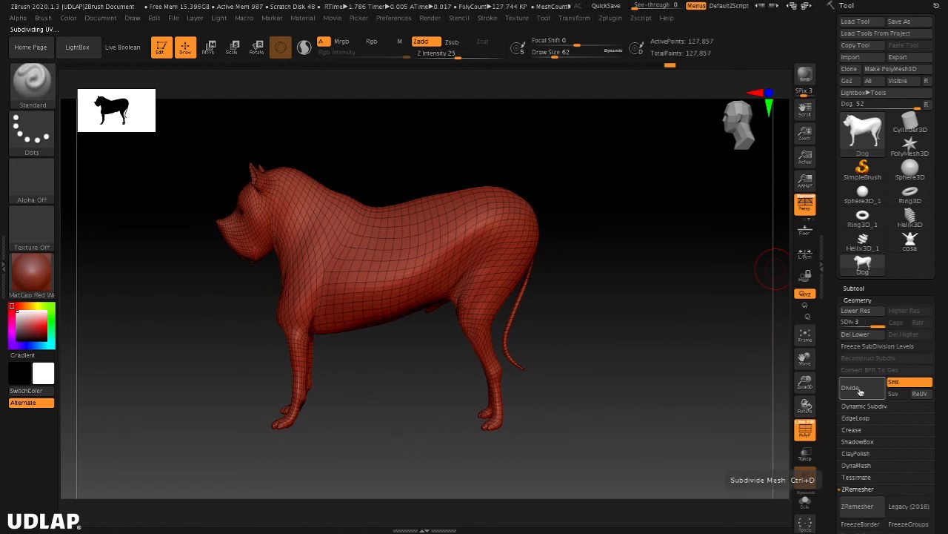
click(861, 392)
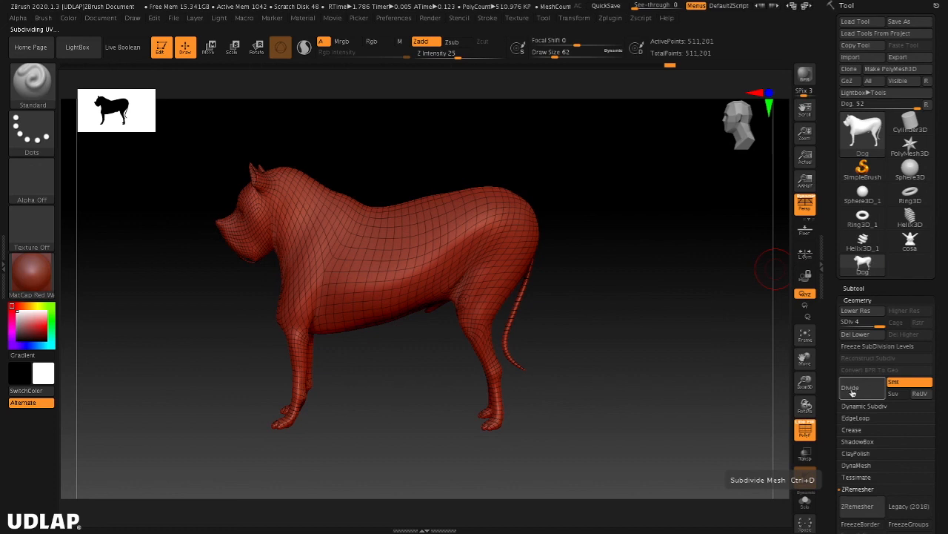
click(807, 429)
click(809, 429)
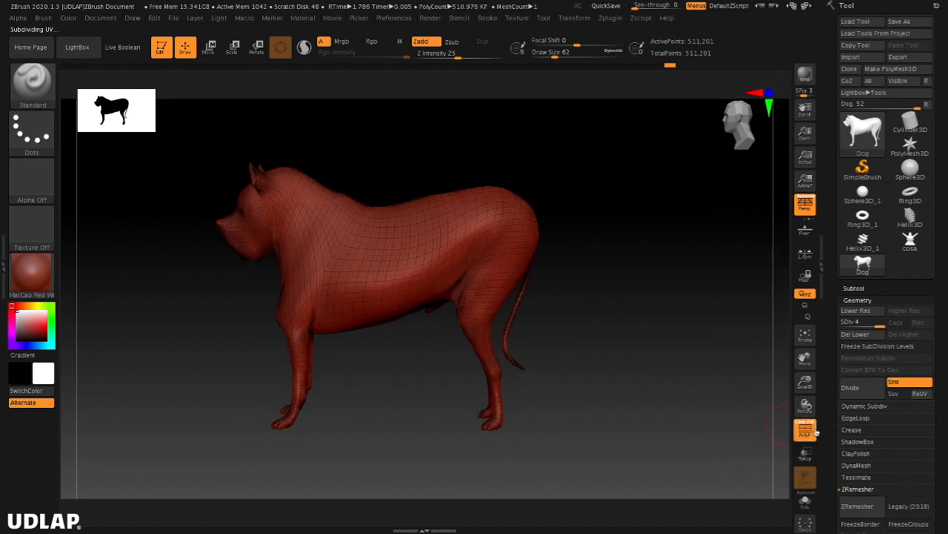
click(809, 430)
Step: Build up the dog's thigh and hind leg with the Standard brush and smooth the added volume
mouse_move(664, 379)
mouse_down()
mouse_move(702, 369)
mouse_move(653, 373)
mouse_up()
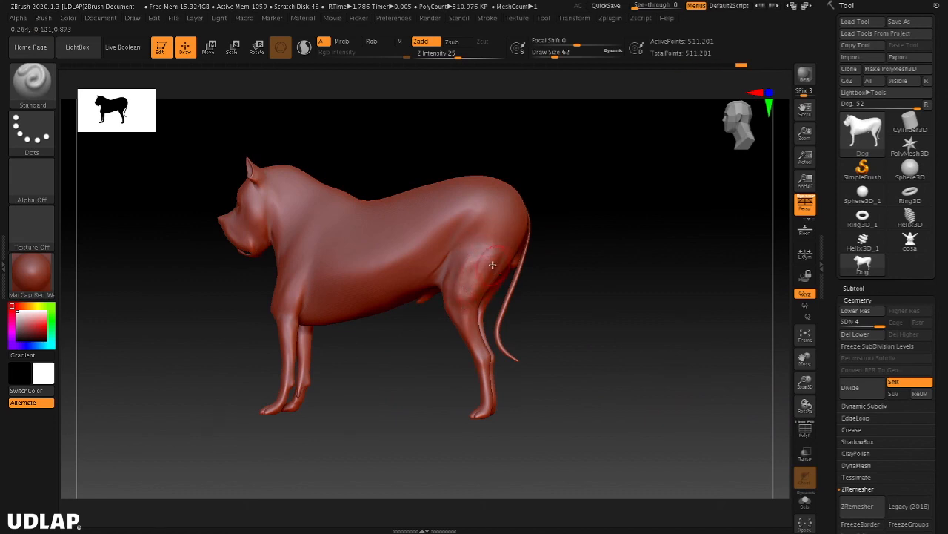
key(shift)
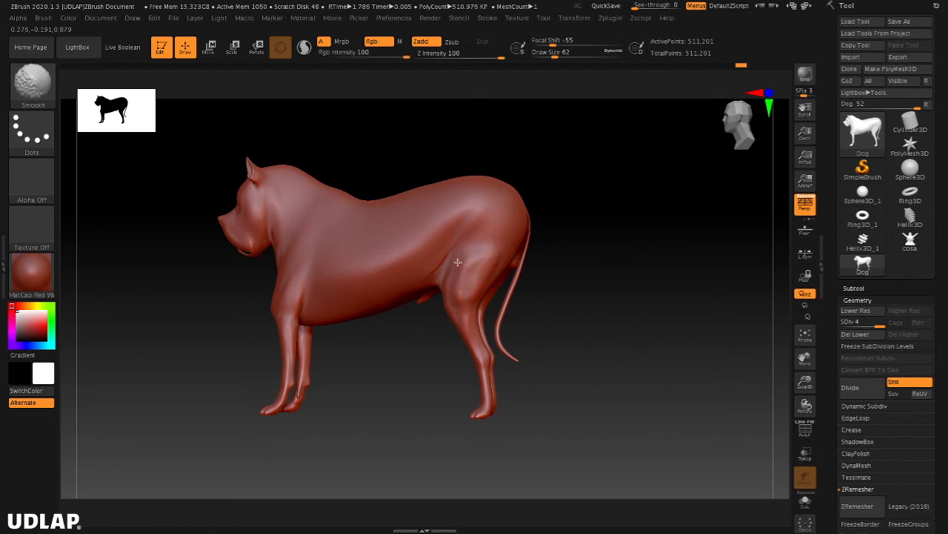
mouse_move(576, 276)
mouse_down()
mouse_move(605, 285)
mouse_move(578, 282)
mouse_up()
drag(499, 379, 501, 403)
drag(621, 355, 659, 342)
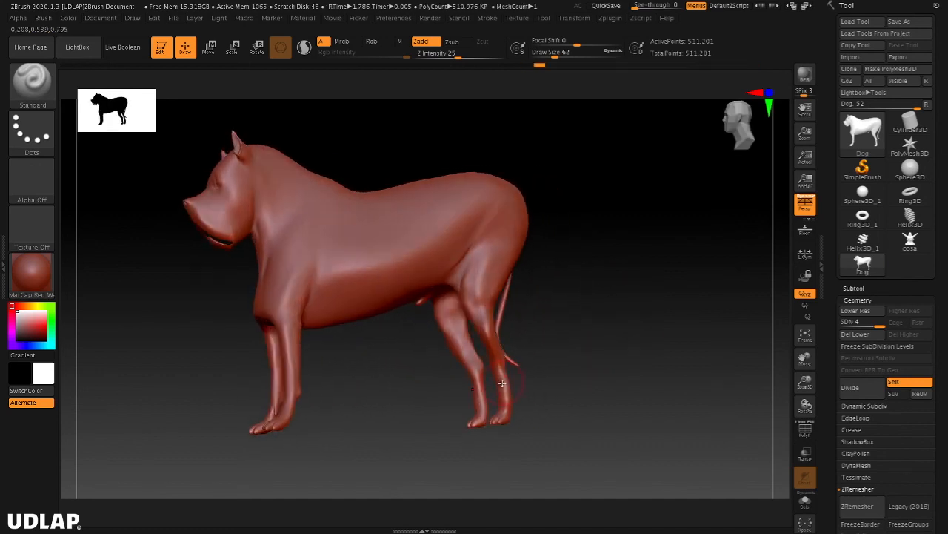
Step: Thicken and smooth the dog's lower hind legs, working from the rear and the side
drag(617, 351, 518, 404)
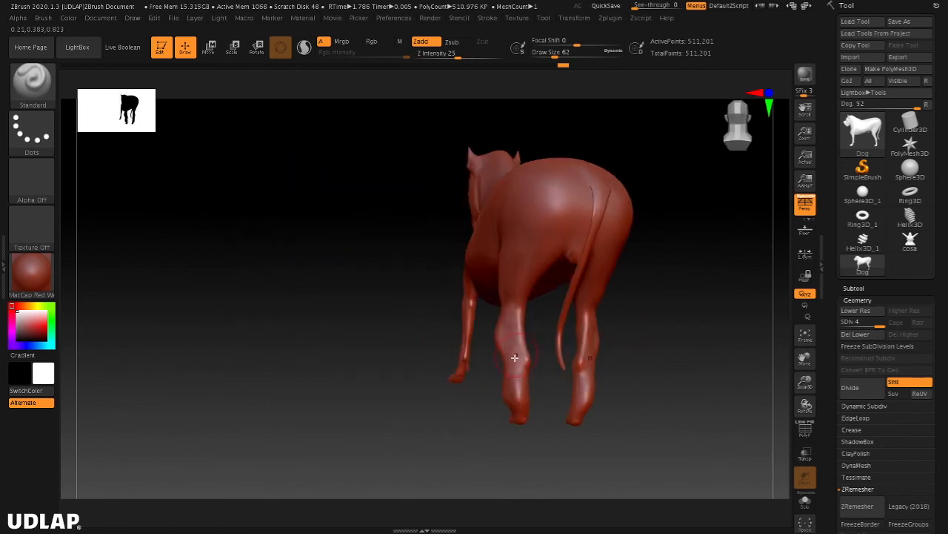
key(shift)
shift+drag(652, 364, 669, 358)
key(shift)
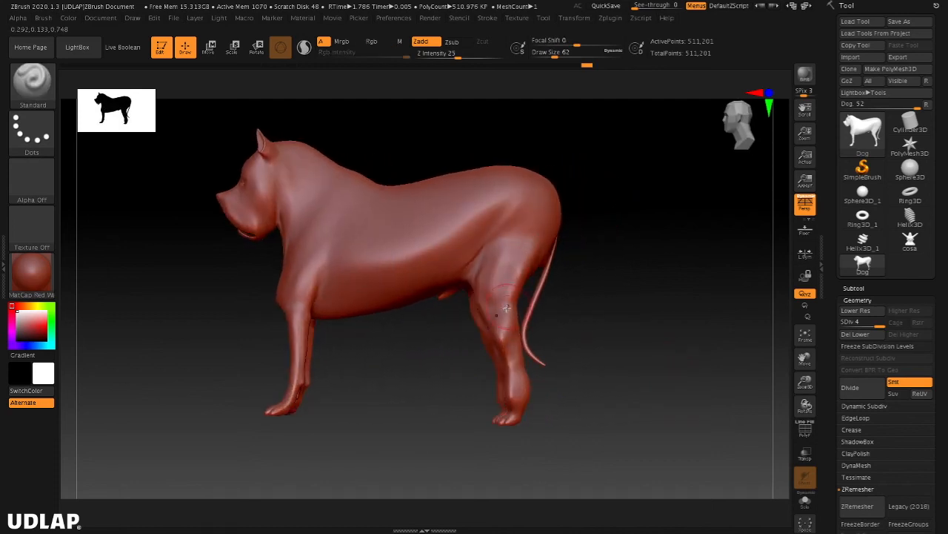
Step: Sculpt the dog's upper thigh and knee muscles with the Standard brush and smooth their transitions
shift+drag(505, 285, 519, 252)
key(shift)
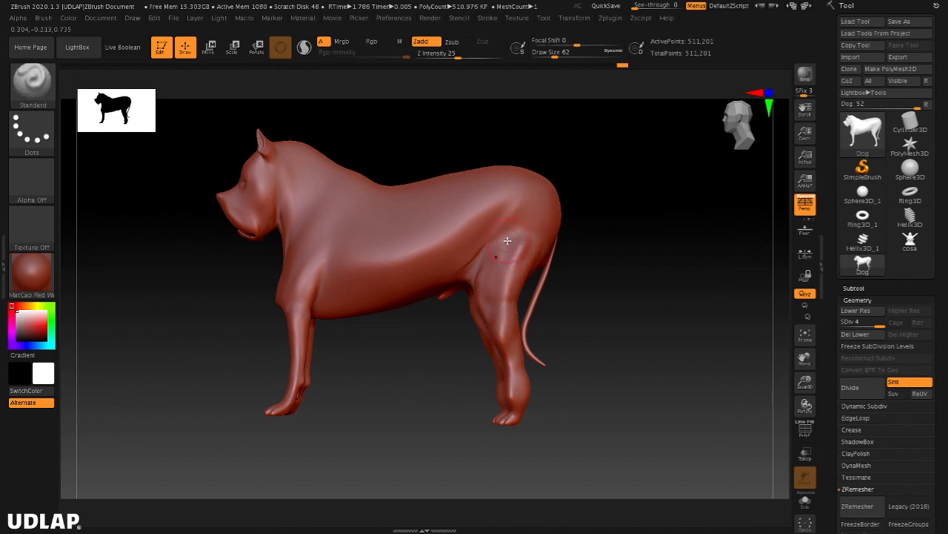
key(shift)
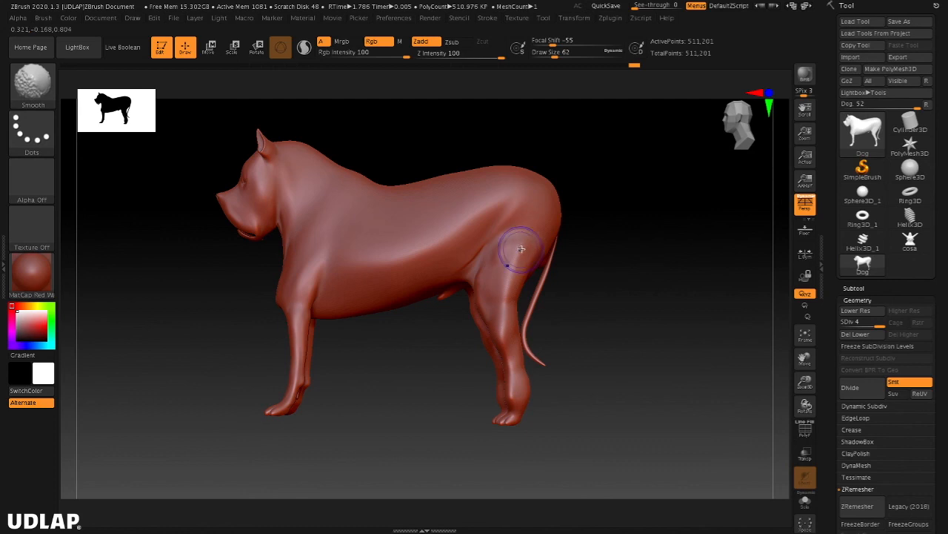
drag(520, 249, 507, 271)
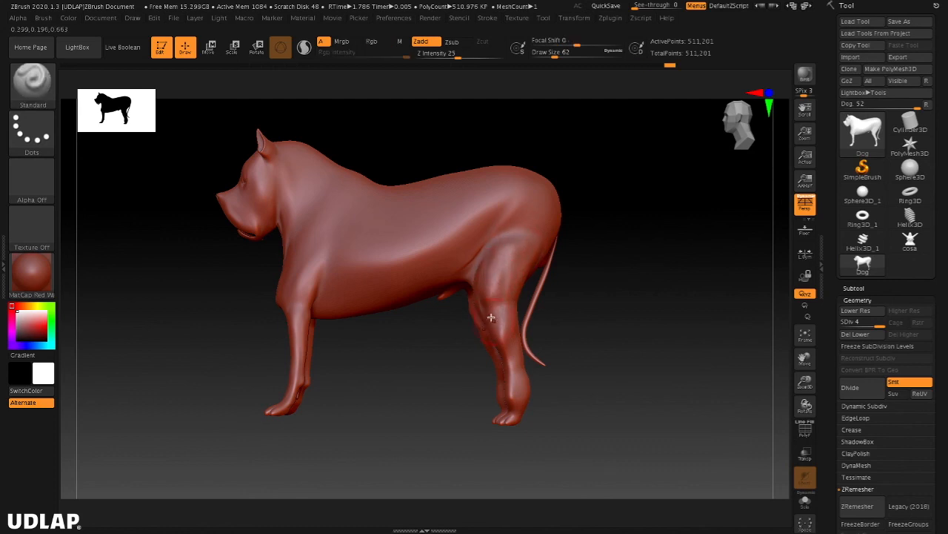
key(shift)
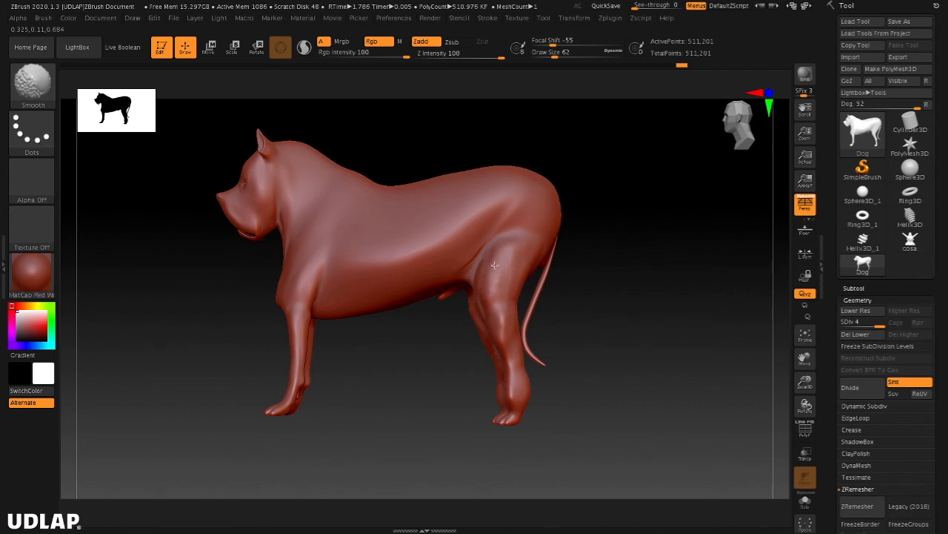
Step: Add volume to the dog's shoulder and face with the Standard brush, checking the form from the front
mouse_move(622, 321)
mouse_down()
mouse_move(664, 313)
mouse_move(596, 314)
mouse_move(614, 333)
mouse_move(662, 341)
mouse_up()
drag(429, 191, 429, 241)
drag(584, 241, 636, 239)
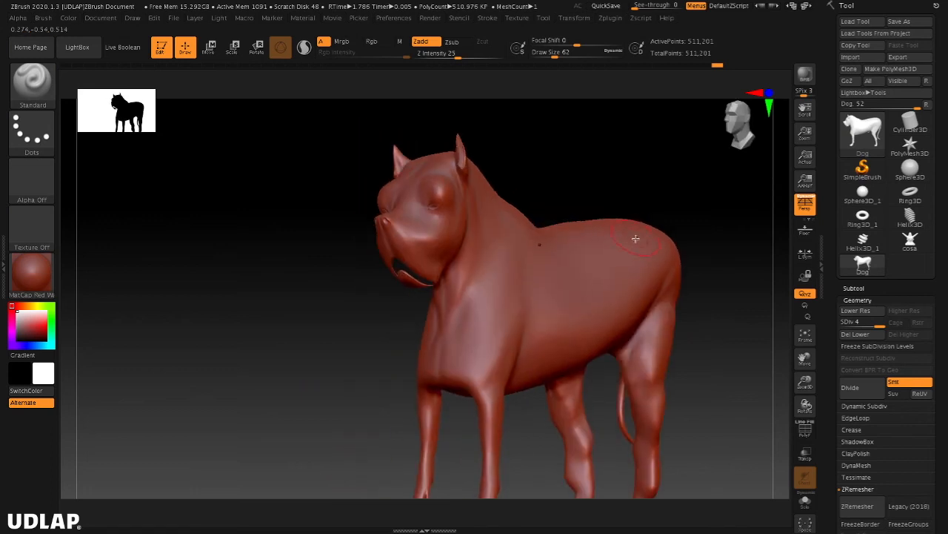
drag(326, 326, 389, 341)
alt+drag(338, 356, 162, 353)
mouse_move(485, 431)
mouse_down()
mouse_move(403, 434)
mouse_move(510, 429)
mouse_move(639, 398)
mouse_move(568, 405)
mouse_move(606, 390)
mouse_move(654, 388)
mouse_move(656, 419)
mouse_move(614, 405)
mouse_move(620, 372)
mouse_move(614, 383)
mouse_move(415, 244)
mouse_up()
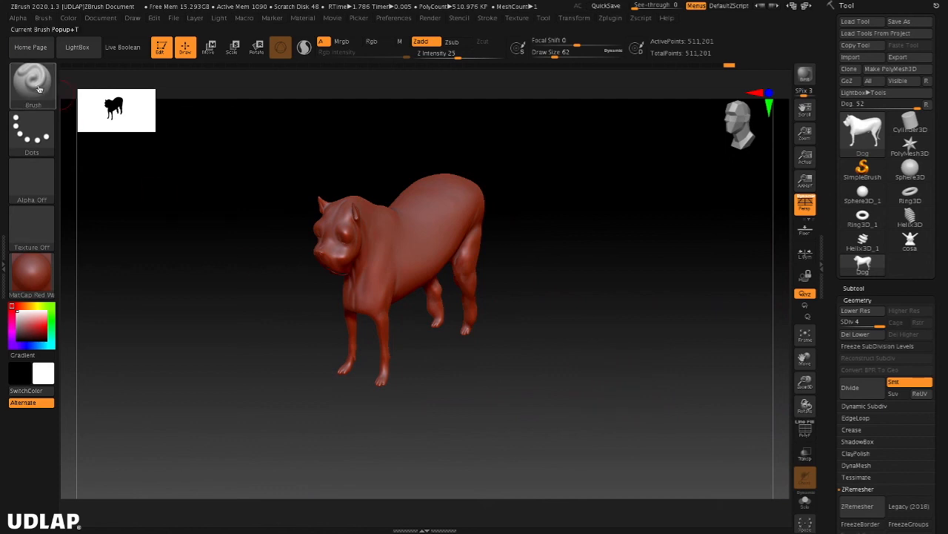
Step: Switch to the Move brush at draw size 145 and pull the dog's flank out into a long wing-like shape
click(33, 81)
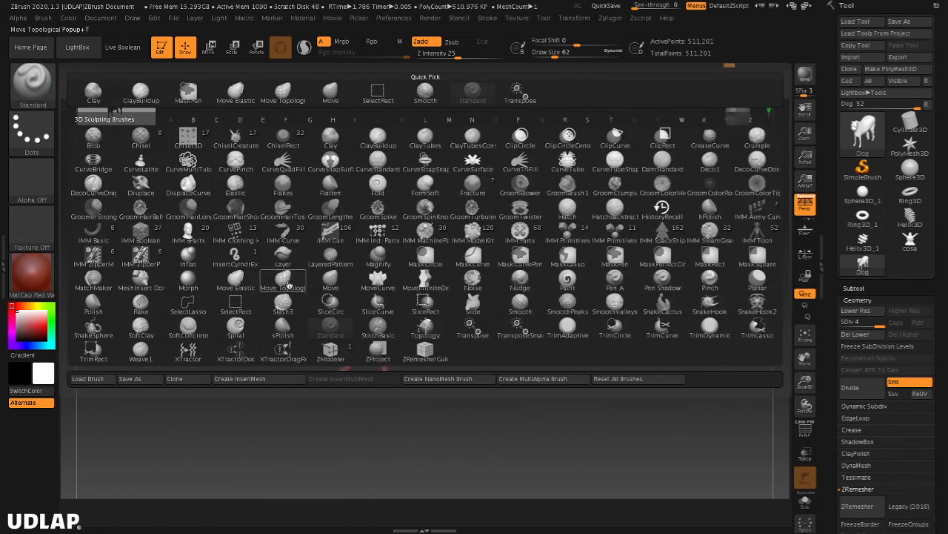
click(332, 281)
key(s)
mouse_move(572, 326)
mouse_down()
mouse_move(556, 328)
mouse_move(549, 299)
mouse_move(481, 278)
mouse_up()
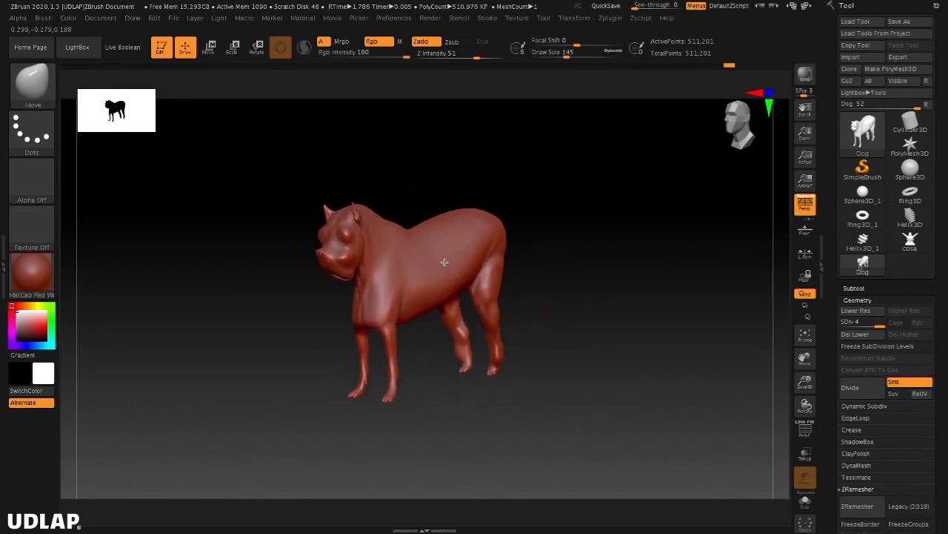
drag(625, 329, 459, 264)
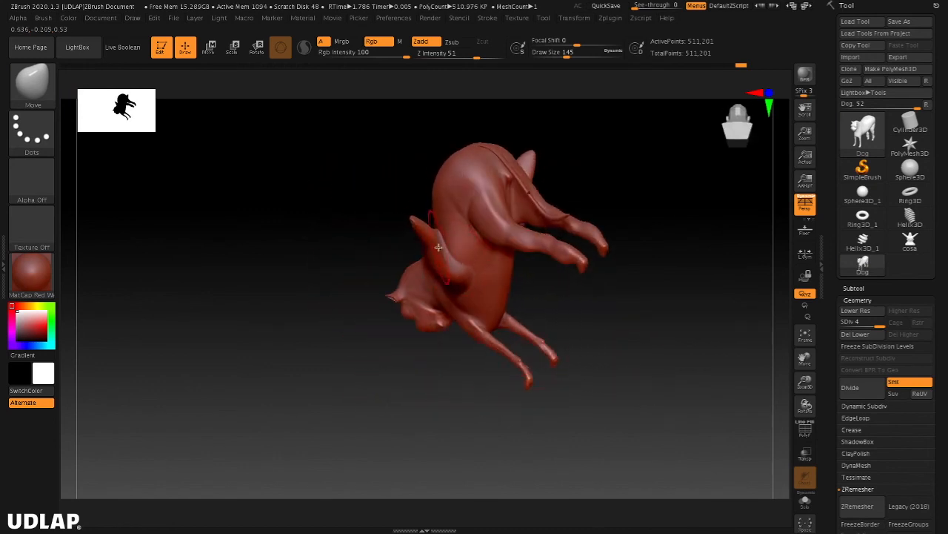
drag(418, 229, 552, 264)
drag(612, 254, 648, 328)
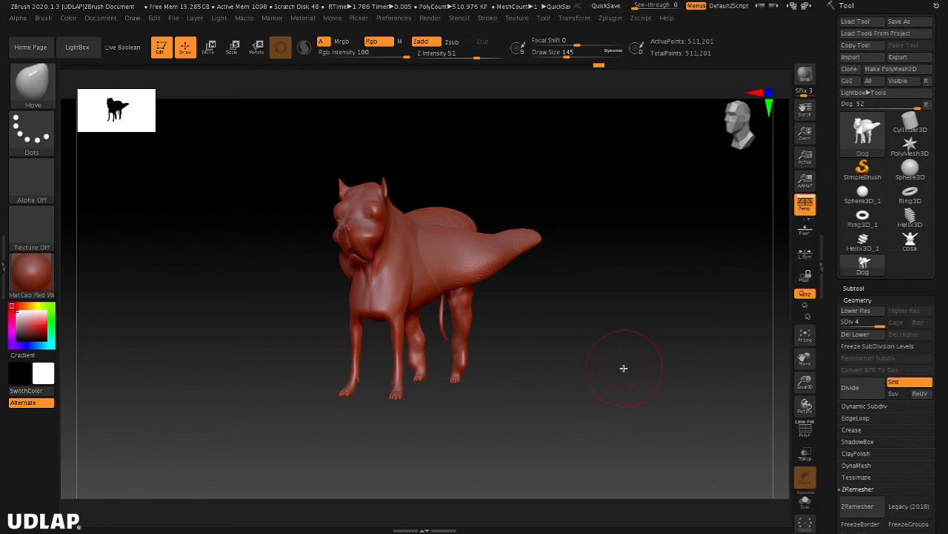
mouse_move(601, 339)
mouse_down()
mouse_move(627, 349)
mouse_move(467, 292)
mouse_up()
mouse_move(611, 343)
mouse_down()
mouse_move(600, 309)
mouse_move(631, 303)
mouse_move(646, 306)
mouse_move(662, 345)
mouse_up()
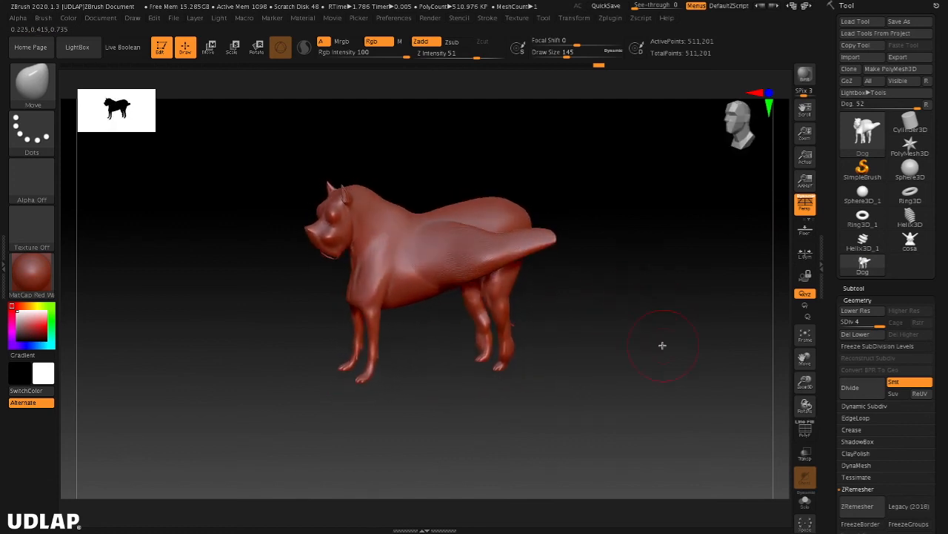
Step: Load the Cangadog.ZTL model from the Desktop and view it from the side and front
click(863, 22)
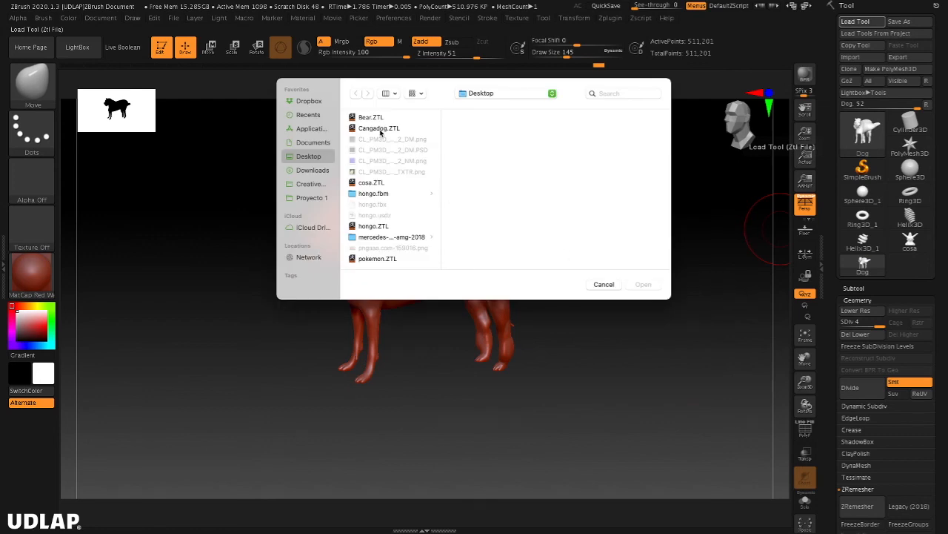
click(381, 130)
click(644, 285)
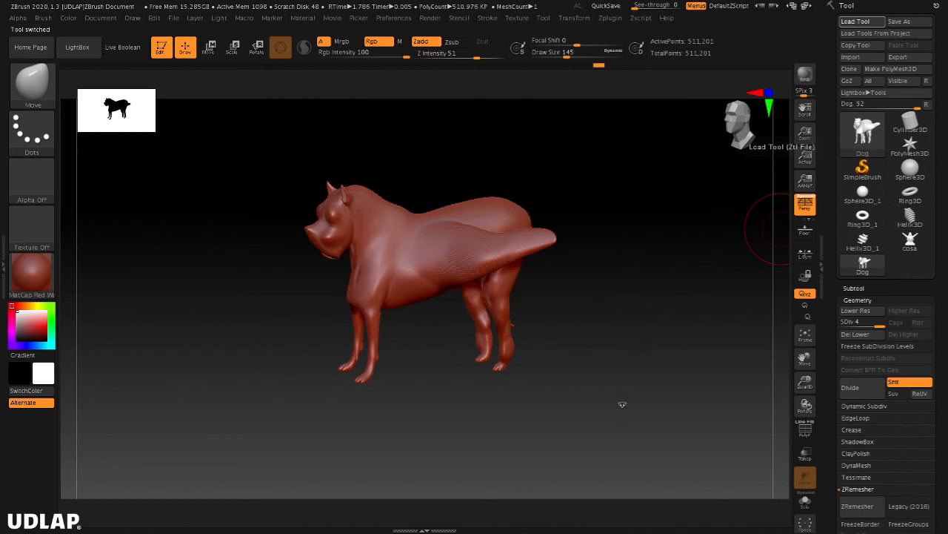
mouse_move(606, 349)
mouse_down()
mouse_move(604, 362)
mouse_move(660, 361)
mouse_move(650, 352)
mouse_move(703, 360)
mouse_move(726, 334)
mouse_move(677, 359)
mouse_move(412, 404)
mouse_move(508, 410)
mouse_move(595, 364)
mouse_move(654, 353)
mouse_move(607, 344)
mouse_up()
key(shift)
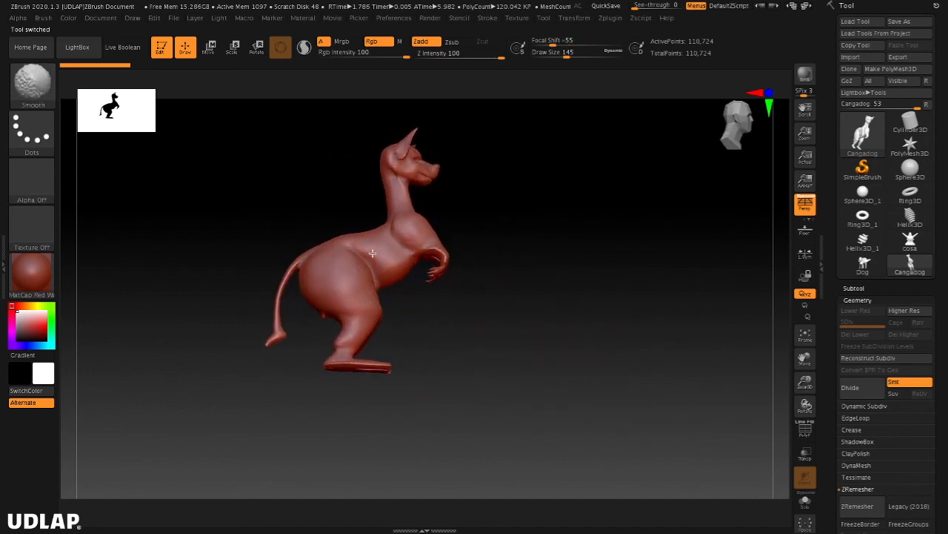
mouse_move(582, 263)
mouse_down()
mouse_move(595, 269)
mouse_move(562, 284)
mouse_move(568, 339)
mouse_move(595, 259)
mouse_move(667, 242)
mouse_move(603, 272)
mouse_move(541, 282)
mouse_move(493, 271)
mouse_move(612, 229)
mouse_move(612, 214)
mouse_move(642, 274)
mouse_move(658, 252)
mouse_up()
Step: Load the Bear.ZTL model from the Desktop and examine its body from several angles
click(855, 21)
click(374, 117)
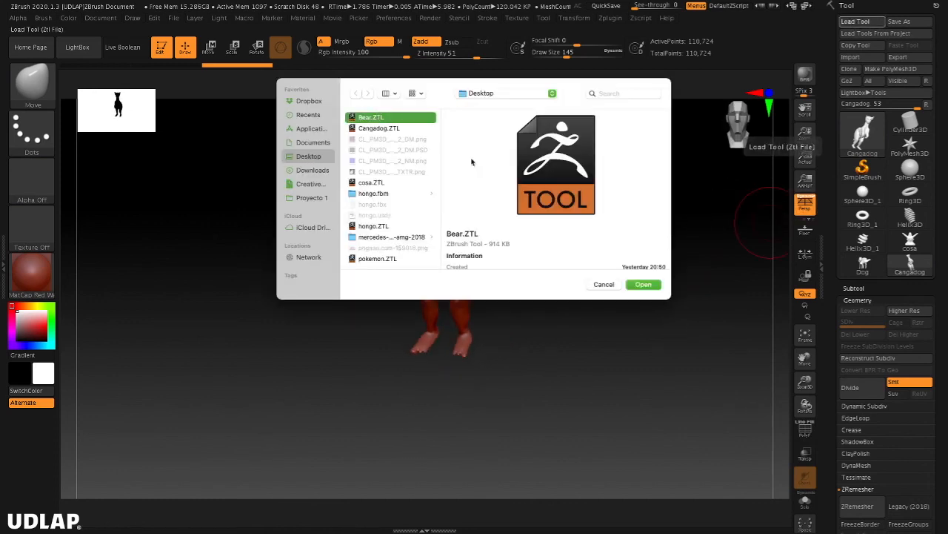
click(643, 285)
mouse_move(657, 354)
mouse_down()
mouse_move(614, 349)
mouse_move(656, 314)
mouse_move(675, 354)
mouse_move(593, 422)
mouse_move(658, 379)
mouse_move(673, 349)
mouse_move(633, 330)
mouse_move(651, 358)
mouse_up()
drag(649, 349, 677, 331)
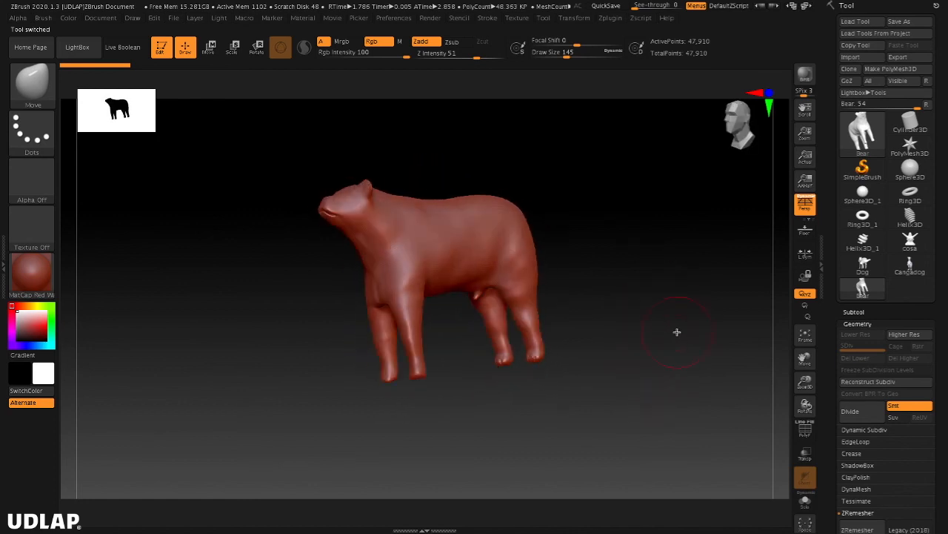
mouse_move(633, 379)
mouse_down()
mouse_move(642, 323)
mouse_move(663, 327)
mouse_move(673, 294)
mouse_move(676, 333)
mouse_move(646, 338)
mouse_move(677, 334)
mouse_move(657, 358)
mouse_move(674, 320)
mouse_move(657, 301)
mouse_move(658, 333)
mouse_move(667, 315)
mouse_move(647, 305)
mouse_move(660, 333)
mouse_move(643, 317)
mouse_move(650, 326)
mouse_up()
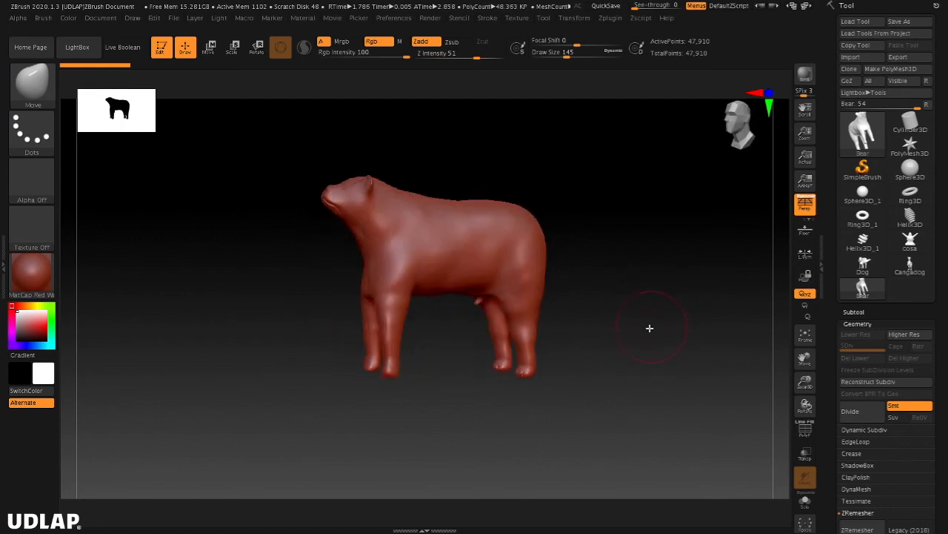
key(shift)
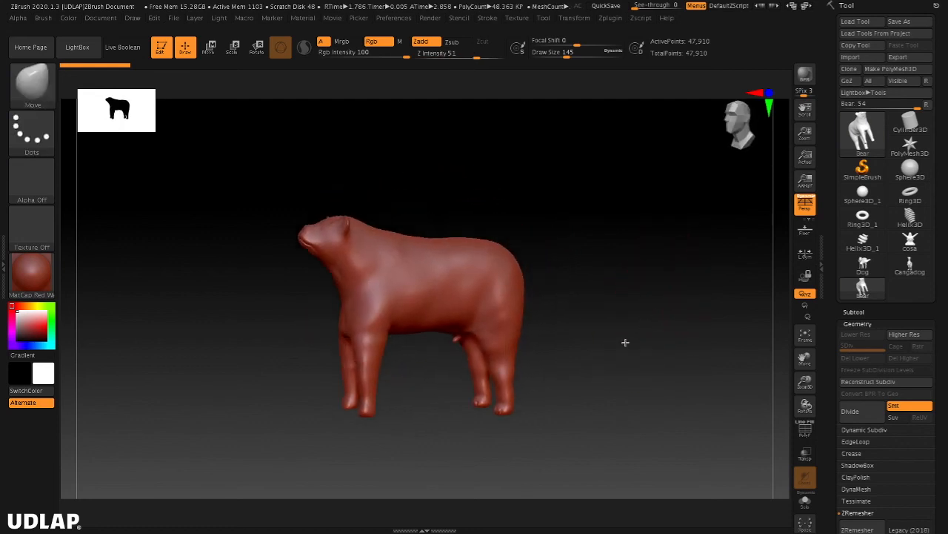
drag(631, 340, 562, 337)
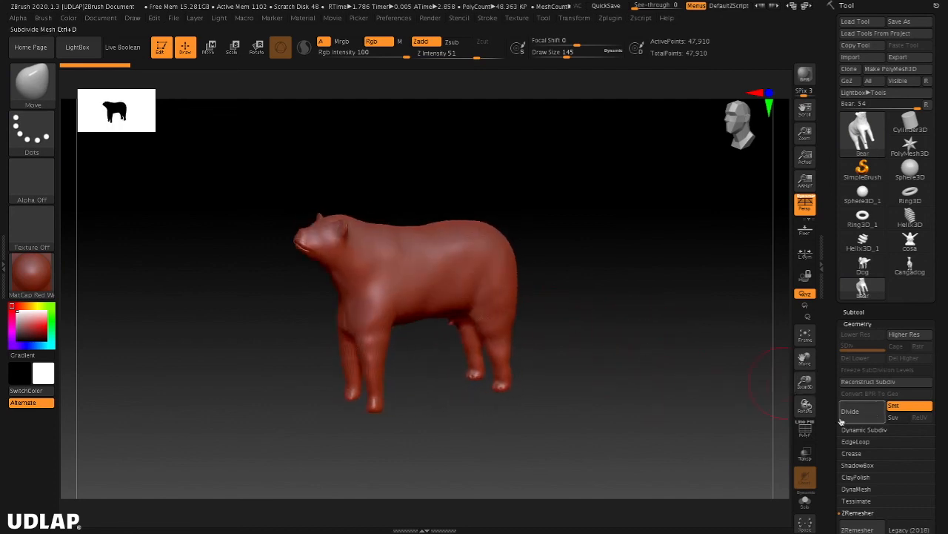
mouse_move(649, 355)
mouse_down()
mouse_move(634, 343)
mouse_move(673, 349)
mouse_up()
mouse_move(614, 330)
alt+mouse_down()
mouse_move(706, 333)
mouse_move(652, 322)
mouse_move(684, 296)
mouse_move(689, 361)
mouse_move(684, 311)
mouse_move(677, 341)
mouse_move(656, 349)
mouse_move(690, 340)
mouse_move(599, 373)
mouse_move(648, 349)
mouse_move(630, 370)
mouse_move(641, 366)
mouse_move(663, 394)
mouse_move(660, 374)
mouse_move(686, 367)
alt+mouse_up()
click(805, 430)
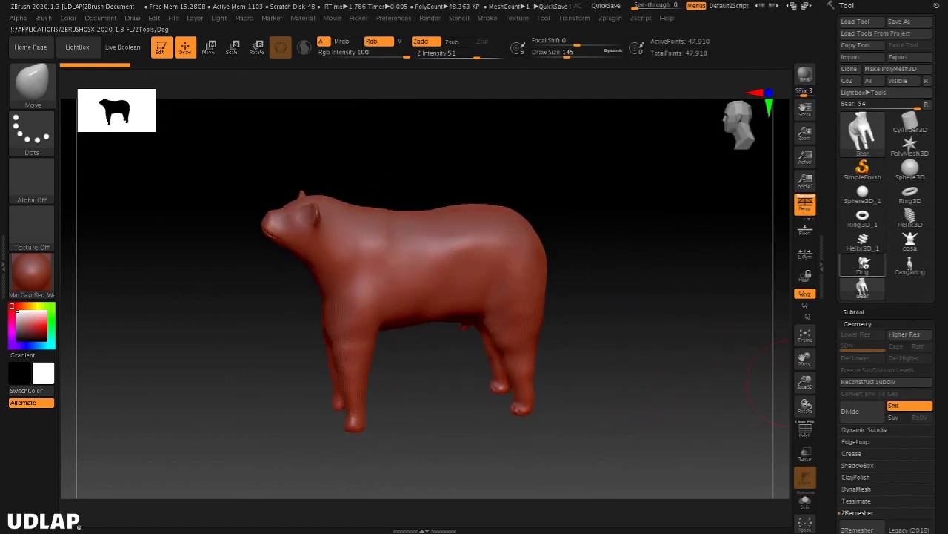
Step: Switch between the loaded dog, Cangadog and bear models to compare their shapes
click(864, 264)
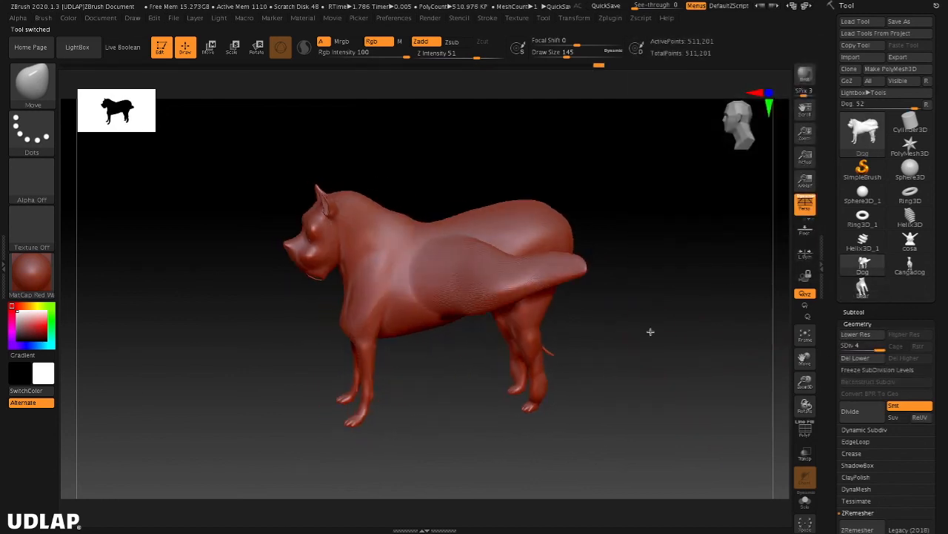
drag(651, 331, 661, 329)
drag(625, 266, 754, 354)
click(910, 267)
drag(689, 374, 659, 347)
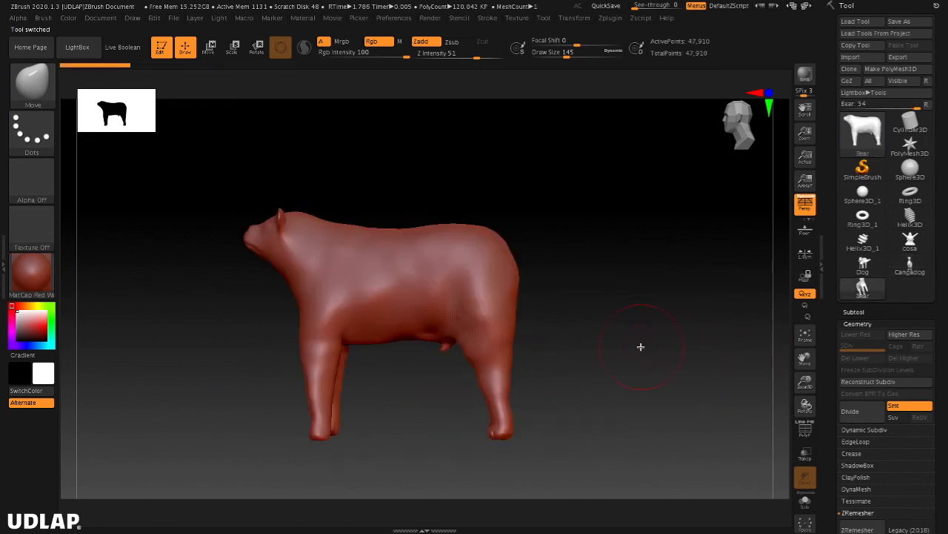
Step: Switch back to the dog model, show the Move gizmo on it and return to Draw mode
drag(618, 338, 659, 358)
click(864, 264)
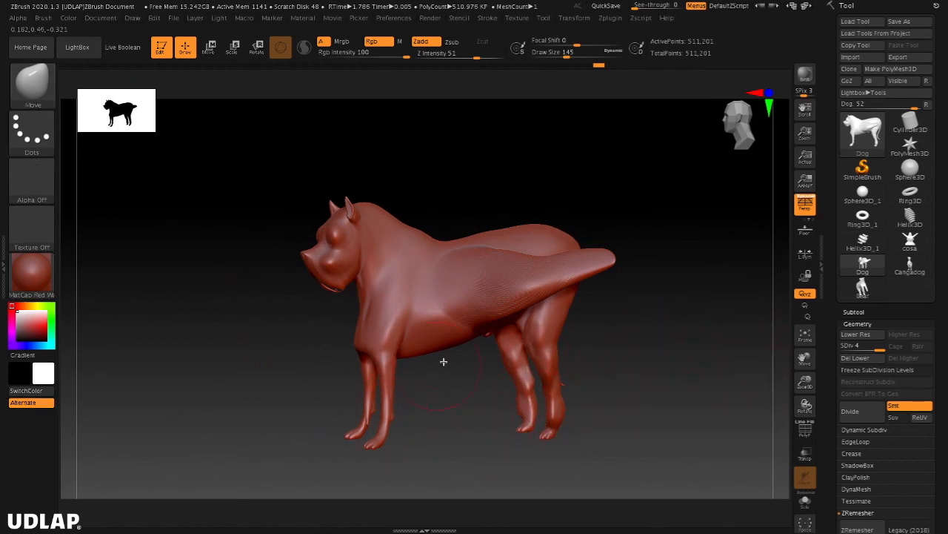
drag(643, 354, 663, 381)
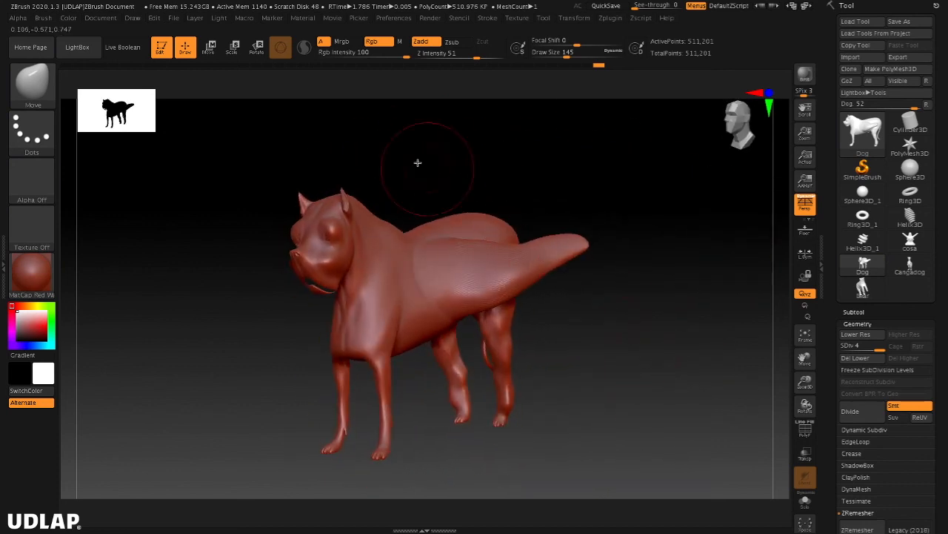
click(212, 47)
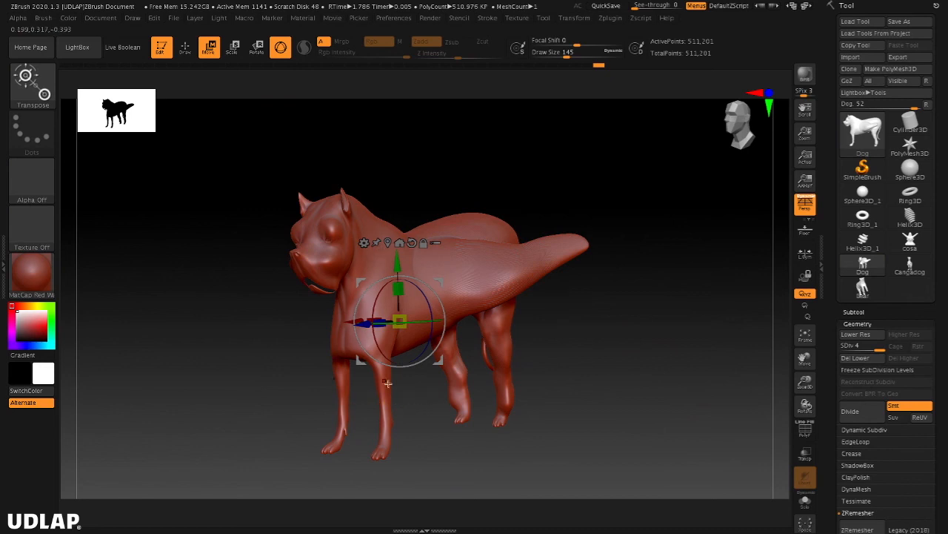
click(186, 49)
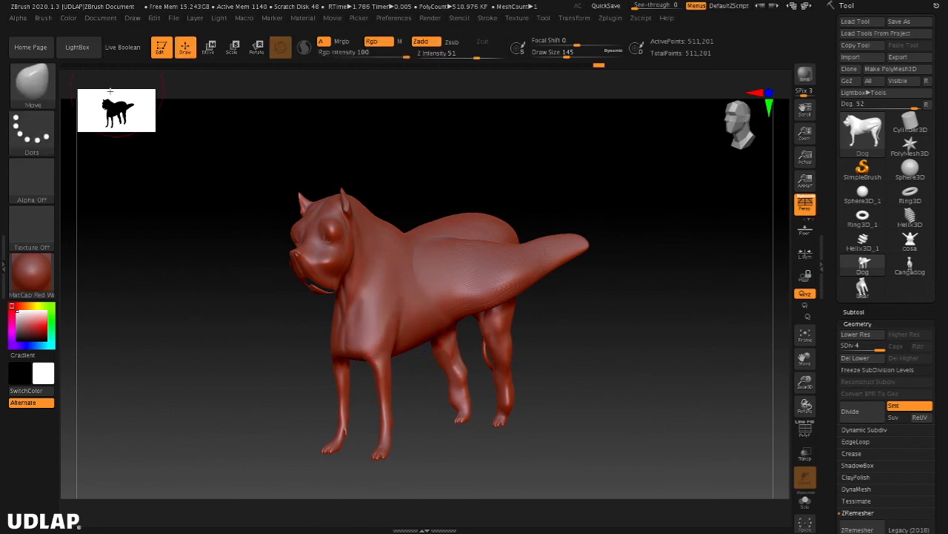
Step: Choose the Standard brush for sculpting and turn the dog to a more frontal view
click(30, 89)
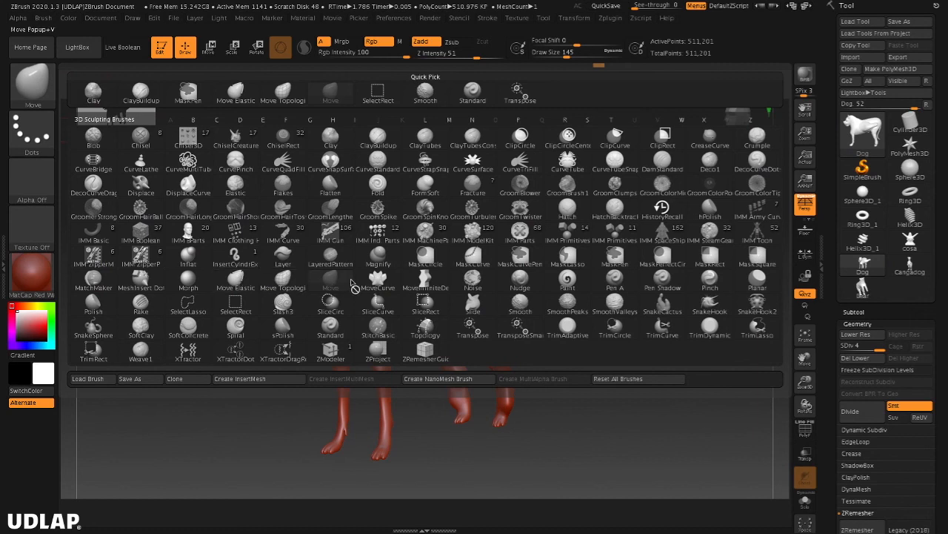
click(473, 90)
drag(612, 353, 639, 359)
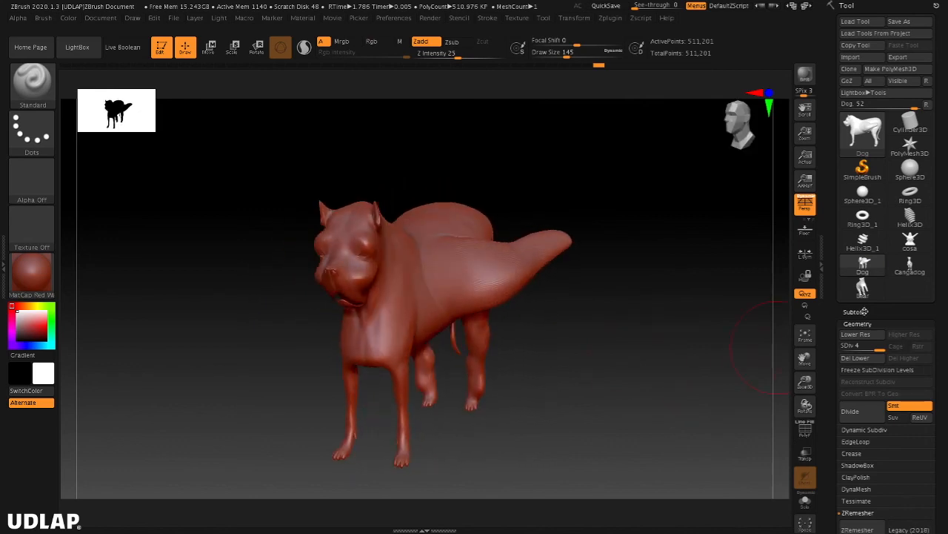
Step: Preview the dog at subdivision level 1, return it to level 4 and delete its lower levels
click(850, 349)
drag(563, 366, 671, 397)
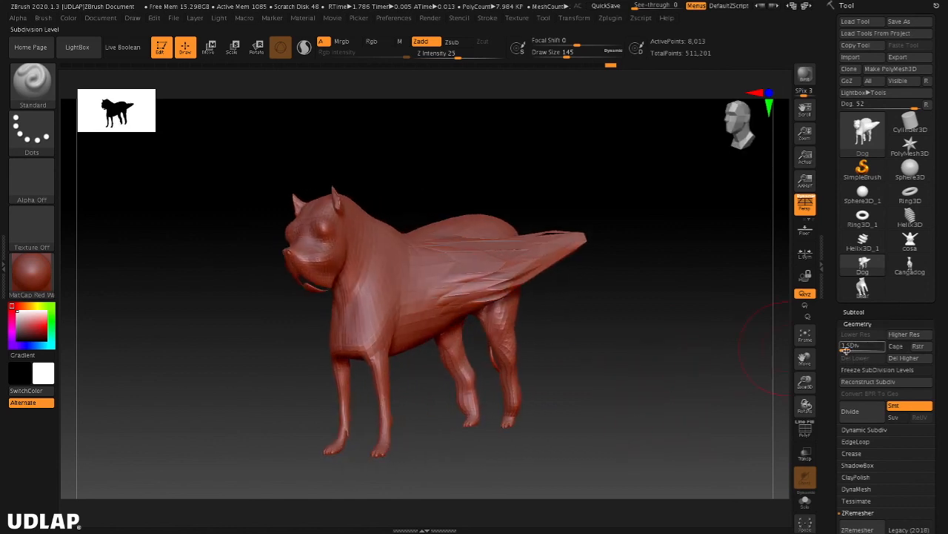
drag(884, 416, 878, 428)
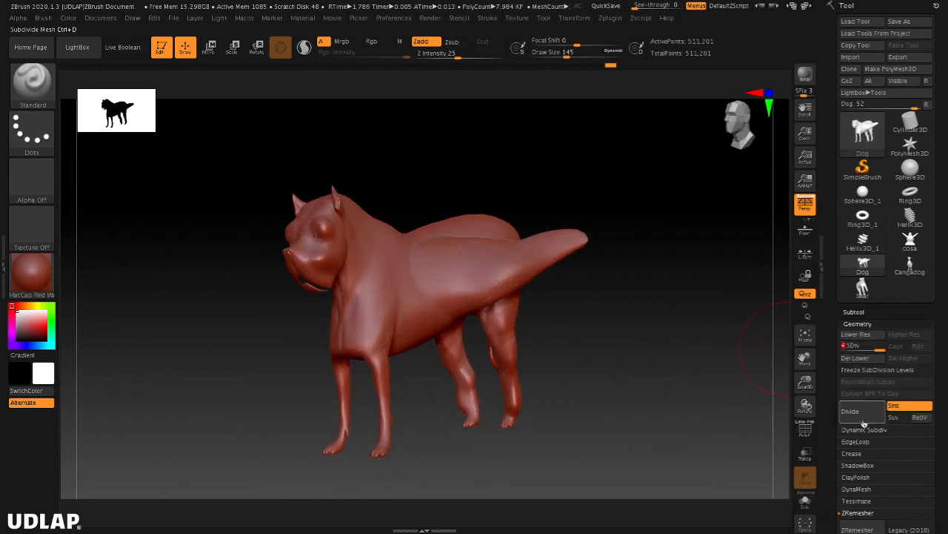
click(856, 359)
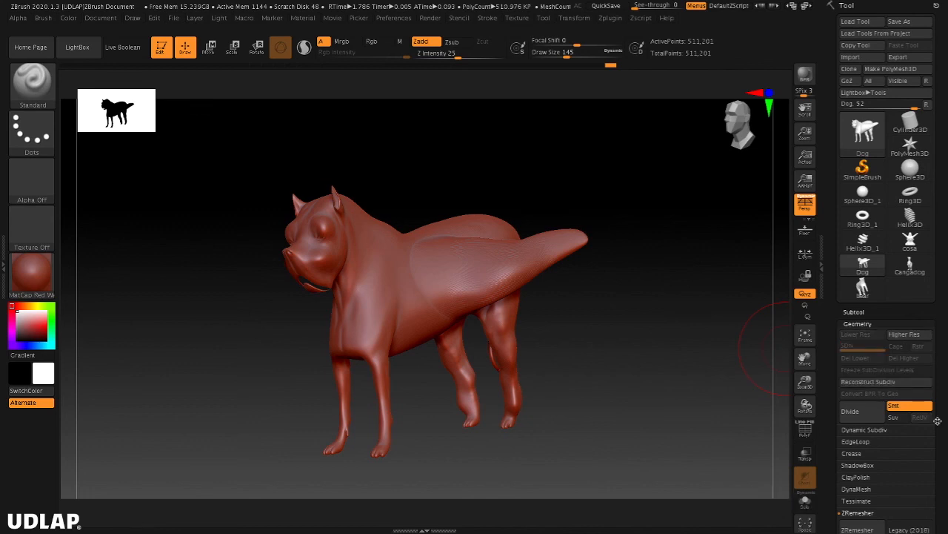
Step: Remesh the dog with ZRemesher at a target polygons count of 5 and check the new topology with the polyframe
drag(944, 422, 945, 243)
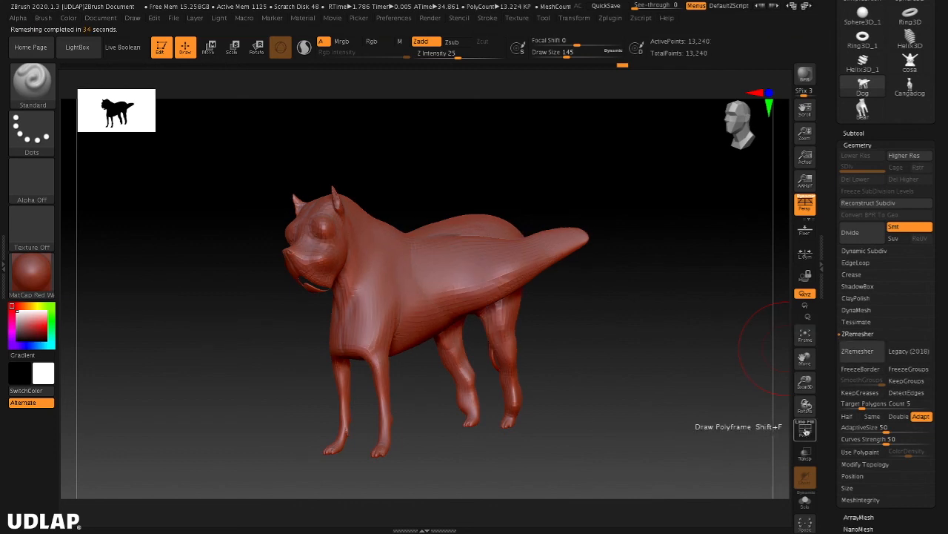
click(807, 430)
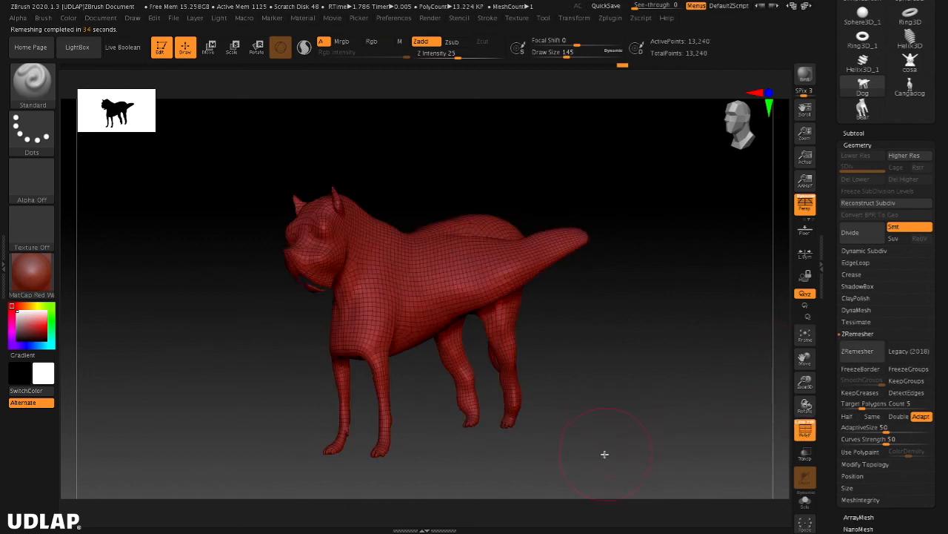
click(807, 431)
drag(739, 419, 692, 433)
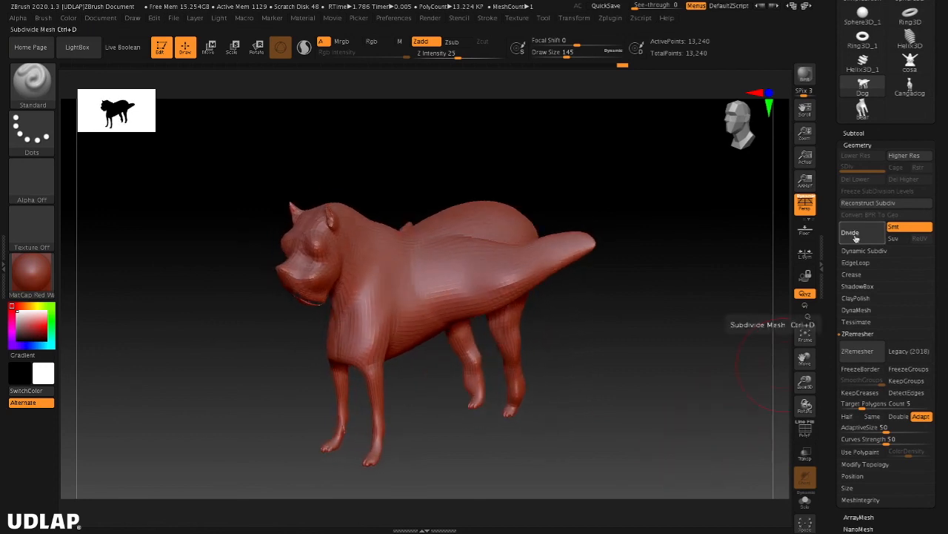
Step: Divide the remeshed dog to subdivision level 2 and inspect its mesh with the polyframe shown and hidden
click(852, 233)
drag(634, 389, 652, 420)
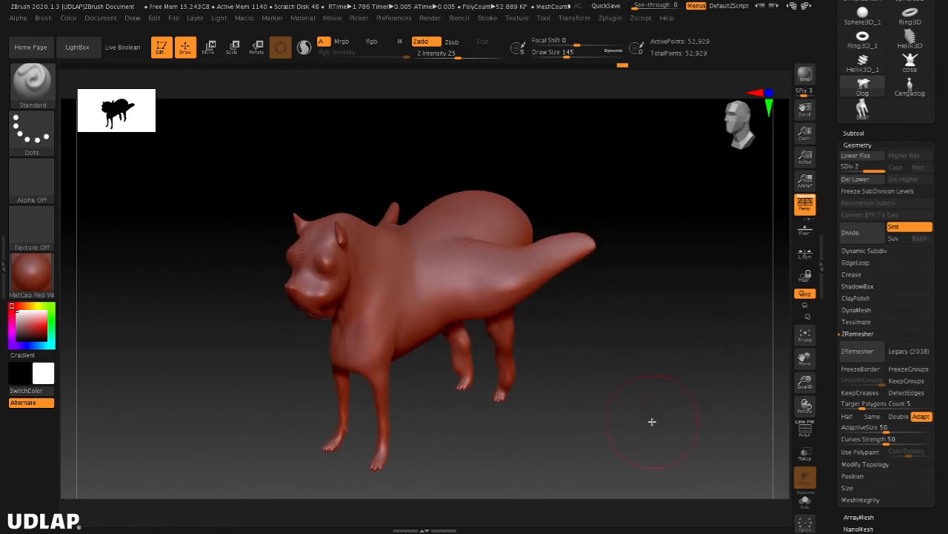
drag(667, 366, 626, 381)
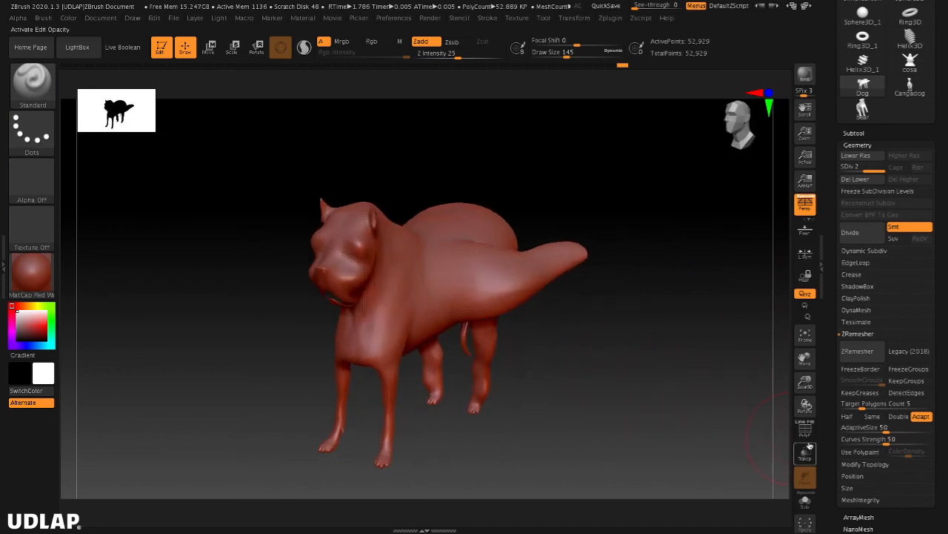
drag(691, 398, 678, 463)
drag(675, 417, 656, 307)
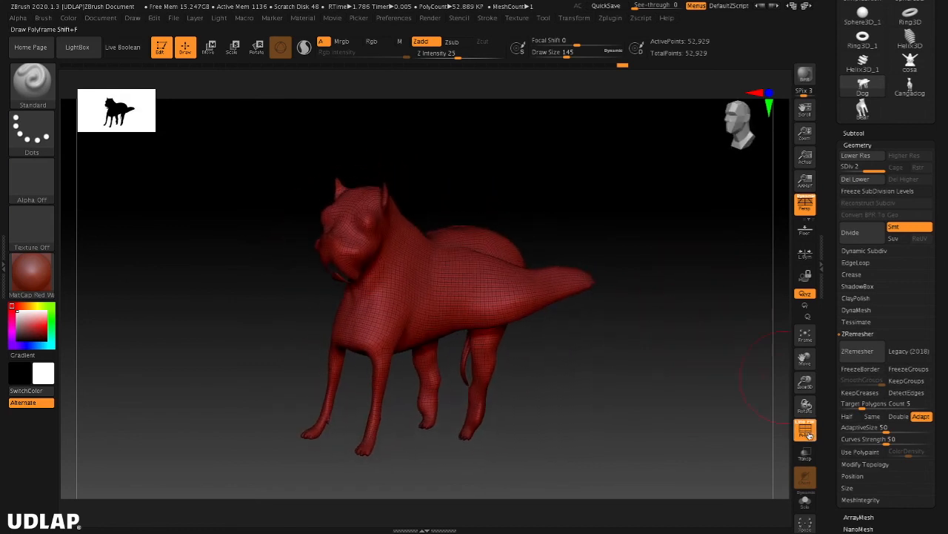
mouse_move(630, 379)
mouse_down()
mouse_move(664, 383)
mouse_move(669, 413)
mouse_move(629, 408)
mouse_move(644, 417)
mouse_move(630, 417)
mouse_move(677, 372)
mouse_move(669, 390)
mouse_up()
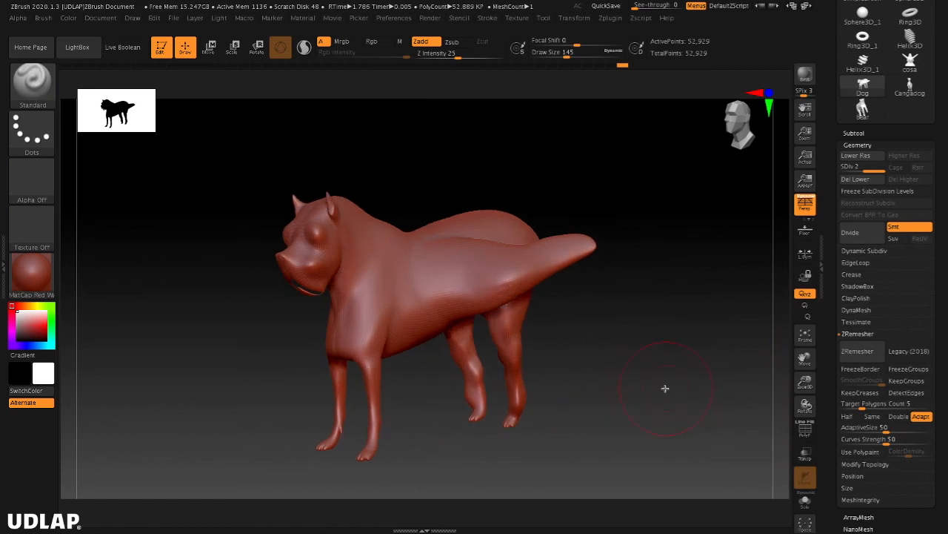
drag(613, 348, 627, 358)
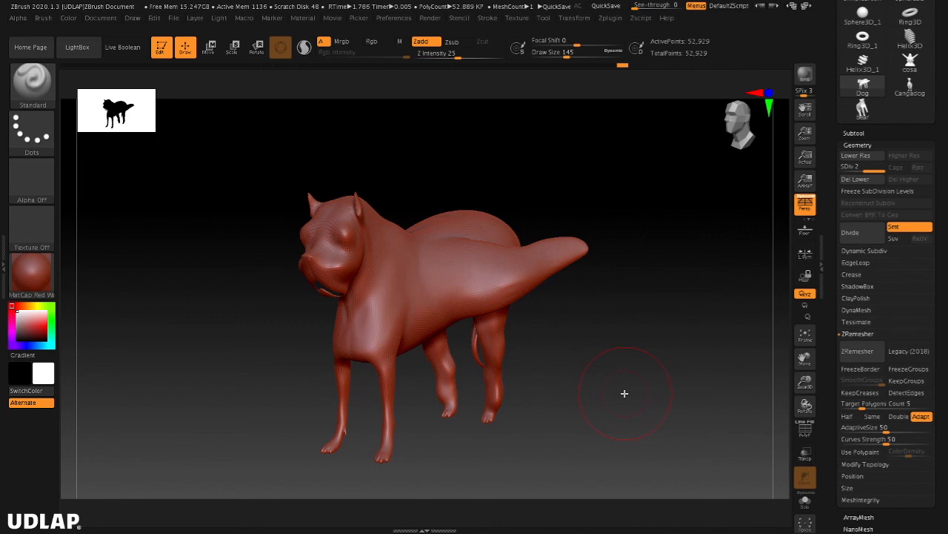
drag(617, 356, 604, 425)
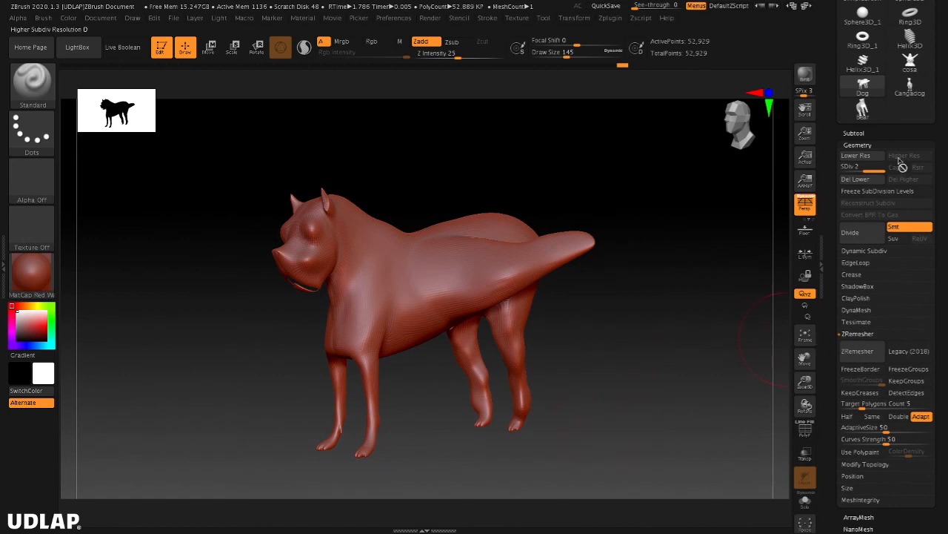
Step: Switch to the Cangadog model and examine its body from the front and the side
click(908, 87)
drag(612, 347, 631, 341)
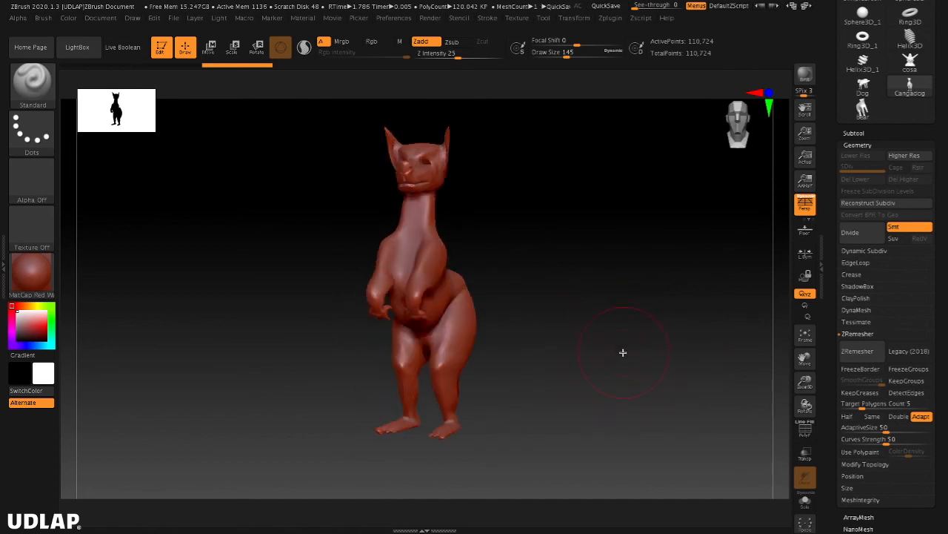
drag(610, 348, 631, 343)
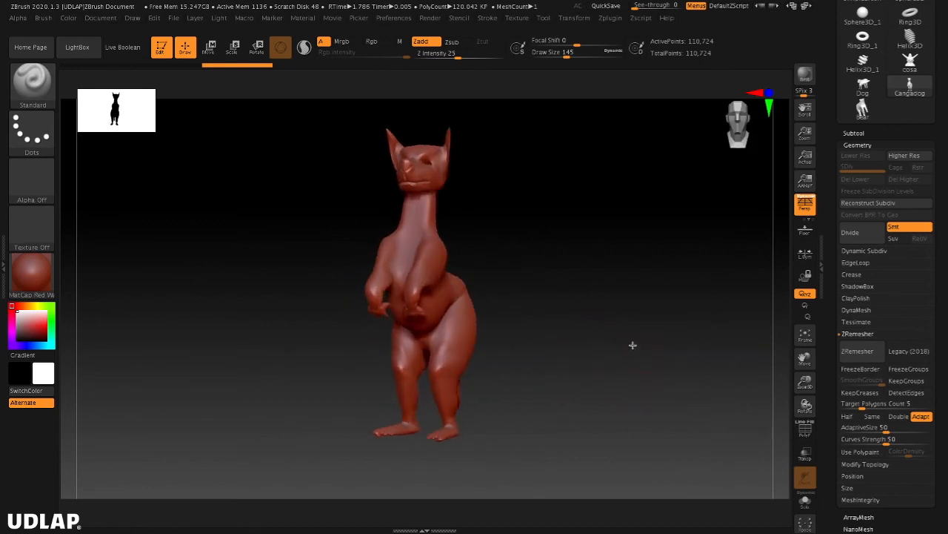
mouse_move(628, 320)
mouse_down()
mouse_move(650, 360)
mouse_move(644, 351)
mouse_move(666, 357)
mouse_move(646, 375)
mouse_move(655, 354)
mouse_move(641, 333)
mouse_move(653, 370)
mouse_move(645, 377)
mouse_move(652, 354)
mouse_move(610, 358)
mouse_move(644, 358)
mouse_move(638, 346)
mouse_move(640, 358)
mouse_move(654, 345)
mouse_move(646, 333)
mouse_move(654, 323)
mouse_move(660, 353)
mouse_move(702, 346)
mouse_up()
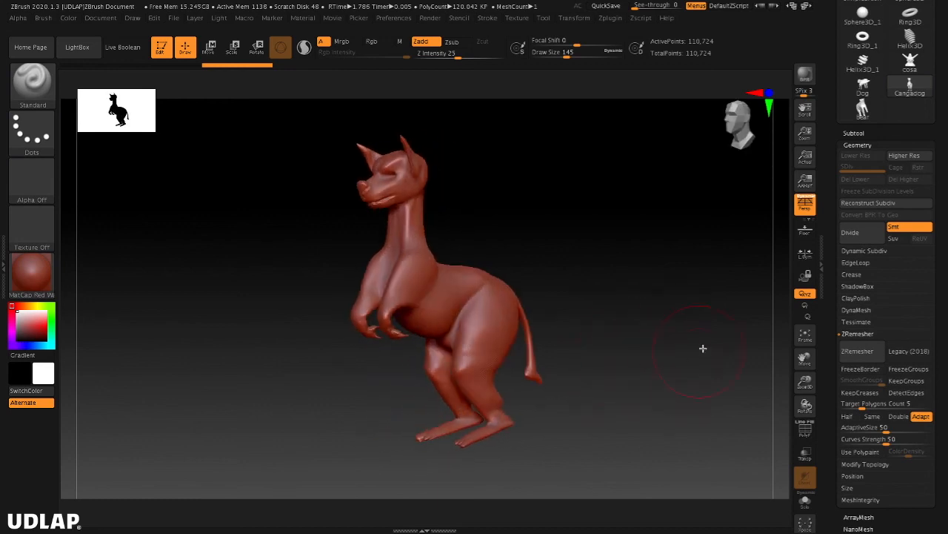
Step: Compare the Cangadog and dog previews, switch to the bear model and examine it from a three-quarter angle
mouse_move(911, 86)
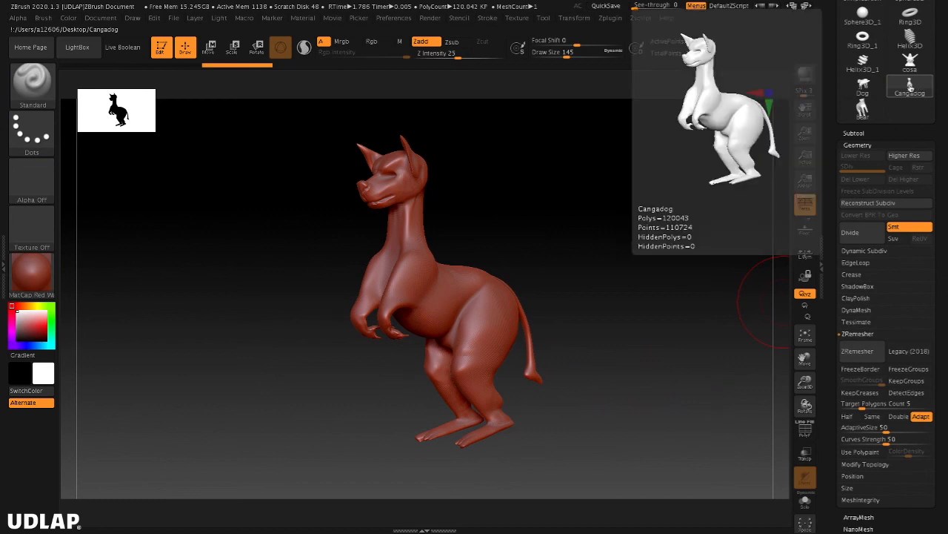
mouse_move(864, 86)
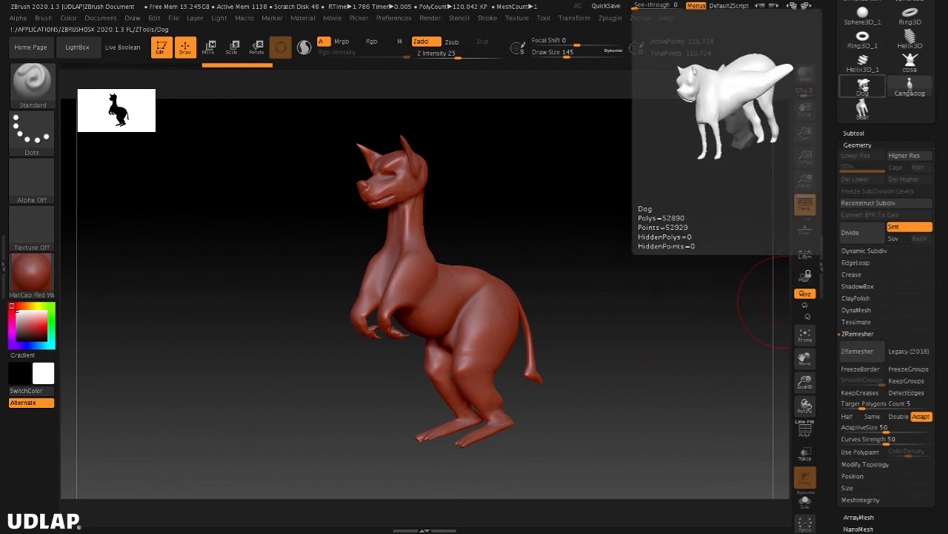
click(862, 107)
drag(620, 275, 667, 327)
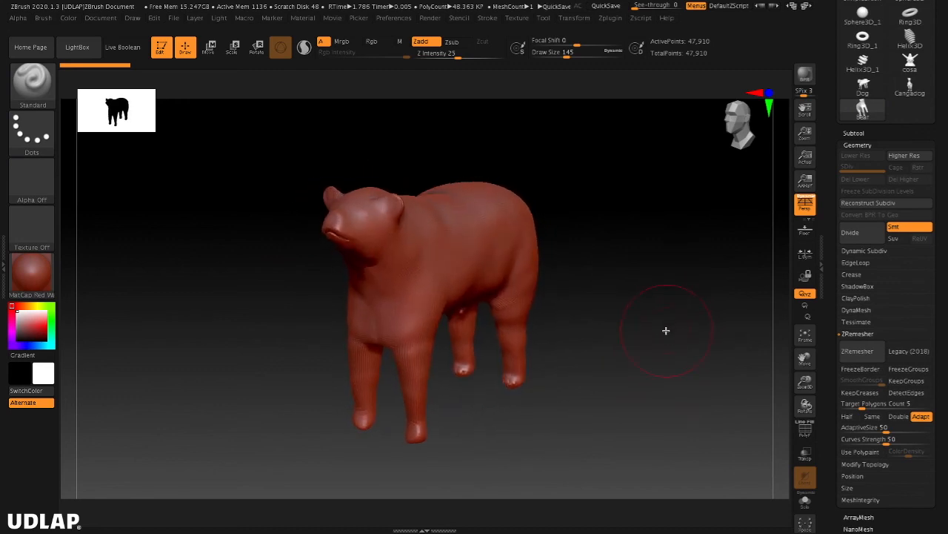